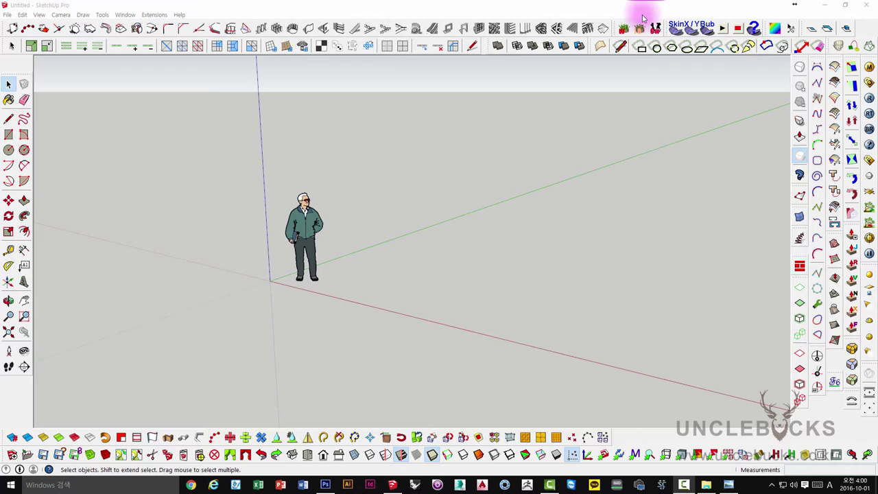
- Orbit around the scale figure and drag the floor-generator toolbar out of the right dock to float
middle_drag(623, 223, 381, 307)
click(380, 307)
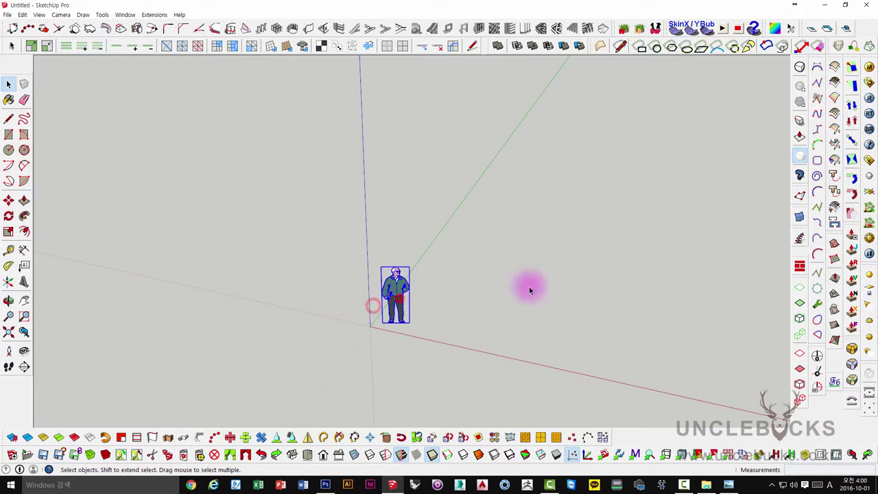
middle_drag(529, 288, 778, 280)
mouse_move(798, 252)
mouse_down()
mouse_move(645, 165)
mouse_move(578, 151)
mouse_up()
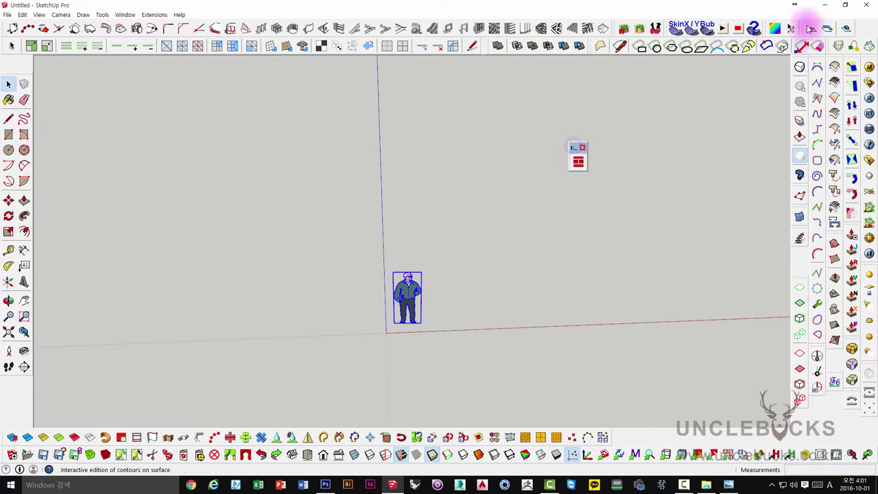
- Turn FlrGen back on in the toolbar list and move its floating toolbar to the upper right
right_click(853, 31)
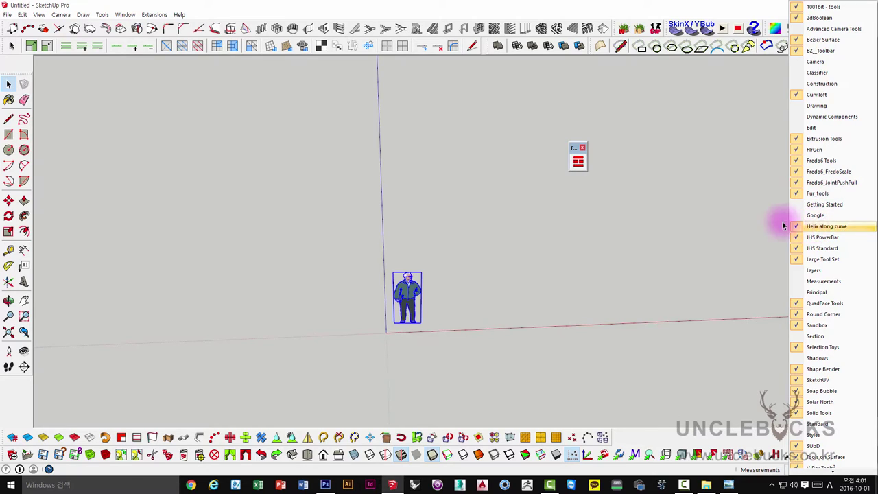
click(582, 149)
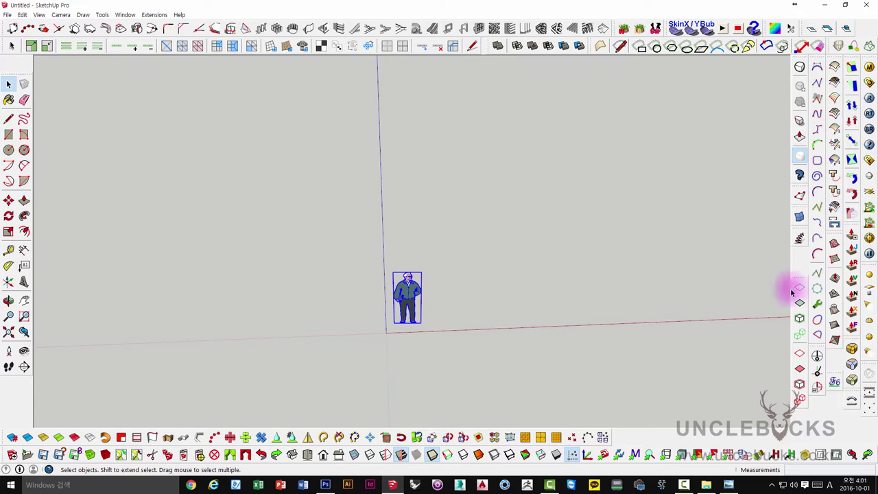
right_click(800, 255)
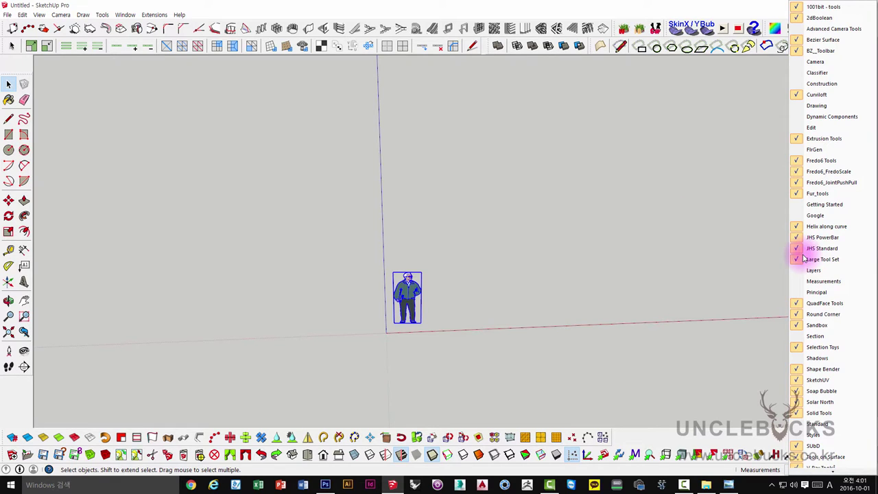
click(811, 151)
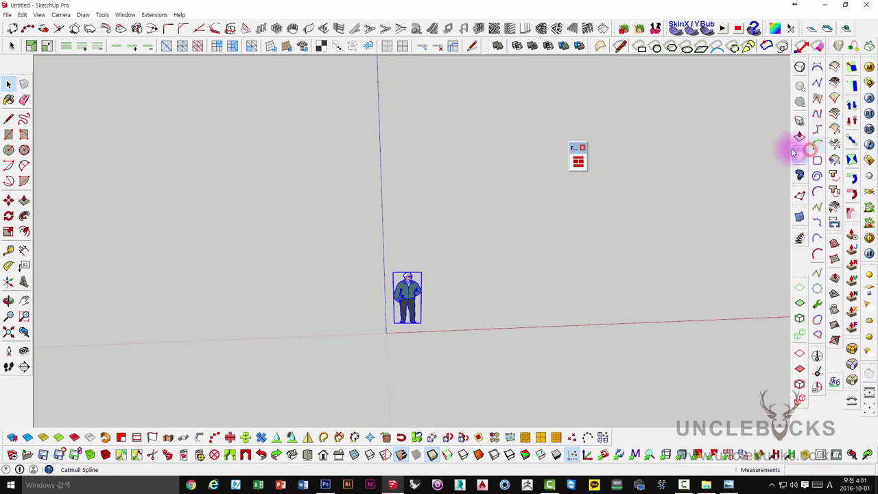
mouse_move(577, 149)
mouse_down()
mouse_move(721, 97)
mouse_move(693, 104)
mouse_up()
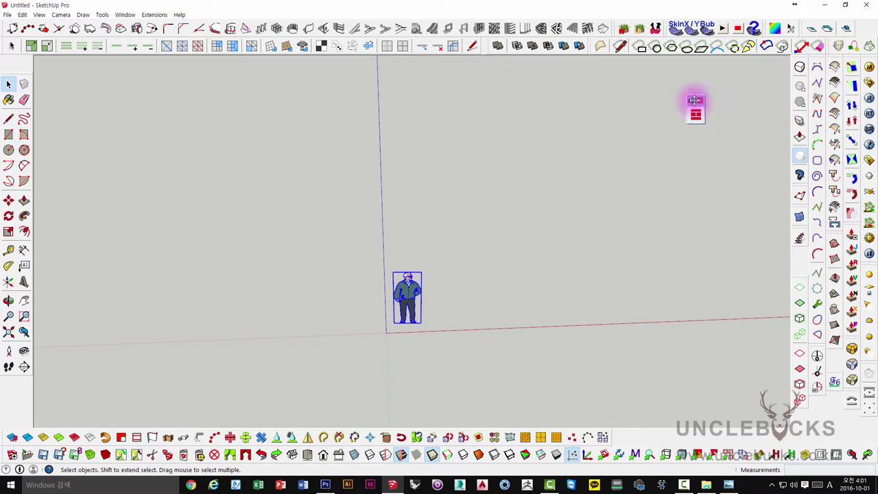
mouse_move(522, 234)
middle_down()
mouse_move(362, 254)
mouse_move(323, 249)
mouse_move(668, 261)
mouse_move(294, 271)
mouse_move(652, 270)
mouse_move(464, 268)
mouse_move(394, 294)
mouse_move(511, 287)
mouse_move(380, 275)
middle_up()
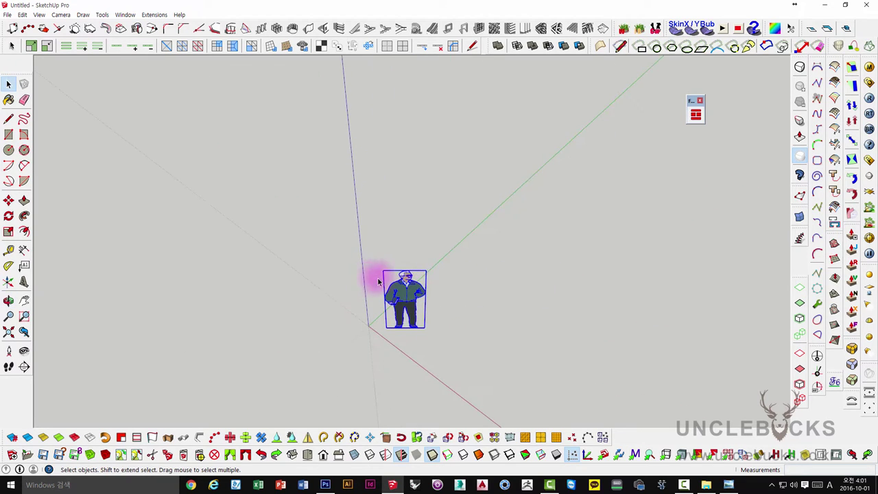
- Draw a 4000 by 4000 square face starting at the origin
mouse_move(476, 307)
middle_down()
mouse_move(464, 278)
mouse_move(442, 259)
mouse_move(480, 251)
middle_up()
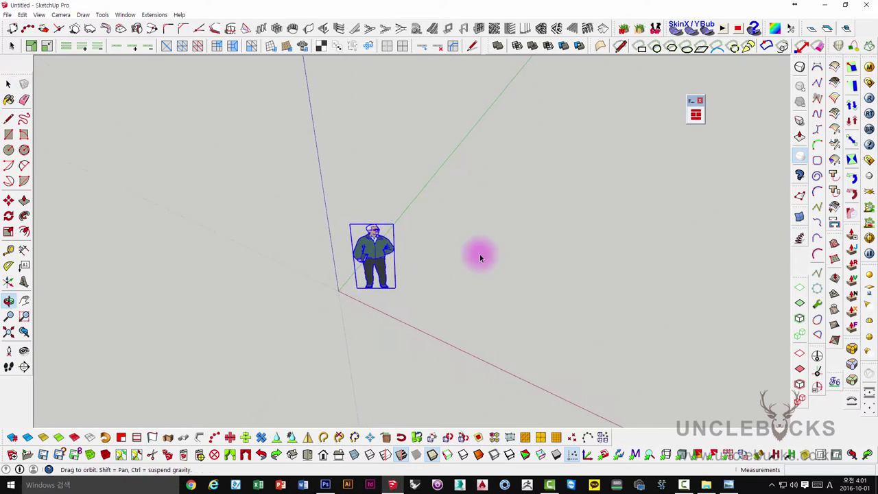
mouse_move(194, 235)
middle_down()
mouse_move(413, 236)
mouse_move(688, 162)
middle_up()
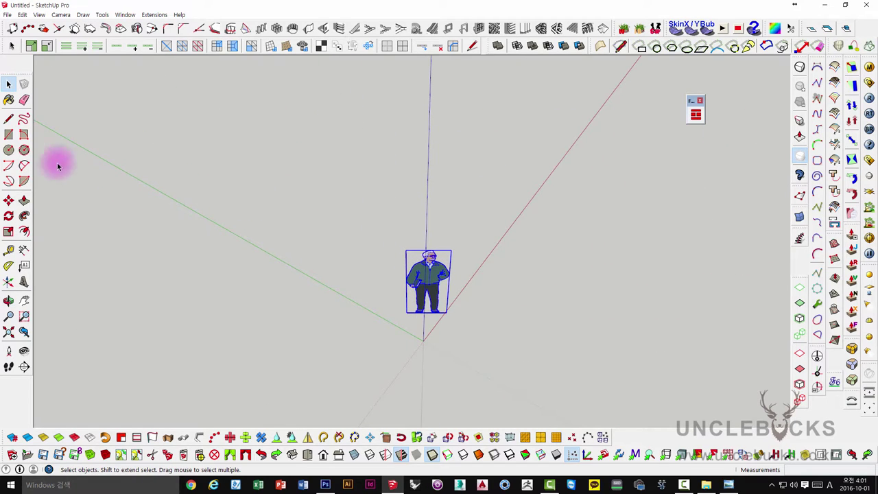
click(8, 135)
mouse_move(333, 243)
middle_down()
mouse_move(402, 307)
mouse_move(370, 353)
mouse_move(335, 322)
middle_up()
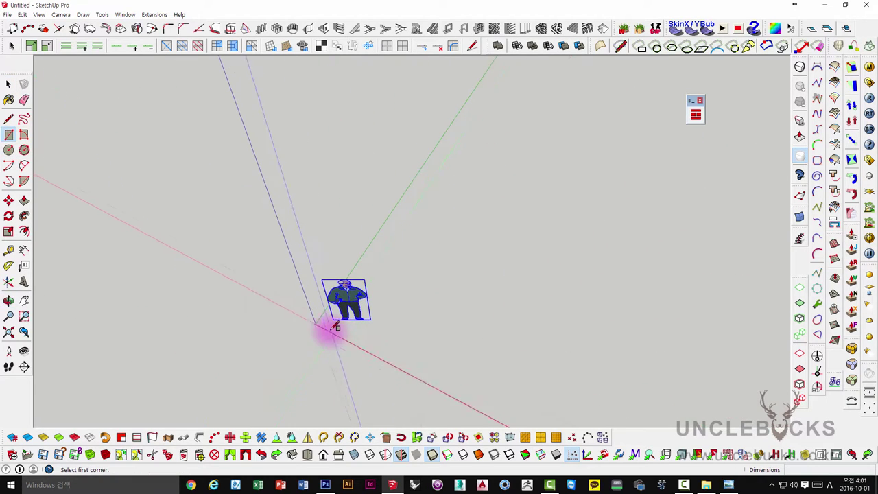
click(314, 318)
mouse_move(519, 284)
middle_down()
mouse_move(483, 293)
mouse_move(570, 265)
mouse_move(443, 201)
middle_up()
text(4000,400)
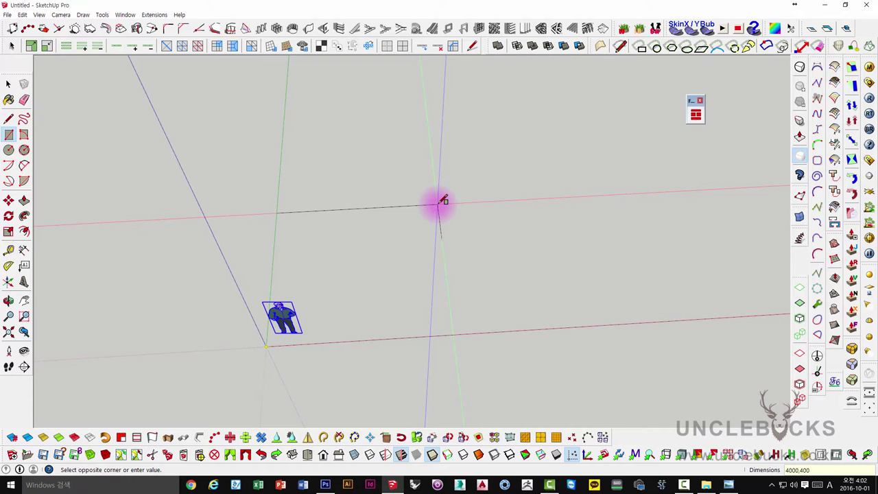
key(Return)
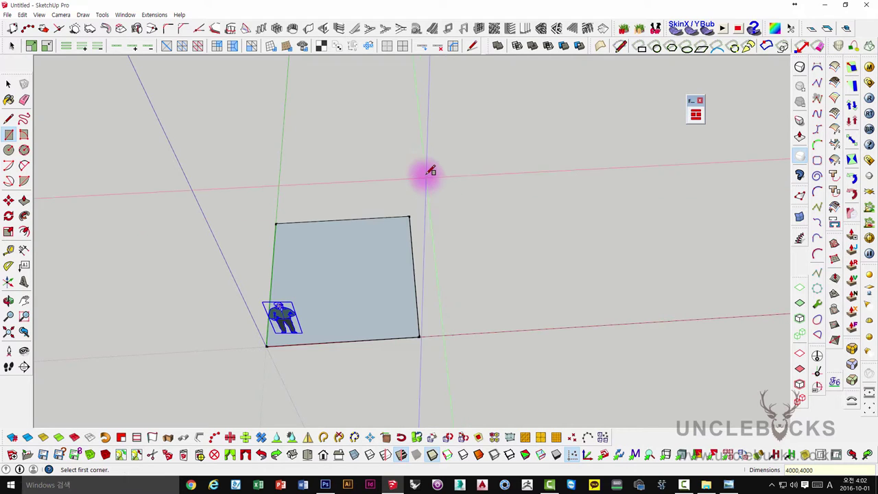
- Reverse the new square face so its front faces up
scroll(427, 172, up, 2)
scroll(388, 226, up, 2)
scroll(342, 299, up, 2)
key(space)
scroll(394, 235, down, 2)
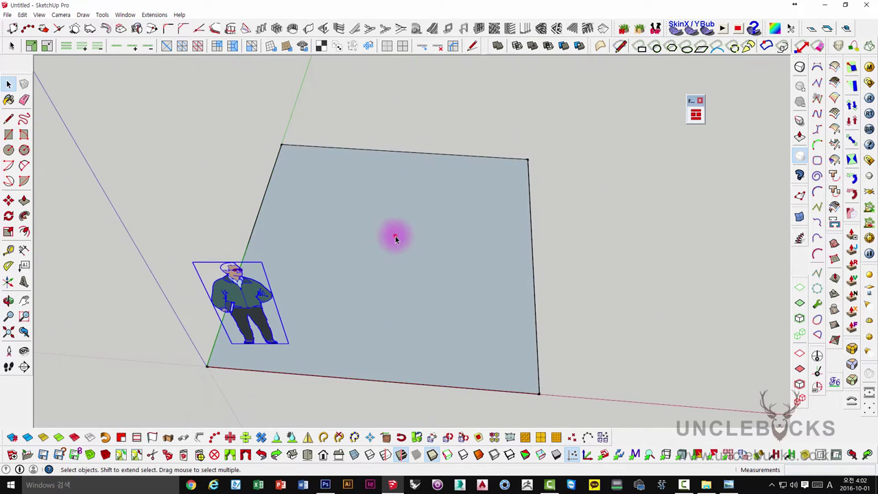
middle_drag(393, 235, 304, 251)
right_click(397, 219)
click(434, 309)
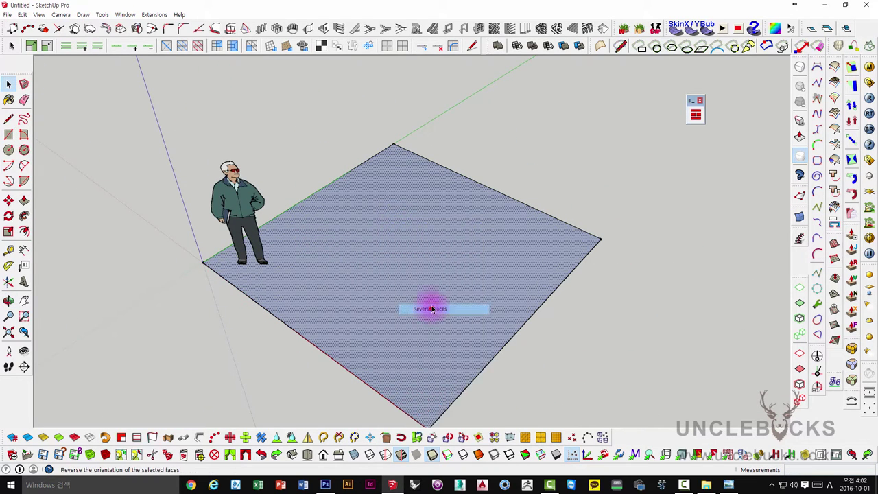
- Select the square floor face and launch FloorGenerator on it
mouse_move(430, 307)
middle_down()
mouse_move(535, 170)
mouse_move(504, 183)
middle_up()
click(513, 196)
key(space)
click(500, 186)
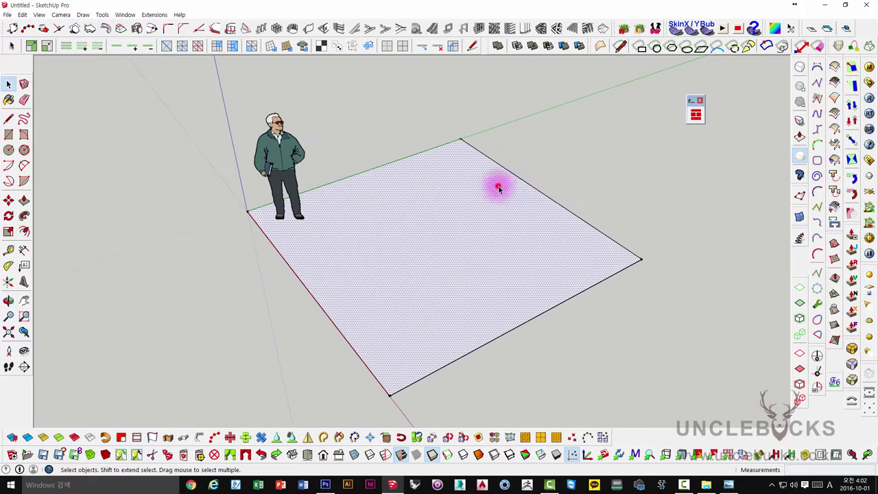
click(695, 115)
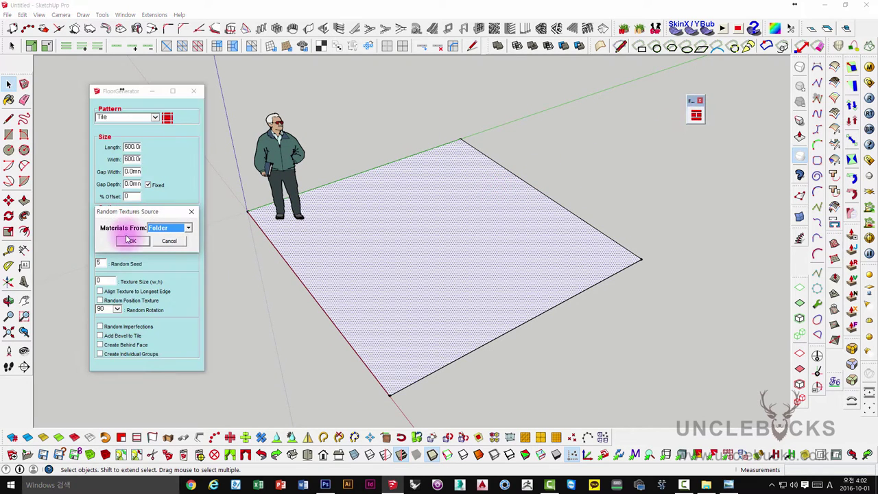
- Move the Random Textures Source prompt aside and cancel it
click(128, 239)
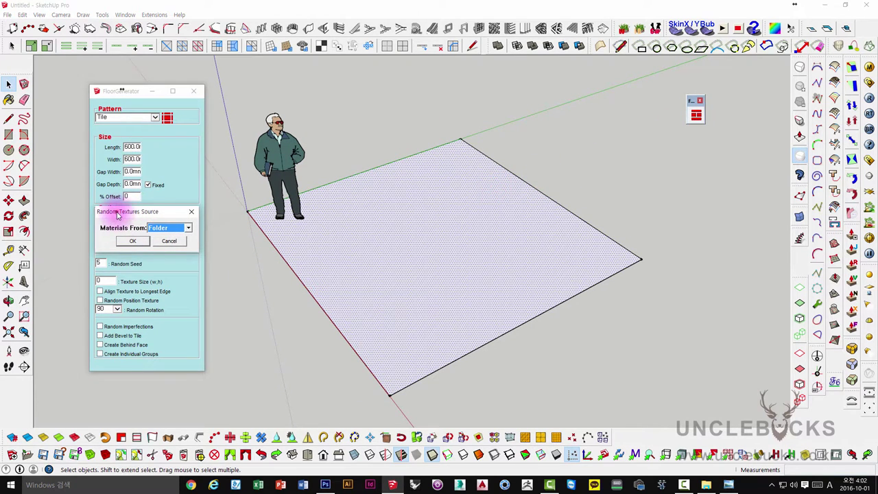
drag(118, 211, 238, 103)
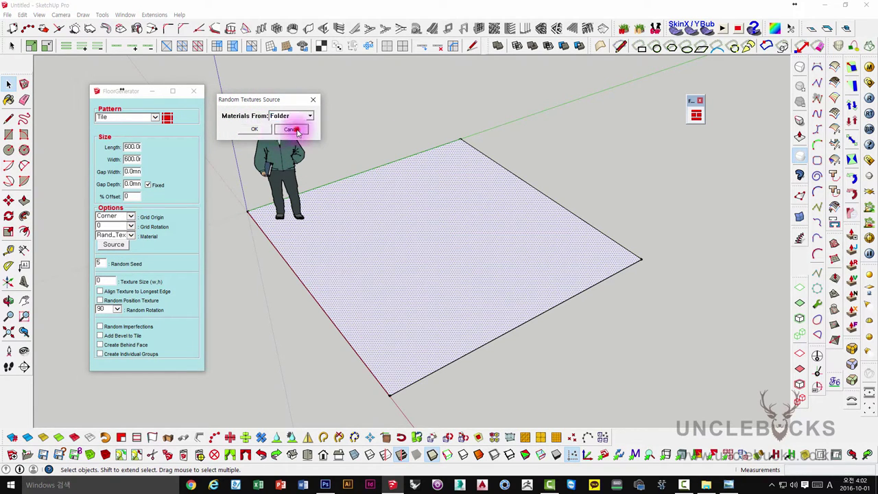
click(293, 130)
middle_drag(254, 143, 222, 187)
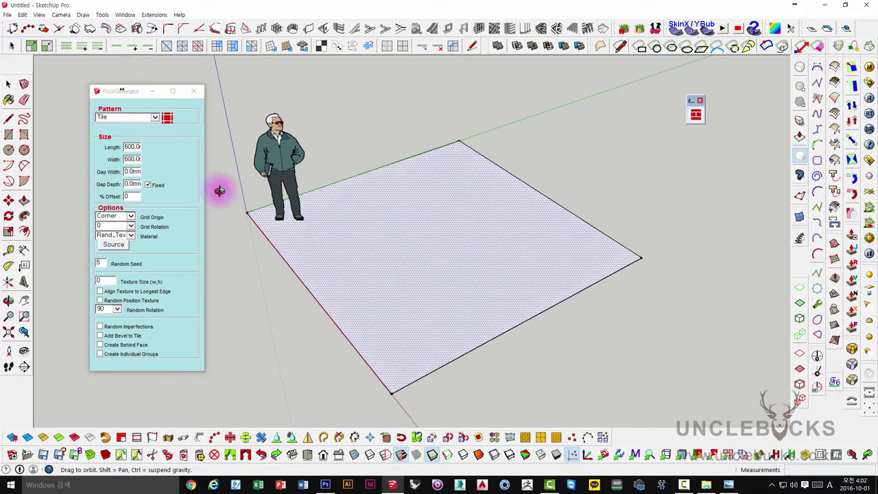
- Check the tile size and gap values and keep Tile as the floor pattern
click(129, 146)
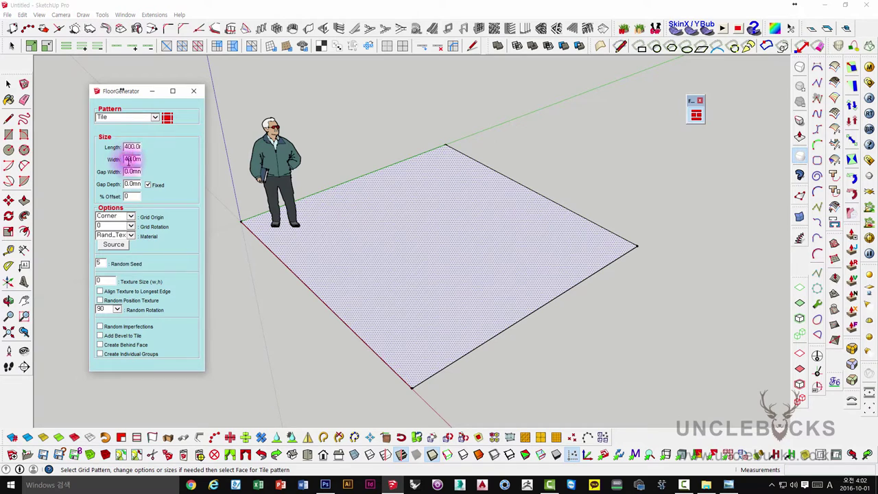
click(131, 147)
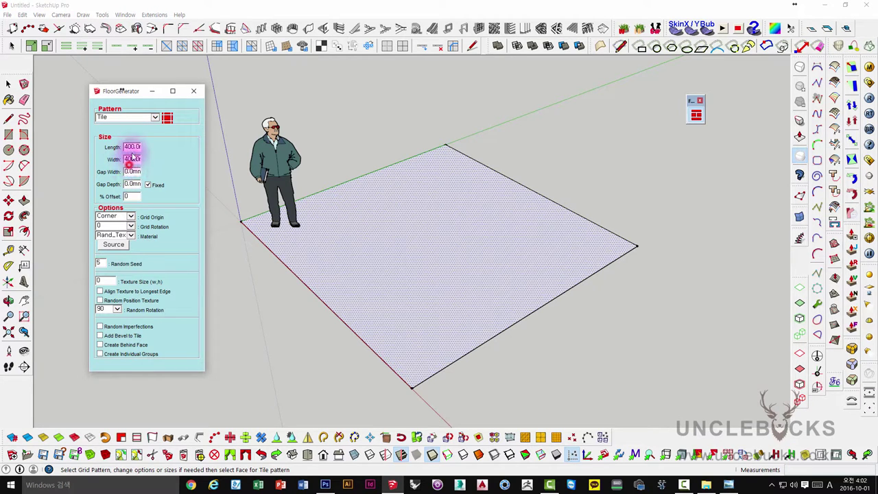
click(130, 173)
click(131, 147)
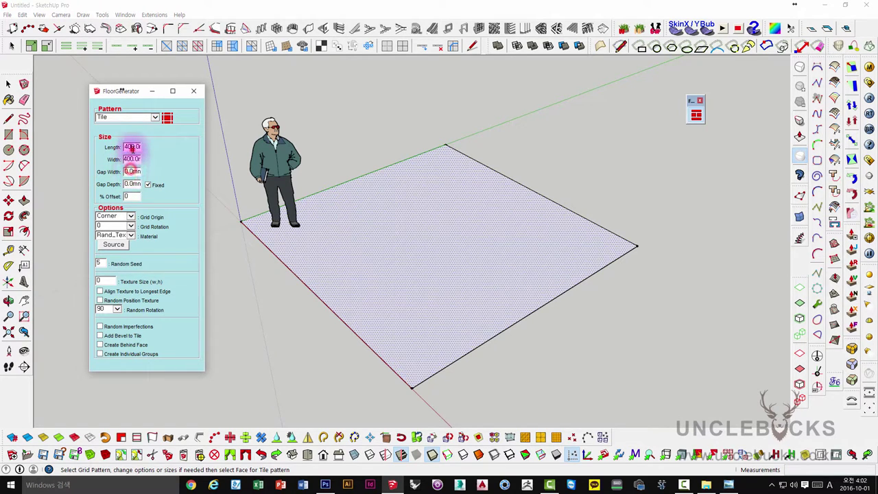
click(106, 119)
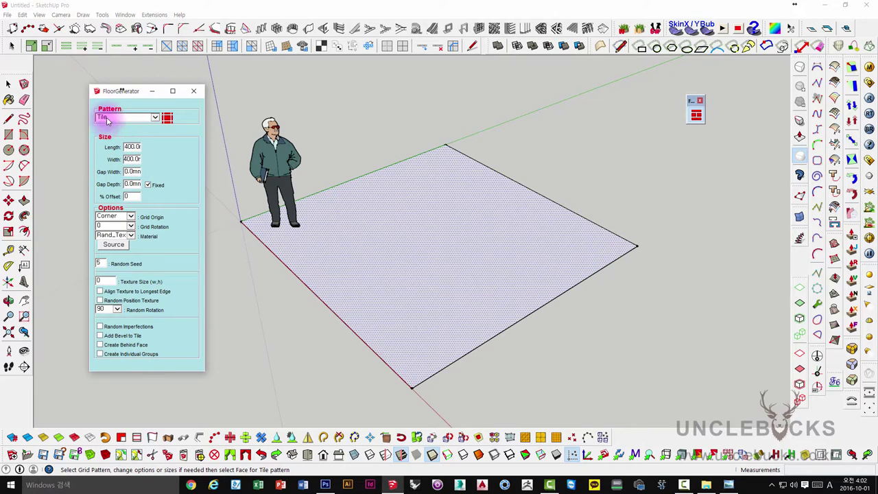
click(155, 118)
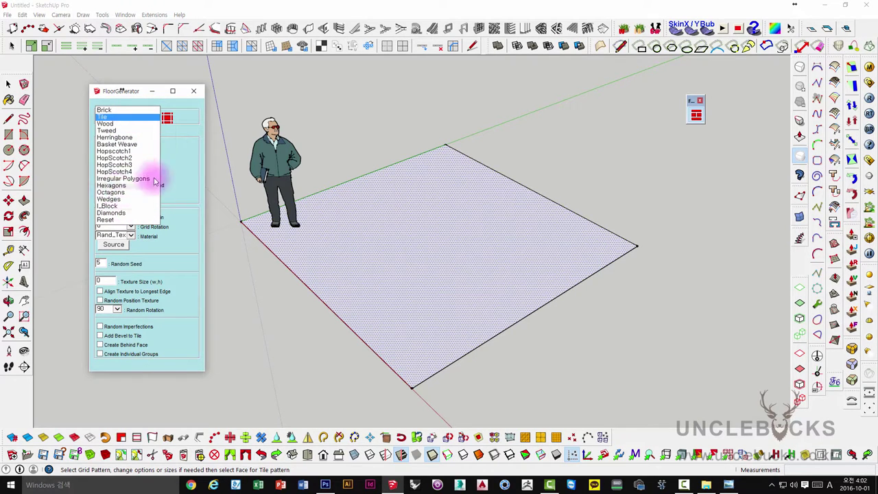
click(177, 142)
click(113, 119)
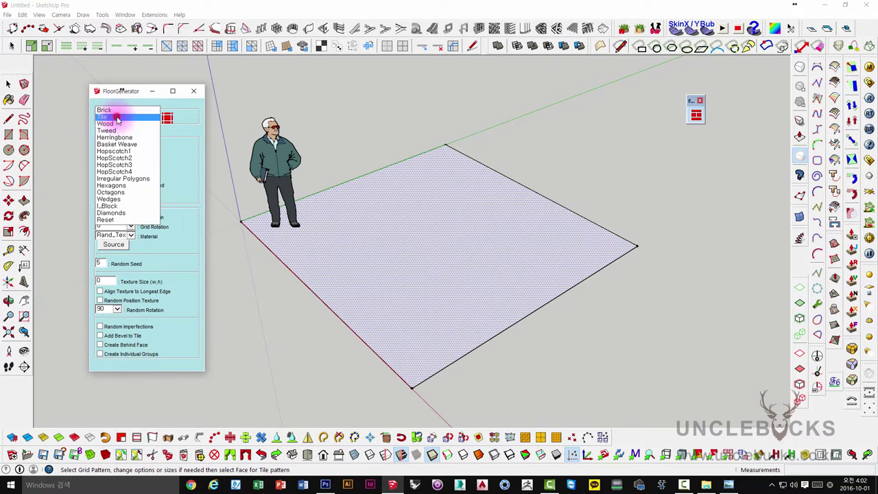
click(181, 140)
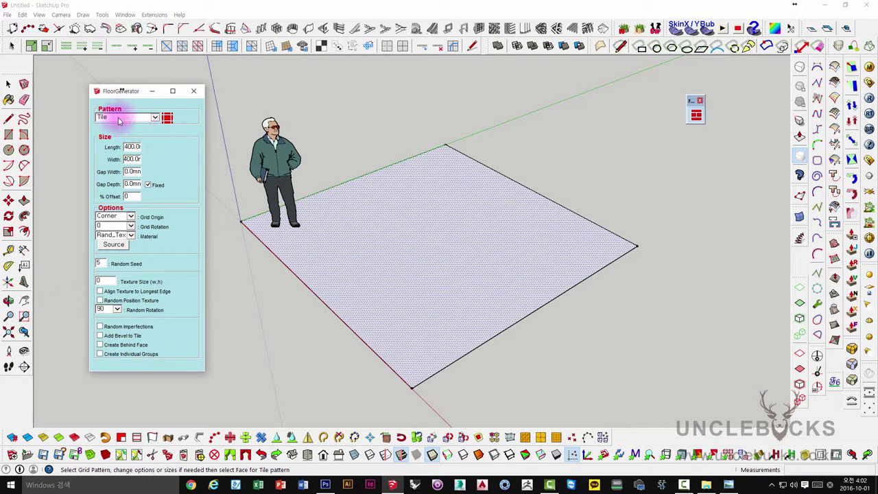
- Set tile Length and Width to 400 with 0.0mm gap width and depth, and tick Fixed
double_click(133, 146)
double_click(128, 159)
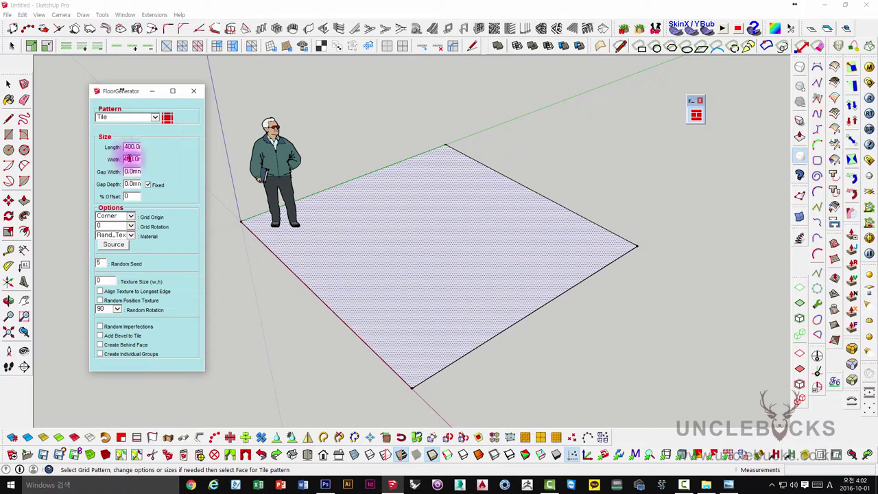
double_click(132, 172)
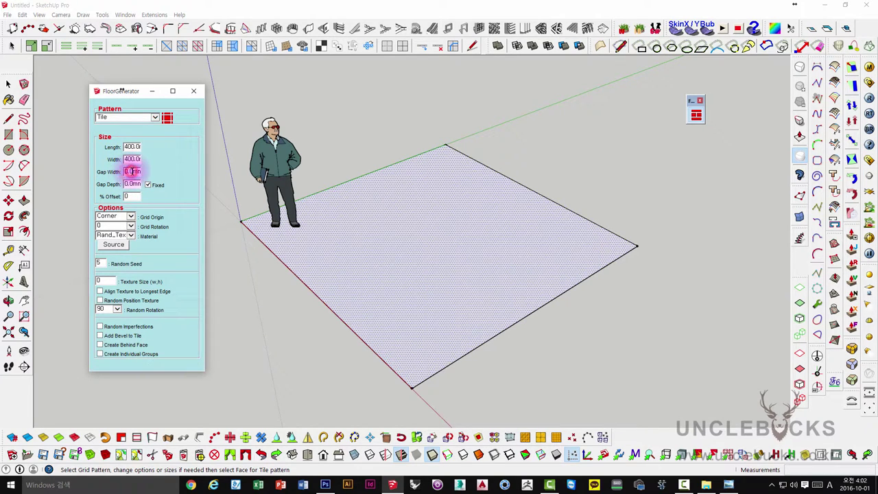
double_click(144, 184)
click(147, 185)
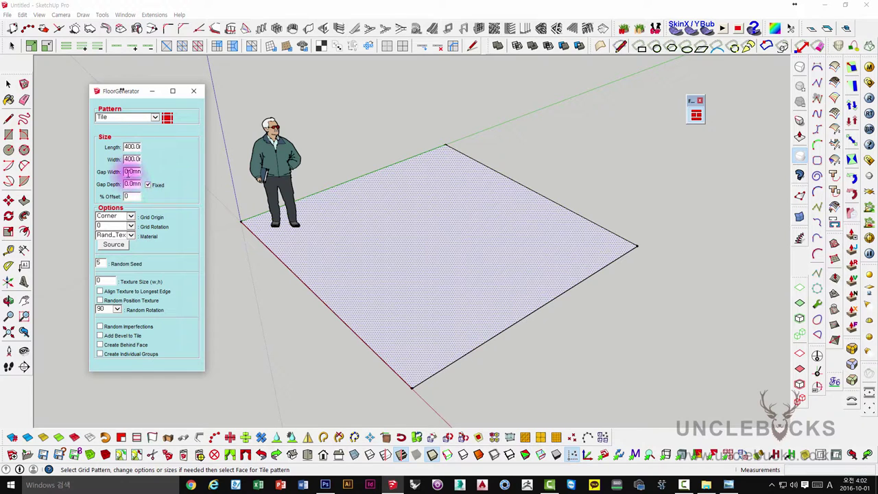
double_click(129, 171)
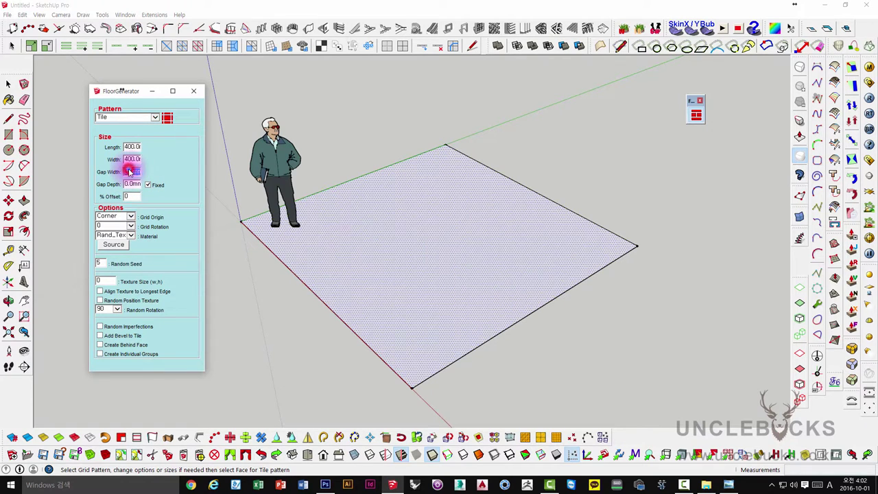
click(147, 185)
click(129, 172)
text(0.50m)
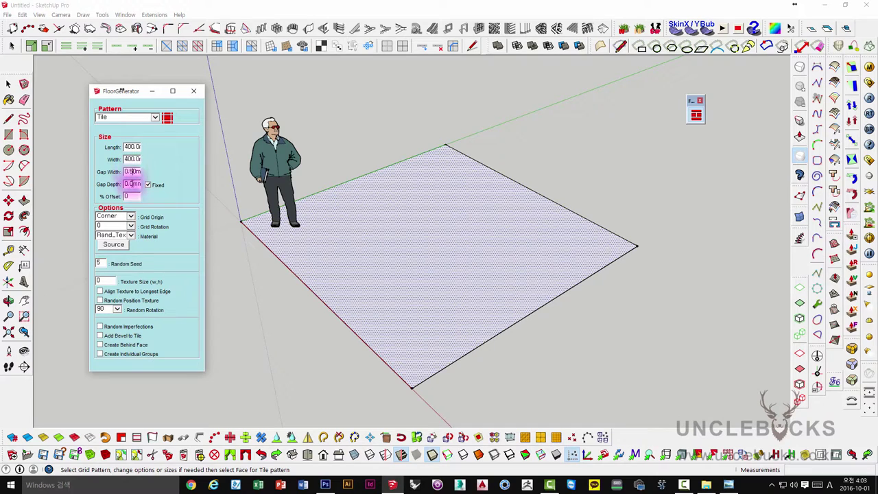
- Enter a gap width of 5 and a gap depth of 10
click(131, 174)
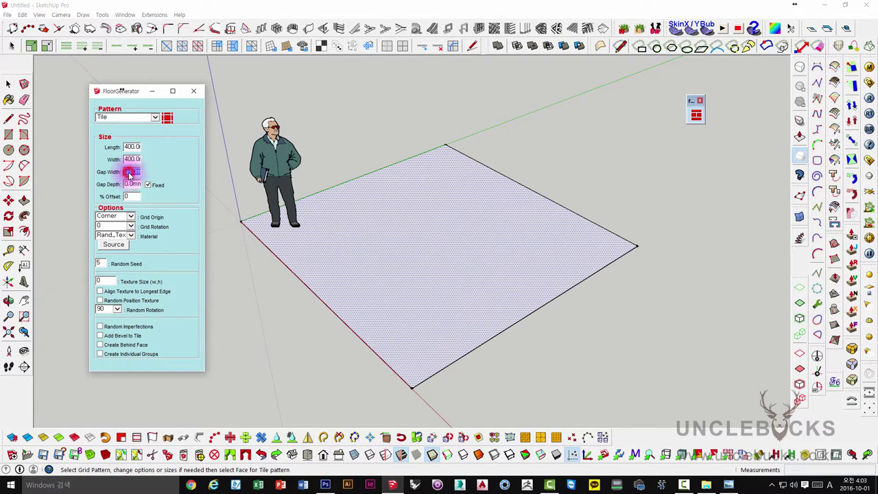
text(5)
click(130, 184)
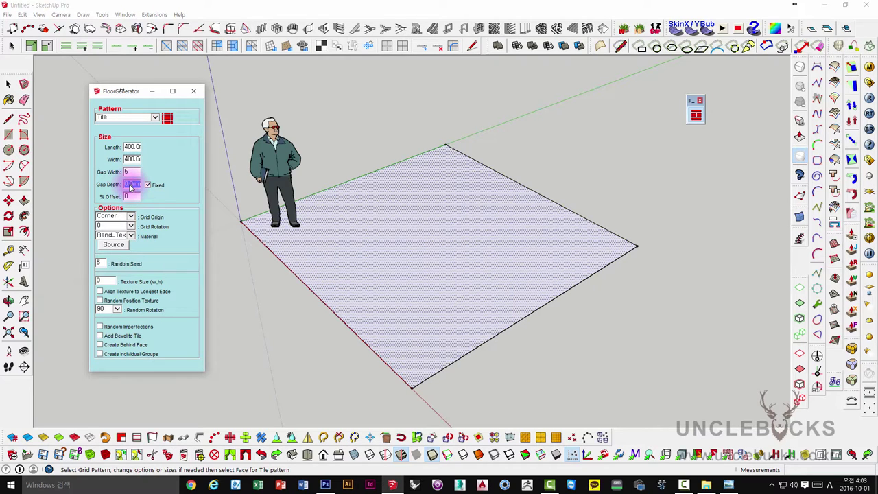
mouse_move(366, 249)
middle_down()
mouse_move(356, 263)
mouse_move(446, 309)
mouse_move(412, 279)
mouse_move(135, 228)
middle_up()
click(128, 186)
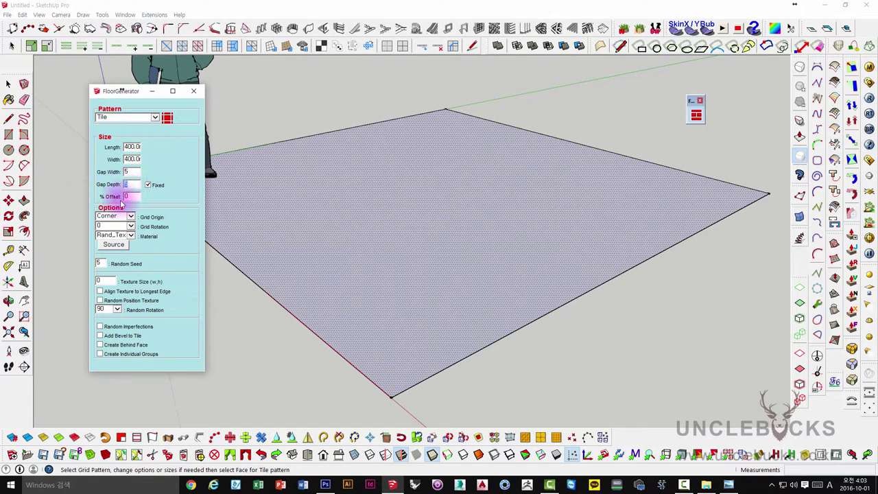
click(130, 184)
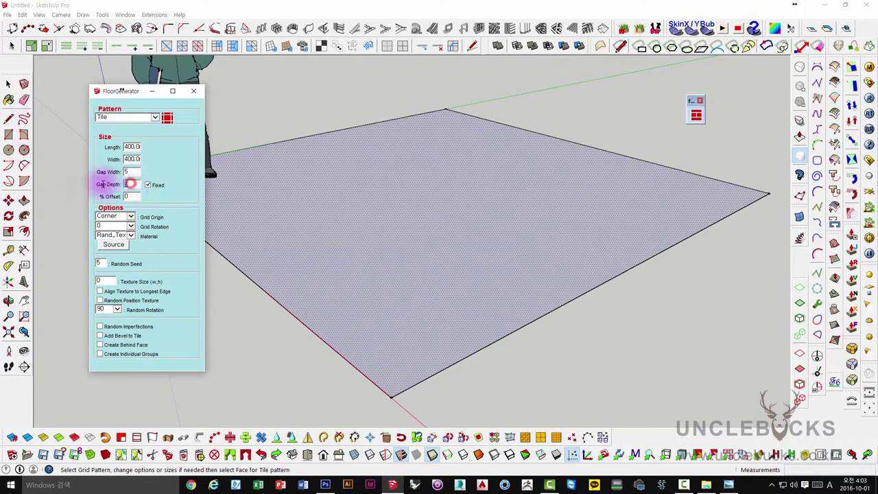
text(0)
click(124, 197)
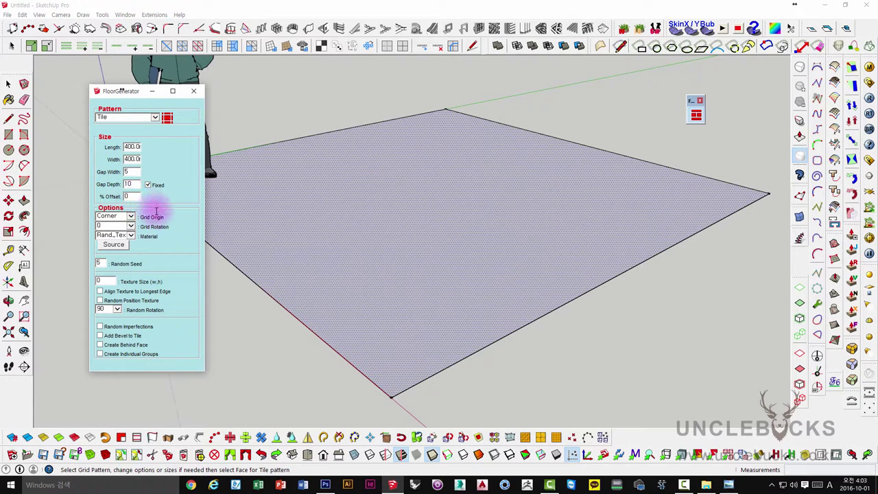
- Set Random Rotation to No and pick the floor face to start tiling
click(107, 311)
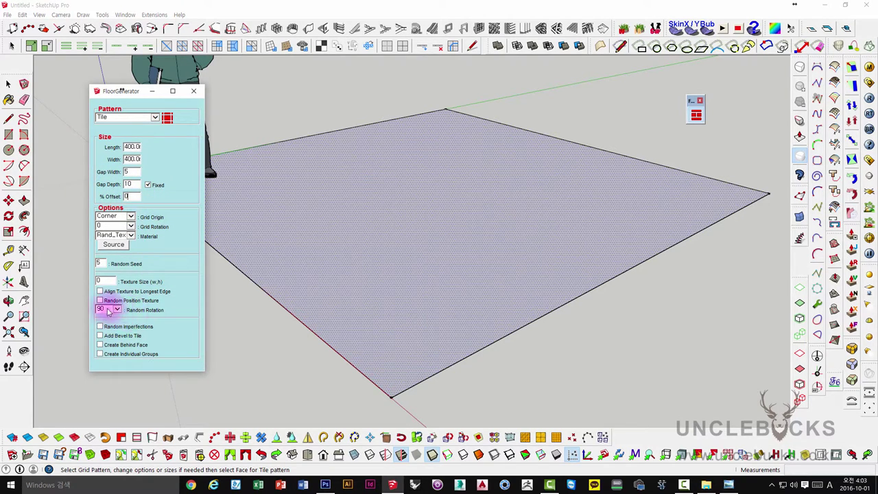
click(116, 309)
click(108, 293)
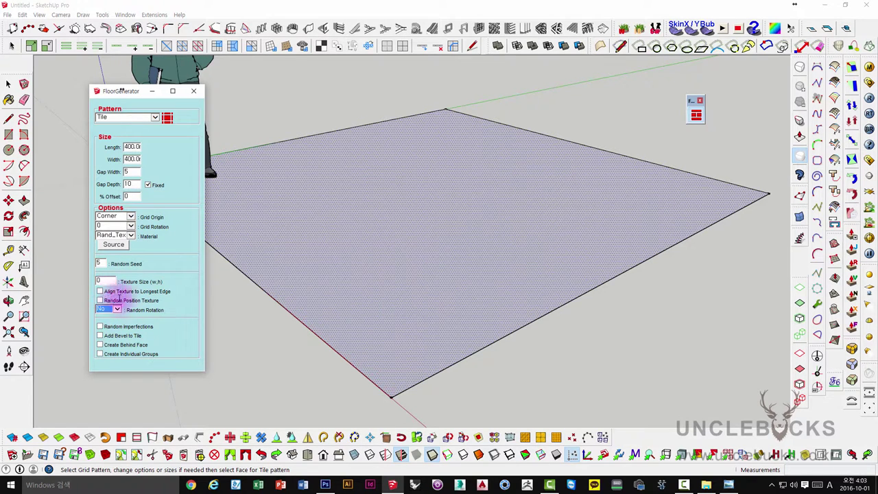
click(294, 233)
scroll(292, 267, down, 2)
scroll(289, 283, down, 2)
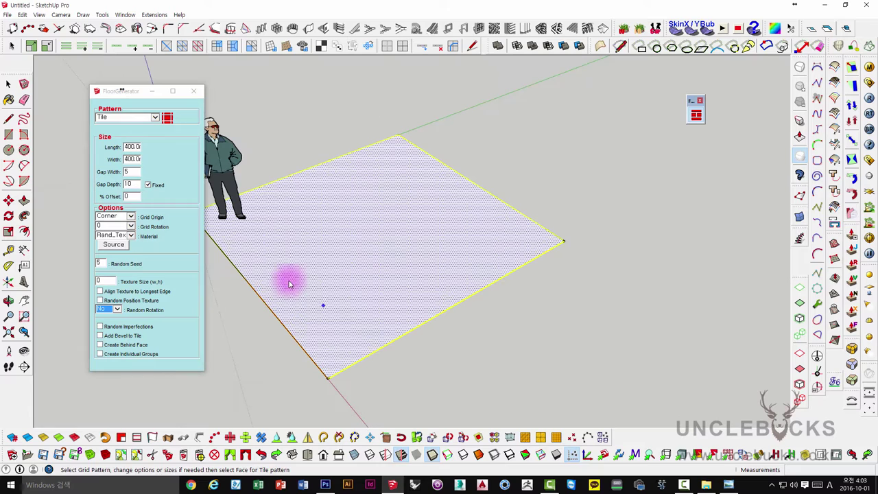
- Generate the tile grid on the square floor and orbit to inspect it
click(336, 276)
mouse_move(313, 256)
middle_down()
mouse_move(367, 261)
mouse_move(333, 309)
mouse_move(450, 275)
mouse_move(405, 261)
middle_up()
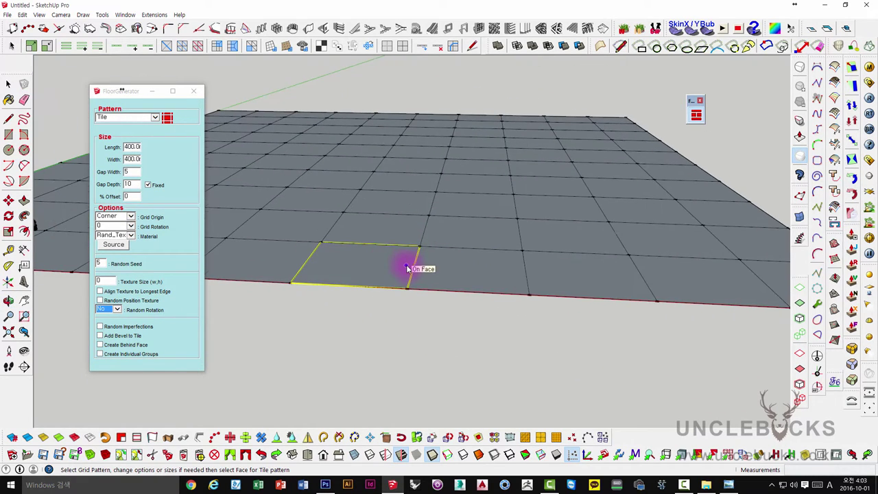
mouse_move(345, 251)
middle_down()
mouse_move(405, 249)
mouse_move(458, 227)
middle_up()
- Select the whole tiled floor and delete it
key(space)
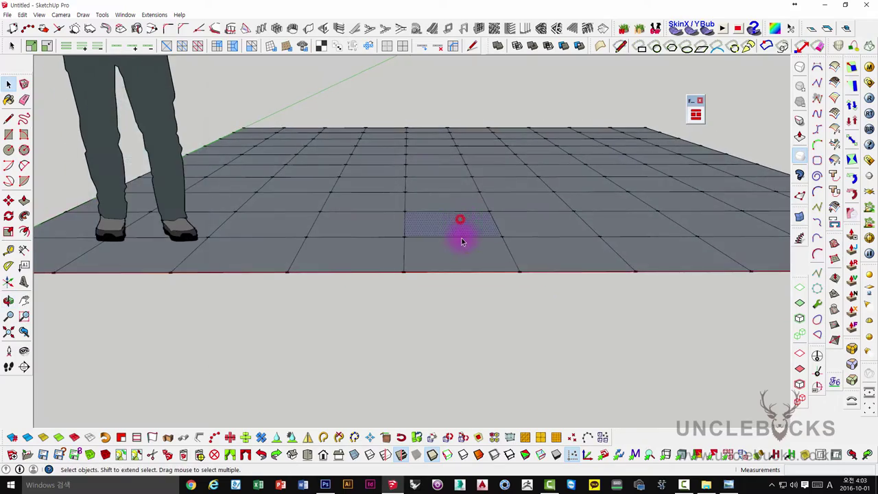
scroll(461, 231, up, 2)
scroll(418, 233, up, 3)
click(421, 240)
scroll(421, 240, down, 3)
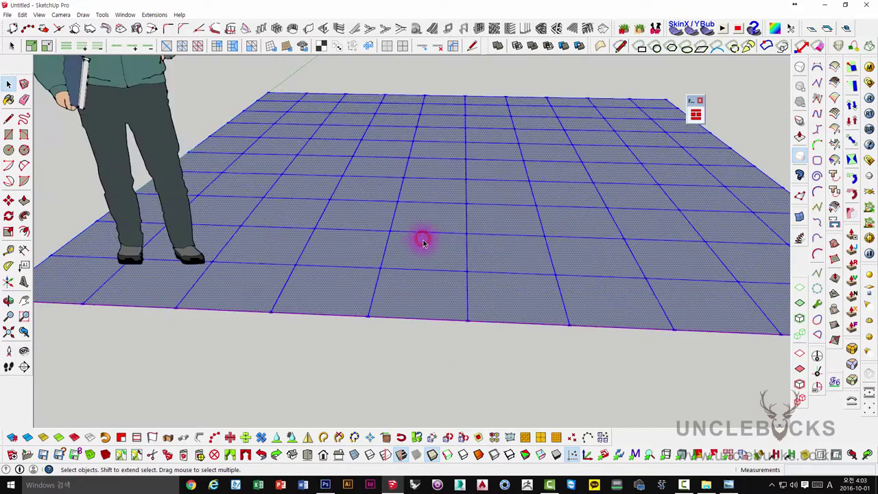
mouse_move(421, 239)
middle_down()
mouse_move(476, 270)
mouse_move(488, 251)
mouse_move(468, 245)
middle_up()
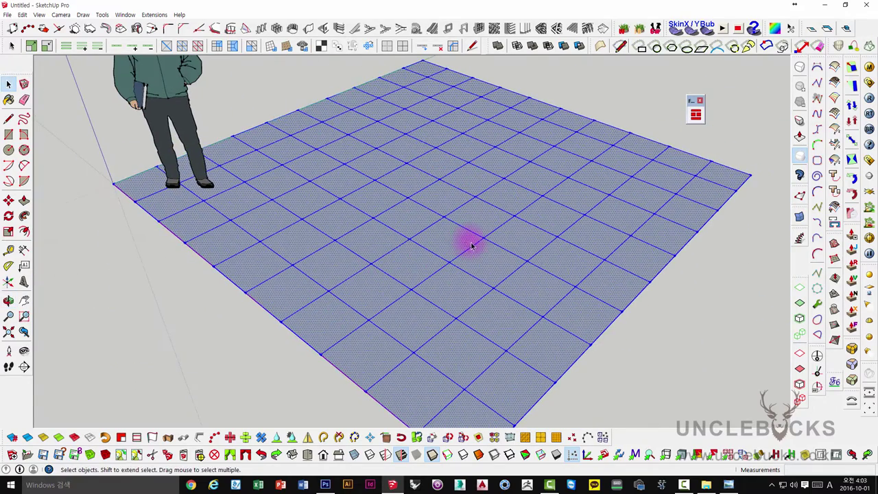
scroll(472, 245, down, 3)
click(541, 280)
key(Delete)
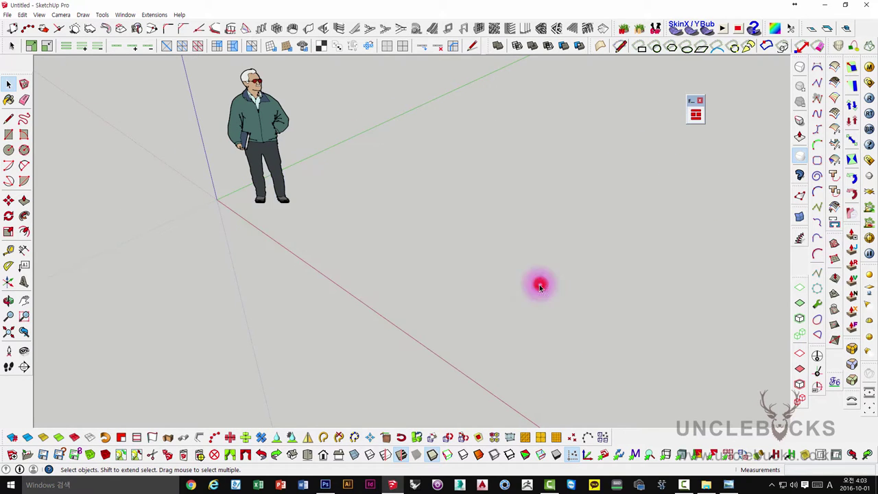
- Start a new rectangle at the axis origin
mouse_move(540, 286)
middle_down()
mouse_move(504, 265)
mouse_move(59, 164)
middle_up()
click(8, 134)
middle_drag(197, 281, 310, 295)
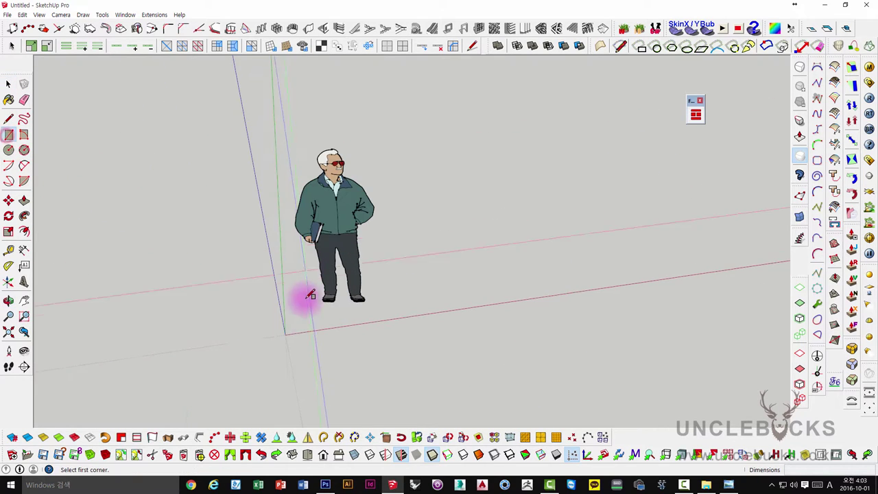
click(285, 334)
text(4000,4)
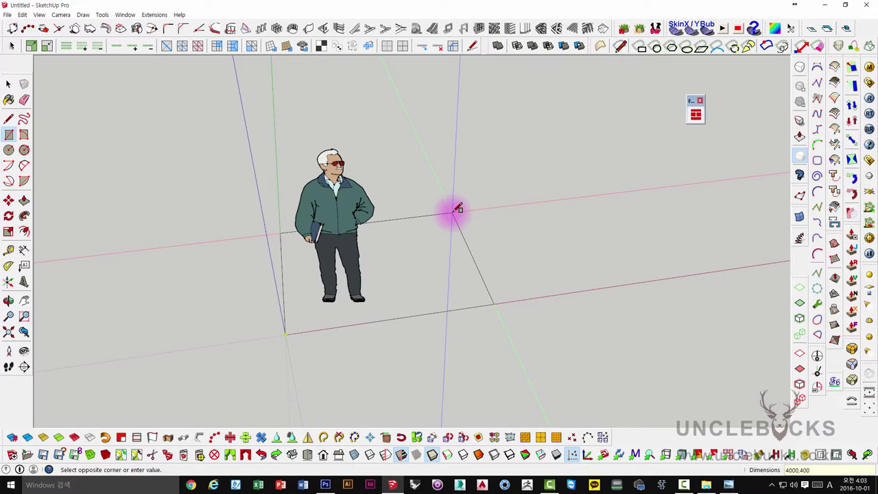
- Finish the 4000 × 4000 square and select the new face
text(00)
key(Return)
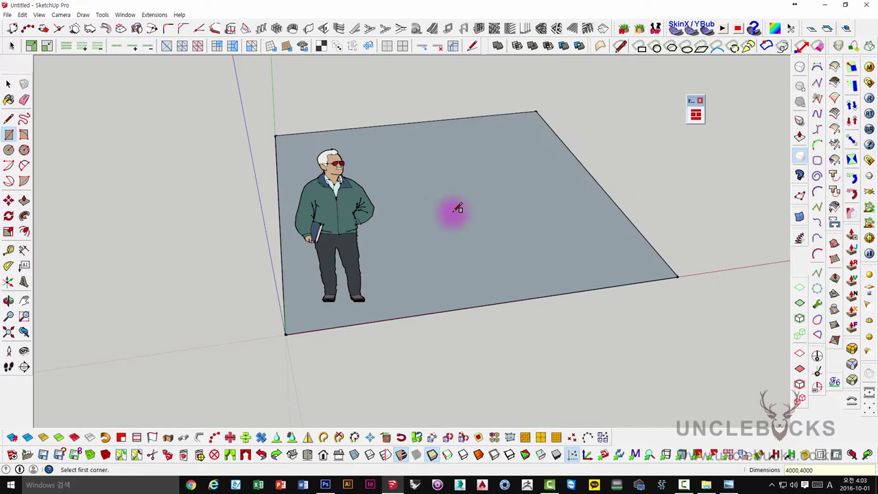
middle_drag(466, 220, 408, 258)
key(space)
click(494, 195)
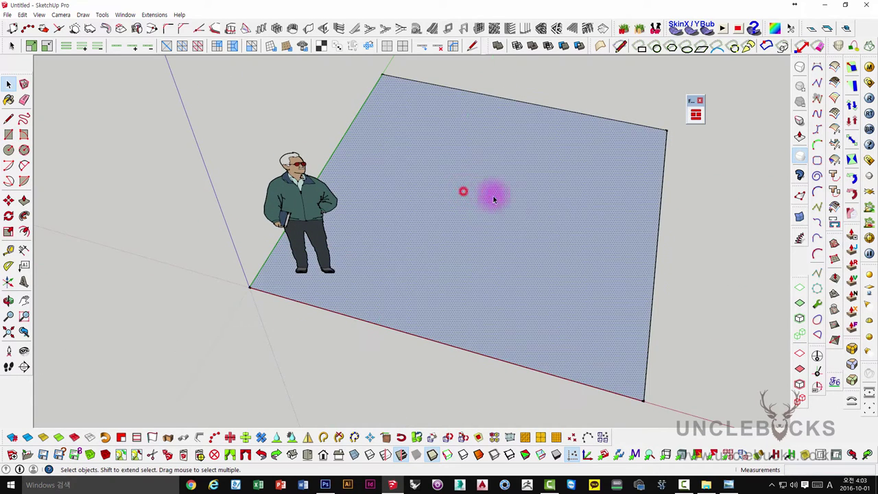
middle_drag(542, 208, 616, 159)
- Open FloorGenerator on the square and set the texture source to Model
click(696, 115)
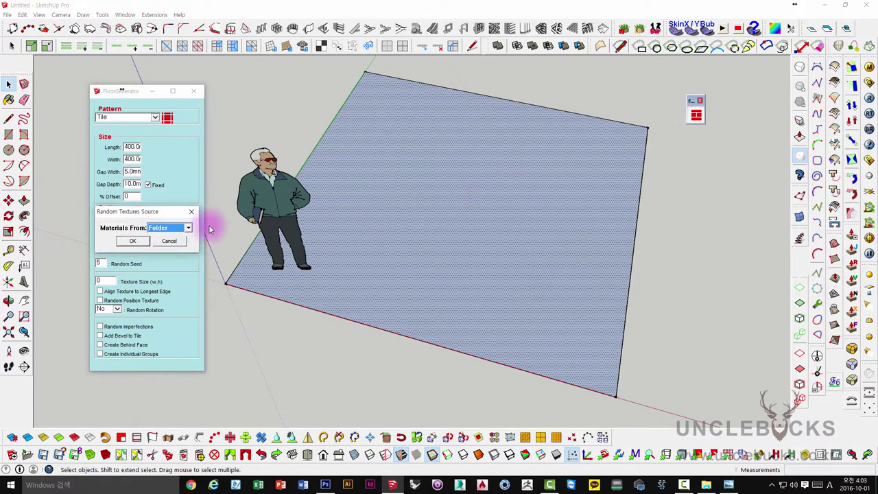
drag(153, 212, 287, 106)
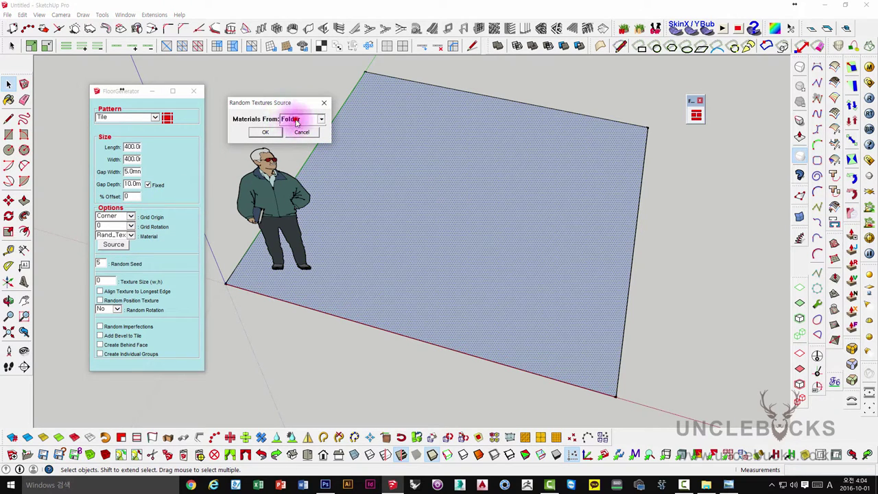
click(296, 121)
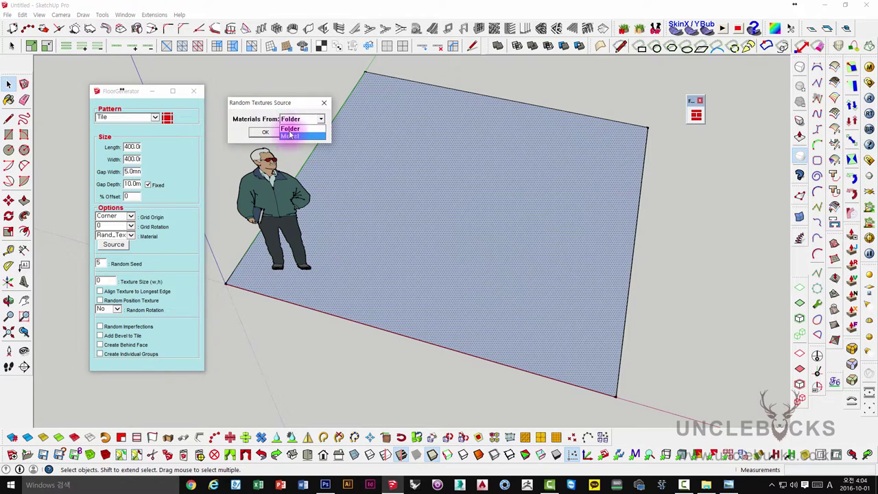
click(290, 135)
click(265, 131)
- Tick Create Individual Groups and tile the square face
mouse_move(224, 271)
middle_down()
mouse_move(218, 264)
mouse_move(313, 276)
mouse_move(231, 240)
middle_up()
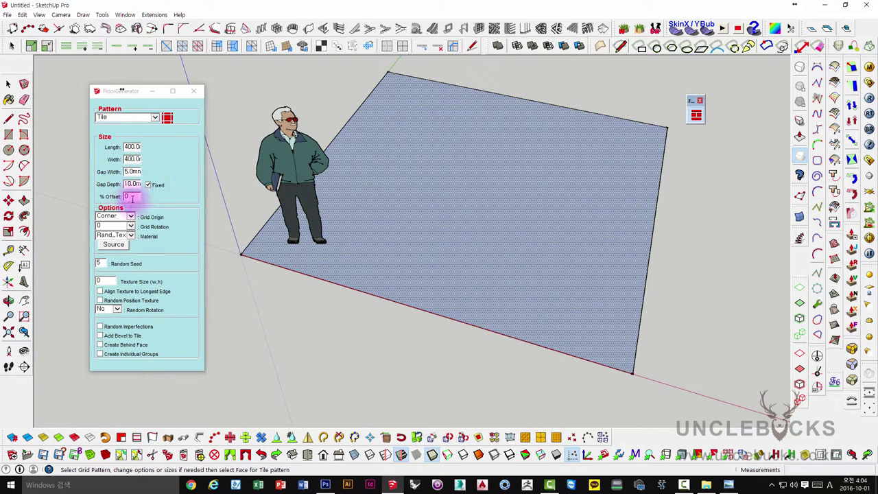
click(98, 353)
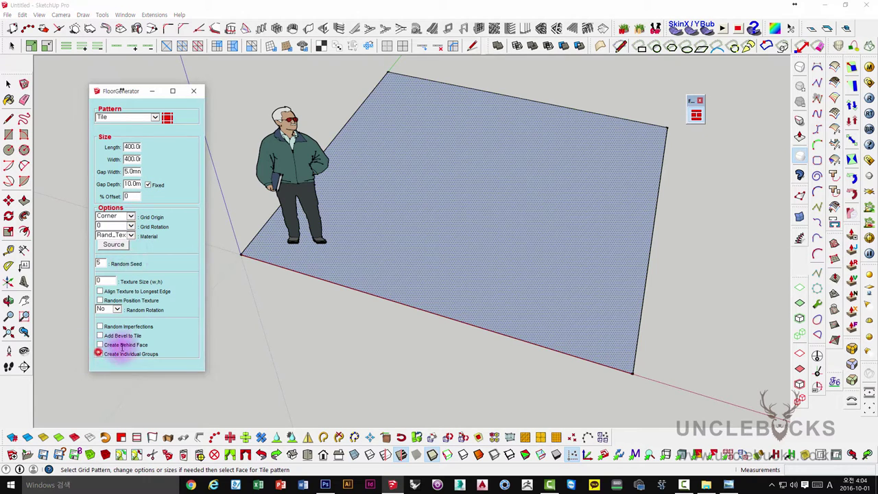
middle_drag(396, 229, 406, 249)
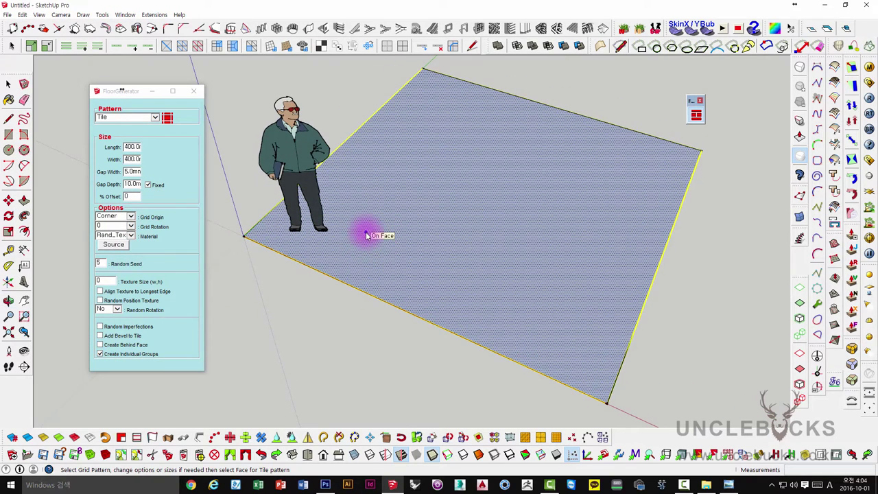
click(445, 216)
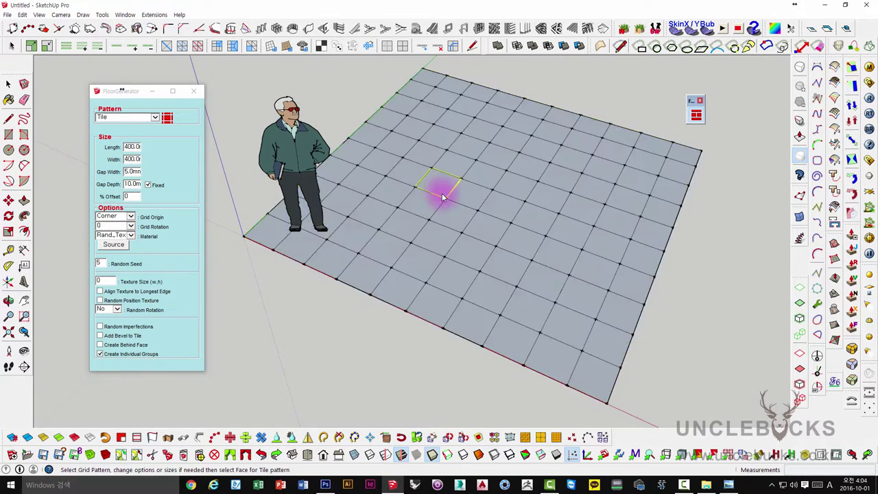
- Inspect the tiled floor from below, then undo the tile generation
scroll(480, 337, up, 2)
scroll(480, 336, up, 3)
mouse_move(480, 337)
middle_down()
mouse_move(487, 110)
mouse_move(435, 222)
mouse_move(417, 119)
mouse_move(484, 277)
middle_up()
key(ctrl+z)
scroll(484, 278, down, 3)
scroll(488, 249, down, 2)
- Dismiss and close the floor generator, then reverse the square face so its front faces up
scroll(488, 249, down, 2)
click(487, 249)
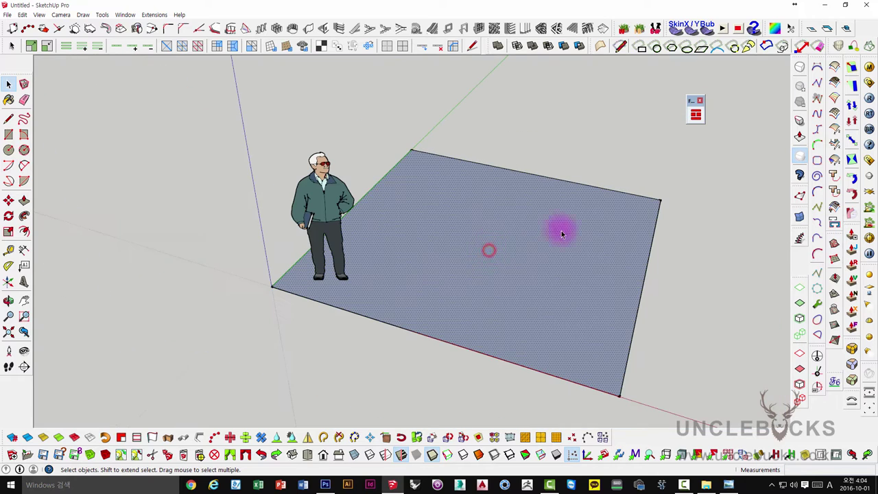
click(697, 118)
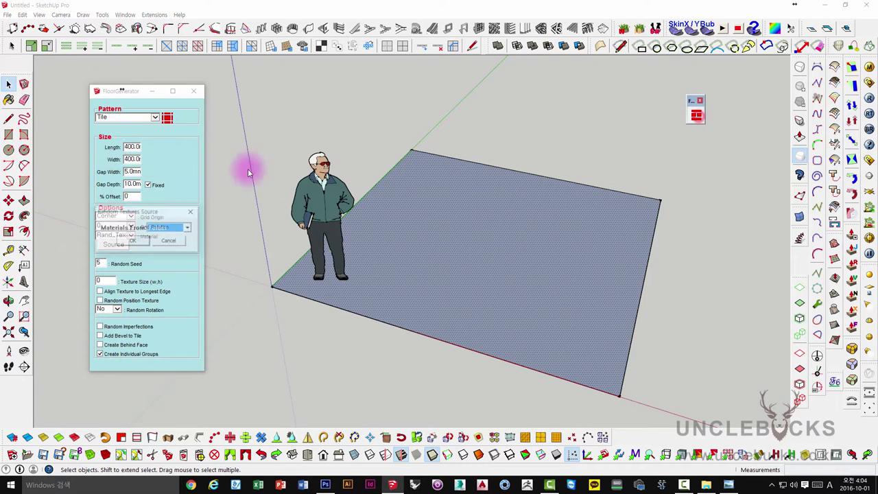
click(166, 235)
click(562, 139)
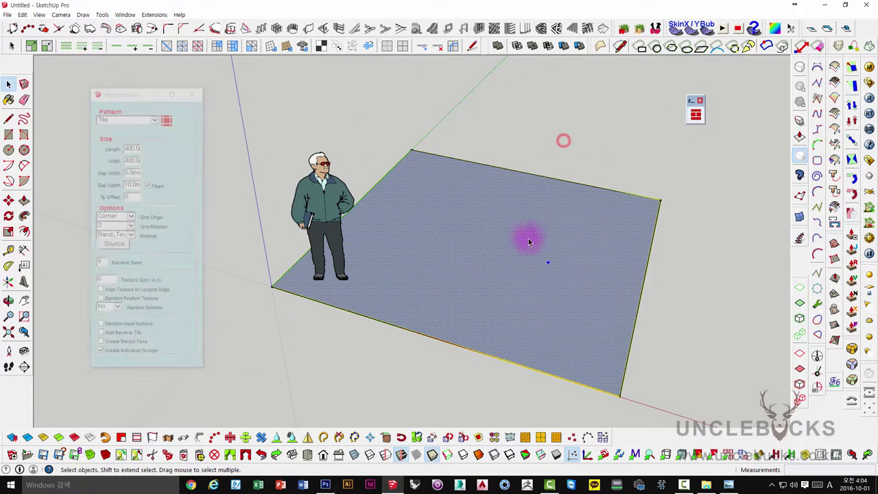
right_click(480, 209)
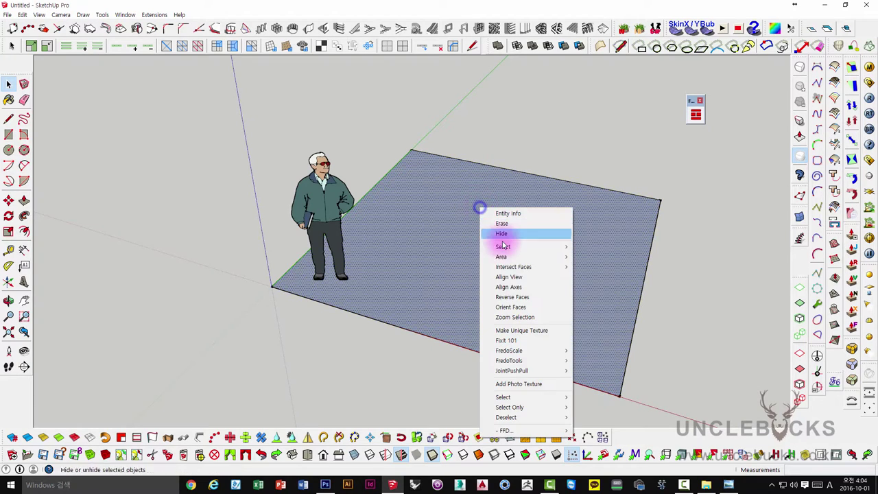
click(508, 296)
- Reopen the floor generator, accept the Folder source, and close the wood texture browser
click(695, 114)
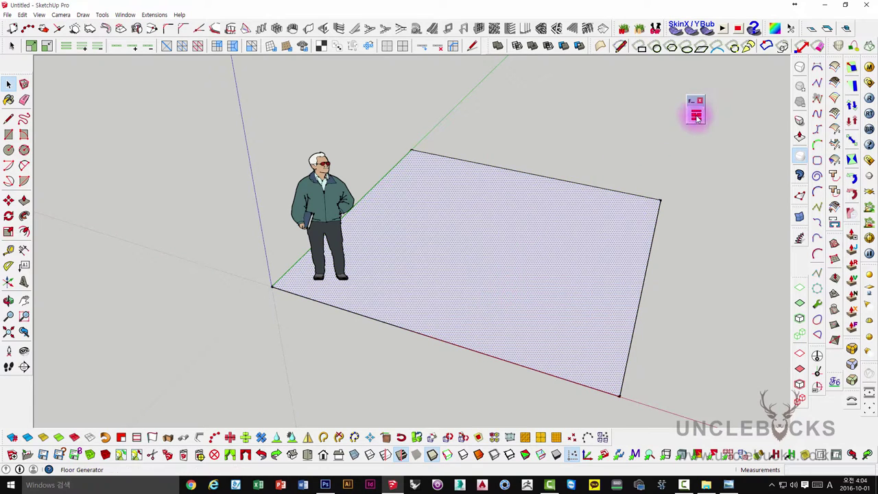
click(144, 242)
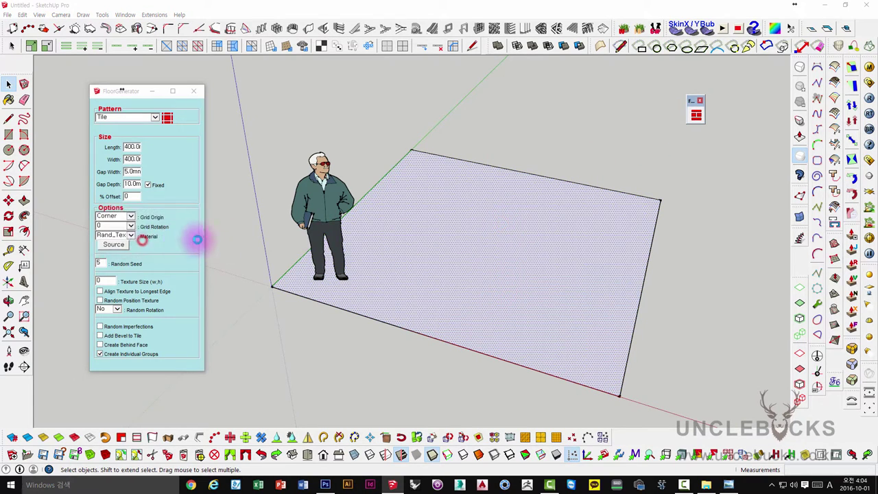
click(483, 402)
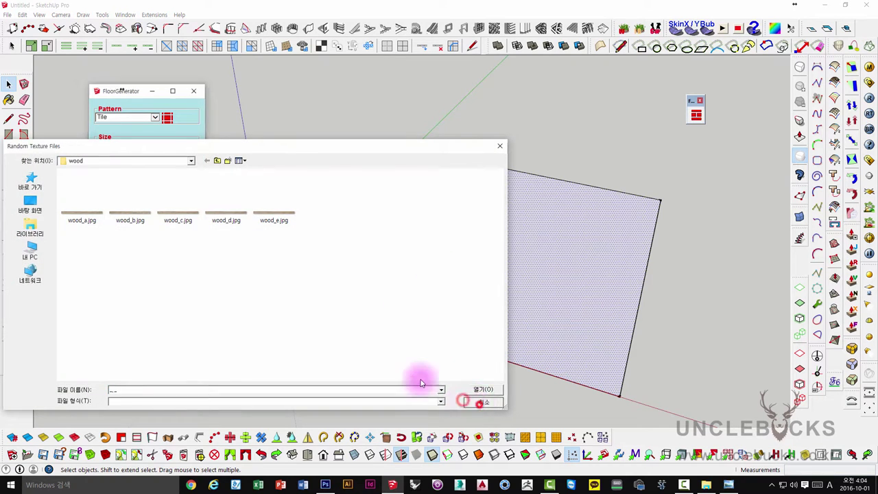
click(524, 97)
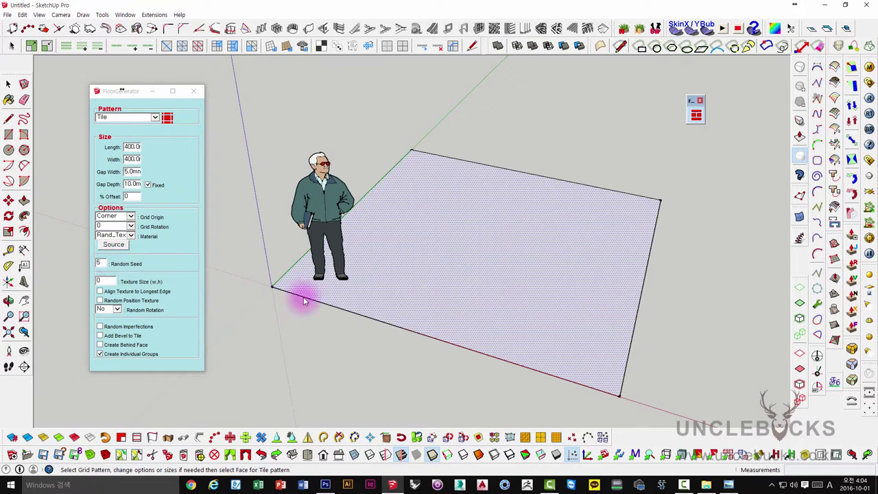
- Set the tile Material to Current and click the floor face to generate the grid
middle_drag(342, 302, 391, 261)
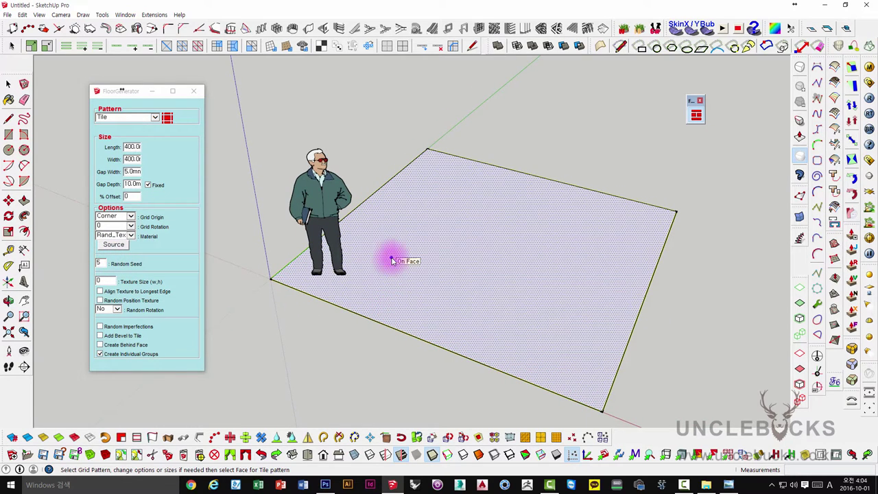
click(106, 263)
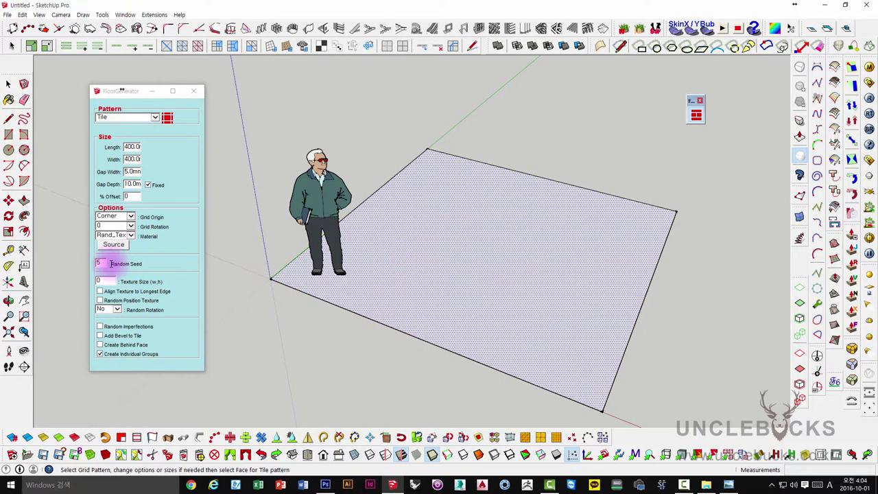
click(122, 237)
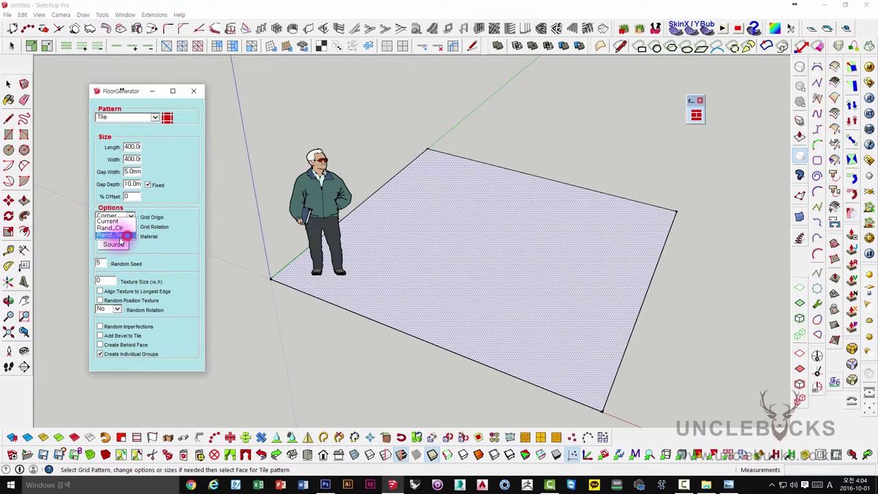
click(114, 220)
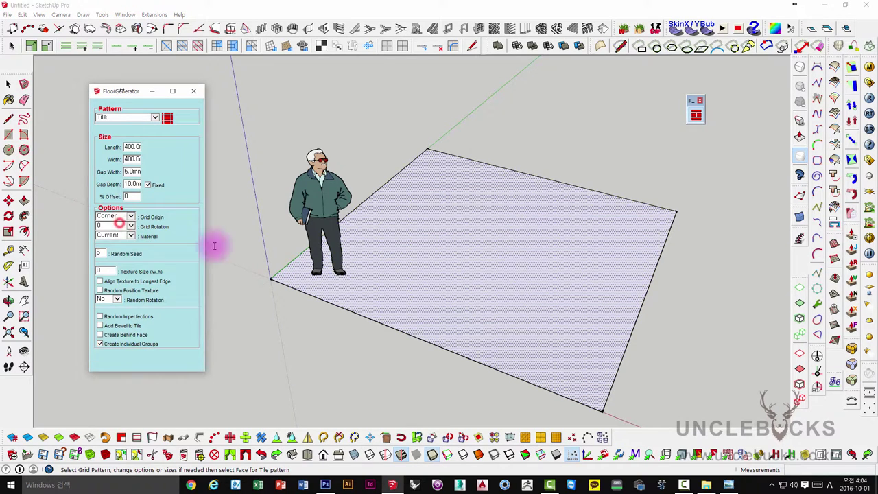
click(427, 250)
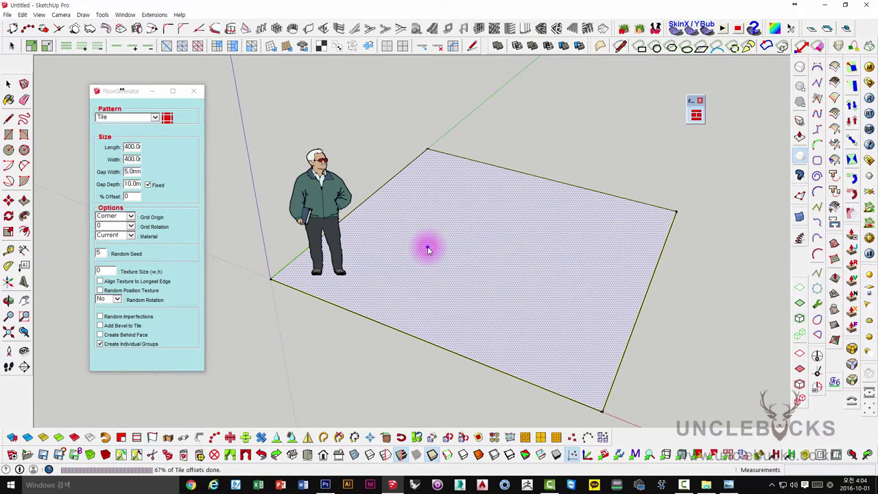
- Zoom and orbit in close to inspect the tiles, then check the Grid Origin options
scroll(422, 338, up, 4)
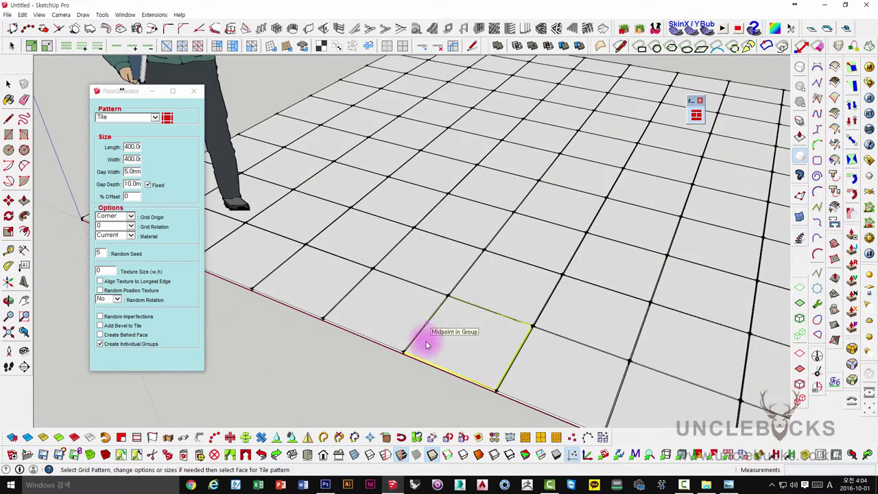
mouse_move(423, 340)
middle_down()
mouse_move(526, 251)
mouse_move(498, 210)
mouse_move(474, 210)
mouse_move(489, 196)
mouse_move(458, 280)
mouse_move(451, 272)
middle_up()
scroll(480, 204, down, 3)
scroll(485, 202, down, 2)
scroll(452, 232, up, 2)
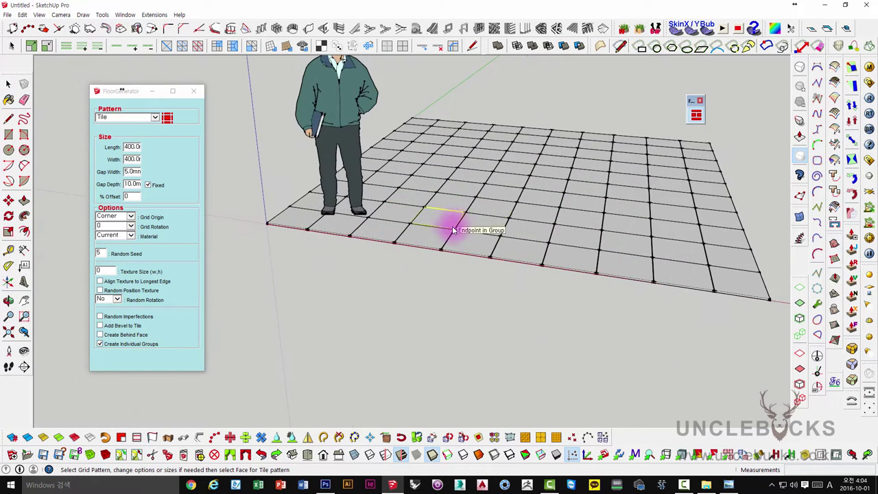
scroll(451, 226, up, 2)
scroll(446, 259, up, 2)
scroll(447, 254, up, 2)
click(114, 217)
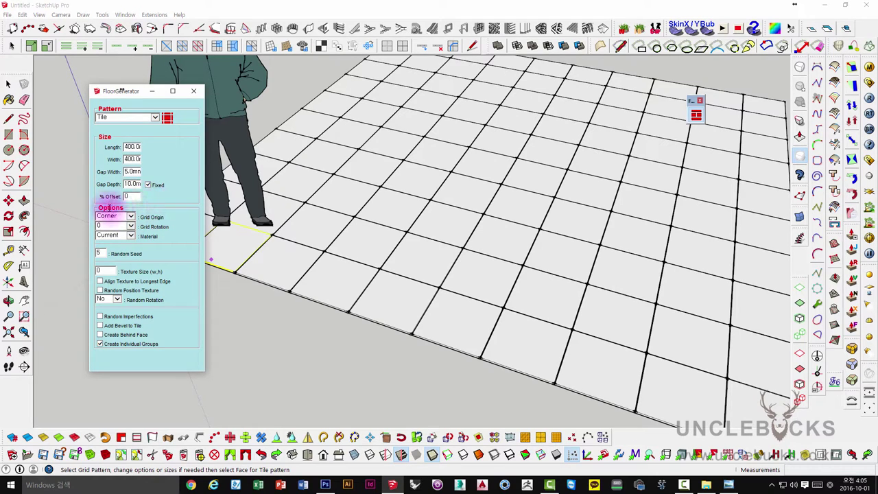
- Reposition the FloorGenerator panel, orbit to an overview, and select the generated tile grid
drag(105, 94, 96, 77)
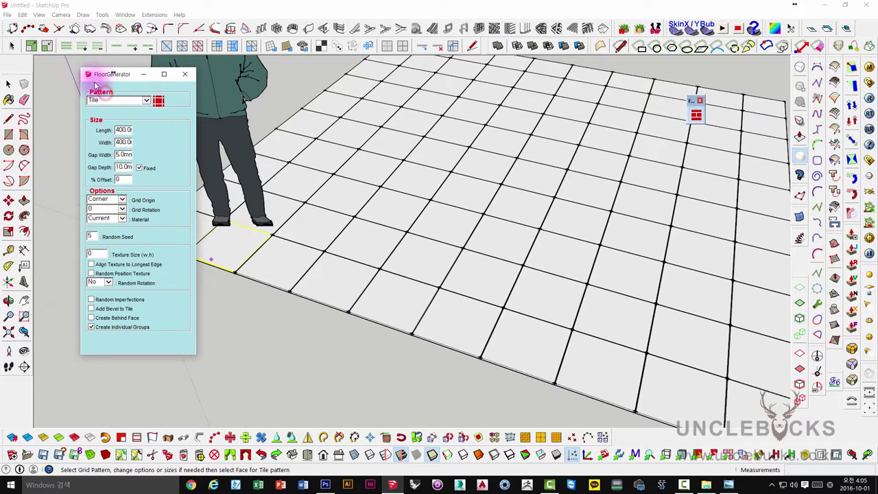
middle_drag(280, 167, 396, 166)
scroll(396, 166, down, 5)
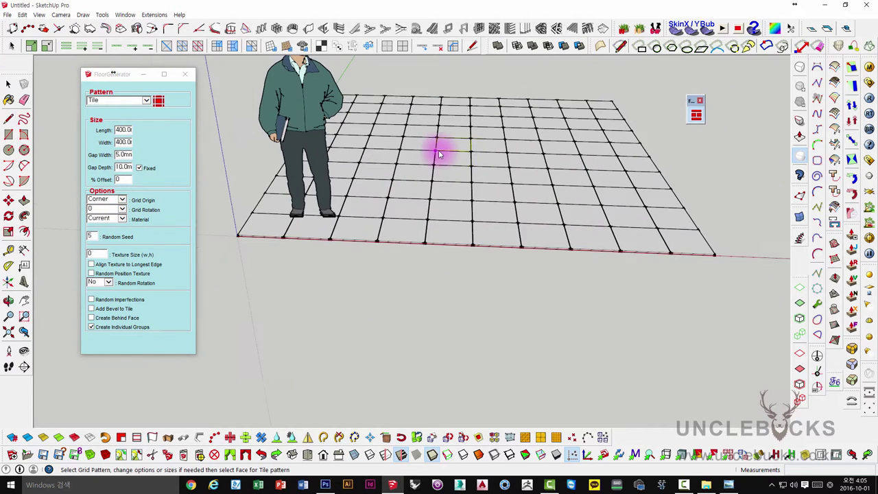
scroll(325, 212, up, 2)
drag(99, 74, 129, 78)
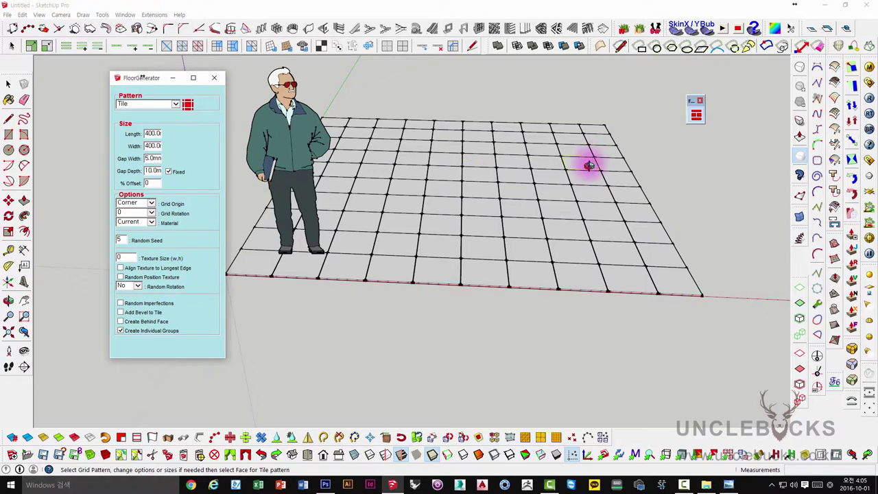
mouse_move(443, 198)
middle_down()
mouse_move(346, 174)
mouse_move(416, 236)
middle_up()
click(414, 235)
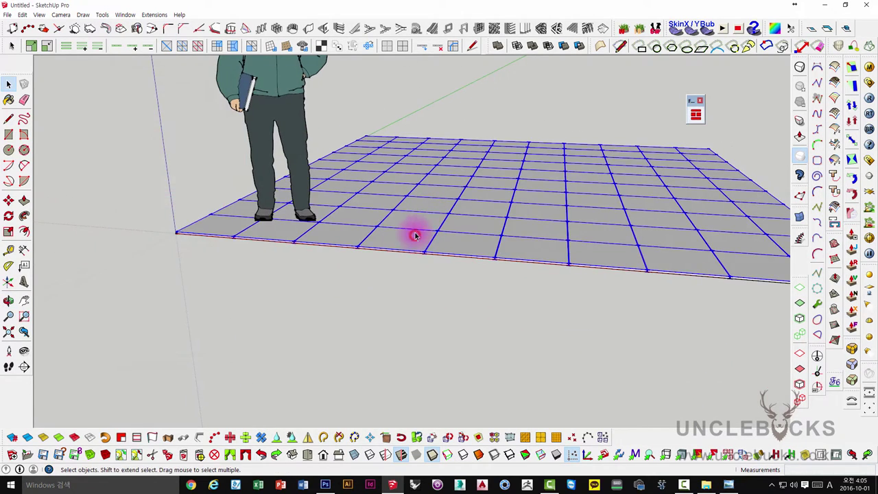
scroll(415, 235, down, 2)
- Undo the tile grid, then try Rand_Tex material with a Folder source on the floor face
key(ctrl+z)
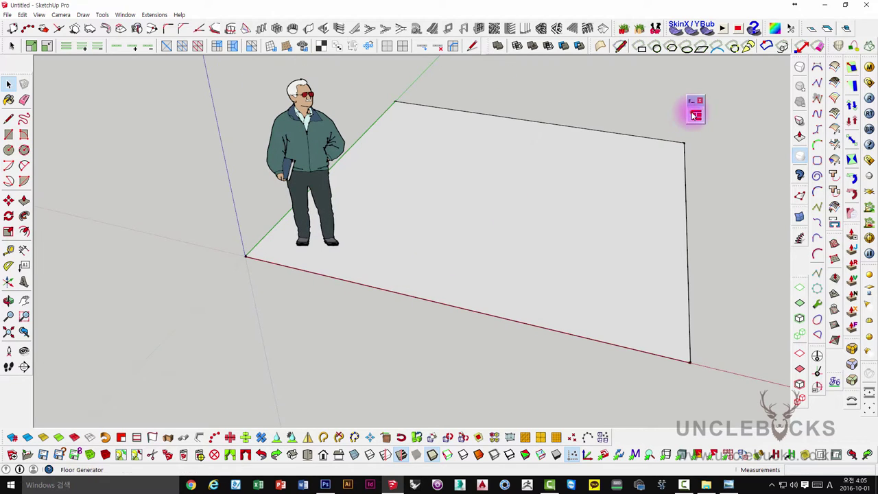
click(696, 114)
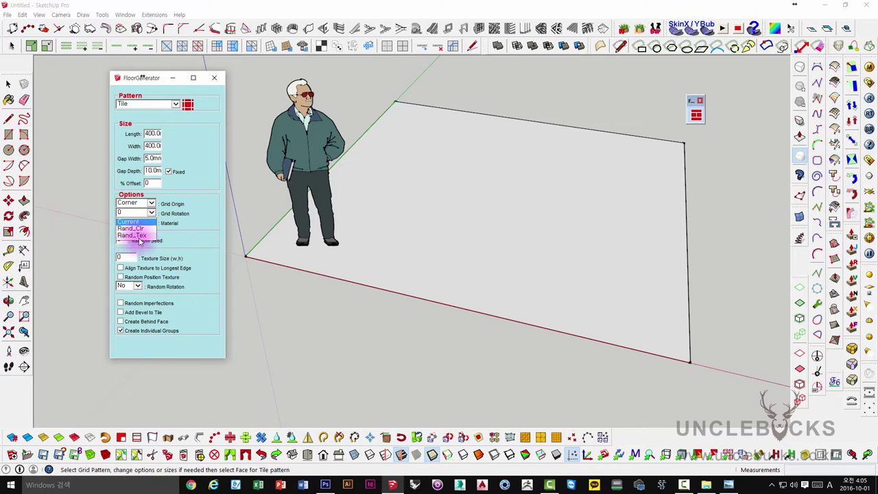
click(139, 236)
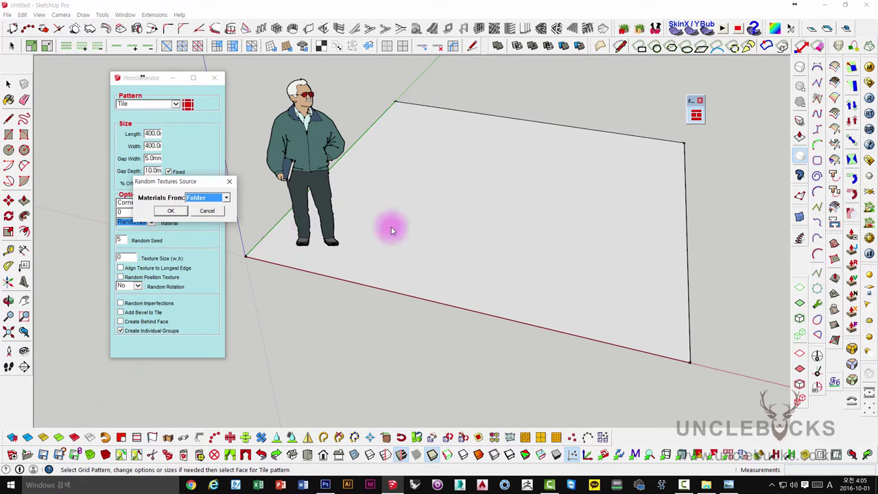
click(214, 212)
click(450, 197)
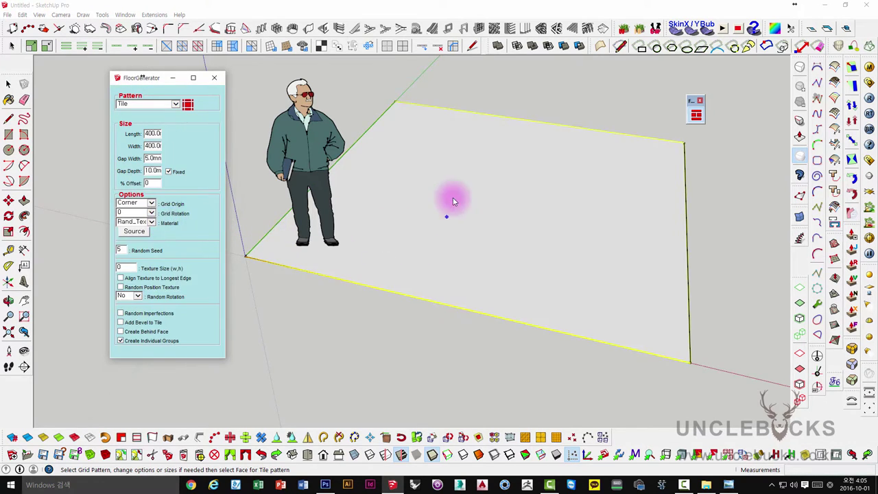
- Cancel the texture-source choice and set the tile Material back to Current
middle_drag(455, 226, 513, 211)
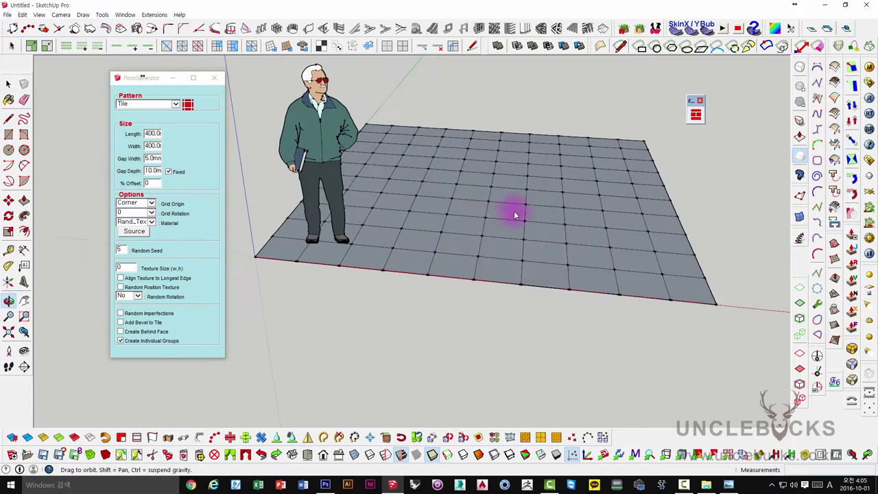
click(694, 115)
click(186, 228)
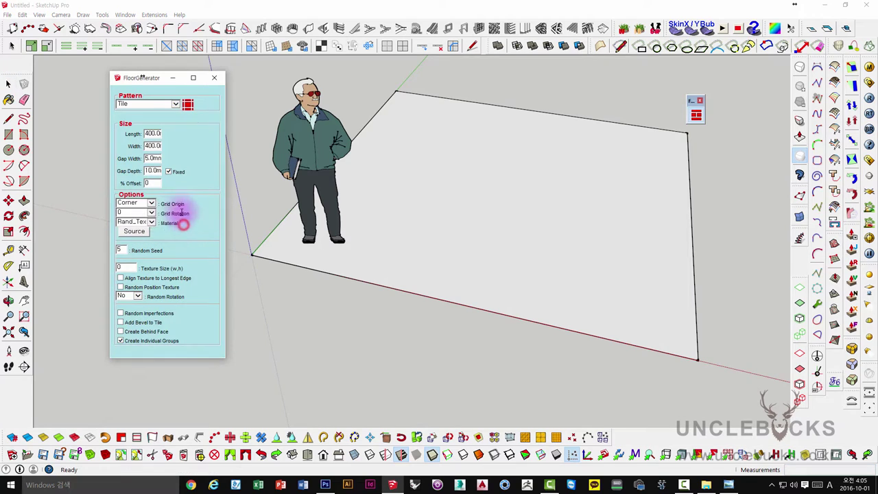
click(132, 208)
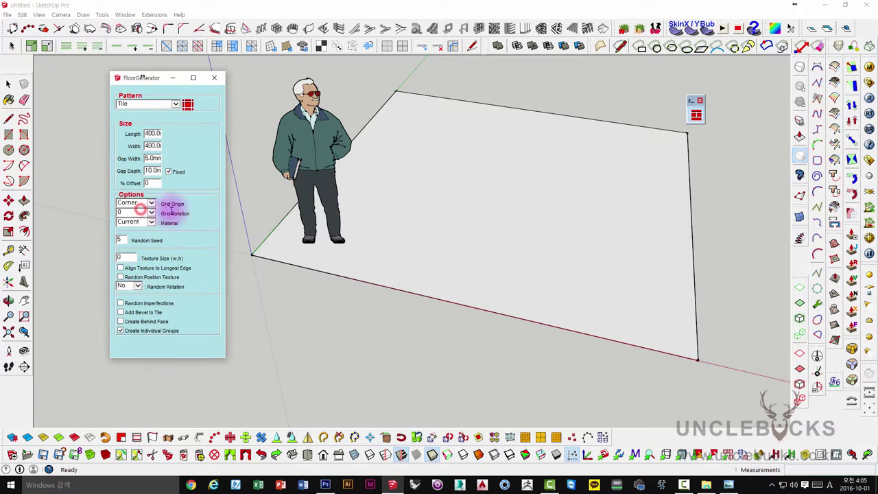
middle_drag(377, 210, 386, 238)
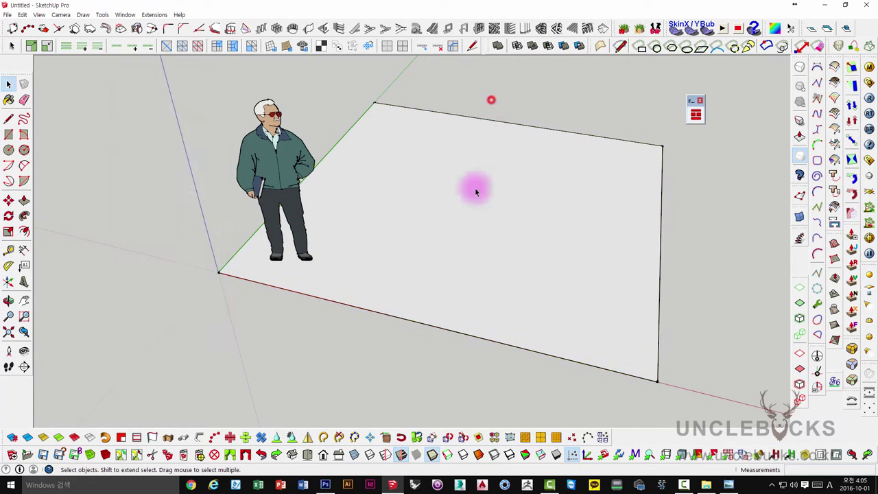
- Delete the standing person figure and orbit the floor face into a centred view
middle_drag(475, 187, 666, 117)
click(694, 114)
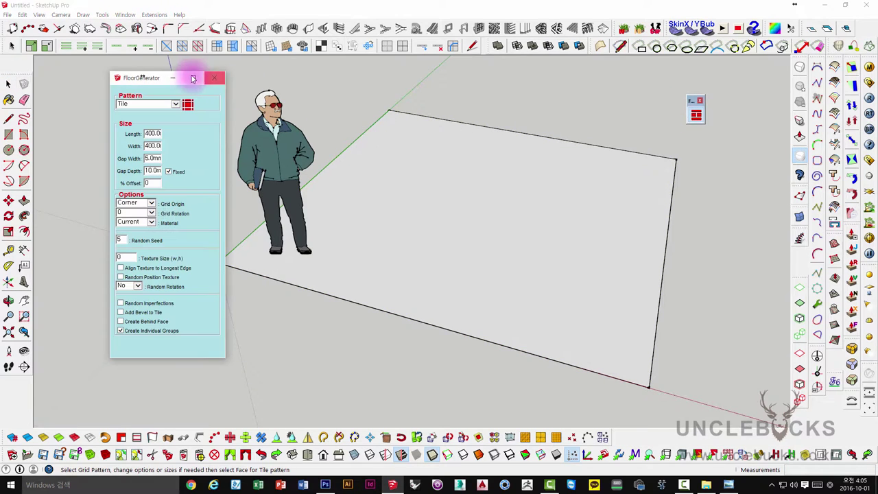
drag(120, 78, 72, 78)
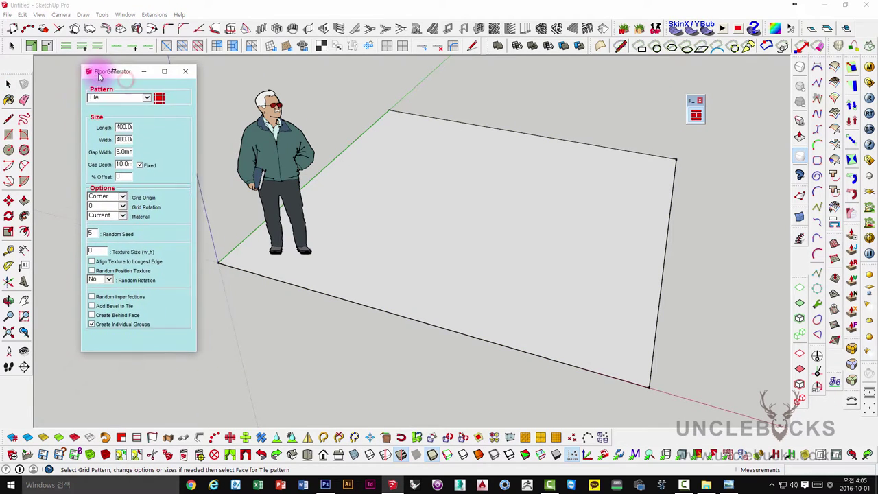
mouse_move(182, 102)
middle_down()
mouse_move(345, 172)
mouse_move(267, 126)
middle_up()
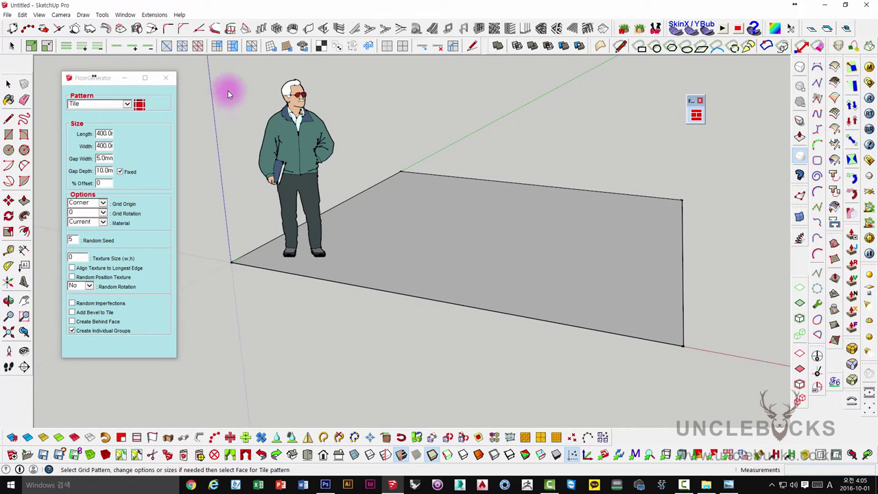
click(290, 122)
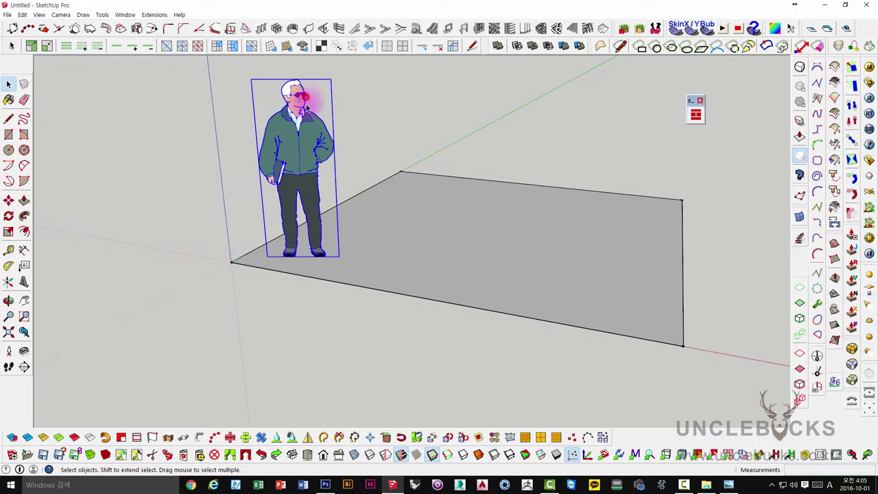
middle_drag(291, 126, 296, 177)
key(Delete)
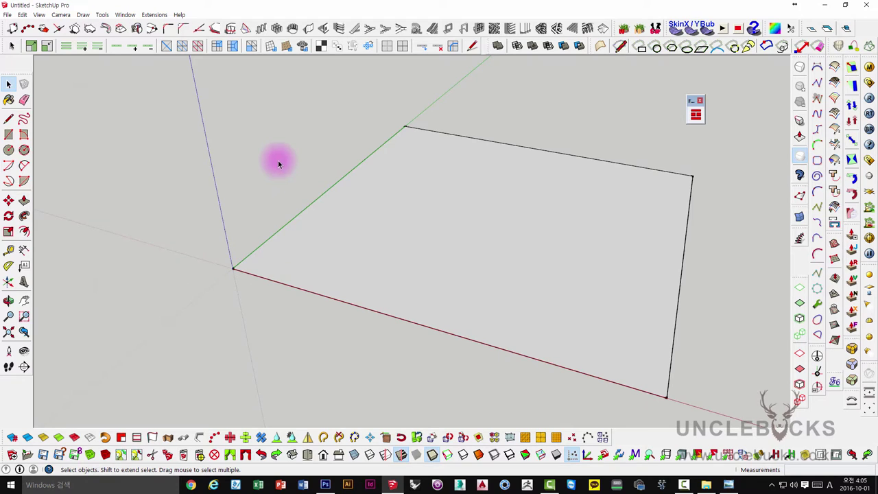
middle_drag(366, 308, 645, 139)
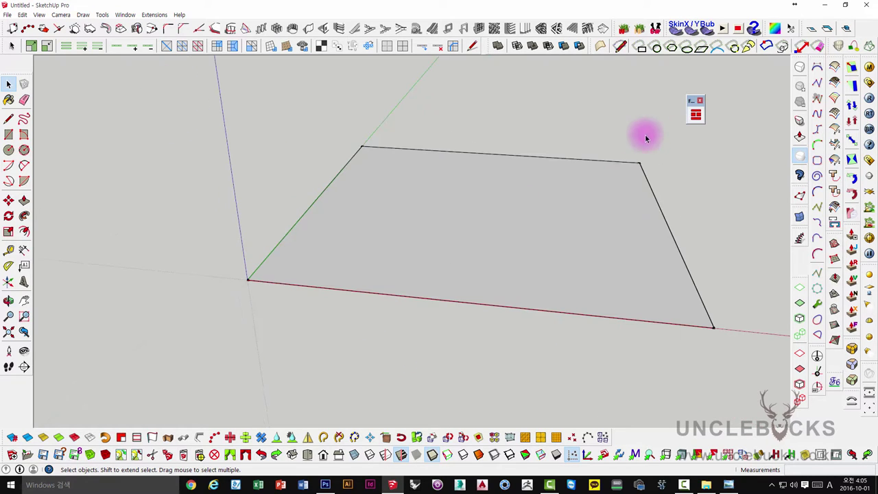
middle_drag(470, 212, 290, 277)
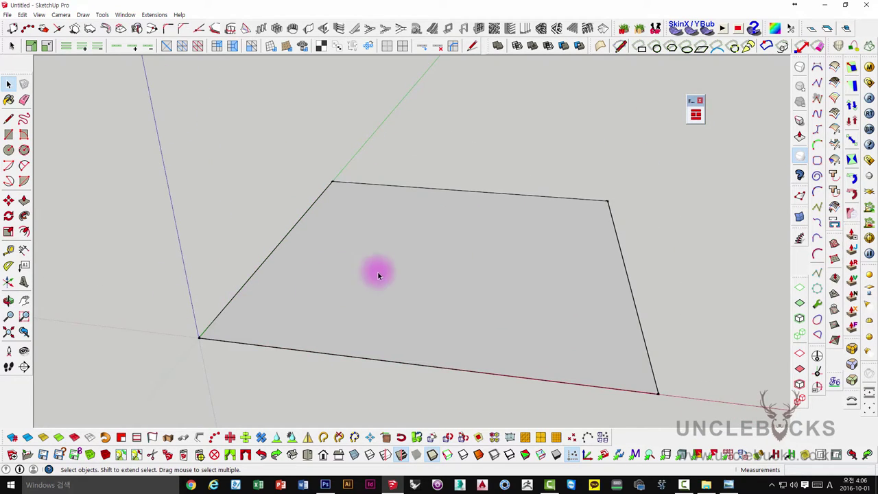
middle_drag(377, 275, 261, 304)
mouse_move(237, 251)
middle_down()
mouse_move(251, 233)
mouse_move(332, 266)
mouse_move(310, 234)
mouse_move(517, 175)
middle_up()
- Set FloorGenerator to Tile pattern, 400 × 400 tiles, 5mm gap width, 10mm gap depth, and pick the square face
click(695, 114)
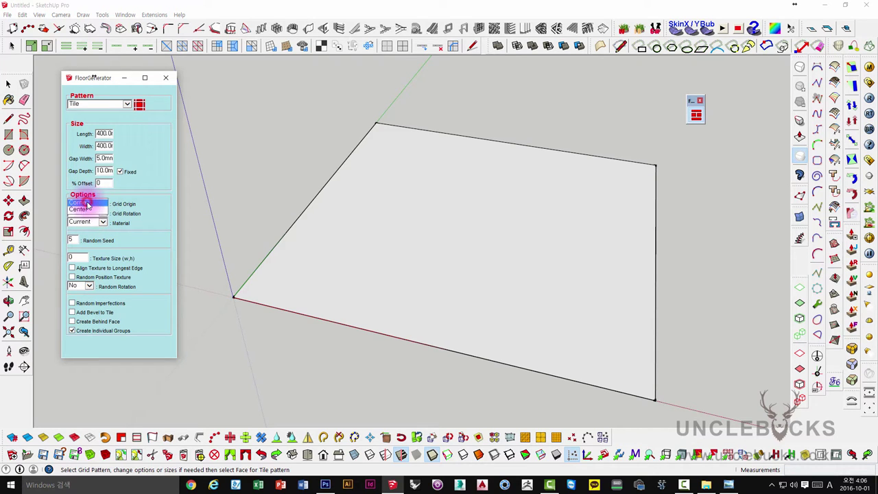
middle_drag(229, 221, 294, 307)
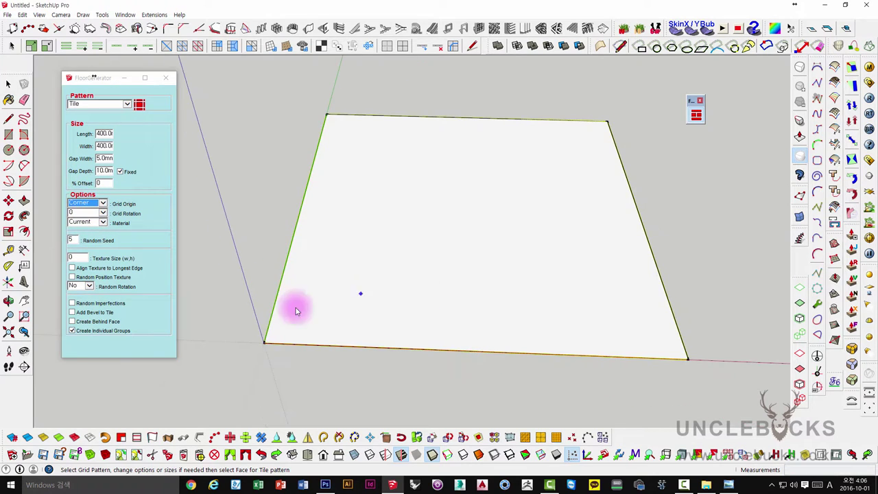
scroll(268, 346, down, 3)
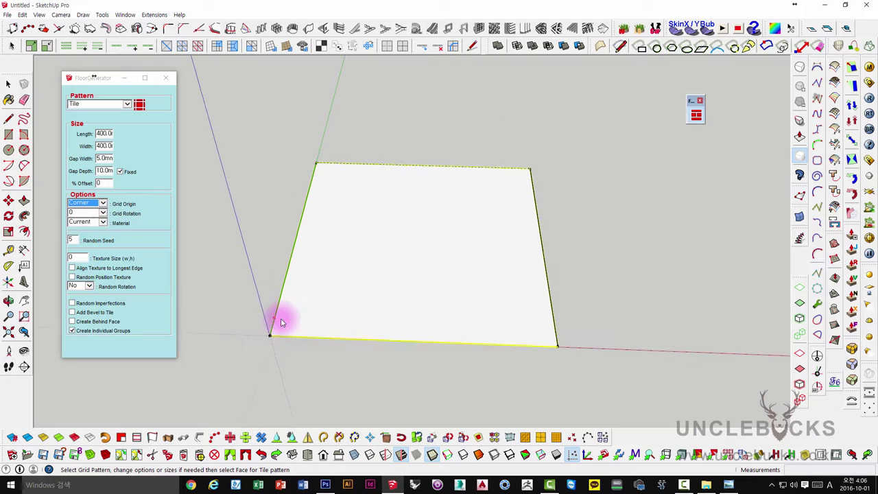
click(102, 223)
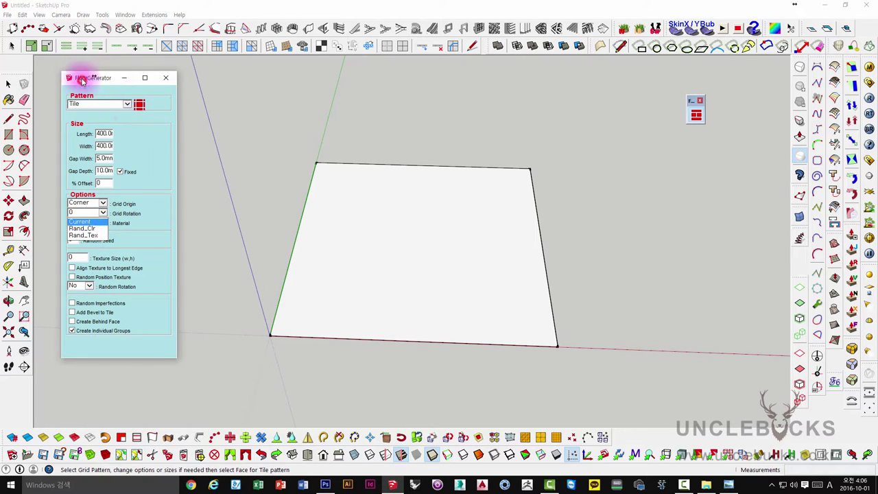
drag(81, 80, 80, 74)
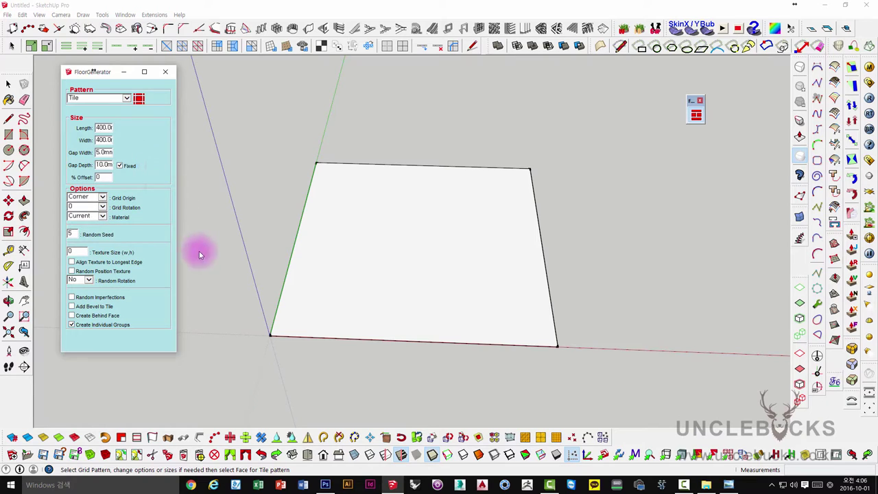
double_click(103, 128)
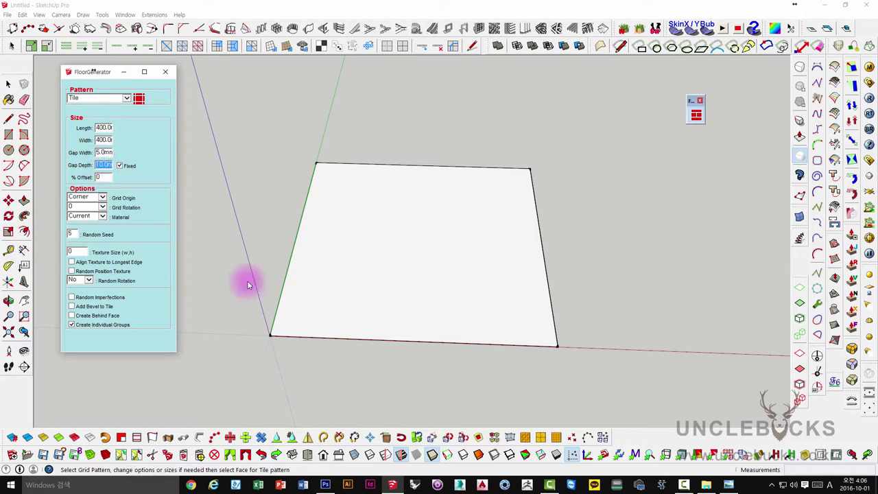
middle_drag(272, 284, 135, 266)
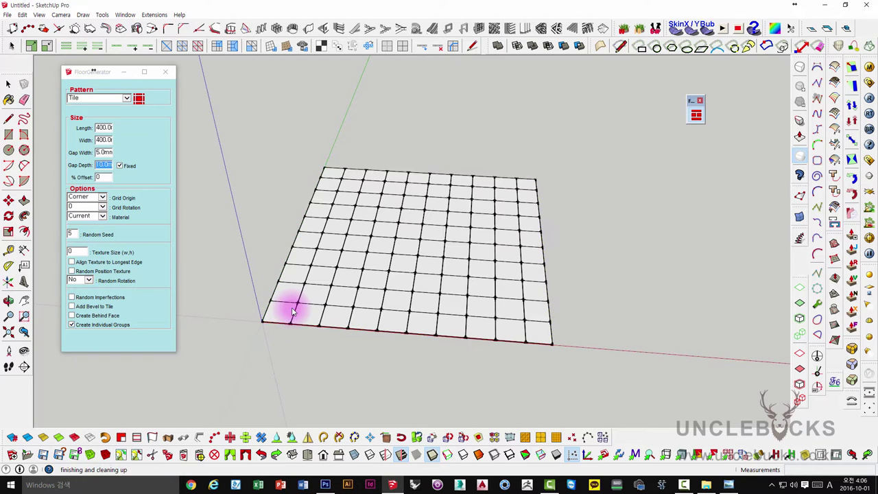
- Inspect the finished 400 mm tile grid from several angles, with all its geometry selected
scroll(308, 286, up, 3)
scroll(308, 292, up, 3)
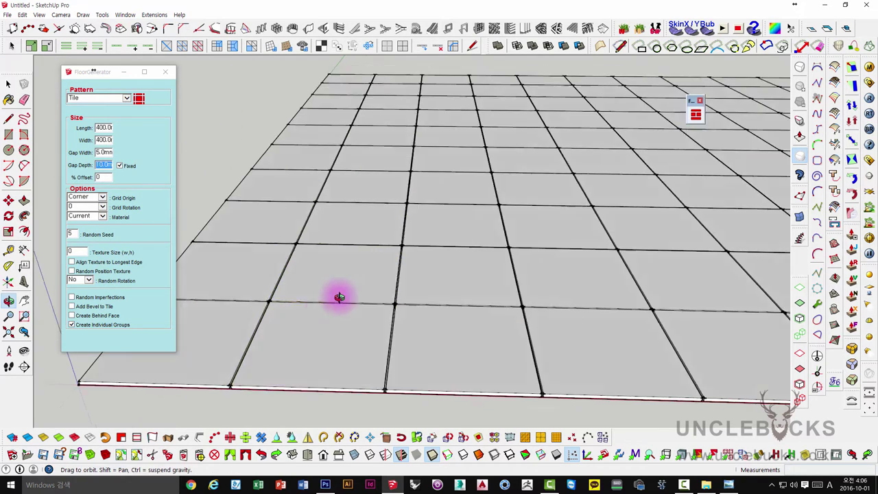
middle_drag(336, 298, 284, 358)
scroll(284, 358, up, 3)
scroll(367, 305, up, 2)
key(space)
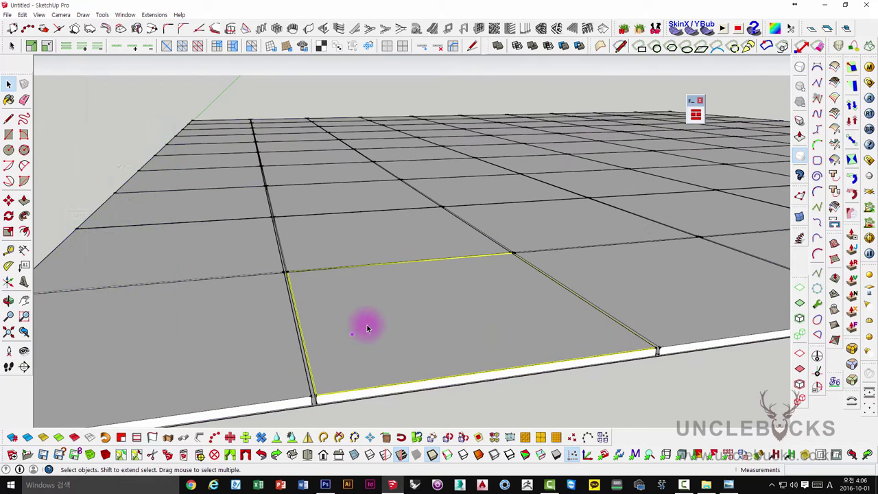
key(ctrl+a)
mouse_move(356, 323)
middle_down()
mouse_move(373, 171)
mouse_move(367, 331)
middle_up()
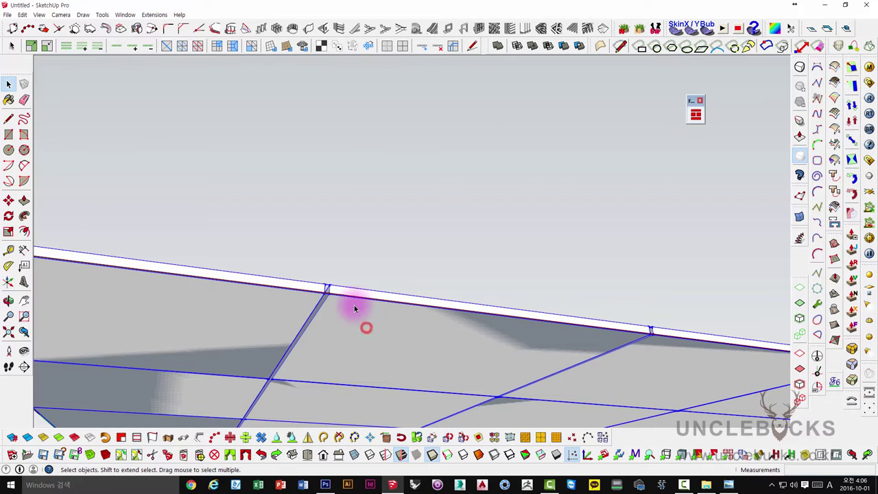
mouse_move(398, 217)
middle_down()
mouse_move(370, 382)
mouse_move(364, 333)
mouse_move(318, 333)
mouse_move(255, 303)
mouse_move(309, 202)
mouse_move(180, 292)
mouse_move(254, 384)
mouse_move(301, 244)
mouse_move(384, 432)
middle_up()
scroll(214, 311, up, 2)
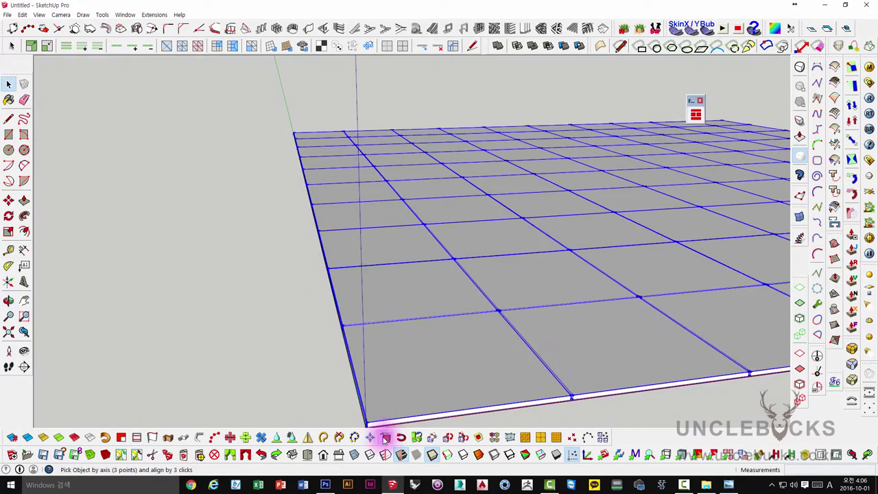
middle_drag(372, 349, 364, 320)
scroll(364, 319, up, 3)
middle_drag(357, 384, 359, 256)
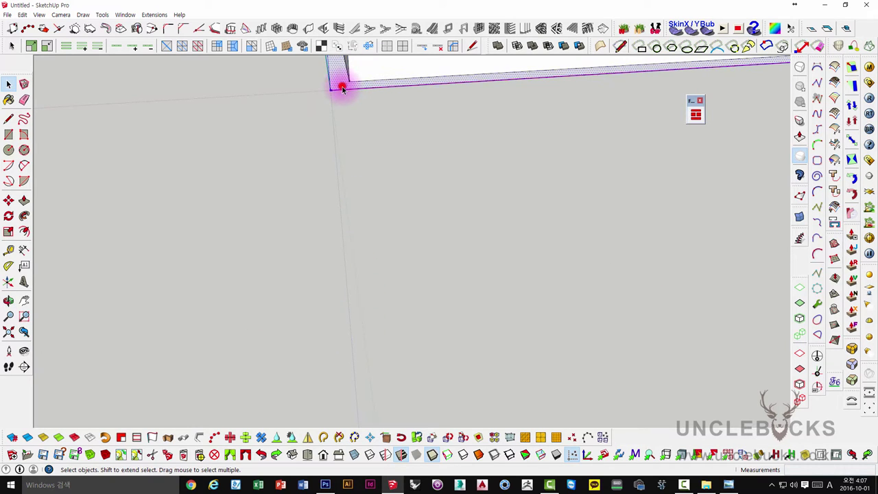
mouse_move(339, 84)
middle_down()
mouse_move(382, 144)
mouse_move(436, 187)
mouse_move(406, 247)
middle_up()
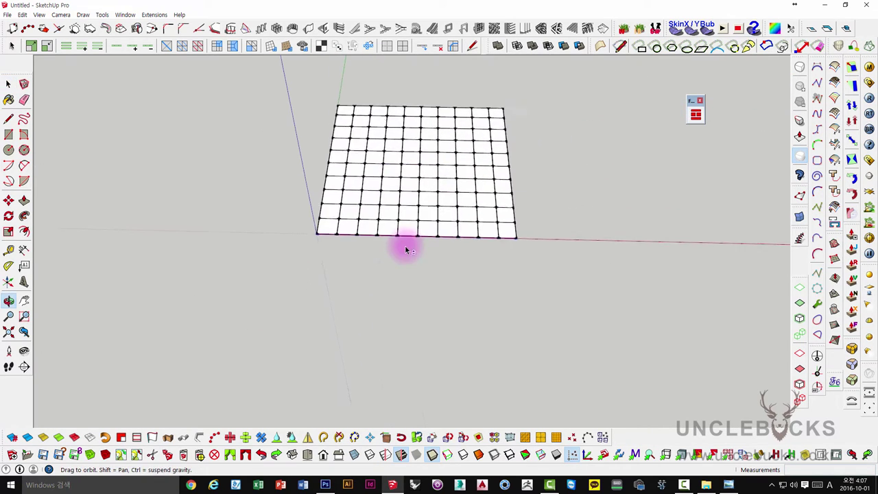
- Move-copy a plain square to the right of the tiled floor and select it
key(m)
click(383, 288)
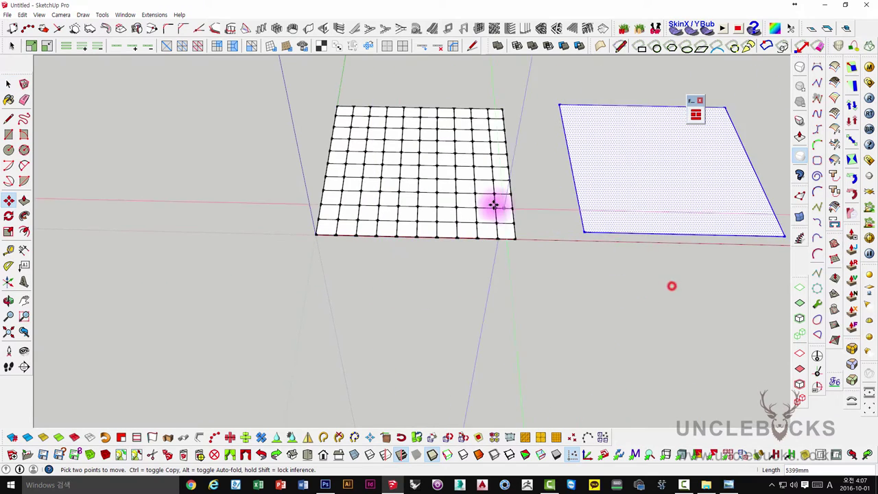
scroll(493, 201, up, 3)
scroll(517, 241, up, 3)
mouse_move(505, 254)
middle_down()
mouse_move(500, 347)
mouse_move(538, 270)
middle_up()
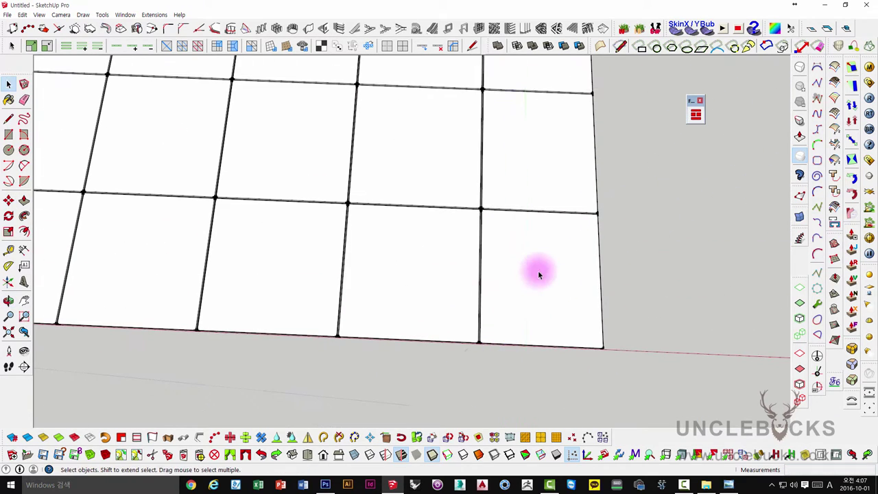
triple_click(538, 271)
mouse_move(454, 226)
middle_down()
mouse_move(476, 229)
mouse_move(485, 184)
mouse_move(471, 201)
mouse_move(456, 168)
mouse_move(446, 231)
mouse_move(398, 143)
mouse_move(273, 289)
middle_up()
scroll(485, 184, down, 5)
scroll(456, 167, up, 2)
scroll(372, 235, down, 3)
mouse_move(373, 235)
middle_down()
mouse_move(532, 251)
mouse_move(401, 249)
middle_up()
click(525, 226)
scroll(417, 334, up, 2)
scroll(392, 290, up, 2)
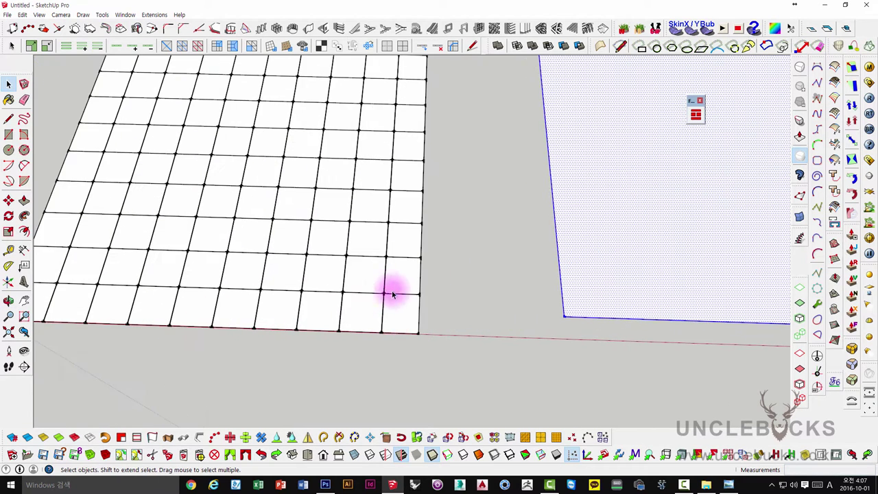
scroll(392, 290, up, 1)
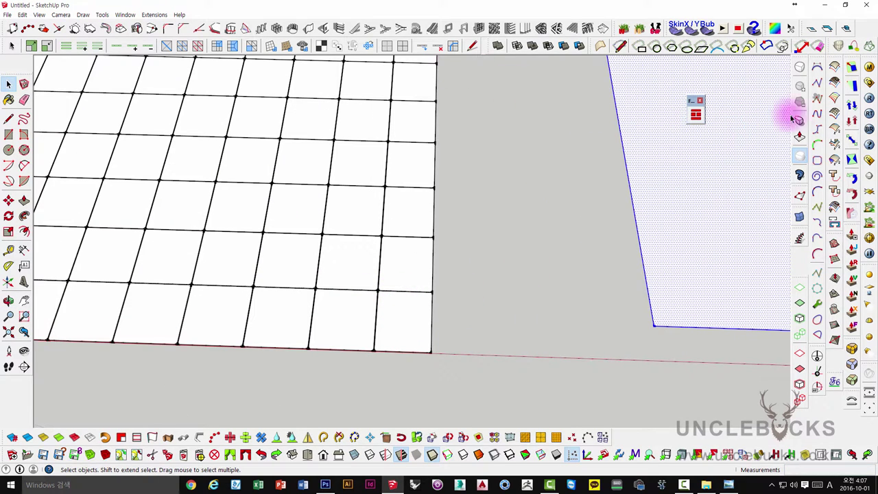
- Dimension the narrower last tile along the front edge as 350mm
click(24, 249)
scroll(387, 349, up, 2)
scroll(365, 337, up, 3)
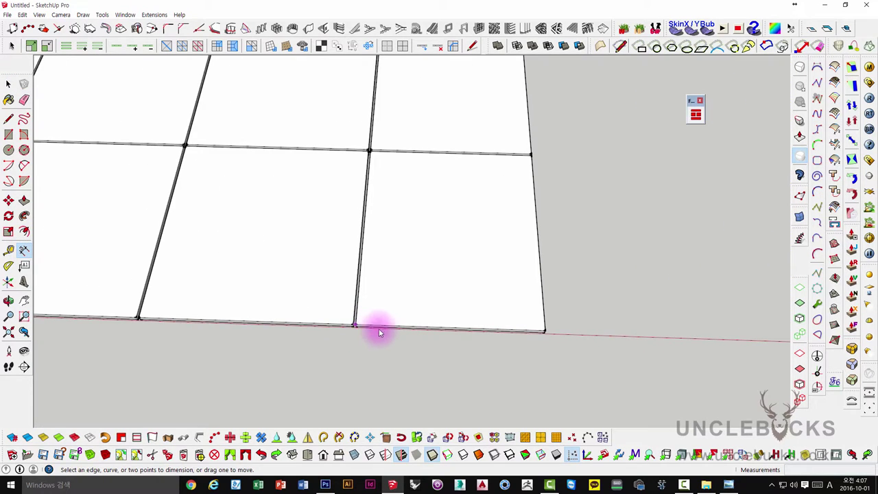
click(354, 325)
click(545, 333)
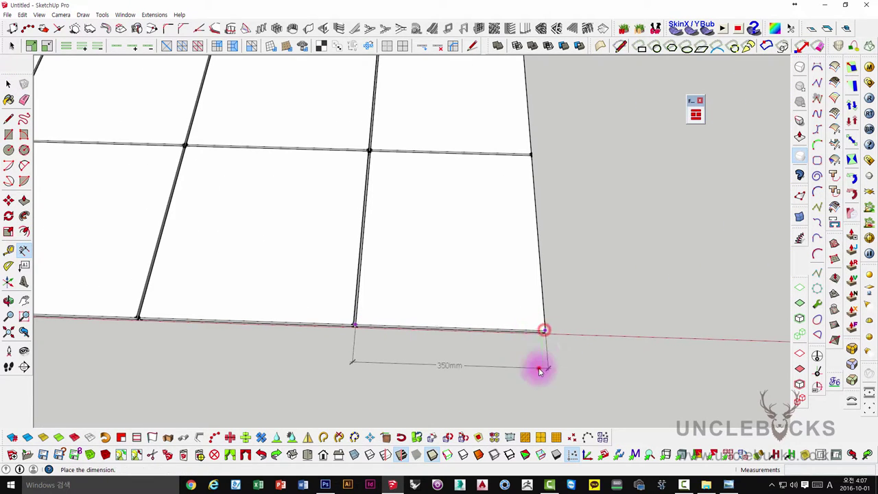
click(537, 365)
scroll(525, 360, down, 5)
scroll(521, 362, up, 2)
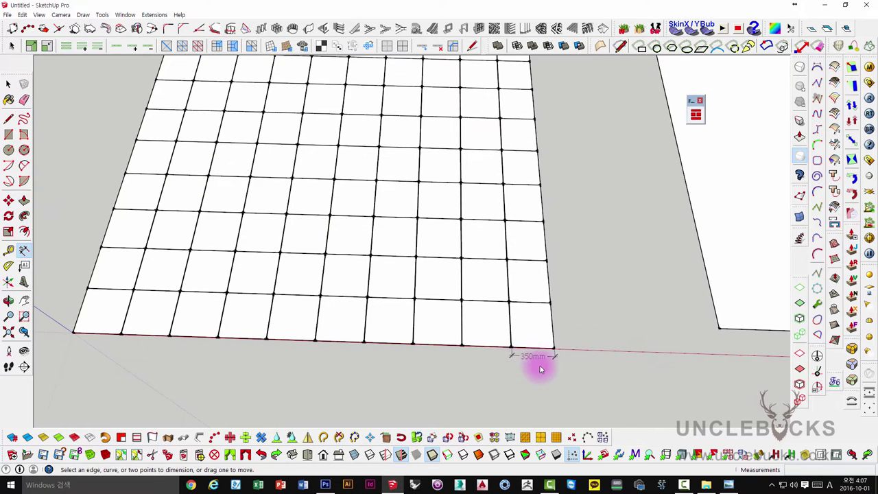
- Back in Select, orbit around and select the whole tile grid
key(space)
mouse_move(543, 358)
middle_down()
mouse_move(515, 345)
mouse_move(514, 330)
middle_up()
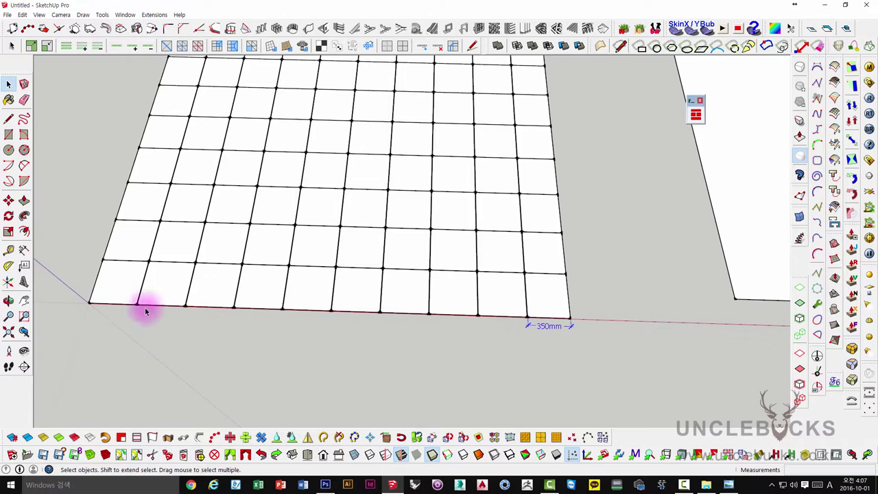
scroll(130, 300, down, 2)
triple_click(143, 283)
scroll(144, 283, down, 3)
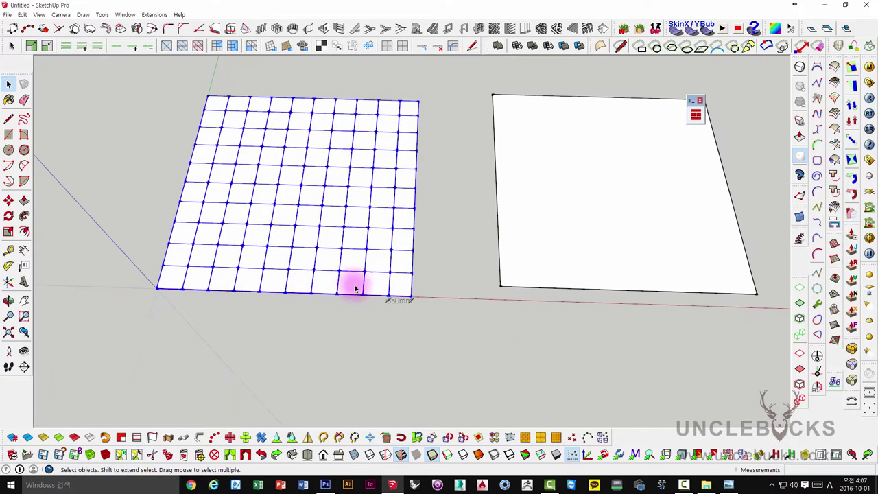
- Delete the 400 mm grid and move the plain square's corner onto the axis origin
key(Delete)
click(510, 257)
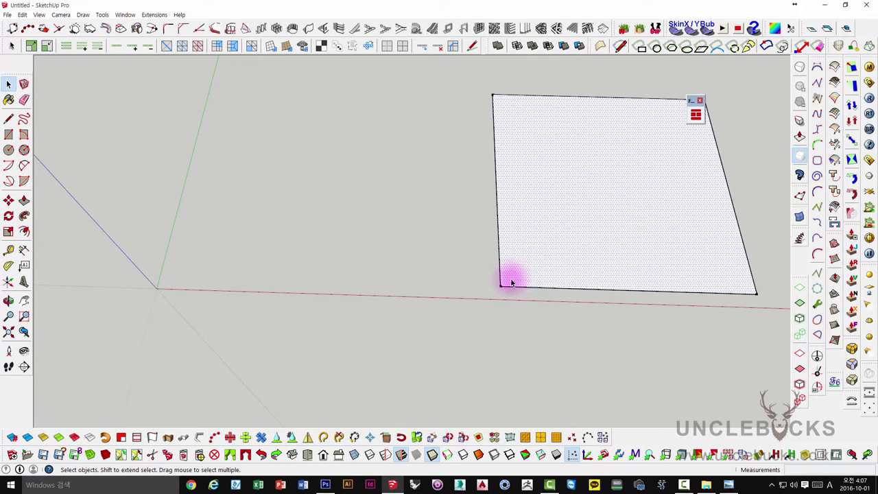
double_click(535, 247)
key(m)
click(500, 285)
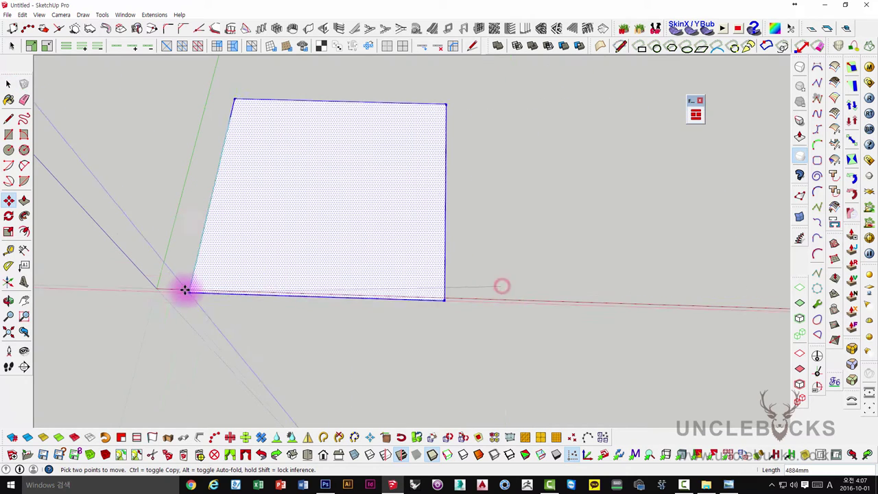
click(157, 288)
mouse_move(157, 288)
middle_down()
mouse_move(284, 281)
mouse_move(299, 261)
middle_up()
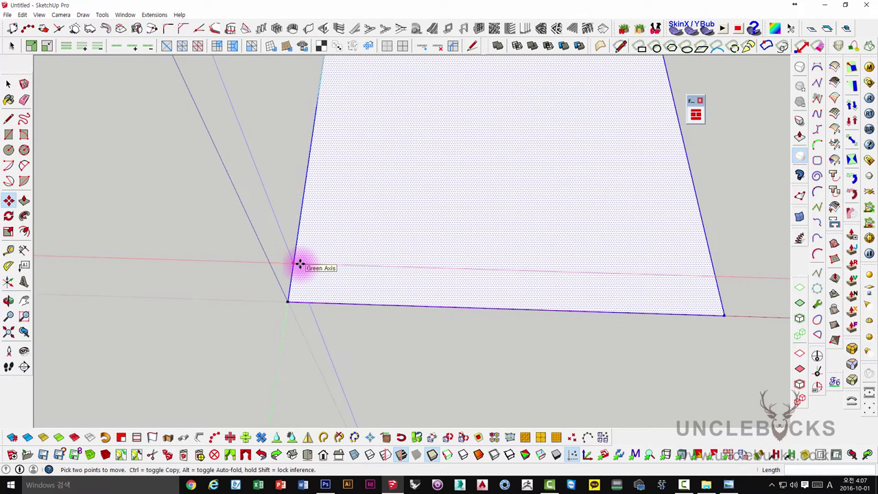
key(space)
click(428, 223)
middle_drag(466, 230, 524, 237)
- In FloorGenerator set tile Length and Width to 395 and apply them to the square face
click(686, 120)
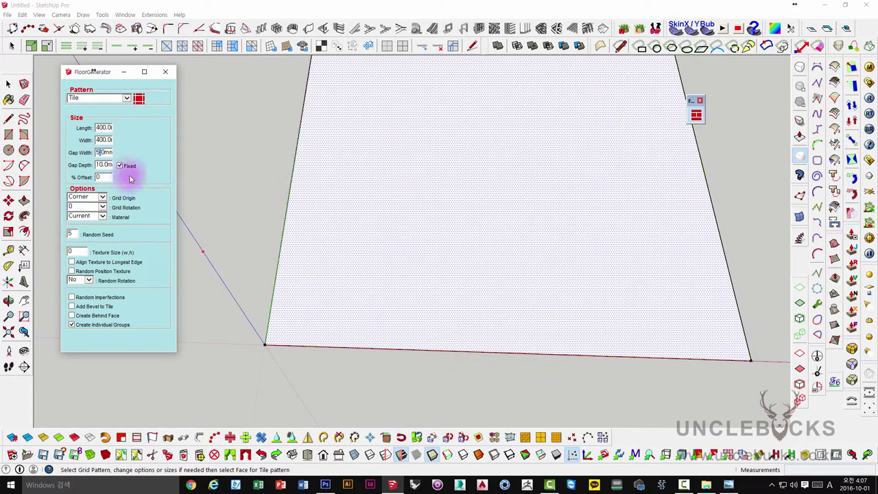
click(101, 128)
text(395)
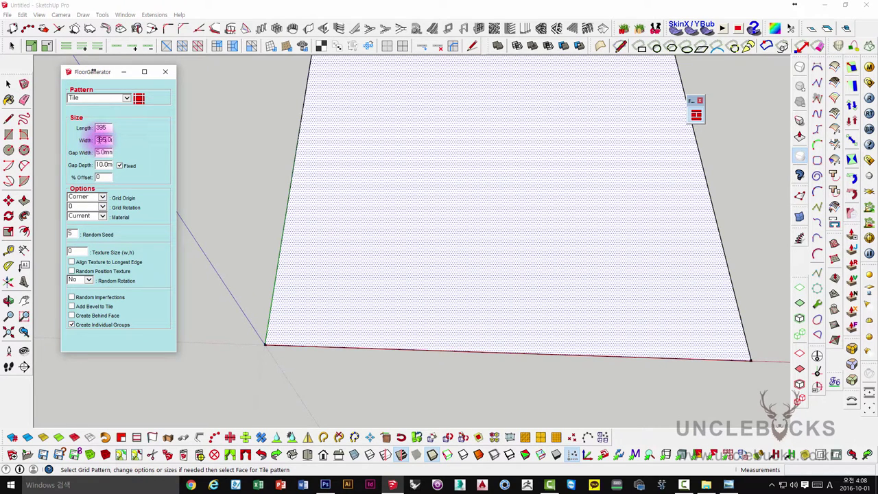
middle_drag(193, 213, 247, 225)
click(316, 270)
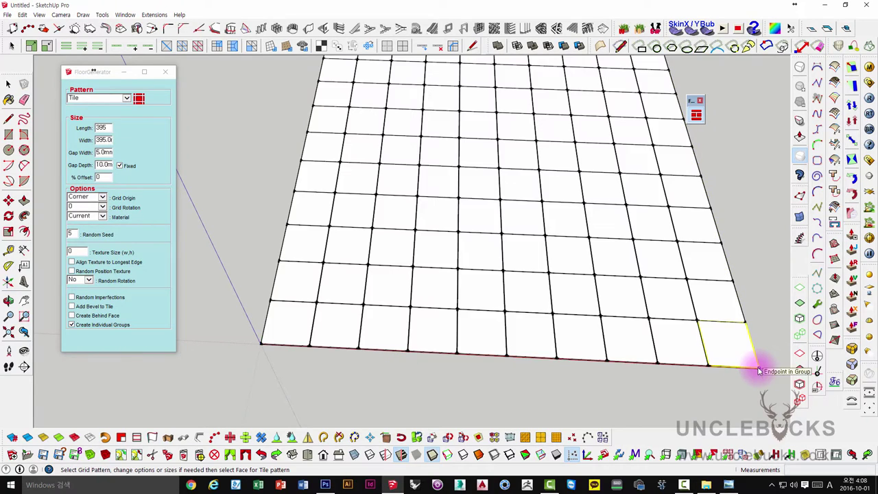
scroll(756, 373, up, 3)
scroll(752, 363, up, 3)
- Orbit around the 395 × 395 tile grid and check its tile length and width values
mouse_move(752, 363)
middle_down()
mouse_move(609, 300)
mouse_move(542, 245)
mouse_move(610, 335)
mouse_move(615, 313)
mouse_move(578, 314)
mouse_move(499, 239)
mouse_move(430, 272)
mouse_move(412, 247)
middle_up()
scroll(578, 313, down, 3)
mouse_move(425, 275)
middle_down()
mouse_move(474, 382)
mouse_move(456, 337)
mouse_move(484, 359)
mouse_move(678, 325)
mouse_move(334, 189)
mouse_move(558, 180)
mouse_move(519, 237)
mouse_move(466, 223)
mouse_move(411, 257)
mouse_move(531, 288)
mouse_move(386, 249)
mouse_move(478, 256)
mouse_move(369, 284)
mouse_move(337, 276)
mouse_move(313, 235)
middle_up()
double_click(106, 129)
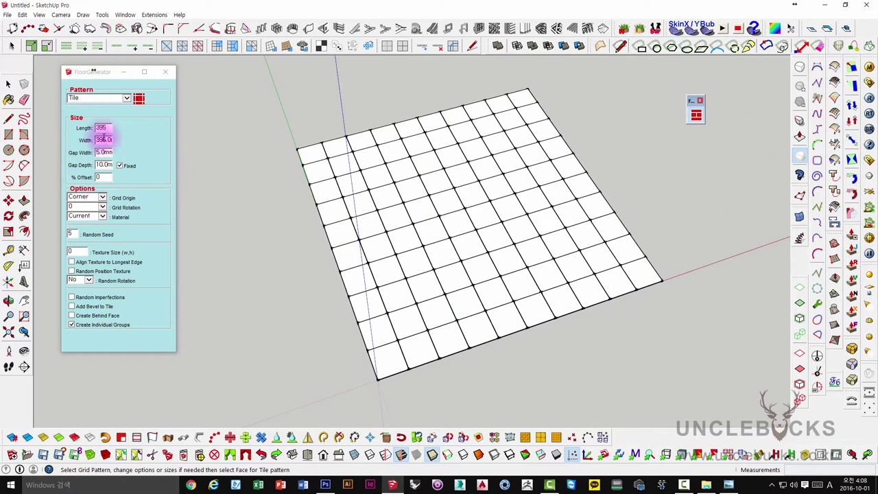
double_click(107, 139)
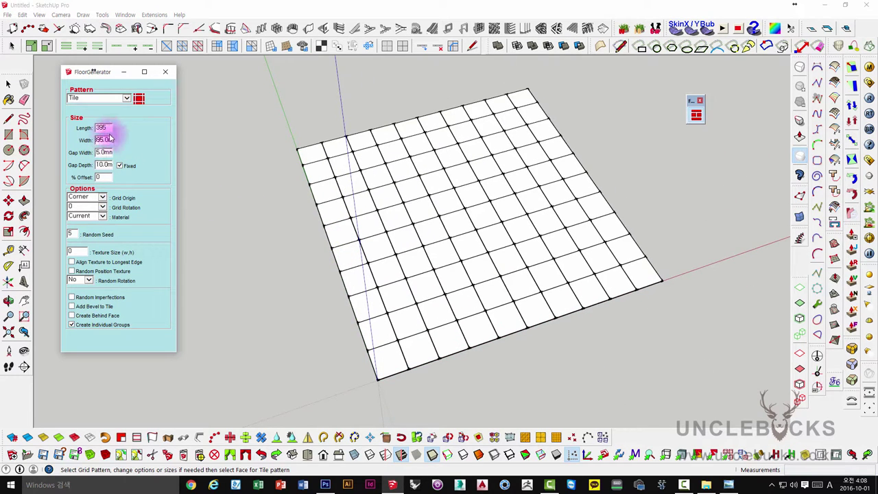
mouse_move(346, 306)
middle_down()
mouse_move(290, 249)
mouse_move(327, 333)
mouse_move(421, 334)
mouse_move(386, 304)
mouse_move(505, 308)
middle_up()
scroll(549, 288, up, 3)
middle_drag(549, 288, 523, 299)
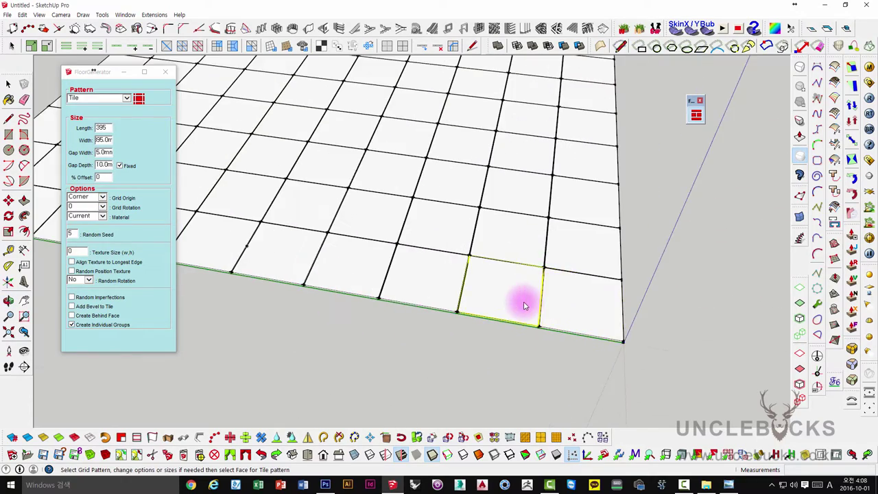
scroll(585, 353, up, 2)
scroll(585, 353, up, 2)
scroll(607, 343, up, 2)
scroll(608, 342, down, 5)
mouse_move(608, 343)
middle_down()
mouse_move(545, 231)
mouse_move(514, 253)
mouse_move(558, 243)
mouse_move(470, 229)
mouse_move(443, 323)
middle_up()
scroll(514, 252, down, 3)
- Close FloorGenerator, undo the tile grid, and select the remaining plain square face
click(442, 322)
scroll(372, 233, down, 2)
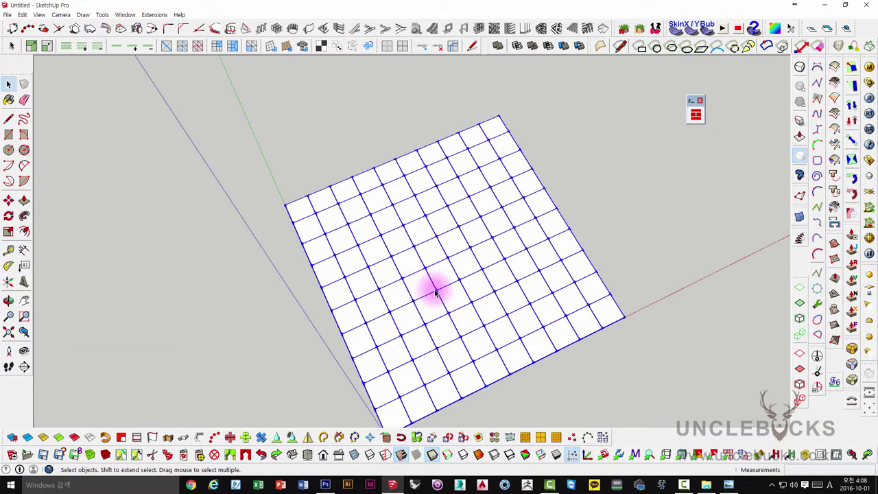
key(ctrl+z)
middle_drag(457, 303, 392, 286)
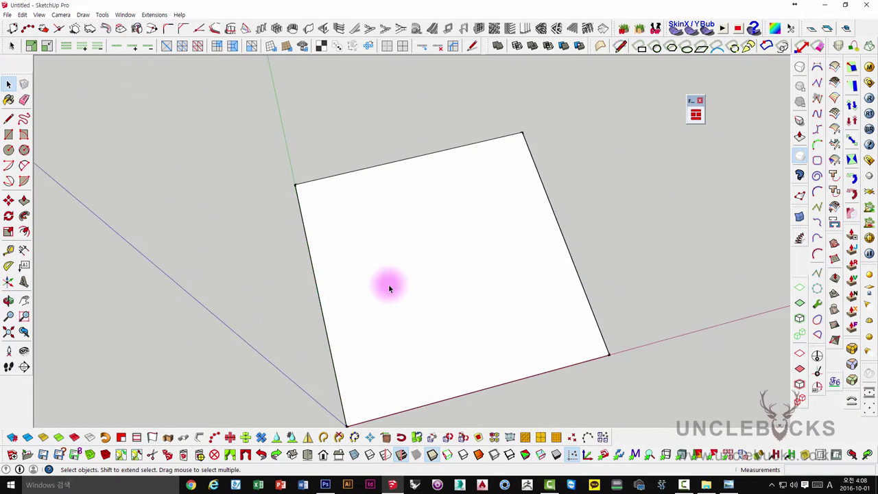
click(389, 285)
mouse_move(65, 198)
middle_down()
mouse_move(388, 274)
mouse_move(32, 244)
middle_up()
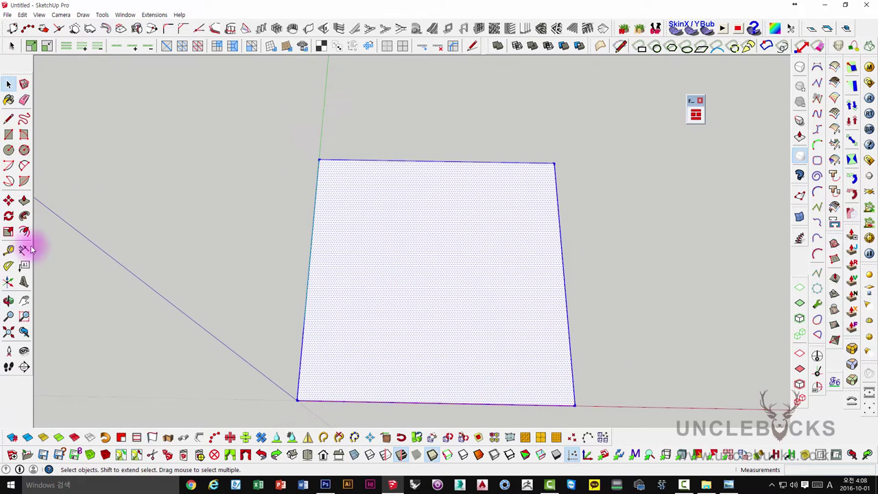
- Apply FloorGenerator tiles to the selected square floor face
click(117, 238)
click(318, 160)
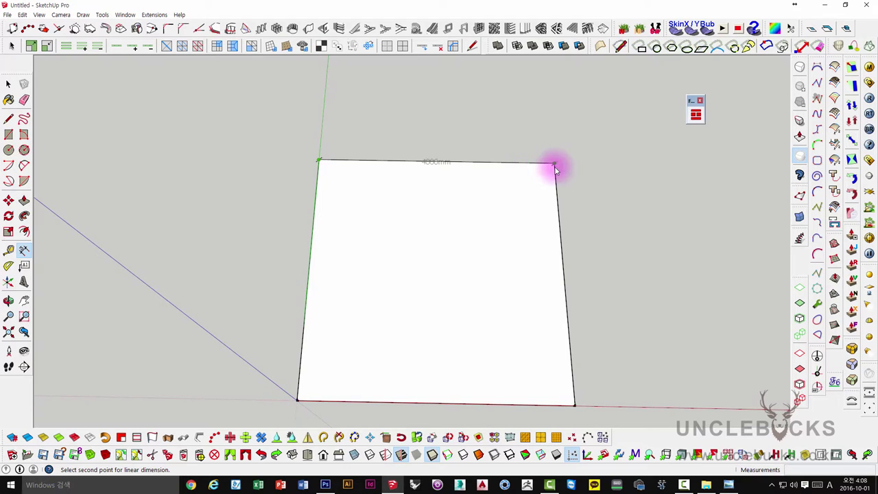
key(space)
click(695, 115)
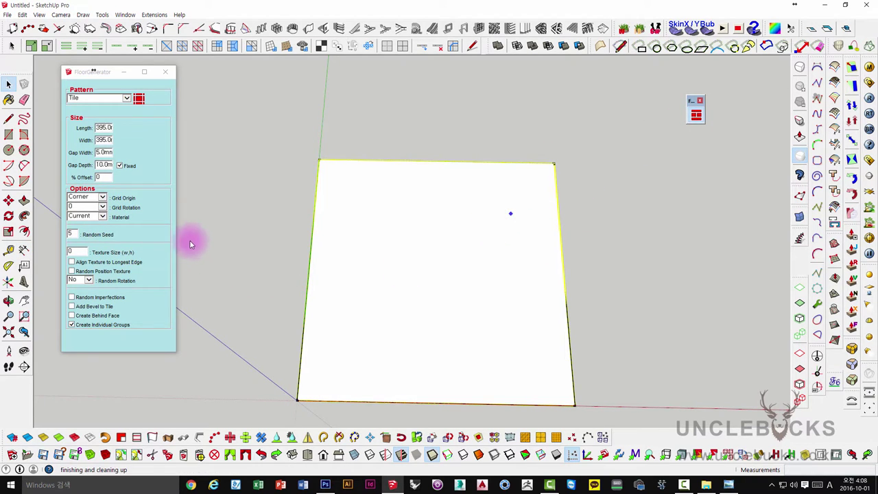
- Orbit and zoom to inspect the tiled floor from diagonal angles
mouse_move(511, 227)
middle_down()
mouse_move(540, 213)
mouse_move(323, 337)
middle_up()
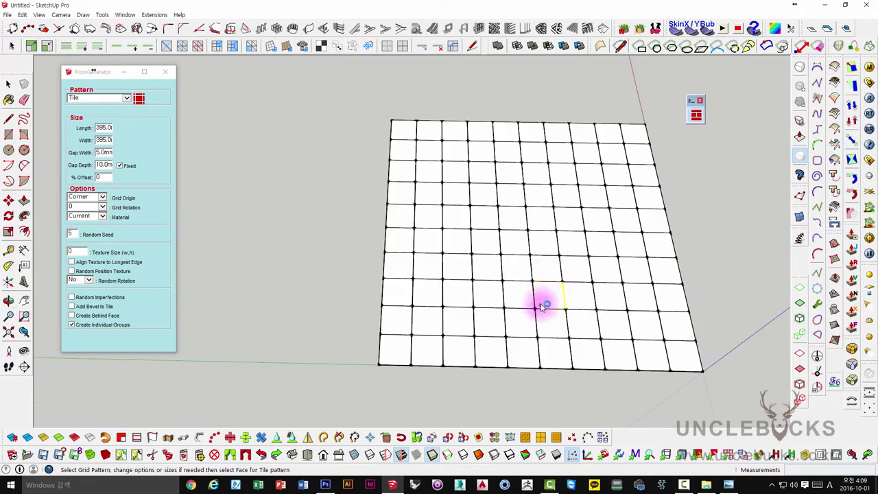
scroll(336, 351, up, 2)
scroll(320, 348, up, 2)
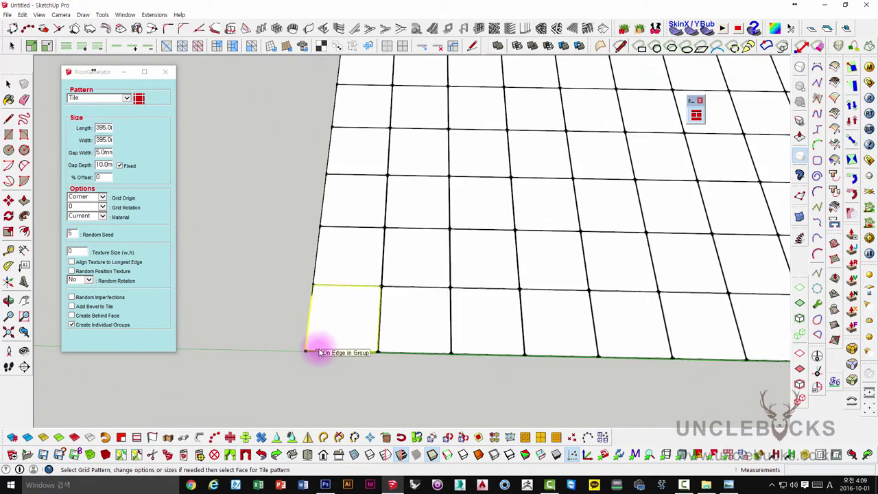
scroll(317, 350, up, 2)
scroll(316, 353, up, 1)
scroll(316, 351, up, 2)
middle_drag(310, 353, 184, 295)
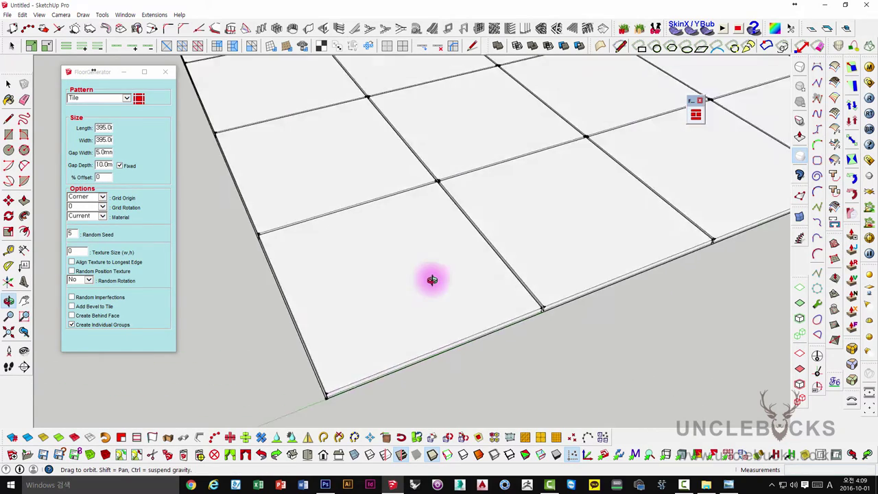
scroll(480, 255, down, 3)
scroll(555, 248, down, 3)
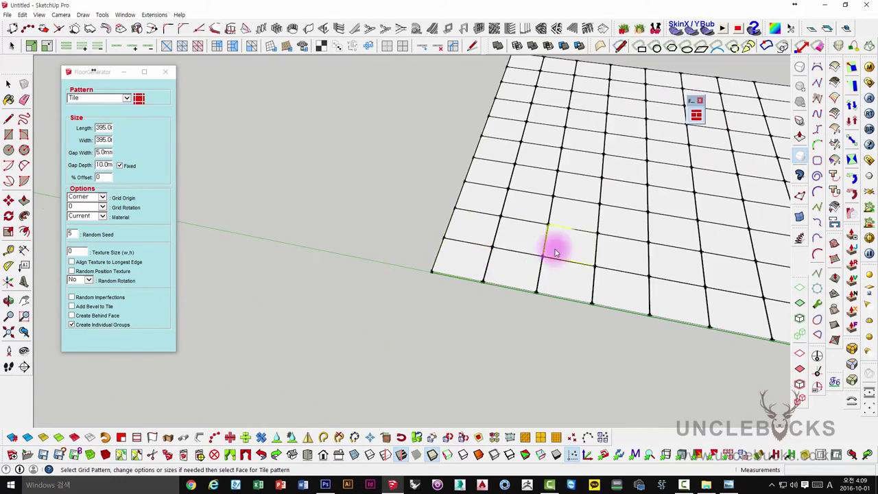
mouse_move(555, 249)
middle_down()
mouse_move(443, 261)
mouse_move(514, 300)
mouse_move(358, 347)
middle_up()
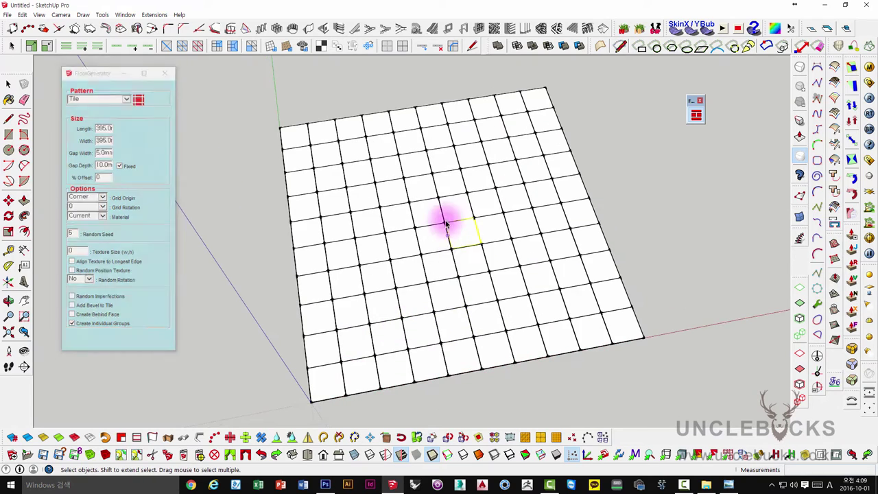
- Undo the tiling so the square is a plain face again
key(ctrl+a)
mouse_move(446, 220)
middle_down()
mouse_move(443, 332)
mouse_move(434, 335)
middle_up()
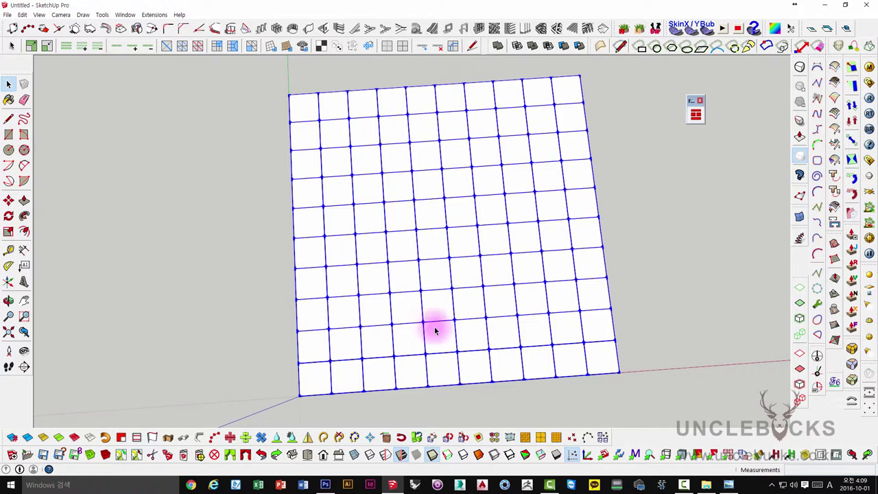
scroll(480, 274, down, 3)
scroll(486, 237, up, 4)
mouse_move(485, 237)
middle_down()
mouse_move(523, 251)
mouse_move(511, 263)
mouse_move(505, 231)
mouse_move(454, 229)
middle_up()
key(ctrl+z)
- Select the plain floor face and view it from several angles
click(446, 217)
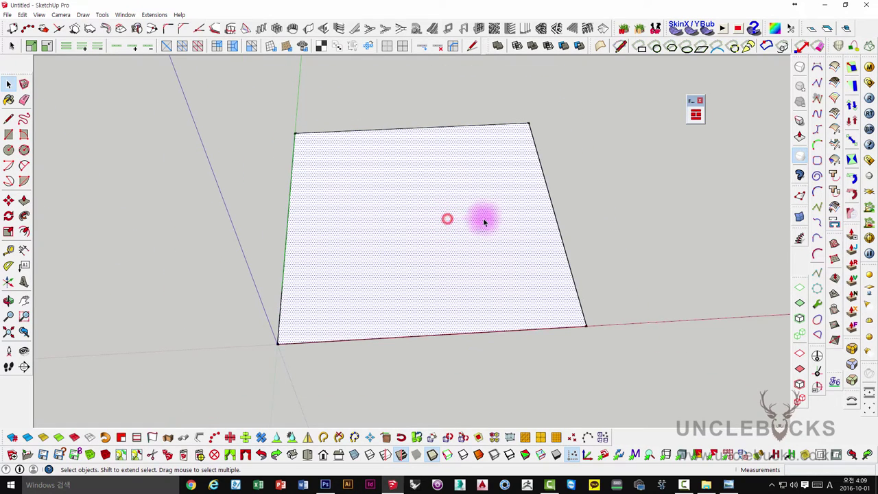
click(695, 118)
scroll(363, 202, up, 2)
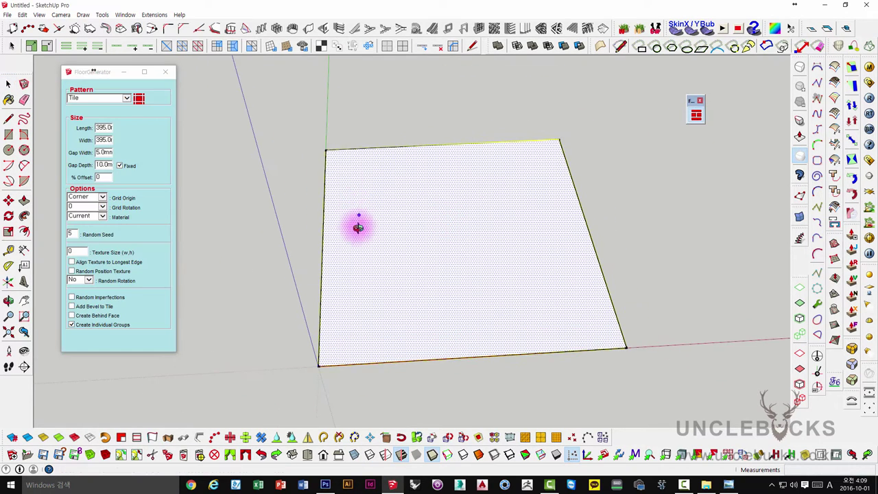
scroll(363, 259, up, 2)
shift+middle_drag(362, 259, 315, 231)
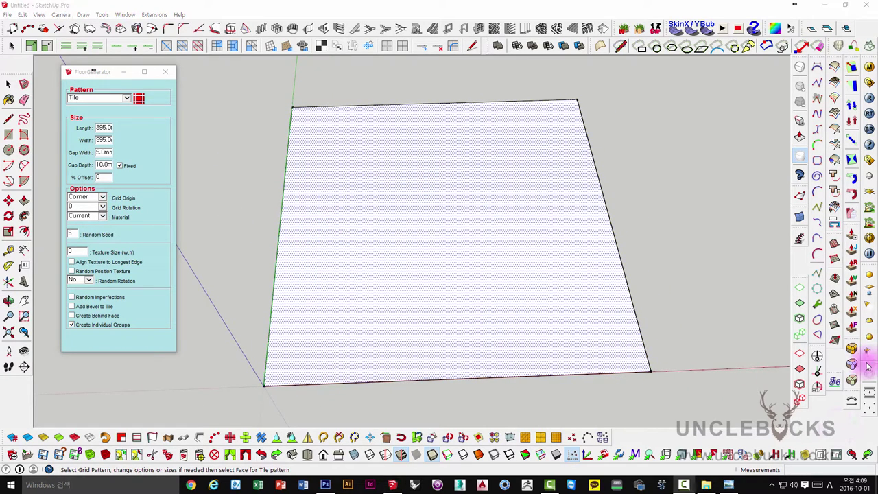
mouse_move(382, 215)
middle_down()
mouse_move(404, 225)
mouse_move(390, 221)
mouse_move(454, 204)
mouse_move(407, 199)
mouse_move(422, 197)
middle_up()
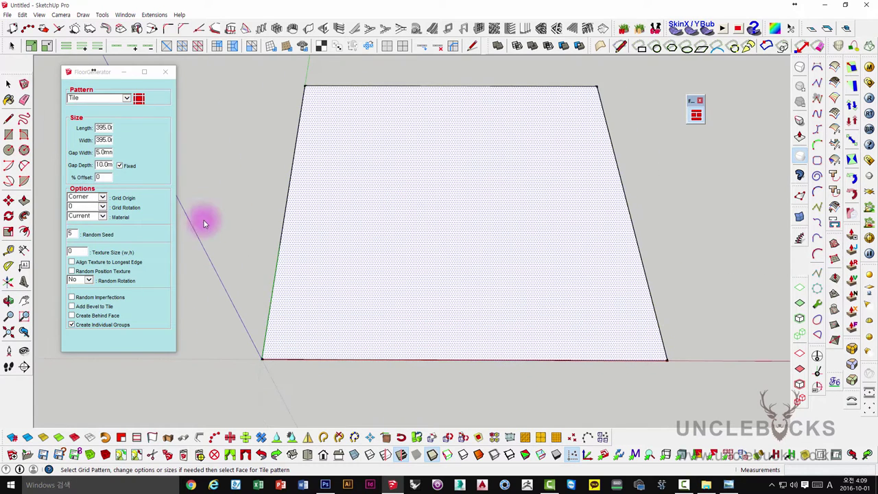
mouse_move(251, 186)
middle_down()
mouse_move(358, 201)
mouse_move(329, 182)
mouse_move(314, 216)
middle_up()
key(space)
- Set the FloorGenerator material to Rand_Tex, loading textures from the tile folder in render_3
click(695, 114)
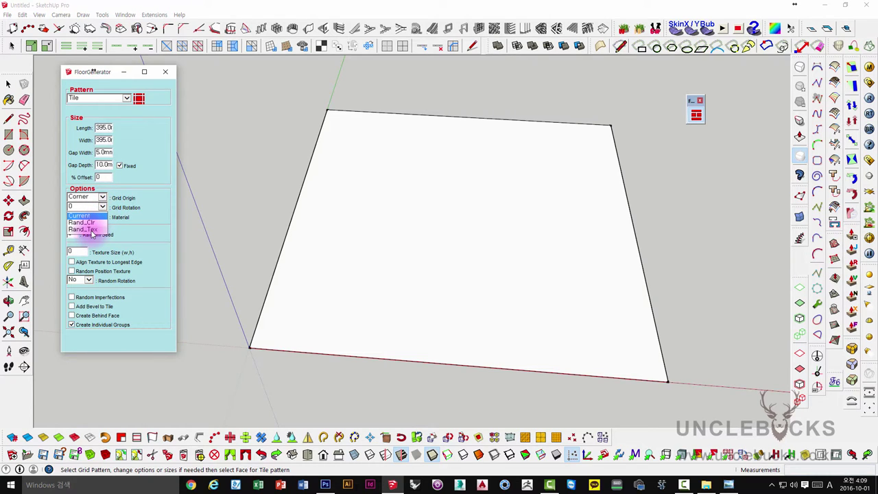
click(92, 231)
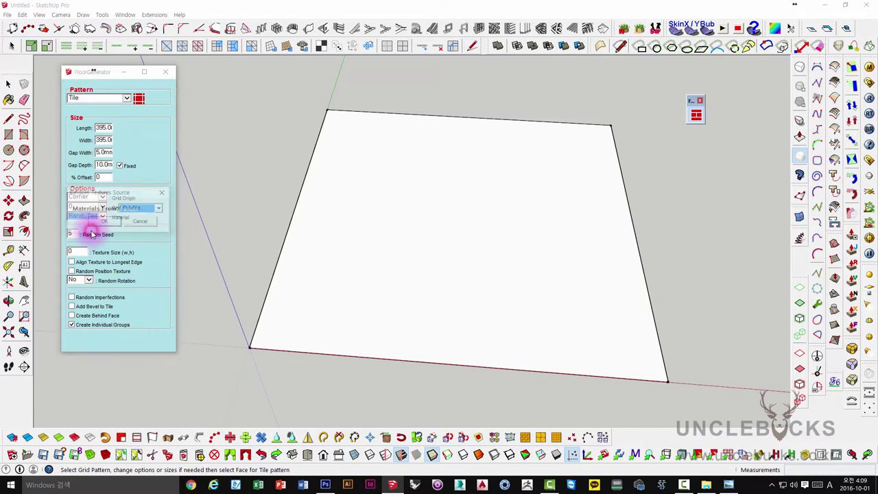
drag(87, 190, 117, 163)
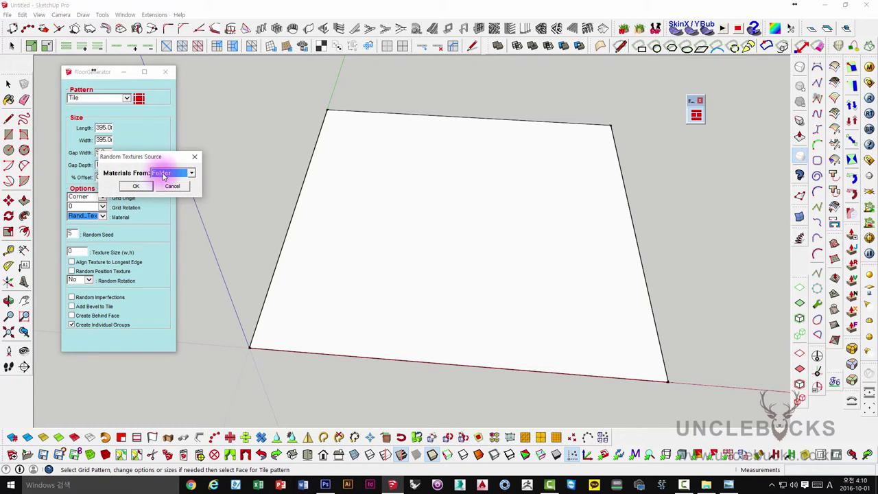
click(136, 186)
drag(173, 127, 240, 127)
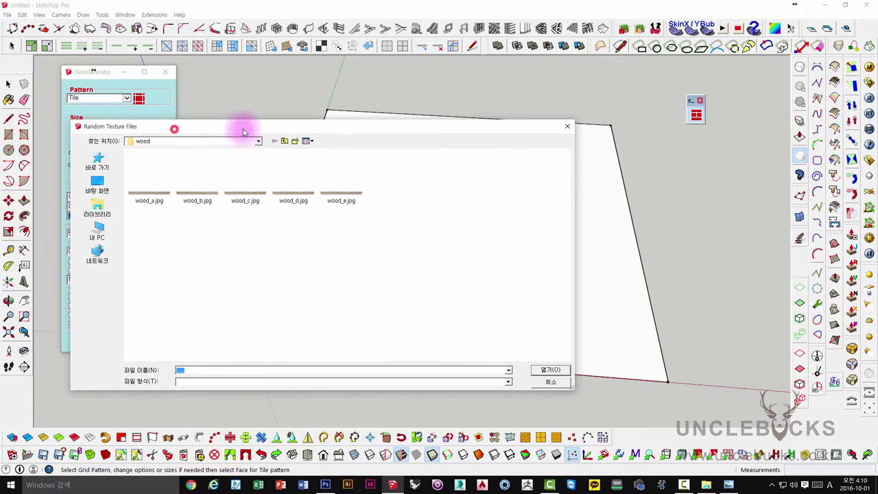
click(284, 140)
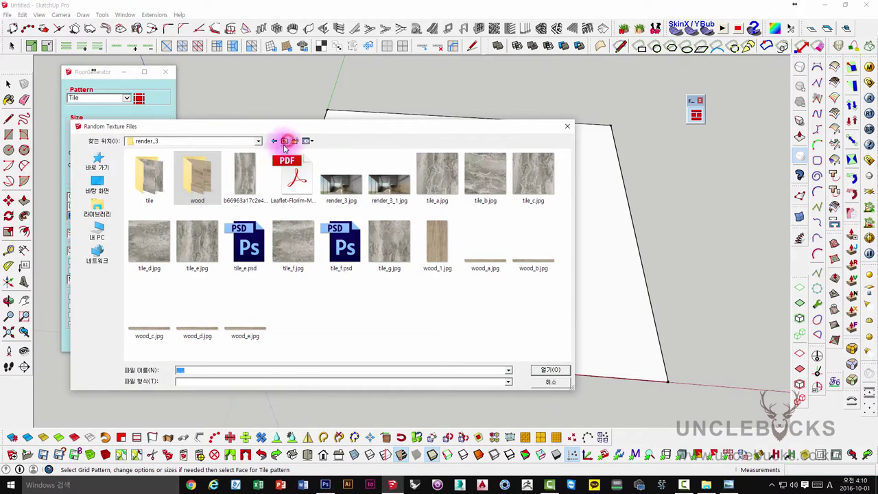
double_click(151, 182)
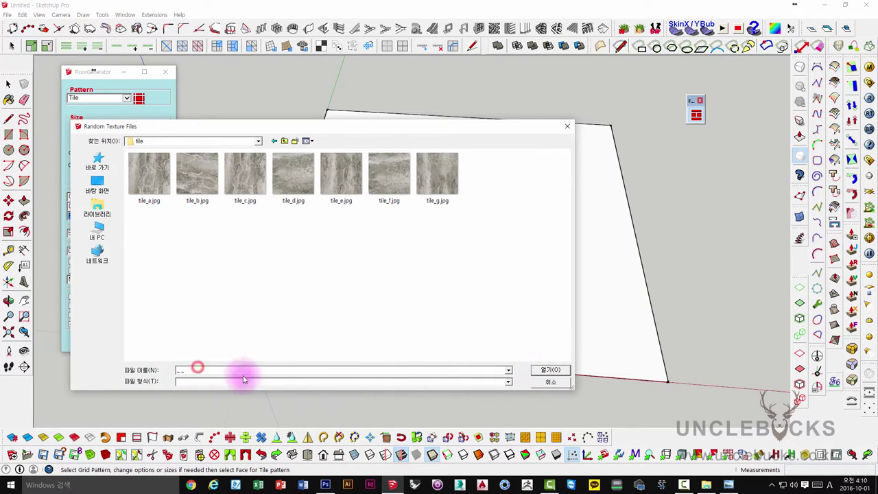
click(552, 369)
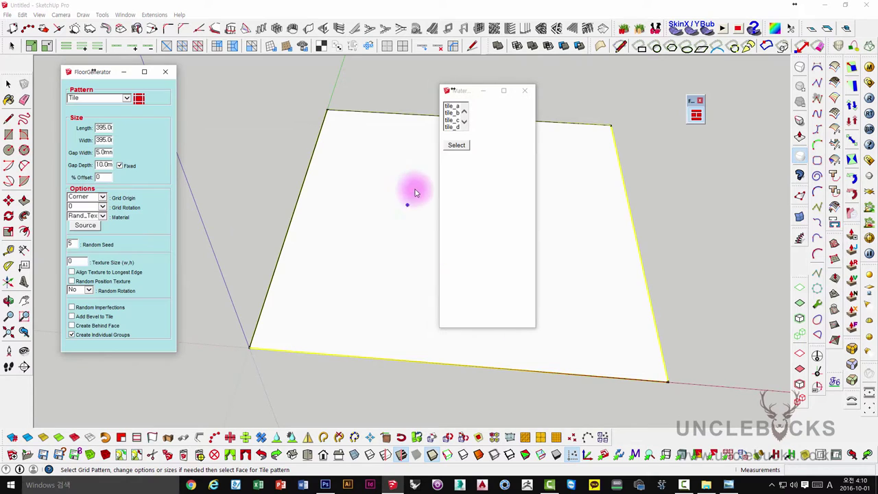
- Resize, reposition and then close the loaded texture list window
drag(467, 92, 307, 91)
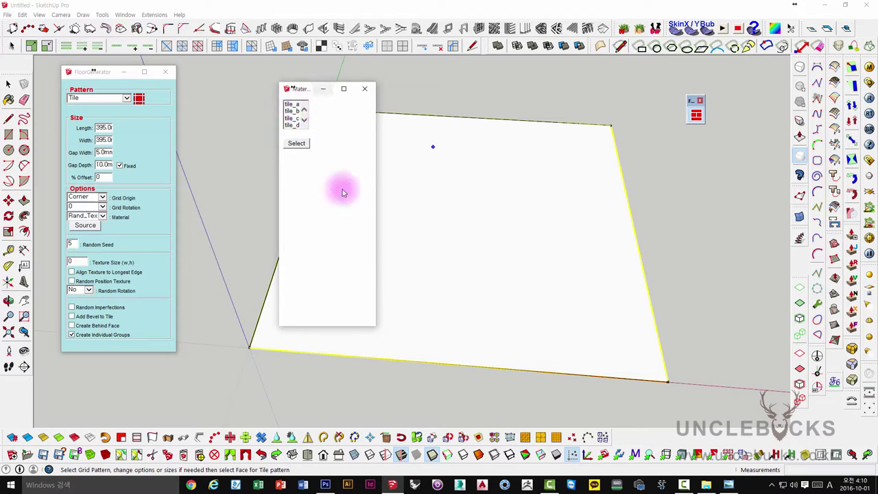
drag(375, 325, 366, 161)
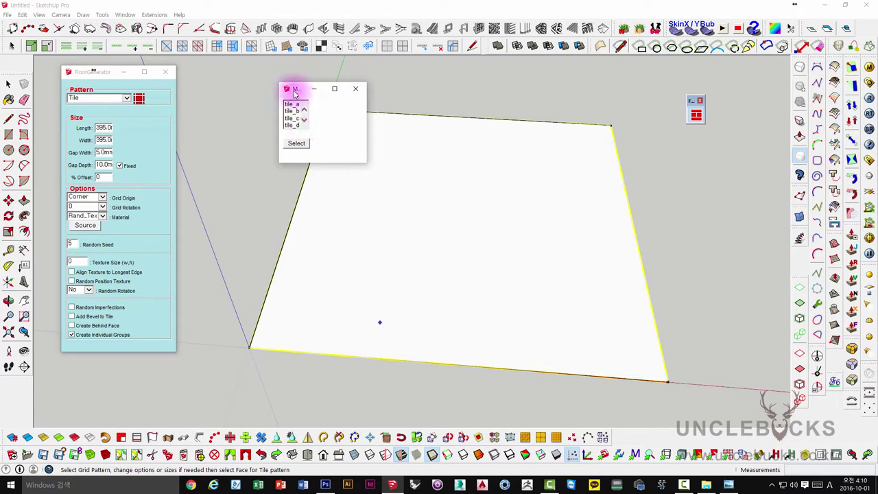
drag(295, 93, 256, 106)
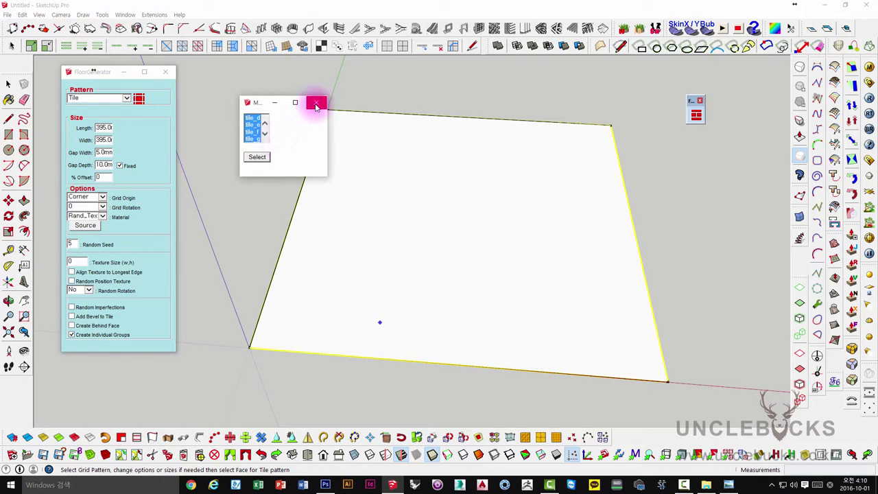
click(315, 105)
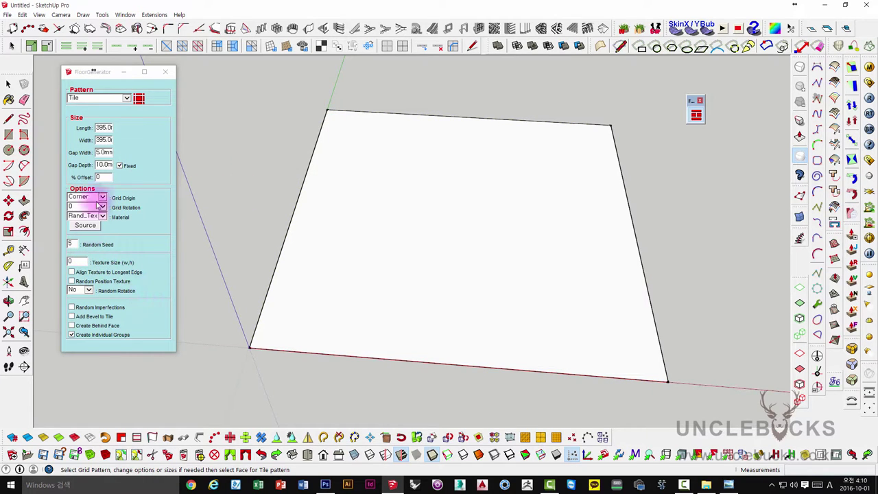
- Tile the square face with random marble tiles from a grid origin on the face
click(102, 127)
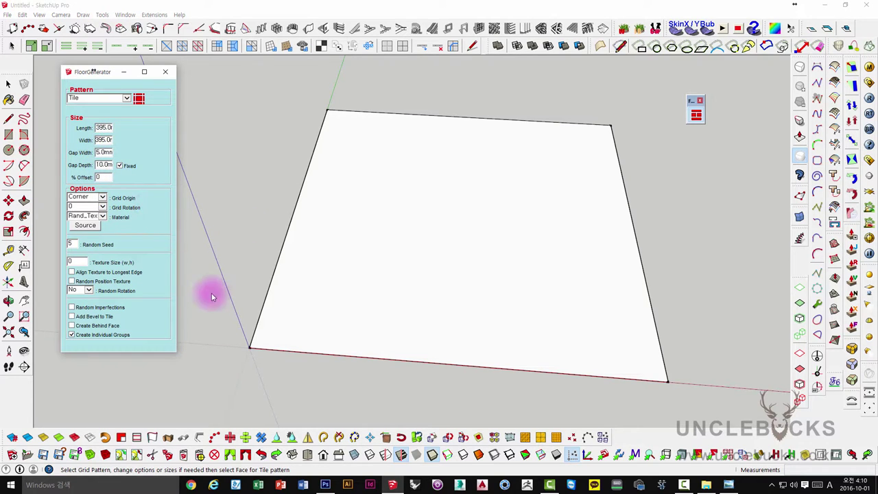
mouse_move(206, 290)
middle_down()
mouse_move(226, 275)
mouse_move(287, 296)
middle_up()
click(350, 305)
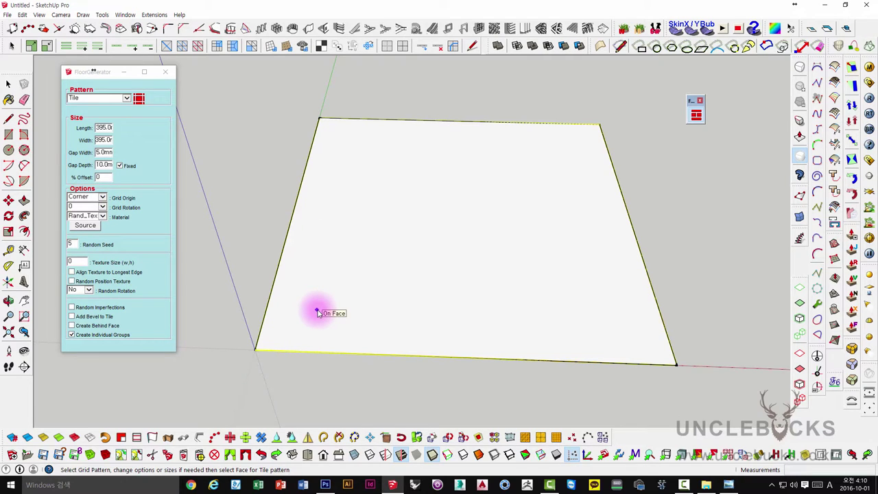
click(316, 312)
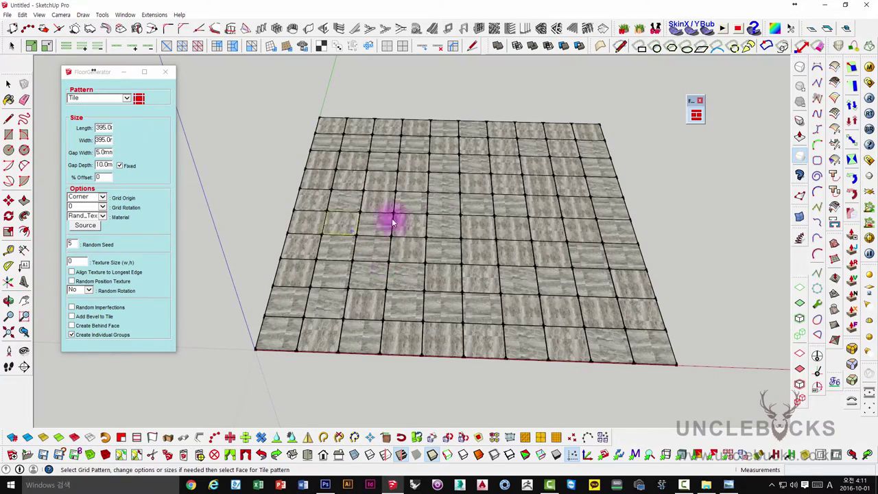
- Orbit and zoom in to inspect the diagonal tiles and corner tiles
scroll(333, 343, up, 3)
scroll(332, 343, up, 2)
mouse_move(329, 337)
middle_down()
mouse_move(329, 319)
mouse_move(402, 270)
mouse_move(440, 259)
mouse_move(402, 299)
middle_up()
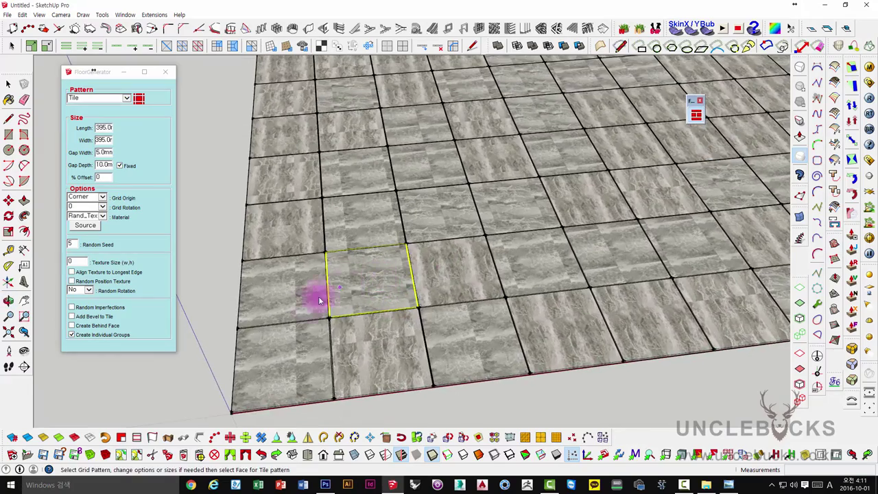
scroll(302, 338, up, 2)
middle_drag(300, 332, 313, 317)
scroll(308, 349, up, 2)
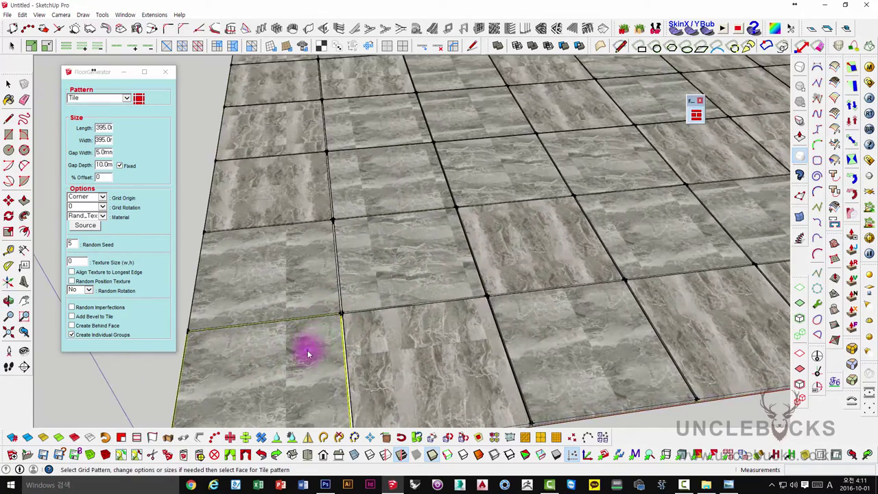
scroll(277, 316, up, 2)
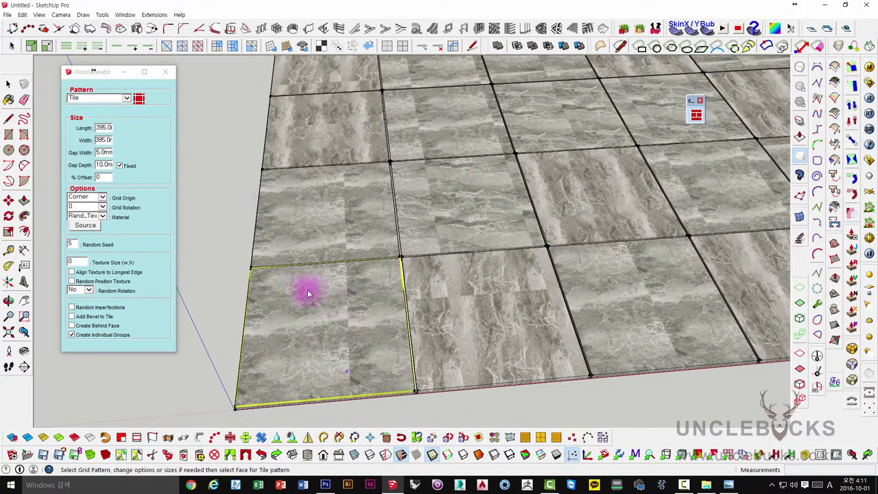
click(124, 15)
- Show the Materials browser listing the materials In Model
click(74, 48)
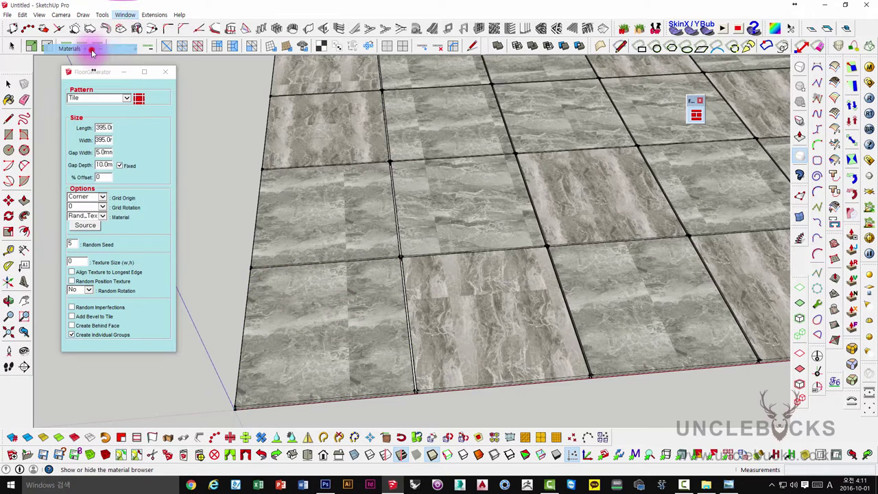
drag(332, 87, 479, 82)
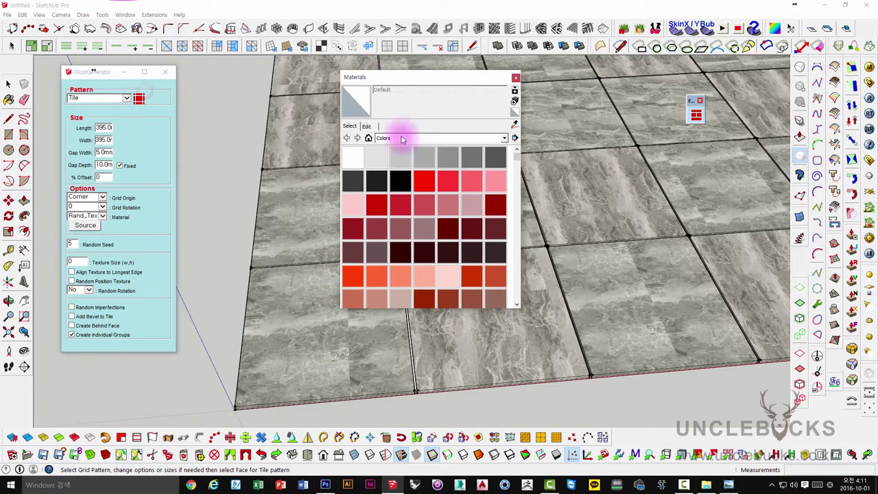
click(402, 137)
scroll(403, 165, up, 3)
click(403, 147)
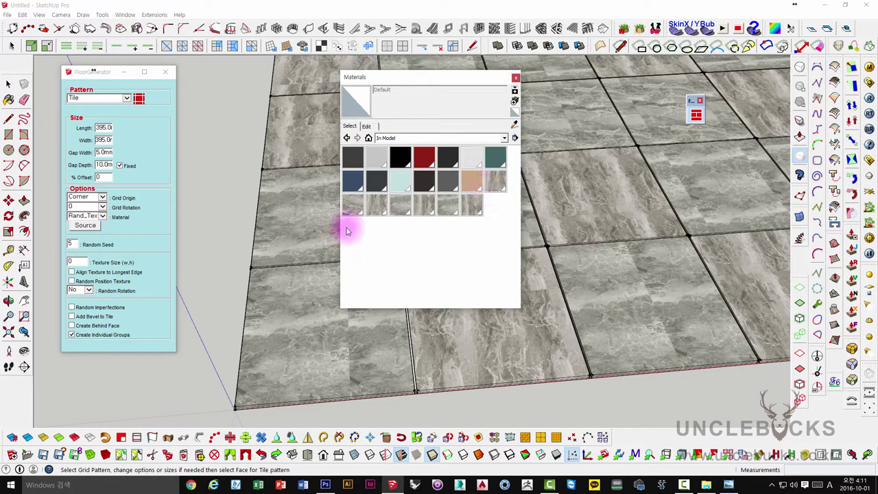
- Set the texture width of tile_a and tile_b to 400 mm
double_click(491, 191)
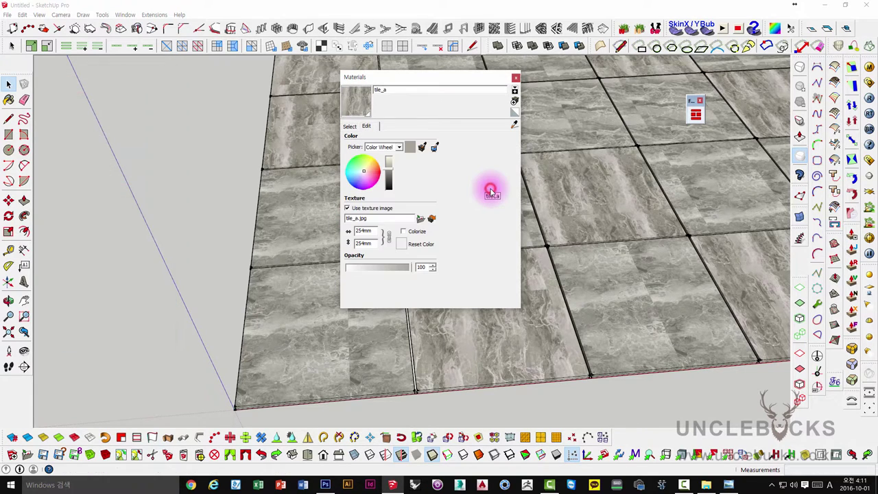
click(362, 232)
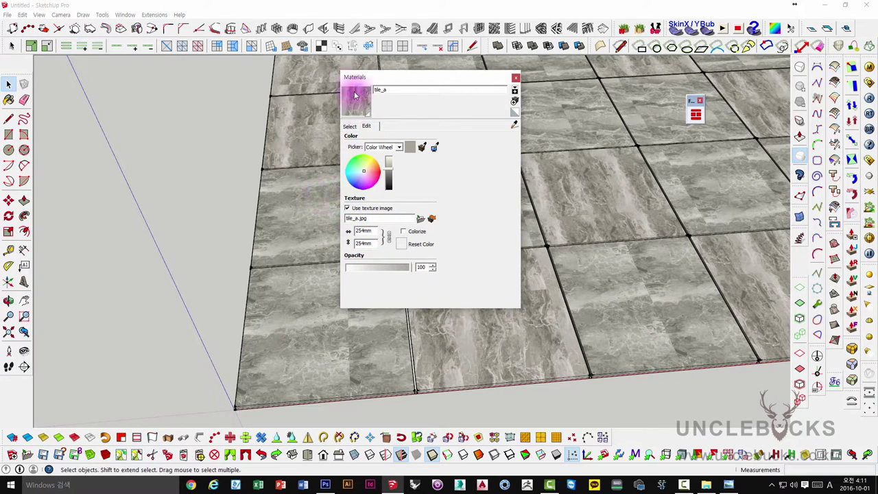
click(356, 233)
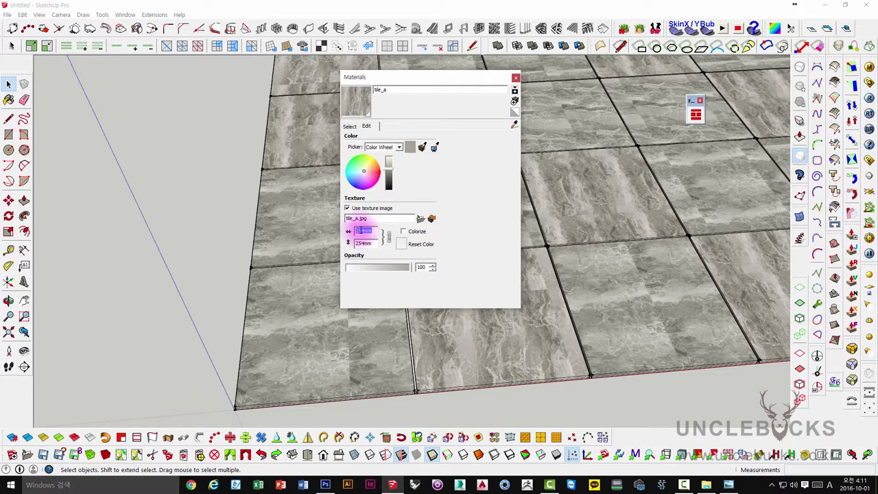
text(400)
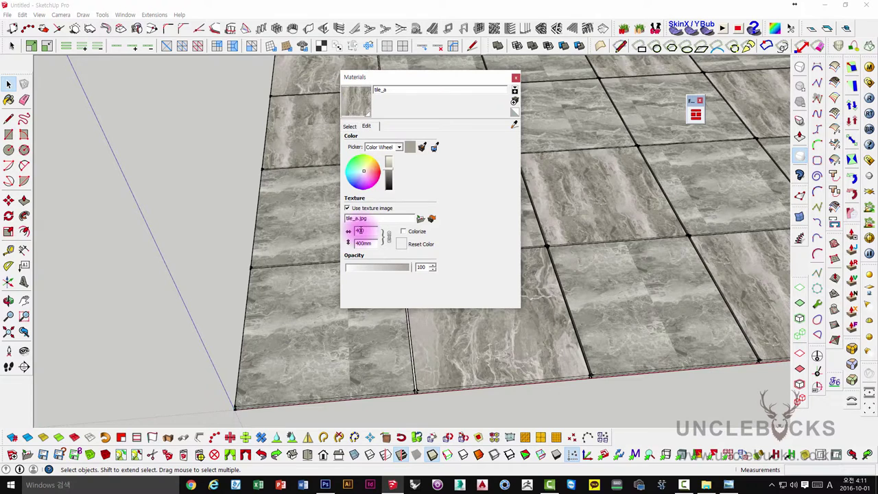
click(349, 127)
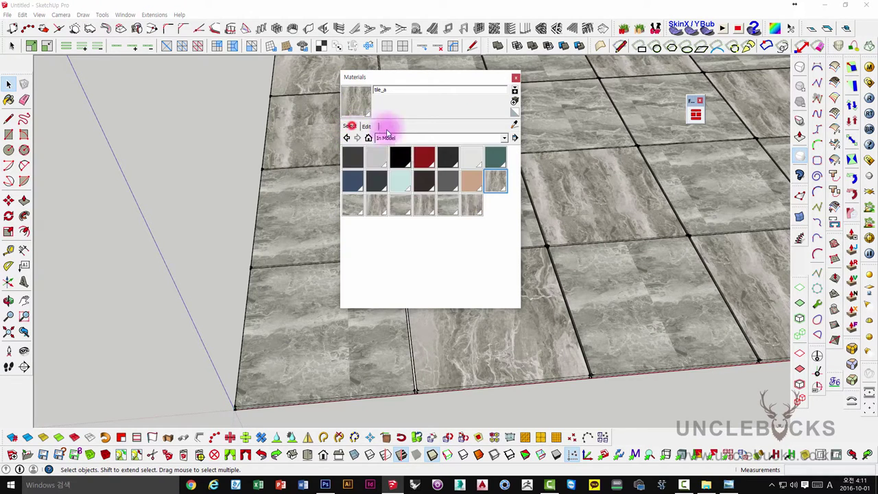
double_click(348, 206)
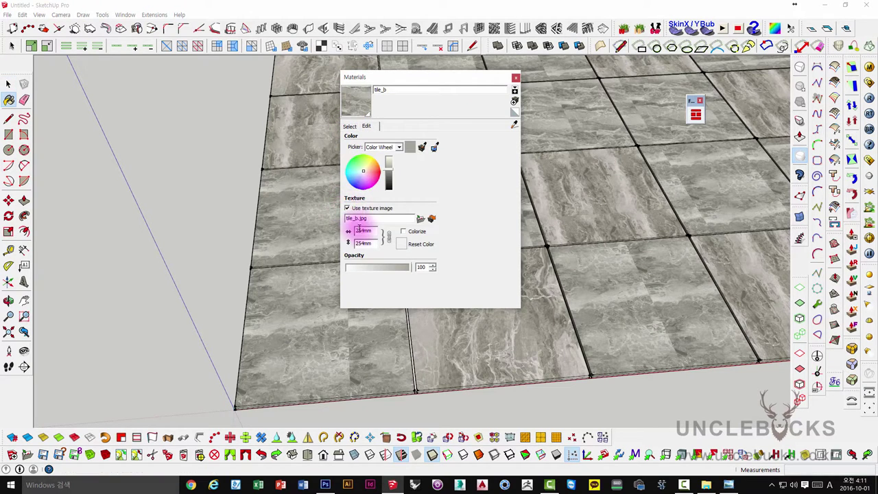
text(400)
key(Return)
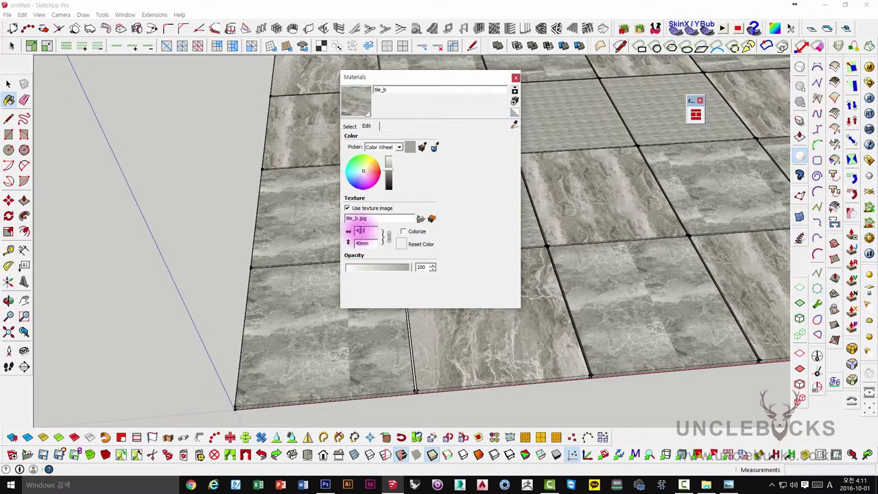
- Set tile_c, tile_d and tile_e texture widths to 400 mm
click(349, 127)
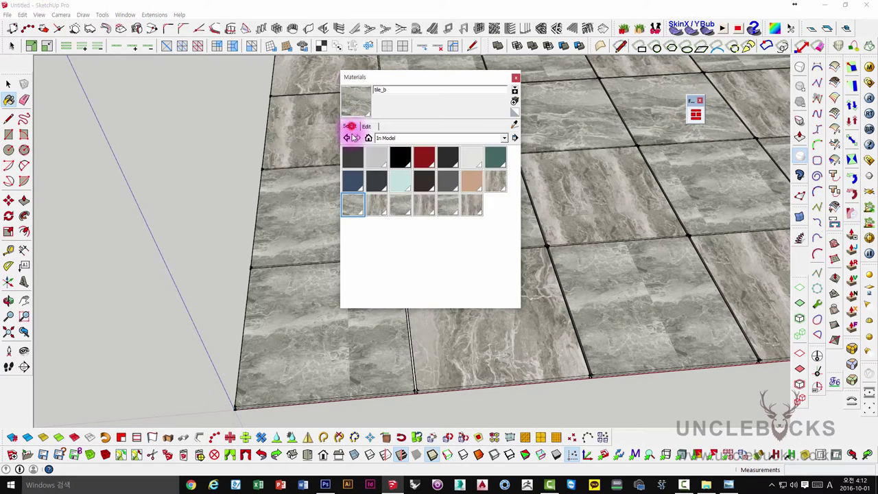
double_click(373, 202)
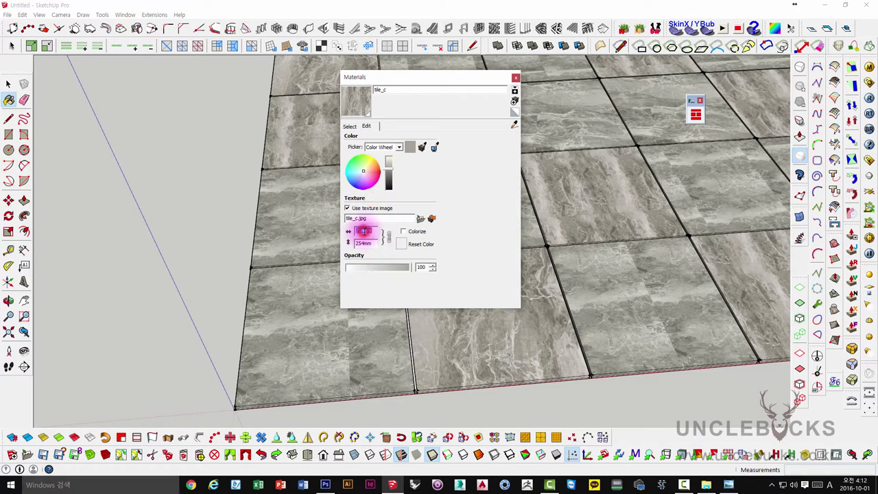
click(349, 126)
double_click(395, 203)
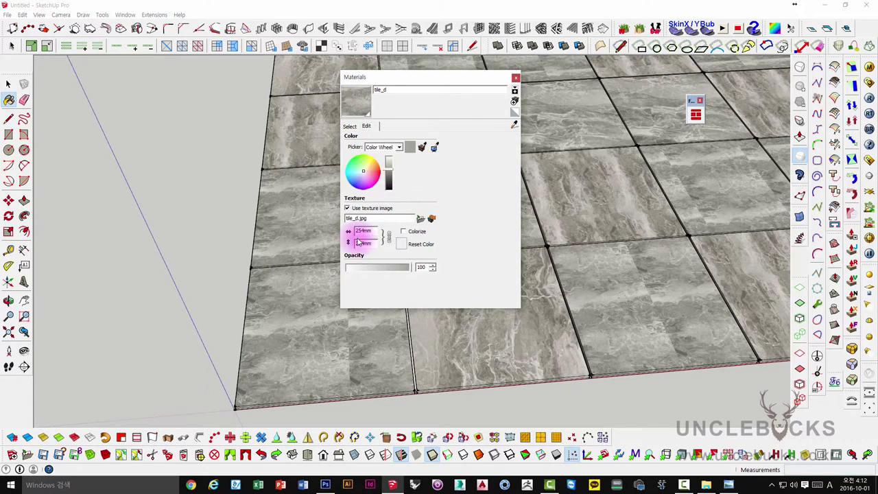
text(400)
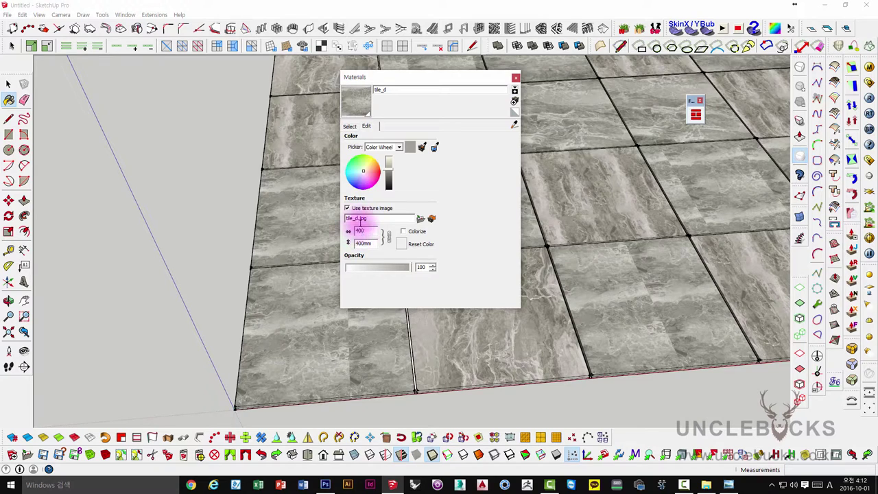
click(350, 127)
double_click(415, 205)
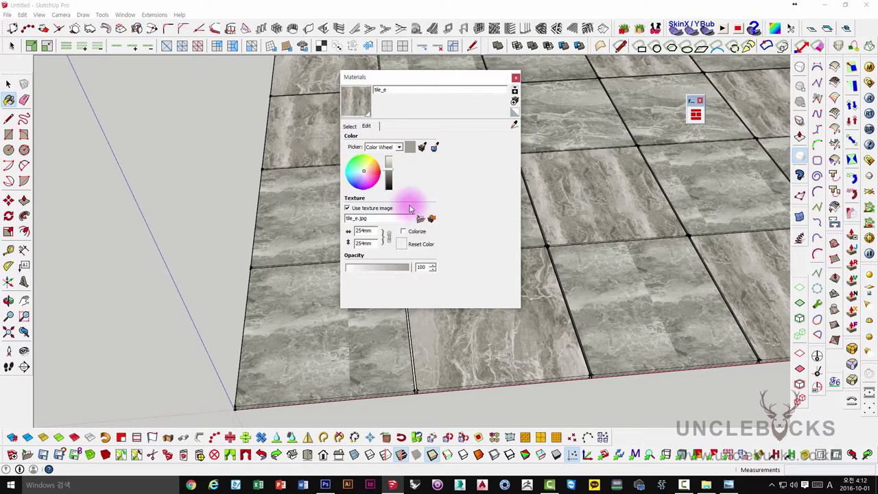
text(400)
key(Return)
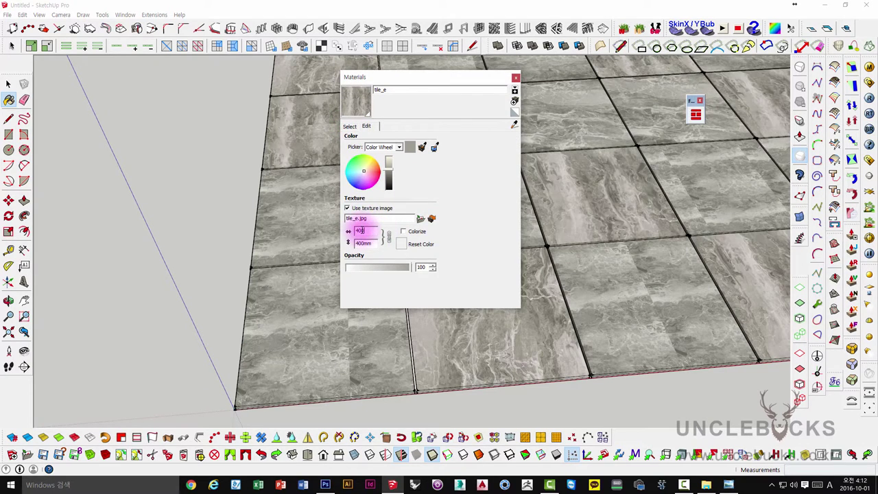
- Set tile_f and tile_g texture widths to 400 mm
click(350, 126)
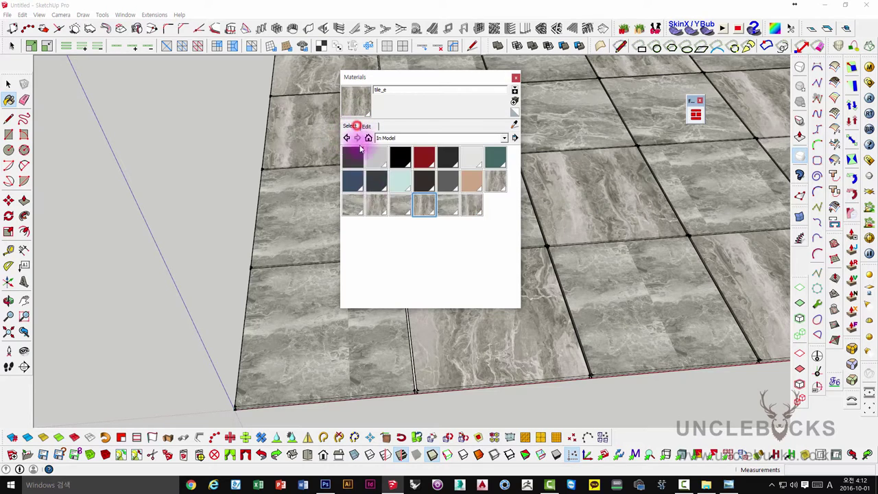
double_click(443, 205)
click(362, 231)
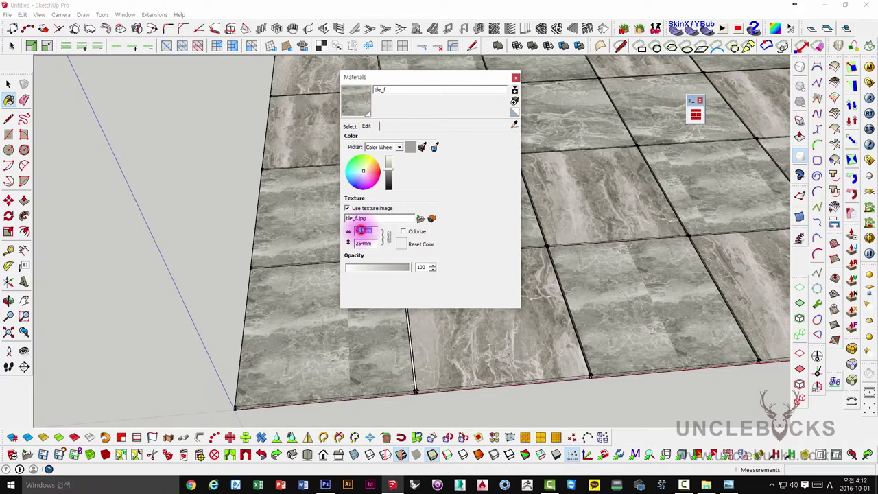
text(400)
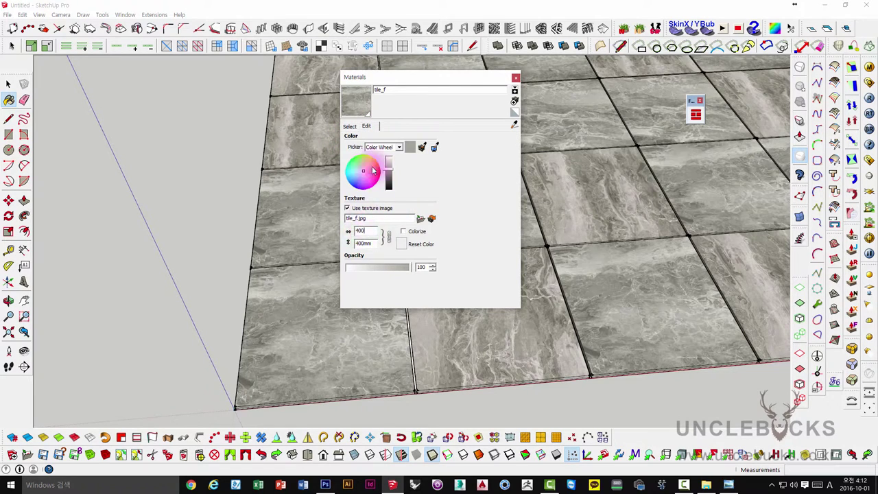
click(350, 126)
double_click(472, 211)
click(362, 242)
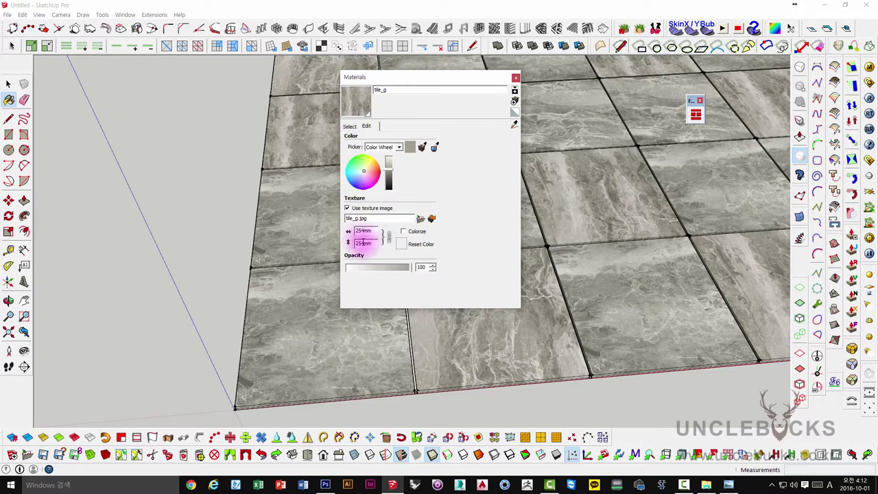
text(400)
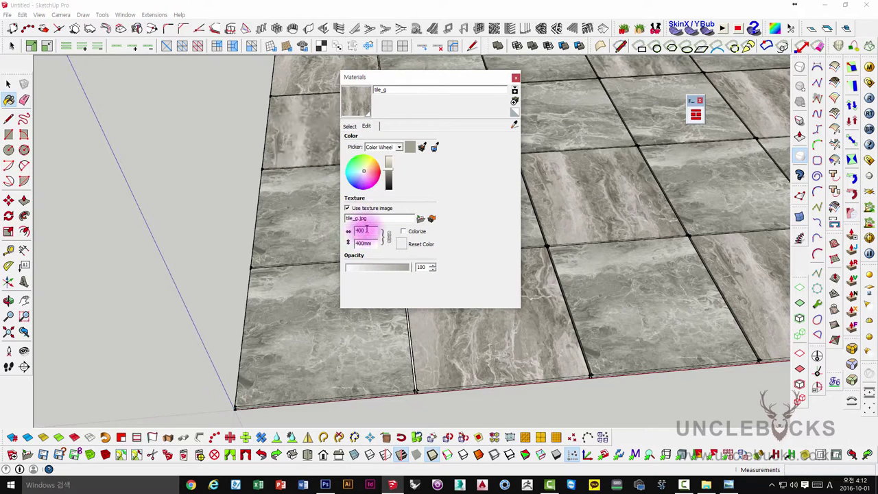
mouse_move(323, 249)
middle_down()
mouse_move(214, 245)
mouse_move(196, 274)
middle_up()
drag(456, 79, 144, 74)
middle_drag(329, 226, 443, 254)
scroll(442, 260, up, 3)
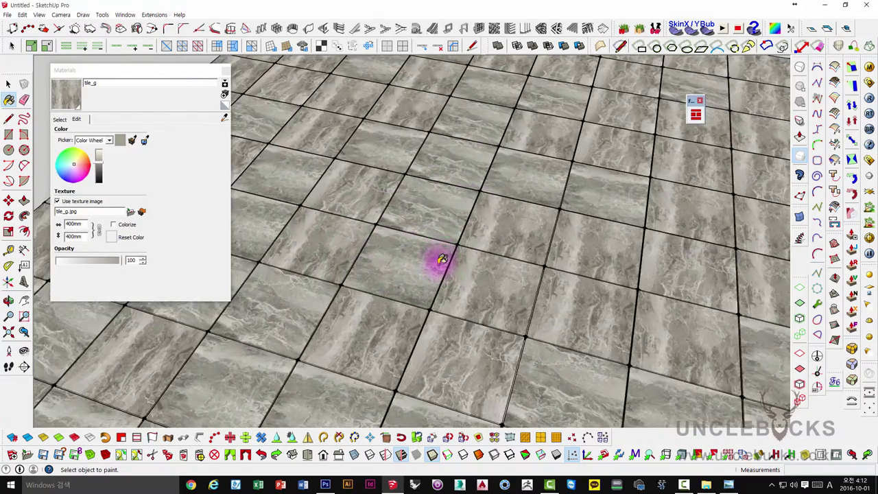
scroll(442, 259, down, 3)
scroll(513, 190, down, 2)
mouse_move(484, 204)
middle_down()
mouse_move(446, 205)
mouse_move(499, 101)
mouse_move(476, 176)
mouse_move(519, 215)
mouse_move(443, 235)
mouse_move(395, 216)
middle_up()
key(space)
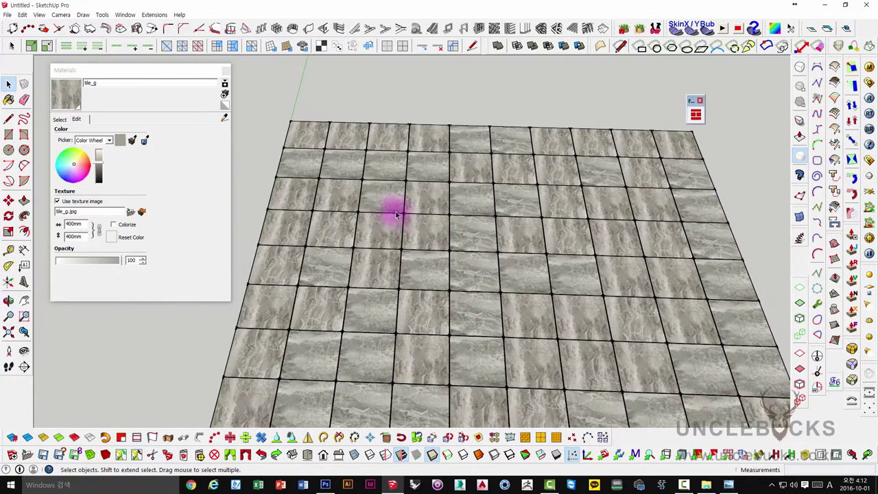
mouse_move(523, 271)
middle_down()
mouse_move(523, 215)
mouse_move(533, 210)
mouse_move(519, 240)
mouse_move(432, 207)
middle_up()
mouse_move(454, 267)
middle_down()
mouse_move(490, 239)
mouse_move(506, 308)
mouse_move(360, 329)
mouse_move(438, 267)
mouse_move(432, 310)
mouse_move(441, 307)
middle_up()
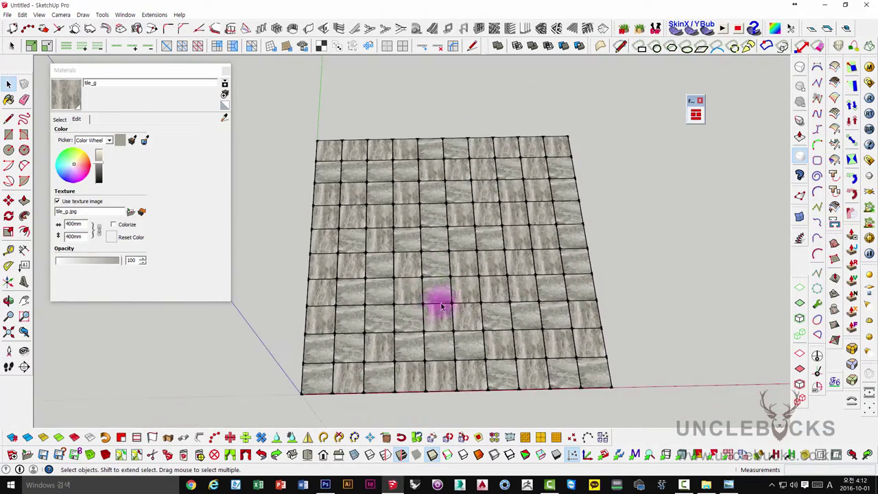
scroll(391, 281, up, 2)
scroll(392, 281, up, 2)
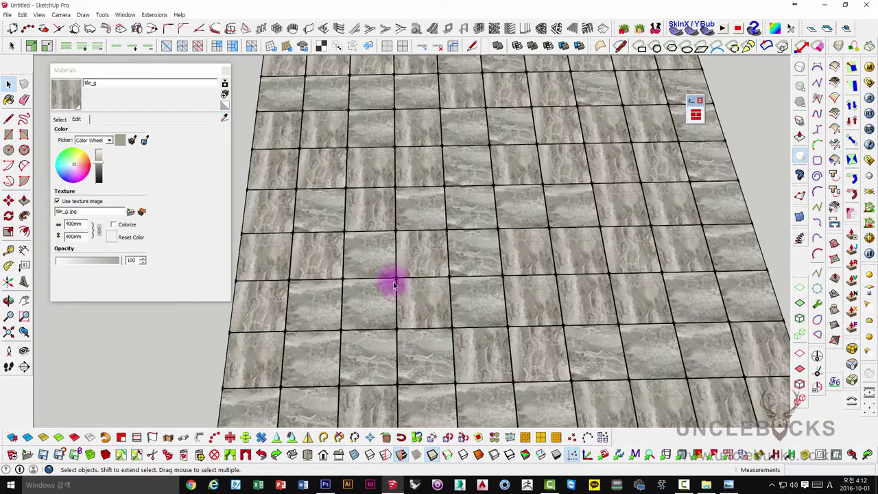
mouse_move(392, 281)
middle_down()
mouse_move(429, 242)
mouse_move(480, 261)
mouse_move(466, 235)
mouse_move(363, 327)
mouse_move(274, 386)
middle_up()
scroll(430, 242, down, 2)
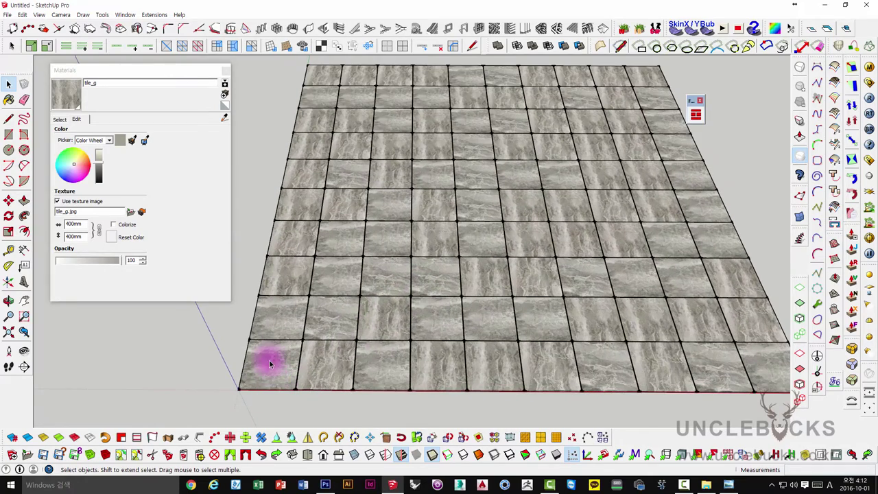
mouse_move(517, 331)
middle_down()
mouse_move(470, 308)
mouse_move(496, 294)
middle_up()
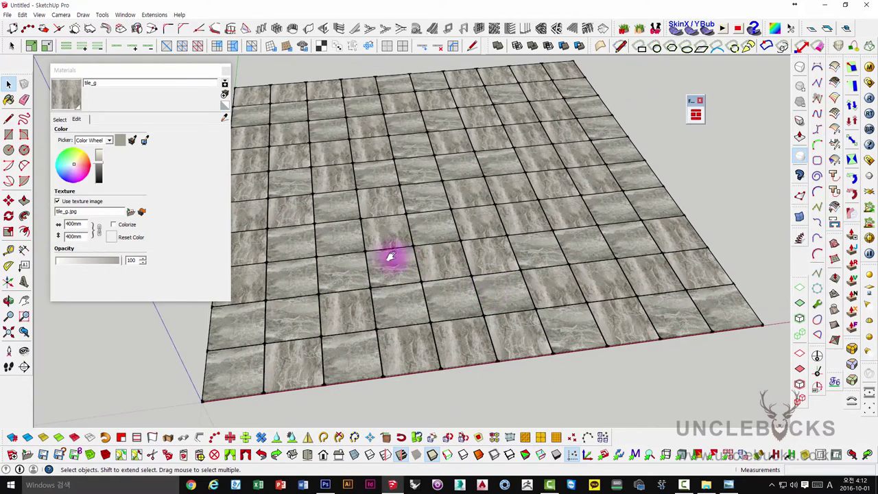
middle_drag(390, 257, 314, 212)
middle_drag(532, 183, 464, 227)
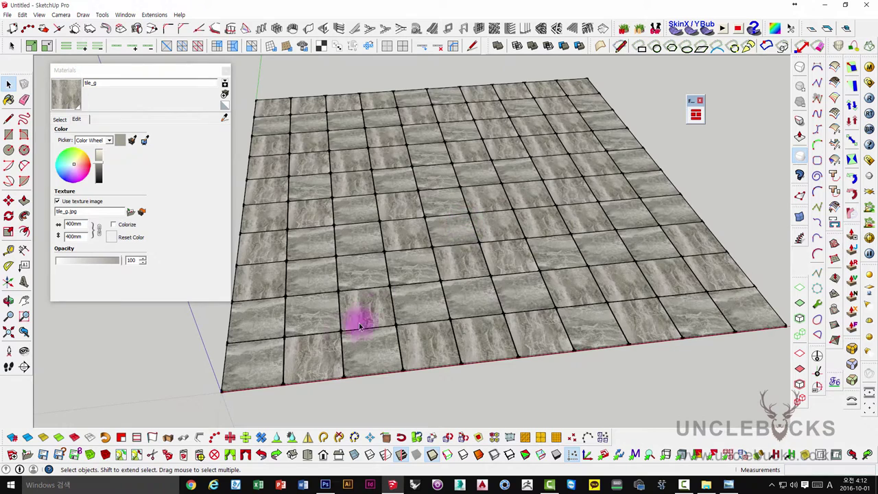
middle_drag(480, 196, 266, 233)
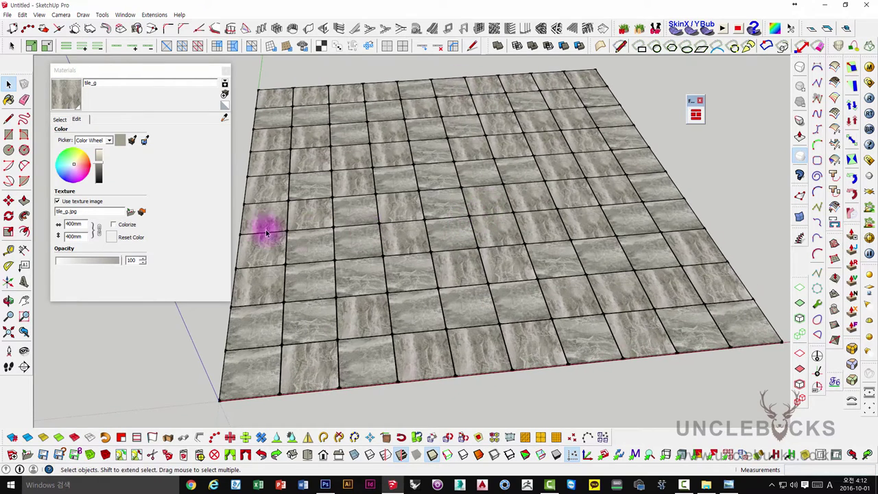
- Move the whole tiled floor beside the white square face
triple_click(606, 197)
scroll(590, 226, down, 2)
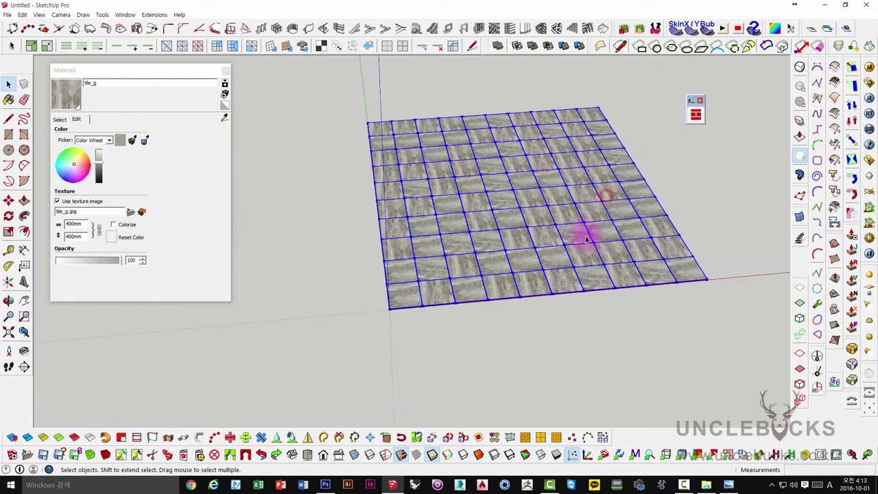
middle_drag(586, 238, 490, 315)
key(m)
click(454, 341)
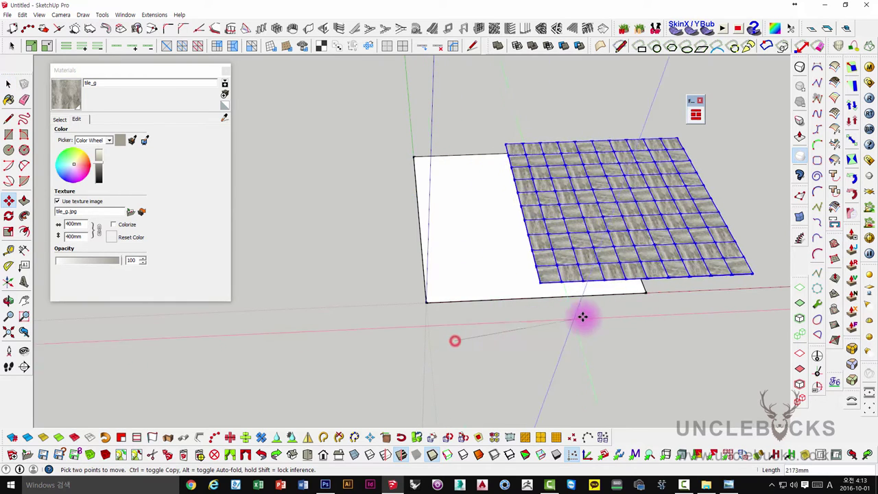
click(717, 327)
middle_drag(717, 327, 550, 239)
key(space)
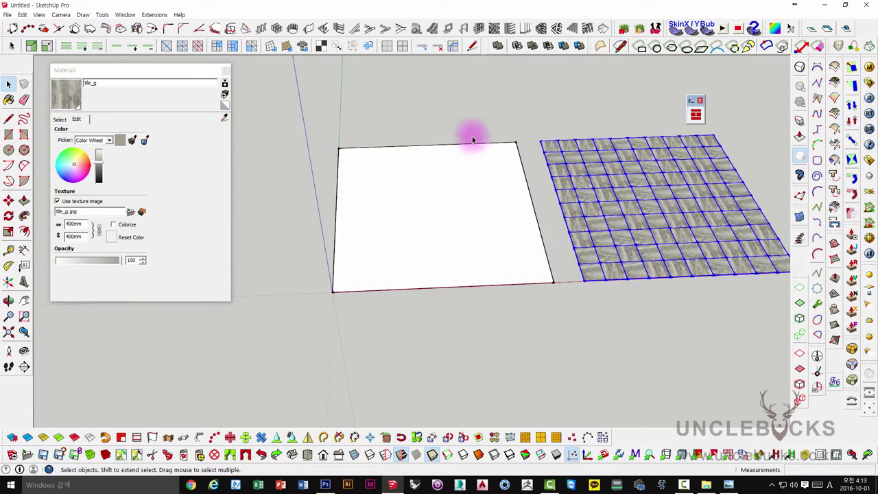
click(471, 140)
scroll(472, 140, up, 2)
- Set FloorGenerator to use random textures from the model's tile_a–tile_g materials
click(695, 114)
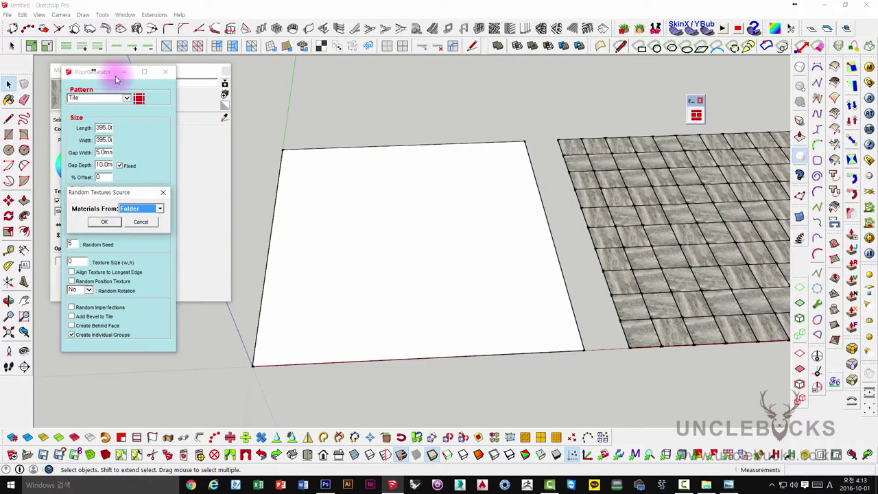
click(107, 222)
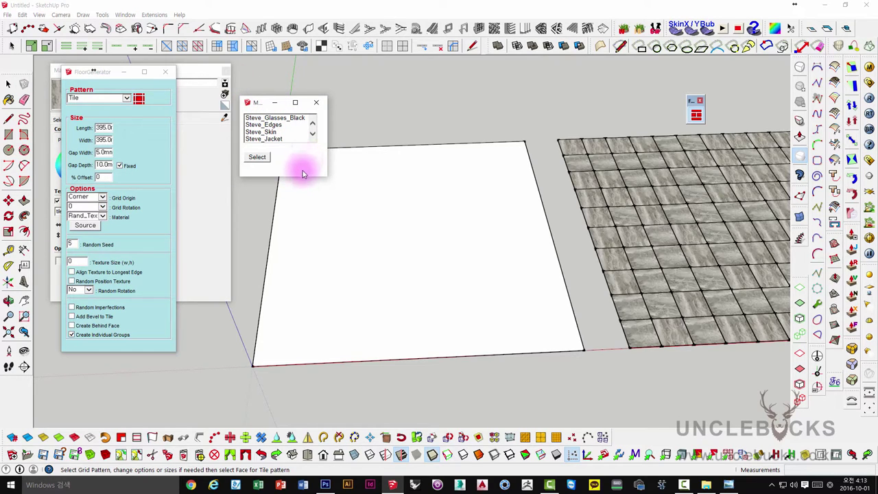
click(312, 134)
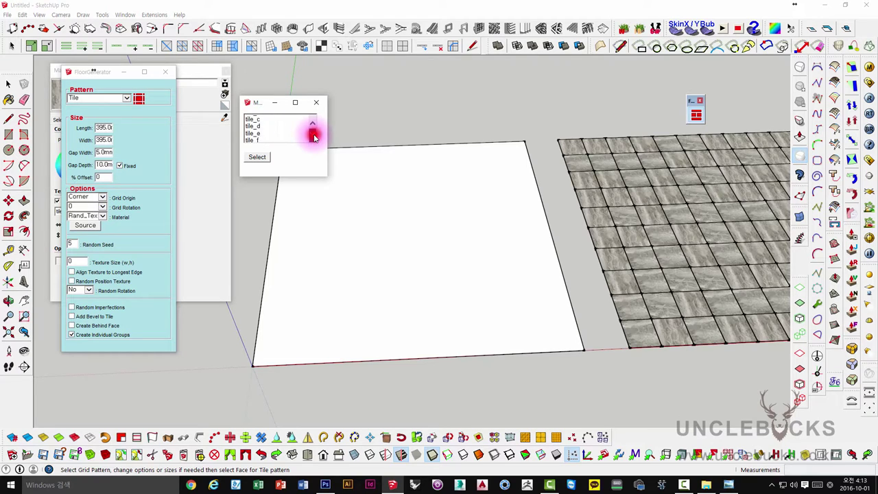
mouse_move(313, 127)
mouse_down()
mouse_move(310, 118)
mouse_move(254, 141)
mouse_up()
click(259, 120)
drag(253, 103, 275, 84)
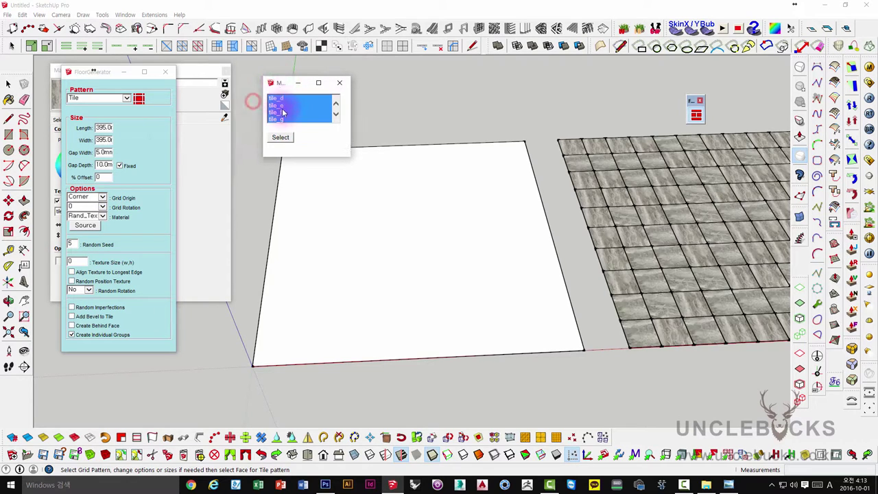
click(280, 137)
click(338, 85)
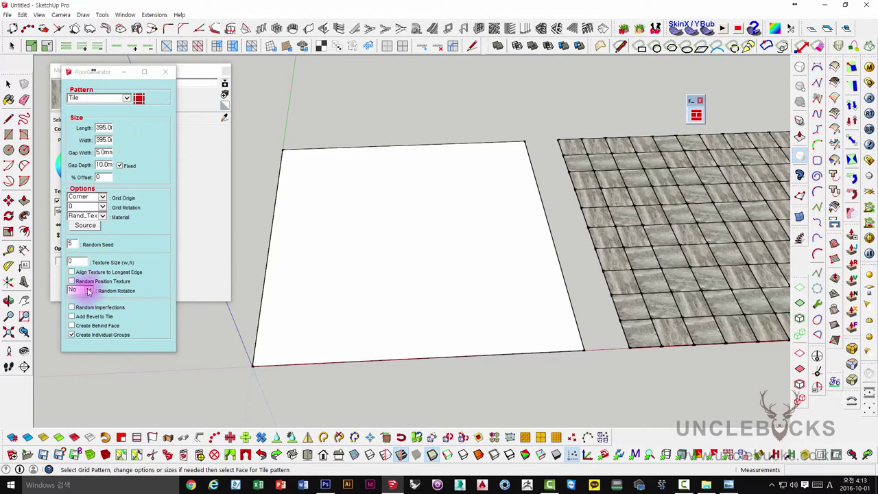
- Set FloorGenerator's Random Rotation to 90 degrees
click(90, 292)
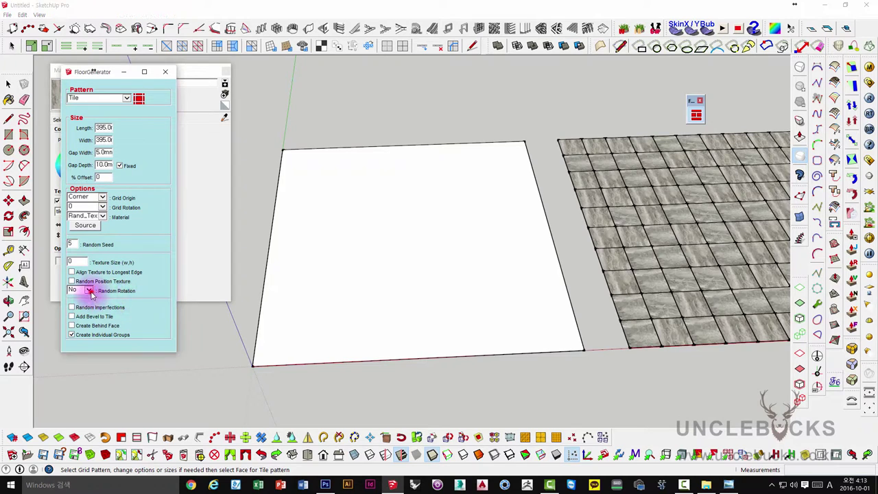
click(90, 291)
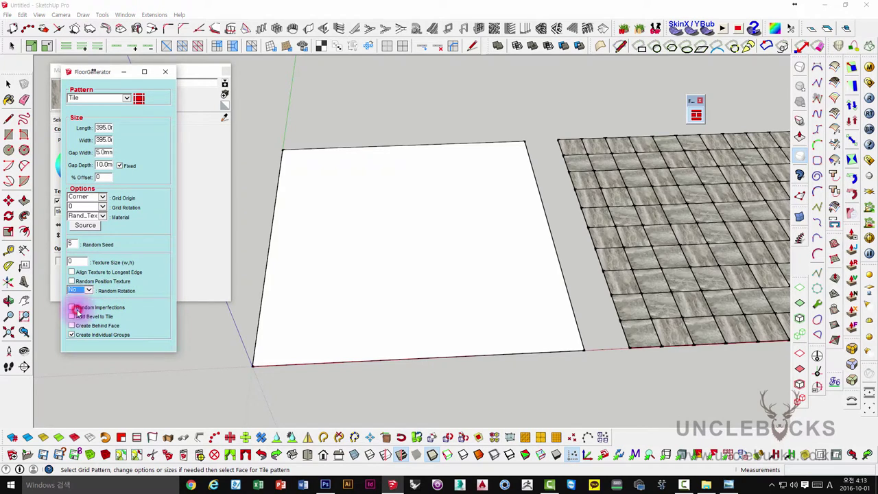
click(78, 310)
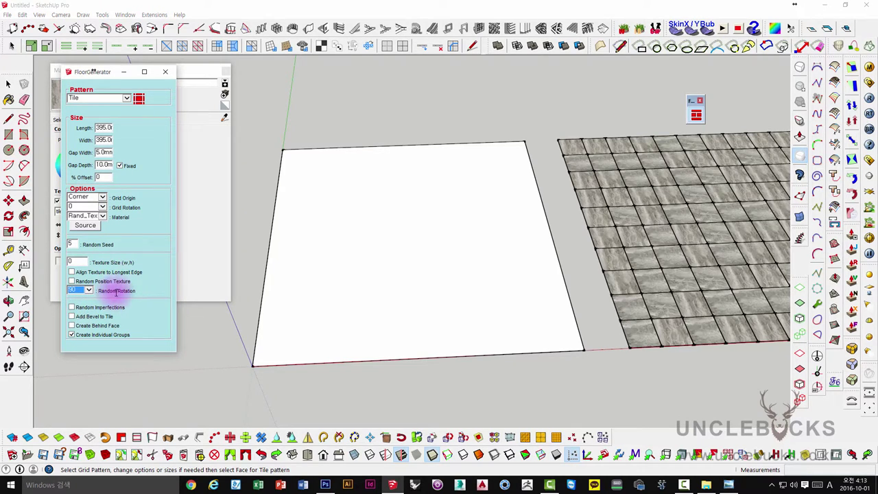
click(286, 280)
scroll(294, 291, up, 3)
scroll(383, 259, down, 1)
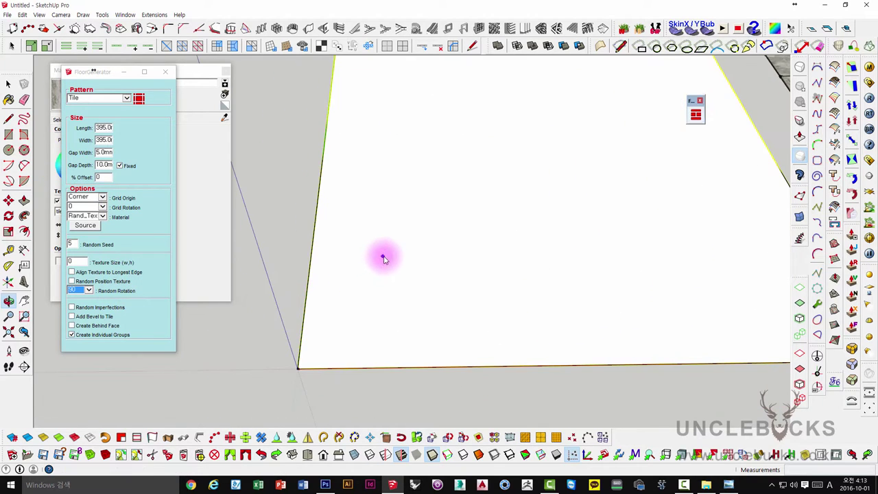
scroll(312, 288, down, 2)
scroll(348, 256, down, 2)
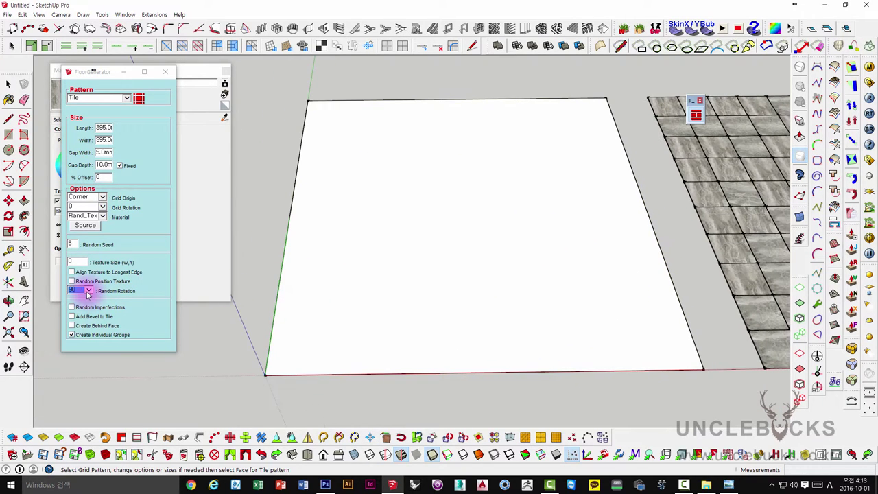
click(87, 294)
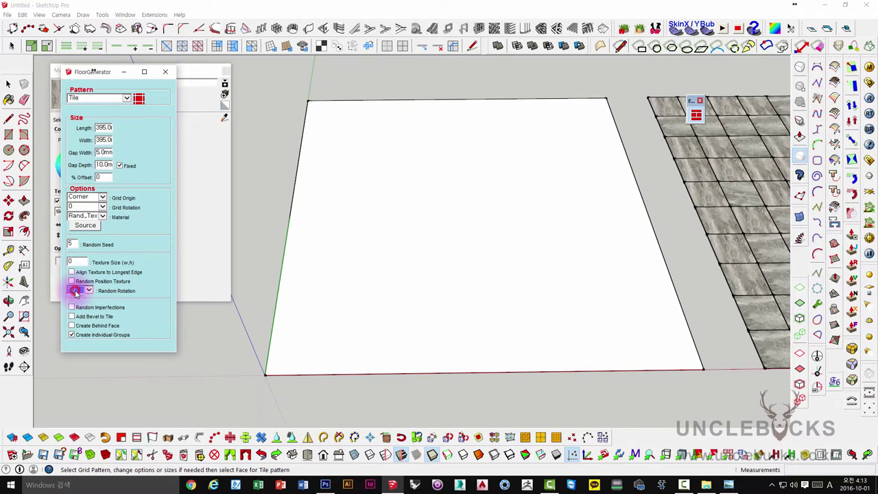
click(77, 290)
- Enter 400,400 as the FloorGenerator Texture Size
mouse_move(363, 282)
middle_down()
mouse_move(366, 268)
mouse_move(376, 283)
mouse_move(473, 235)
mouse_move(436, 249)
middle_up()
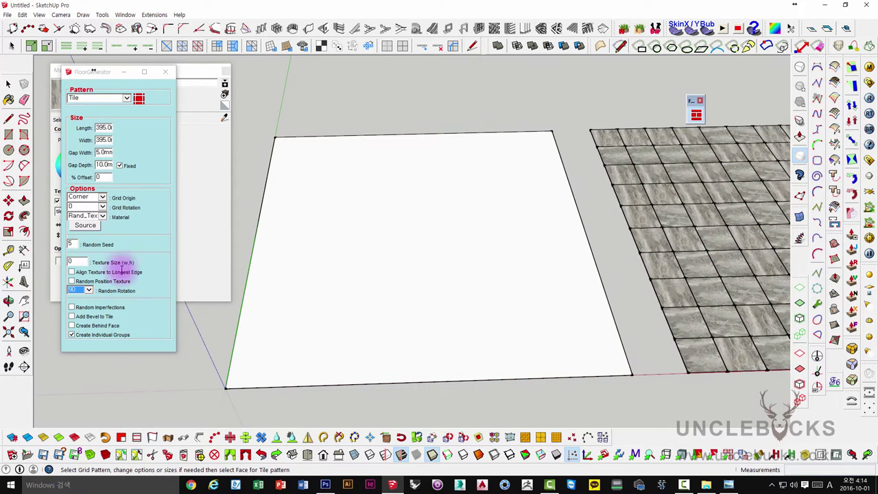
click(77, 262)
text(400,400)
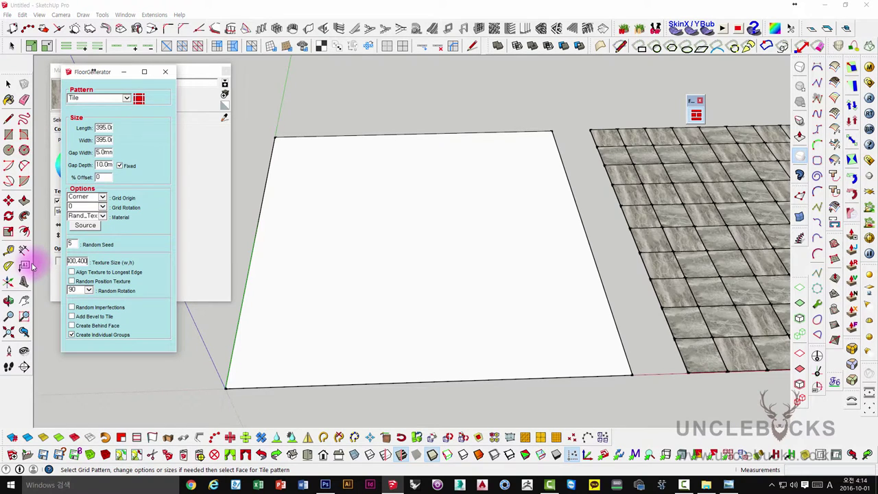
mouse_move(336, 245)
middle_down()
mouse_move(362, 231)
mouse_move(318, 199)
middle_up()
click(333, 240)
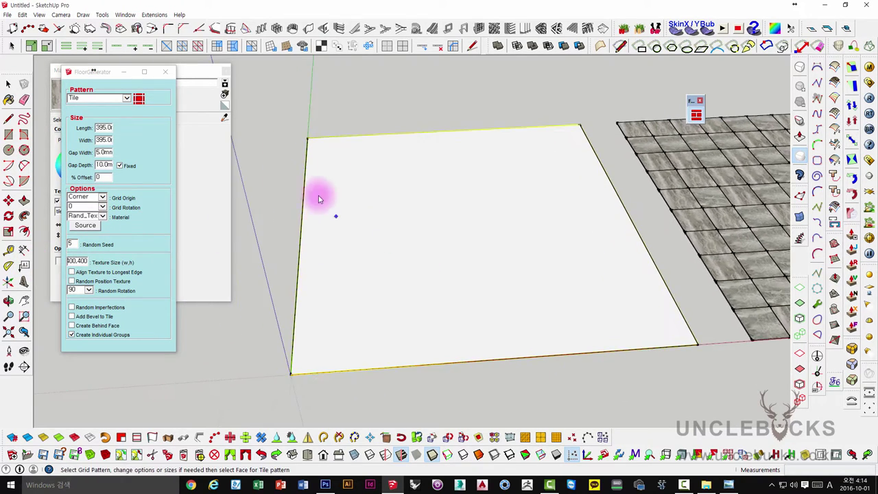
- Tile the white face with randomly rotated marble tiles from its corner, then inspect both floors
mouse_move(439, 209)
middle_down()
mouse_move(445, 198)
mouse_move(385, 232)
mouse_move(191, 226)
middle_up()
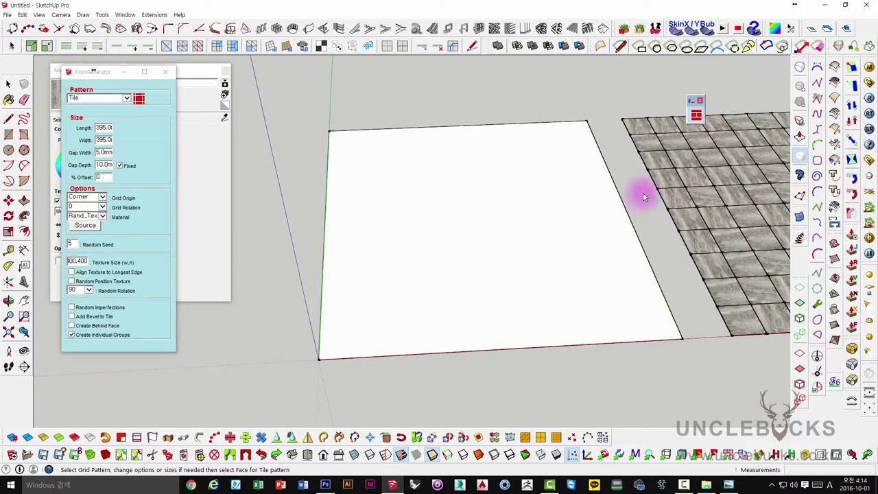
click(422, 301)
click(356, 336)
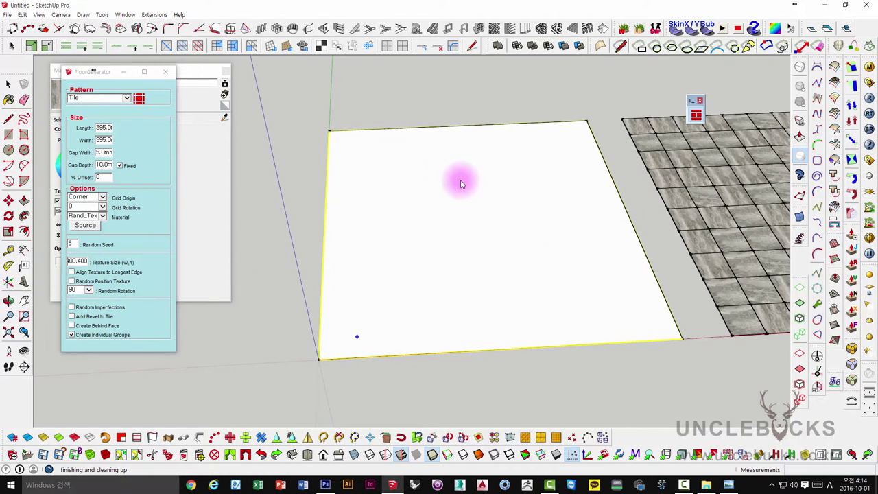
scroll(427, 278, up, 2)
scroll(432, 280, up, 3)
mouse_move(432, 280)
middle_down()
mouse_move(427, 322)
mouse_move(485, 235)
mouse_move(416, 240)
mouse_move(423, 257)
mouse_move(415, 196)
middle_up()
scroll(460, 261, down, 3)
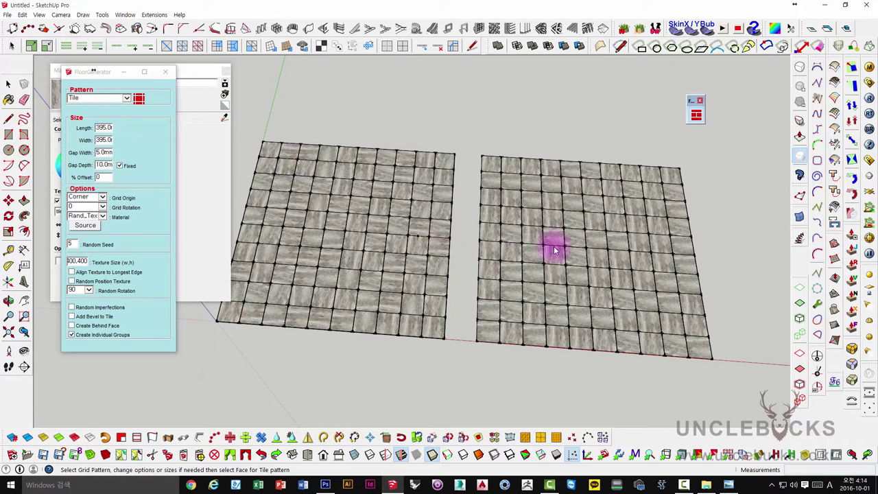
key(space)
- Copy the left marble tile grid sideways so it sits beside the other floor
click(408, 240)
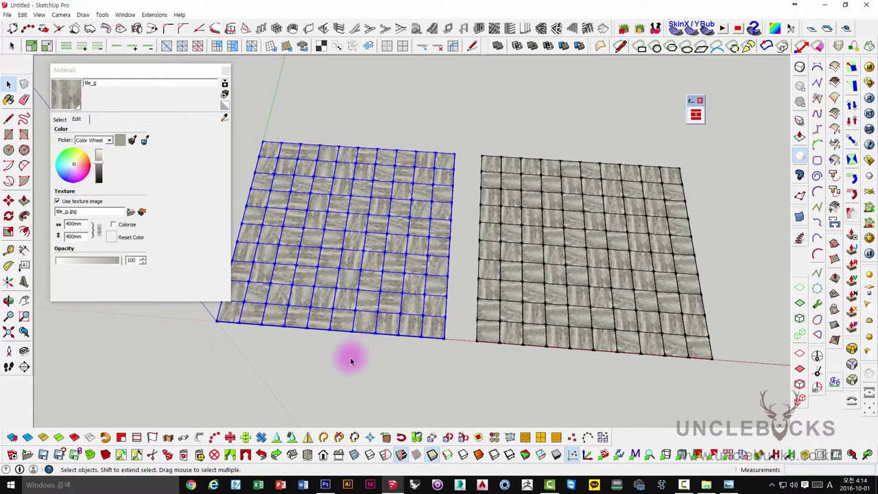
key(m)
click(242, 352)
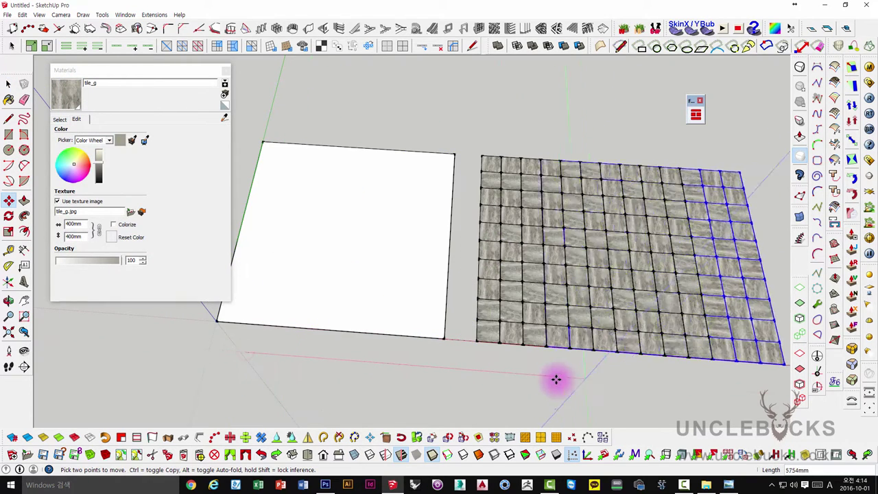
key(ctrl)
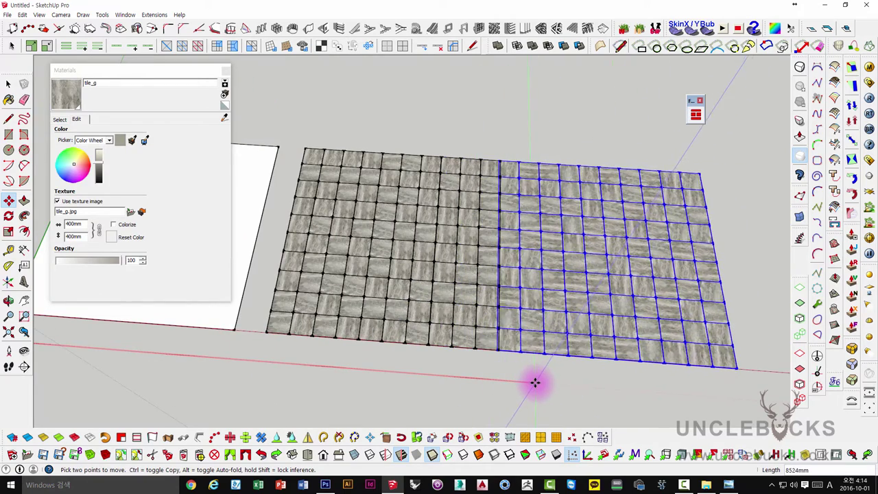
click(536, 385)
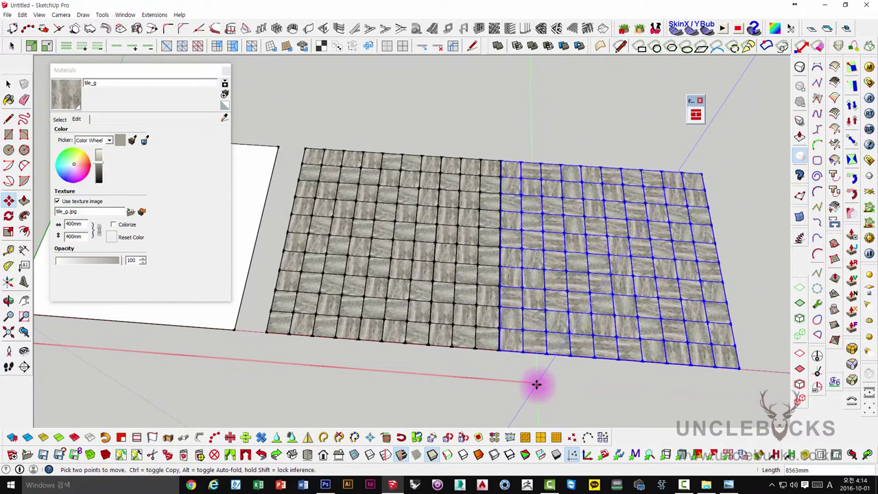
key(space)
mouse_move(503, 337)
middle_down()
mouse_move(522, 314)
mouse_move(440, 237)
middle_up()
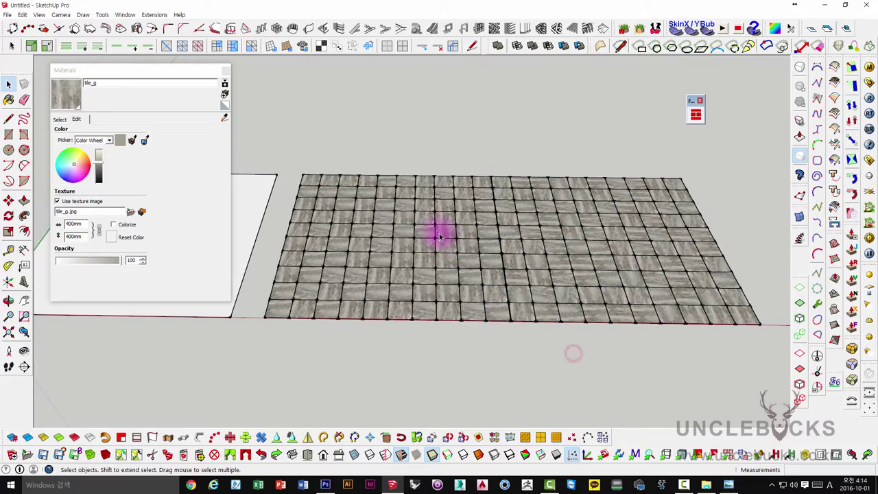
mouse_move(622, 325)
middle_down()
mouse_move(535, 313)
mouse_move(471, 176)
middle_up()
scroll(513, 200, up, 5)
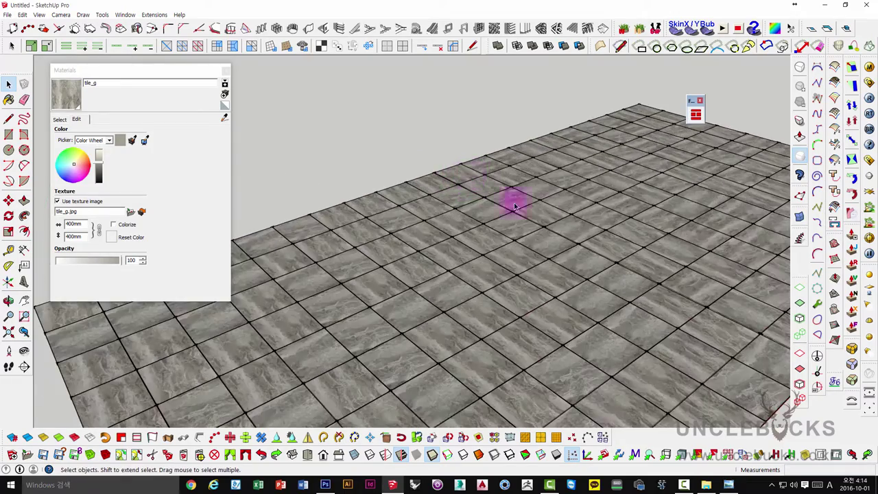
scroll(478, 283, up, 3)
mouse_move(478, 284)
middle_down()
mouse_move(582, 201)
mouse_move(531, 283)
middle_up()
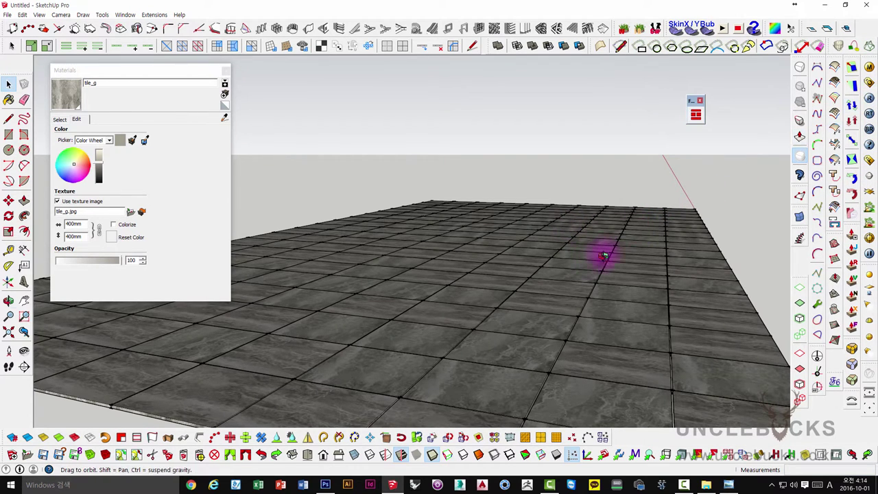
scroll(582, 259, down, 3)
scroll(580, 264, down, 3)
middle_drag(582, 267, 569, 288)
scroll(431, 320, up, 3)
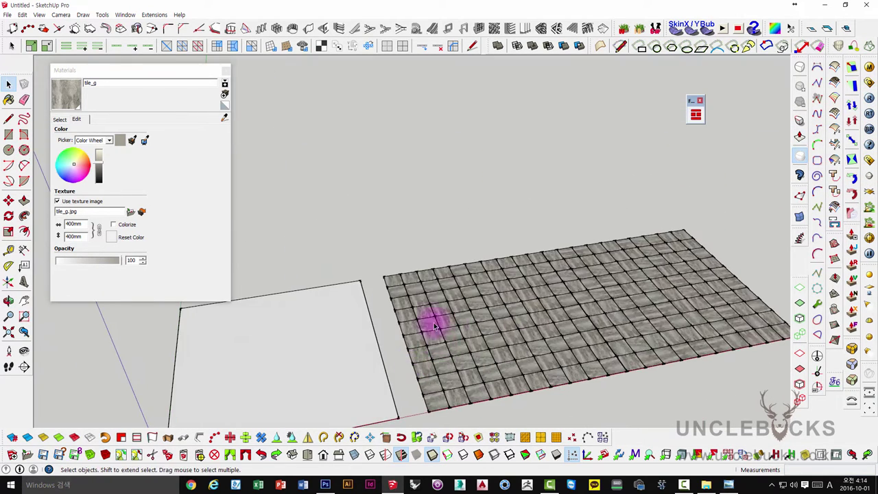
- Copy the combined tile floor lengthwise to double the floor's size
triple_click(601, 247)
mouse_move(601, 247)
middle_down()
mouse_move(588, 323)
mouse_move(561, 310)
middle_up()
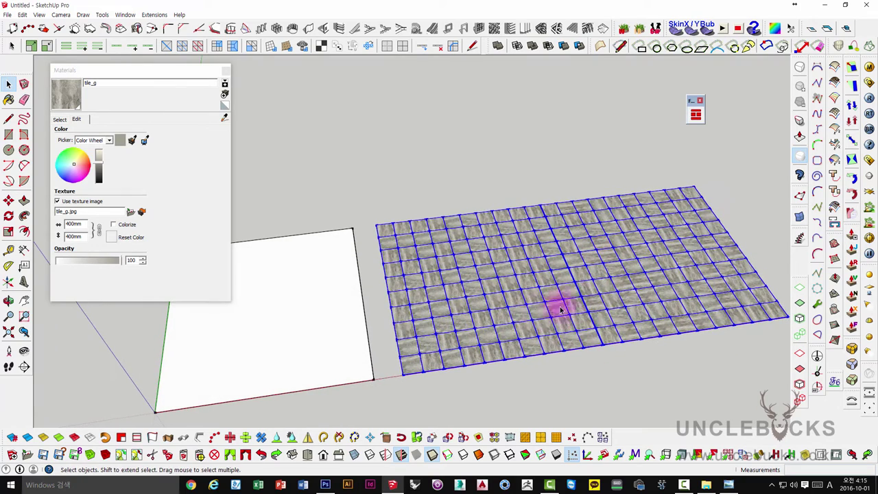
mouse_move(607, 329)
middle_down()
mouse_move(656, 314)
mouse_move(729, 362)
middle_up()
key(m)
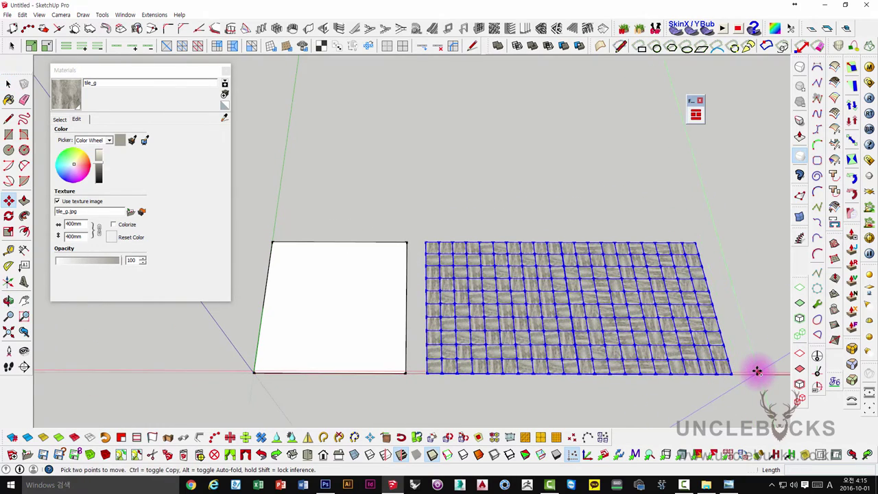
click(757, 369)
key(ctrl)
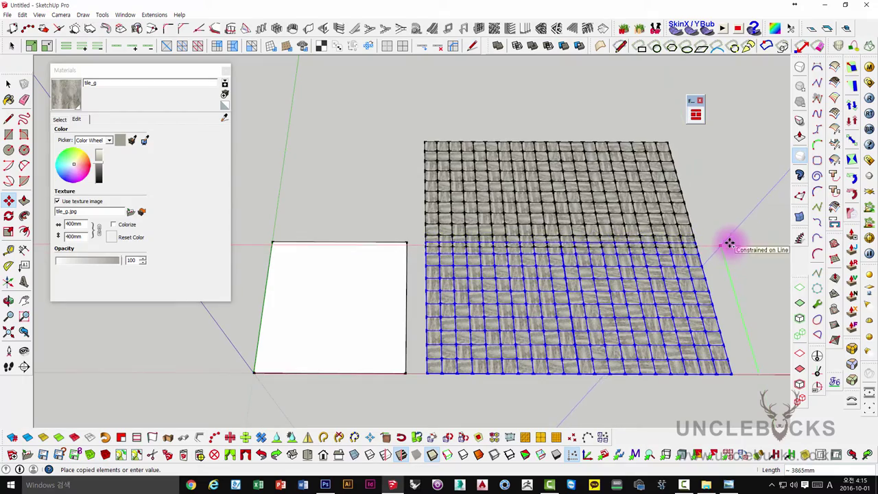
click(729, 240)
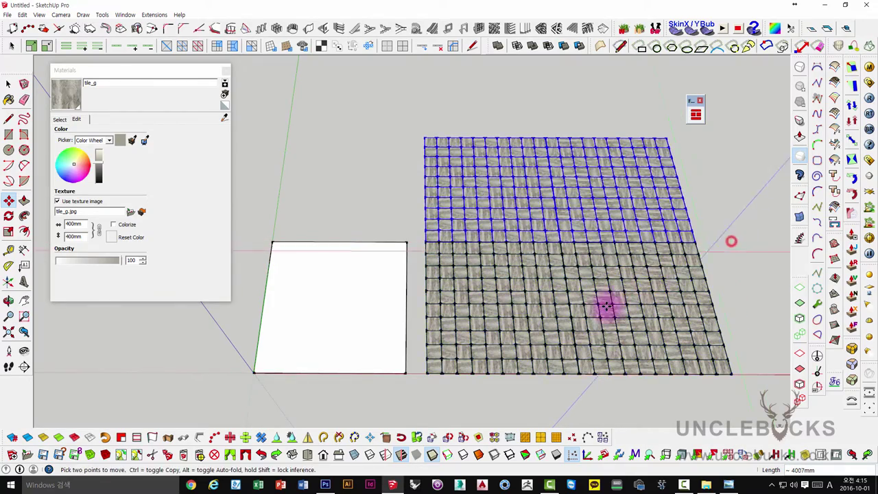
middle_drag(607, 308, 692, 233)
key(space)
scroll(679, 187, up, 3)
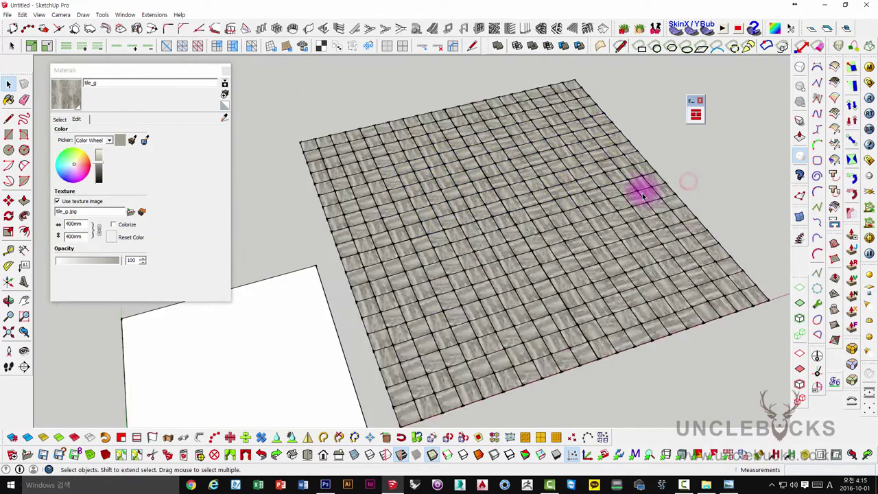
scroll(640, 190, up, 5)
- Inspect the enlarged floor from low angles and box-select all its tiles
mouse_move(439, 309)
middle_down()
mouse_move(566, 222)
mouse_move(498, 282)
mouse_move(525, 304)
mouse_move(469, 290)
middle_up()
mouse_move(392, 340)
middle_down()
mouse_move(431, 299)
mouse_move(348, 336)
middle_up()
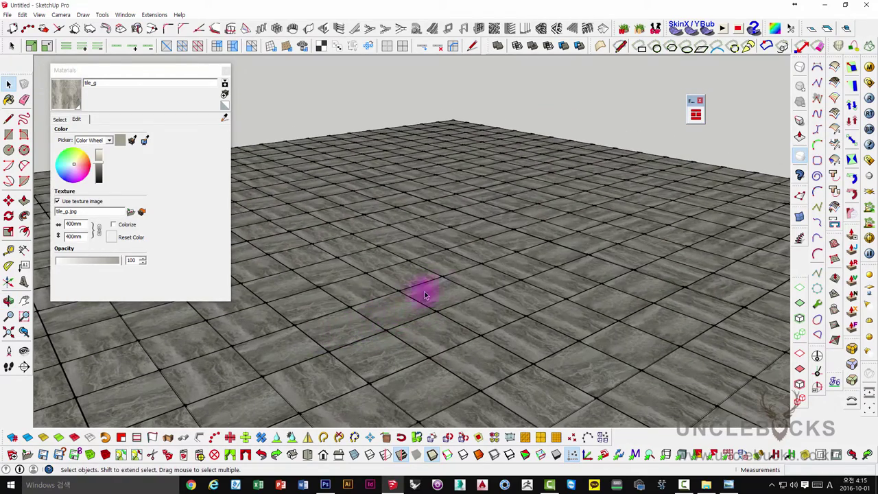
mouse_move(632, 192)
middle_down()
mouse_move(499, 294)
mouse_move(513, 270)
mouse_move(480, 342)
mouse_move(412, 357)
mouse_move(522, 217)
middle_up()
scroll(564, 282, down, 3)
scroll(560, 288, down, 2)
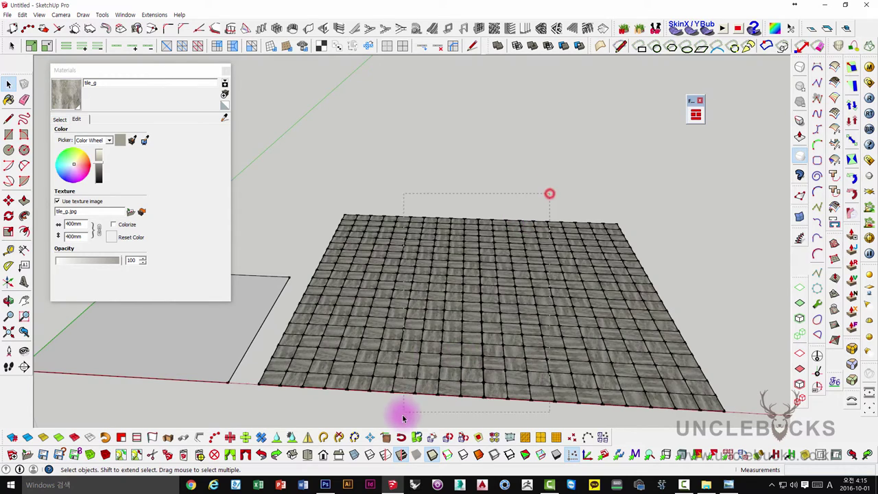
drag(549, 193, 403, 418)
middle_drag(402, 418, 495, 329)
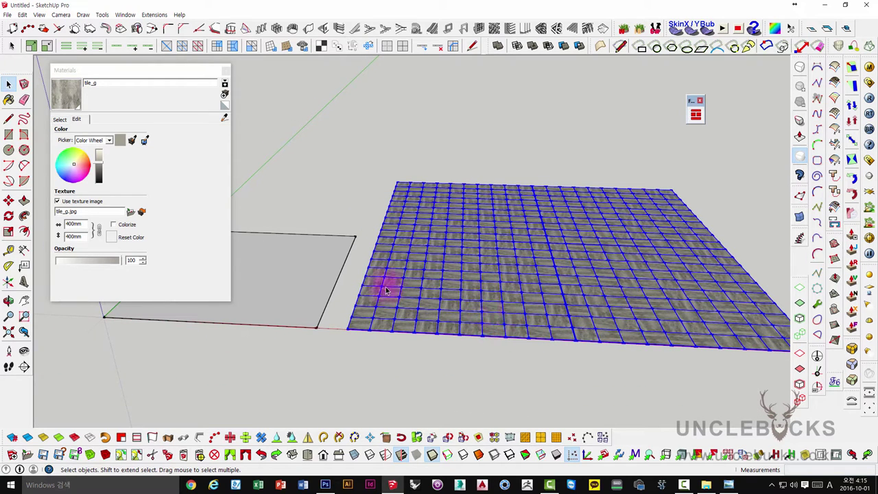
- Delete the selected marble tile floor, leaving the bare grey face
key(Delete)
mouse_move(367, 294)
middle_down()
mouse_move(558, 290)
mouse_move(482, 280)
mouse_move(434, 293)
mouse_move(486, 284)
mouse_move(314, 352)
middle_up()
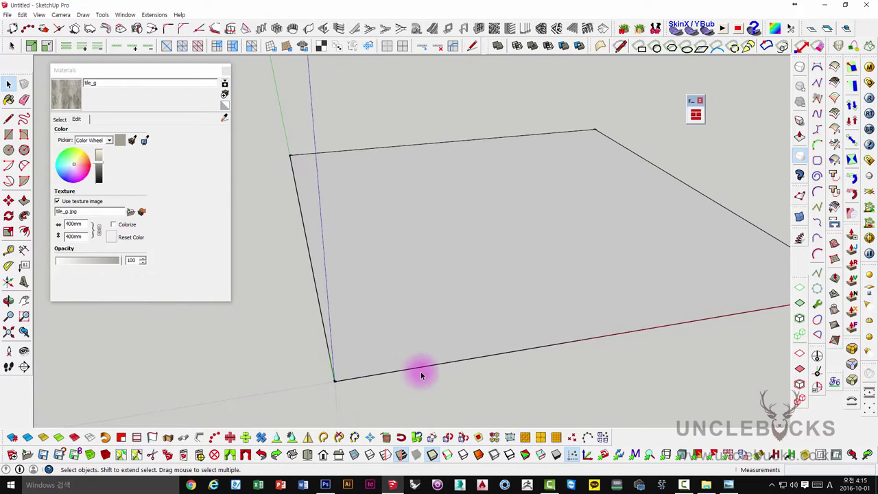
mouse_move(421, 375)
middle_down()
mouse_move(391, 359)
mouse_move(353, 357)
mouse_move(378, 329)
middle_up()
- Paint the bare face with the tile_g texture from the model's materials
click(402, 304)
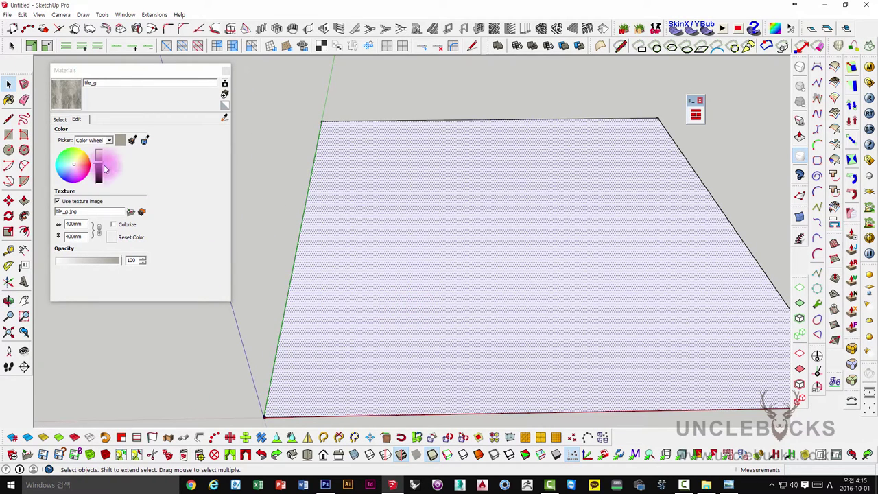
click(59, 119)
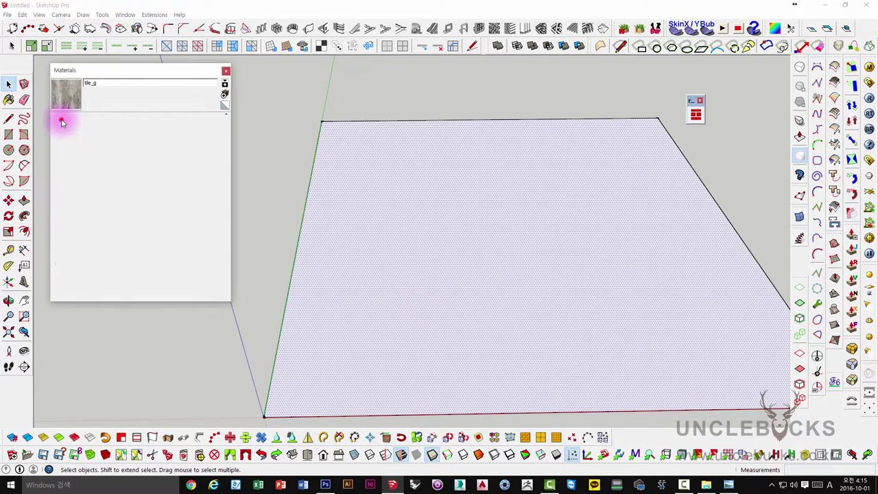
click(386, 312)
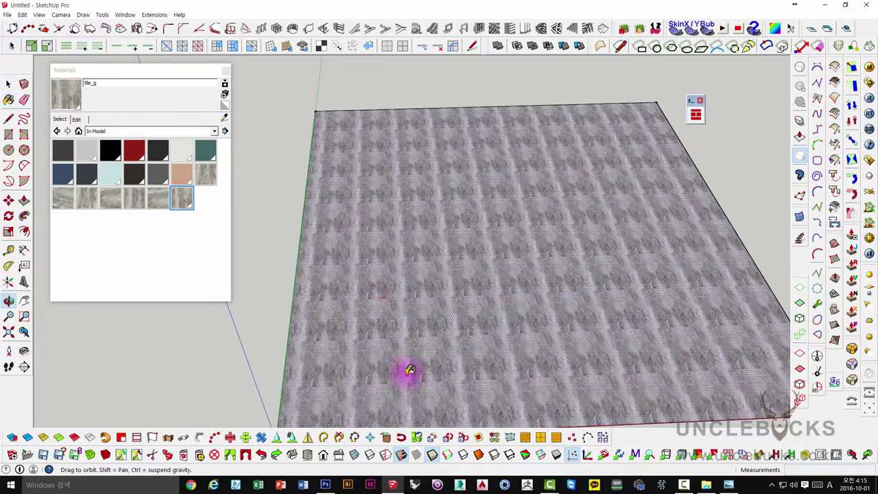
middle_drag(395, 367, 371, 374)
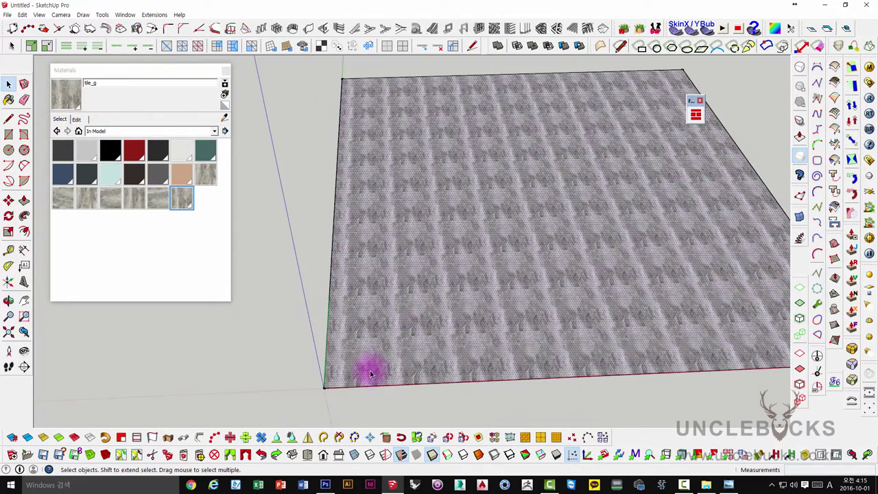
scroll(543, 194, up, 3)
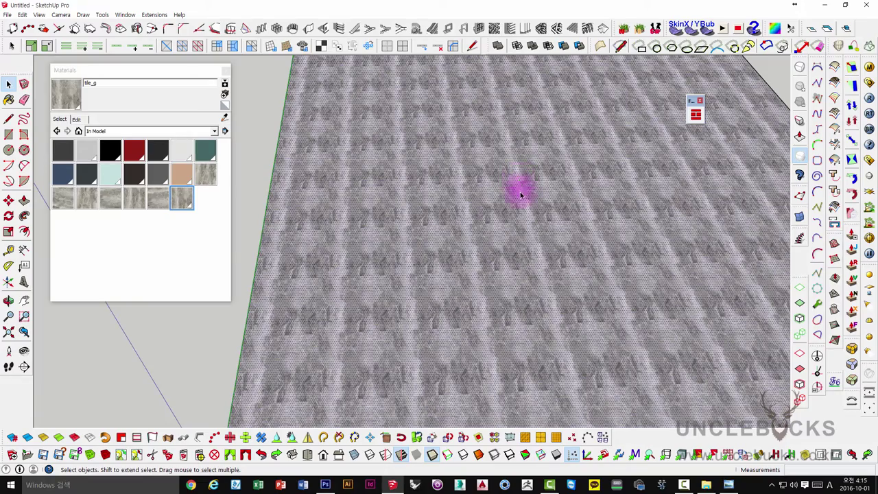
mouse_move(521, 195)
middle_down()
mouse_move(574, 241)
mouse_move(407, 314)
middle_up()
- Undo the tile_g texture so the face turns plain white again
scroll(409, 310, up, 1)
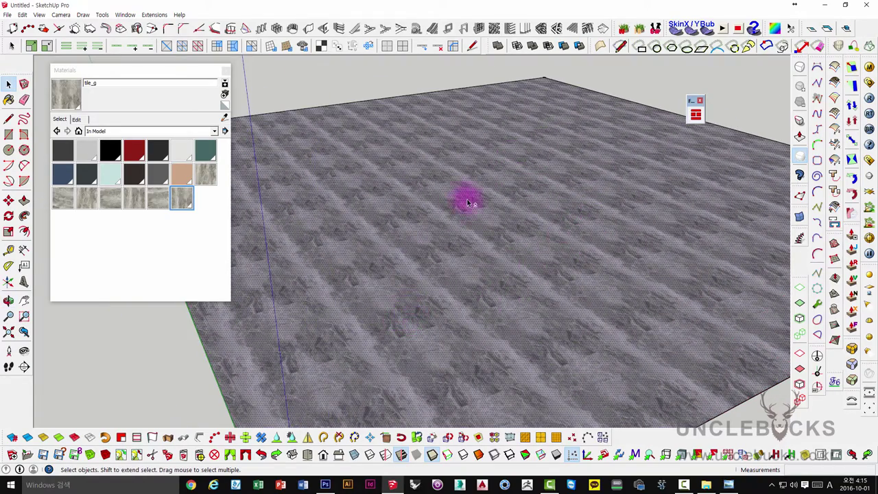
mouse_move(467, 203)
middle_down()
mouse_move(435, 290)
mouse_move(447, 251)
middle_up()
mouse_move(411, 128)
middle_down()
mouse_move(440, 217)
mouse_move(480, 206)
mouse_move(467, 266)
mouse_move(480, 222)
mouse_move(402, 343)
middle_up()
scroll(498, 208, up, 2)
scroll(391, 345, down, 2)
scroll(512, 290, down, 2)
mouse_move(511, 290)
middle_down()
mouse_move(443, 347)
mouse_move(476, 284)
middle_up()
key(ctrl+z)
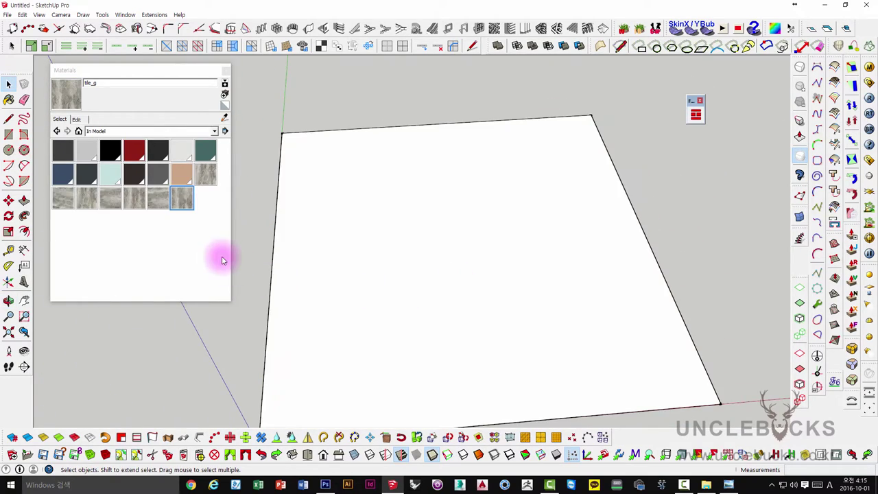
middle_drag(329, 251, 354, 251)
middle_drag(402, 265, 443, 251)
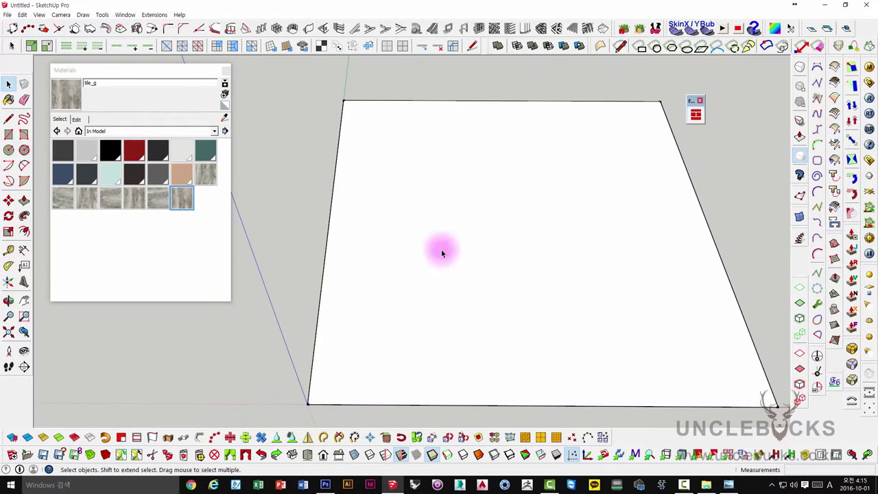
- Test a FloorGenerator tile grid with 0 gap depth on the face, then remove it
click(696, 114)
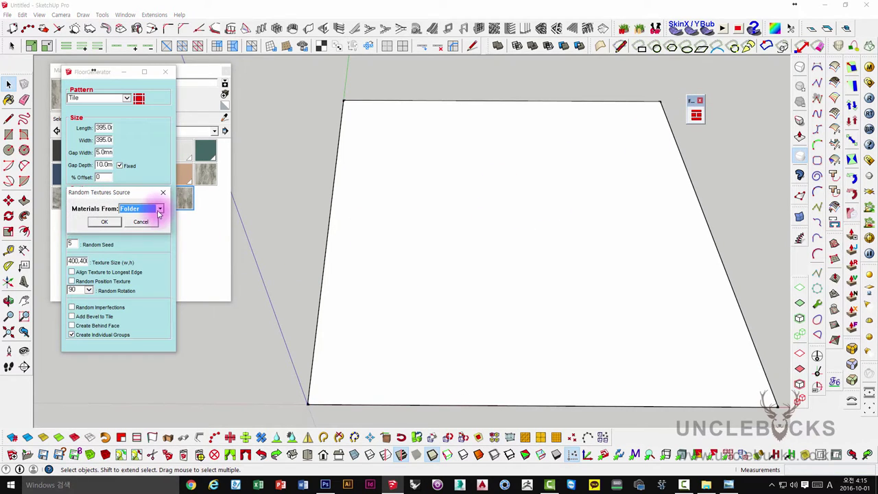
drag(118, 195, 334, 97)
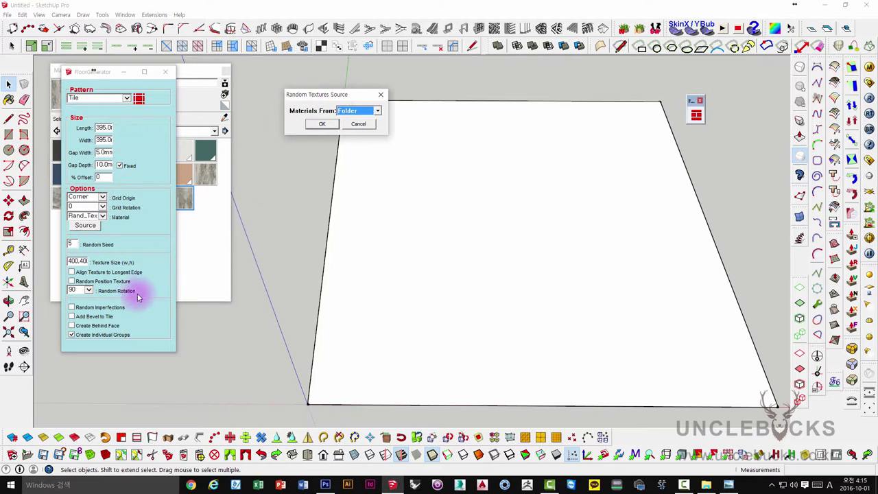
click(357, 126)
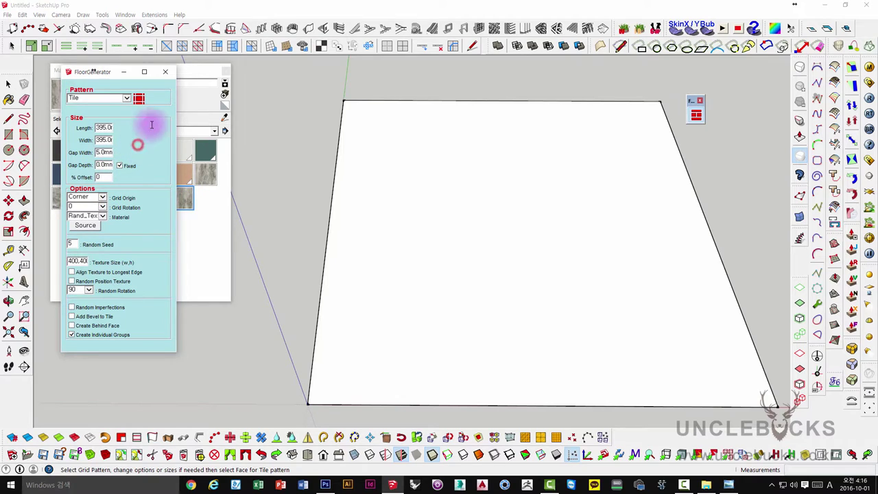
middle_drag(362, 294, 357, 288)
middle_drag(253, 215, 366, 215)
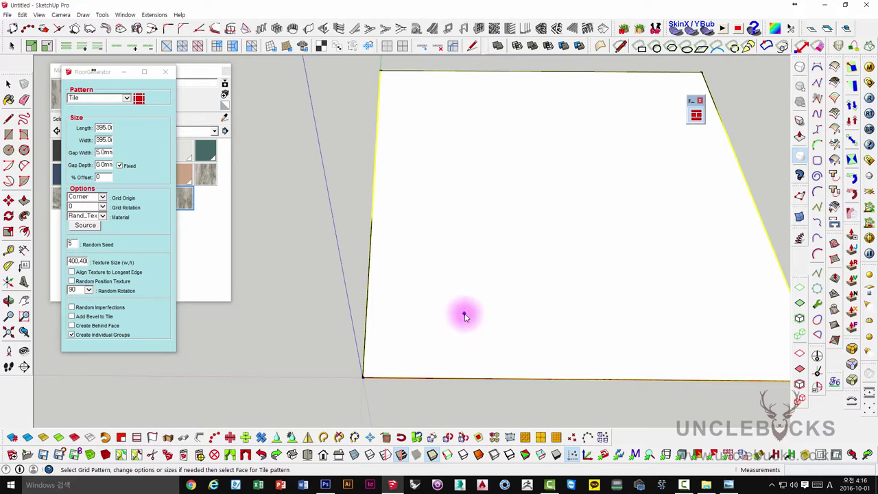
middle_drag(461, 309, 421, 307)
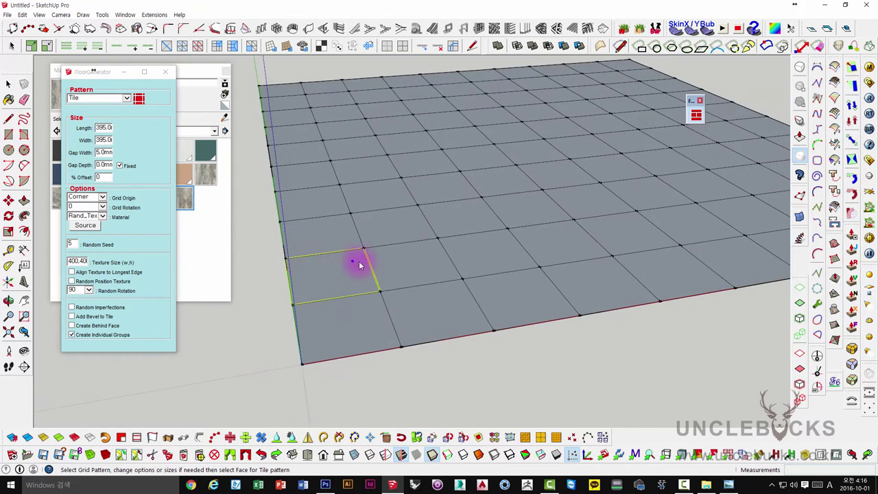
click(100, 228)
click(392, 260)
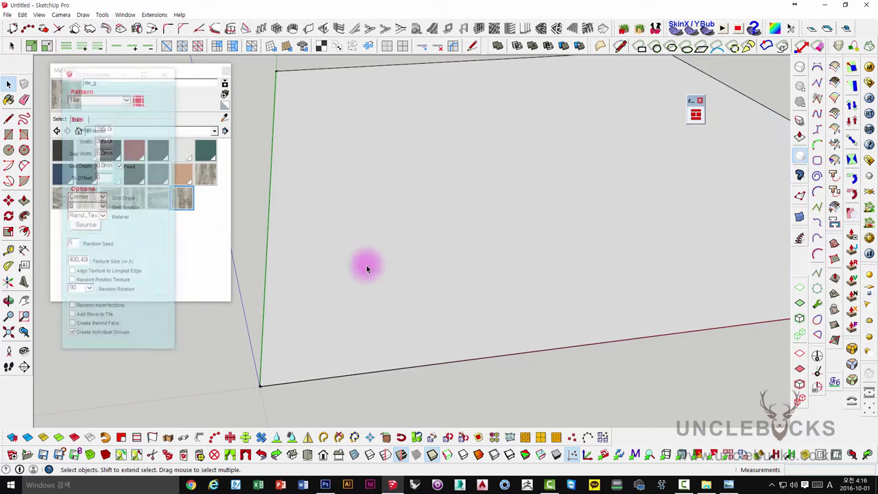
- Generate a random tile grid on the face using model materials tile_d through tile_g
click(696, 113)
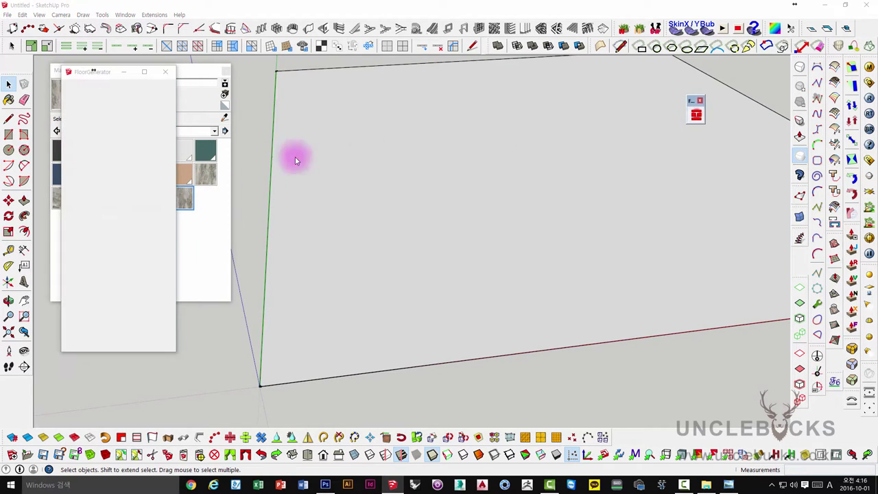
click(100, 226)
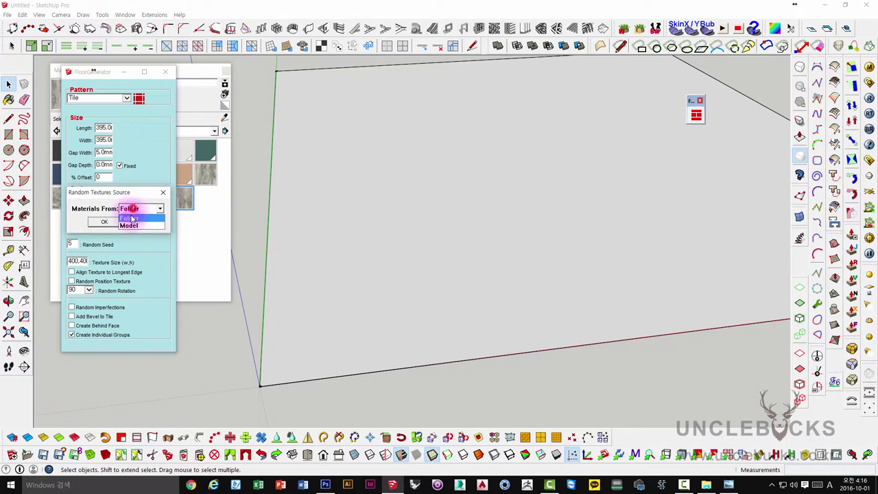
click(118, 224)
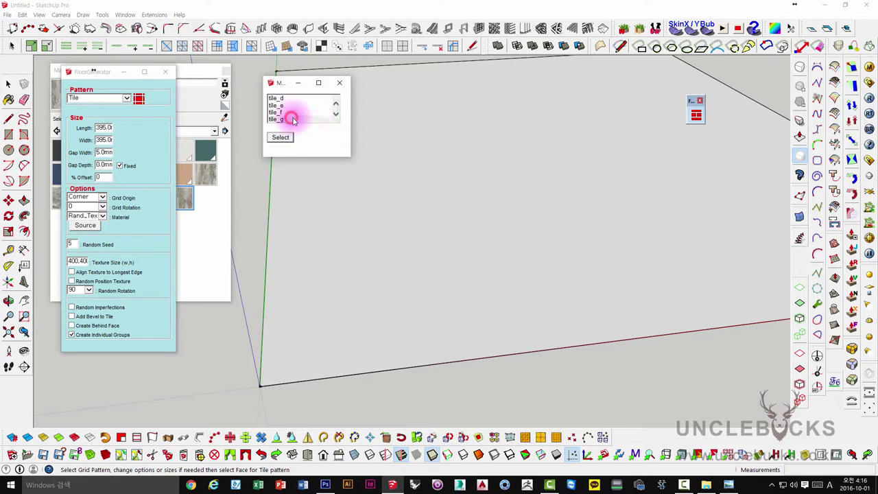
drag(293, 120, 281, 99)
click(280, 138)
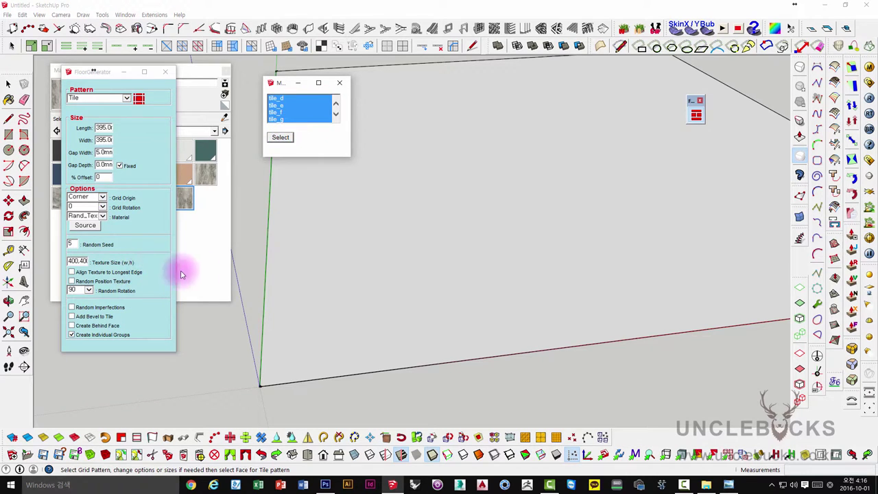
mouse_move(363, 271)
middle_down()
mouse_move(360, 261)
mouse_move(317, 312)
middle_up()
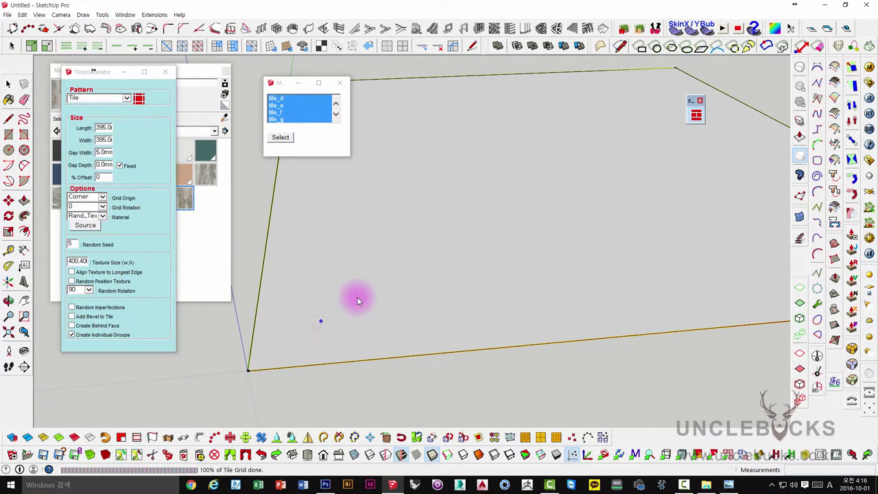
scroll(363, 334, up, 3)
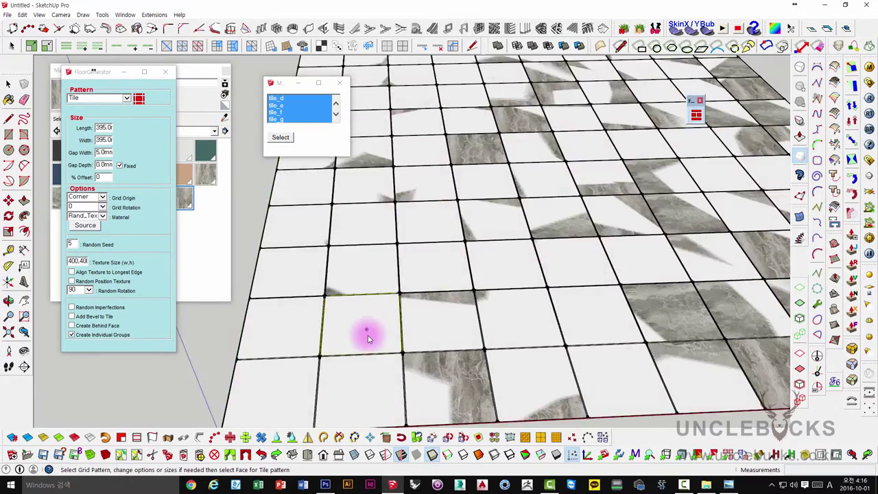
scroll(396, 353, up, 3)
scroll(396, 354, down, 5)
middle_drag(435, 303, 447, 200)
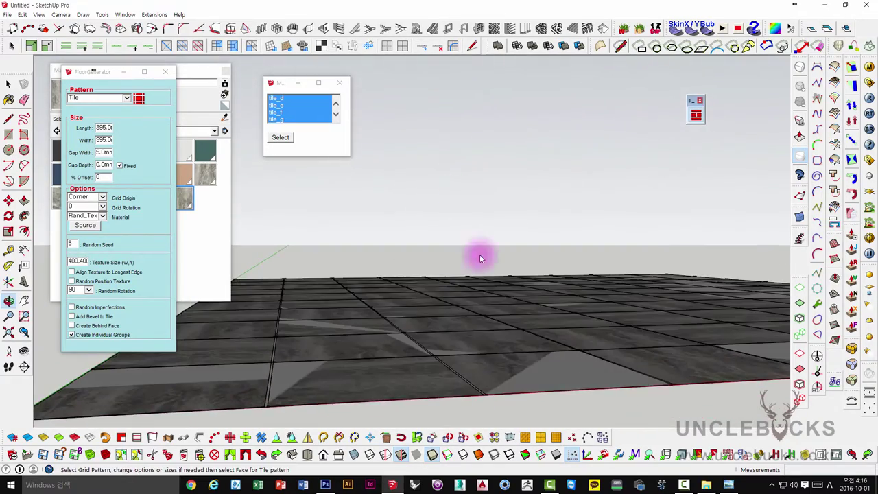
mouse_move(476, 254)
middle_down()
mouse_move(469, 296)
mouse_move(455, 308)
middle_up()
scroll(459, 249, up, 3)
scroll(455, 251, up, 2)
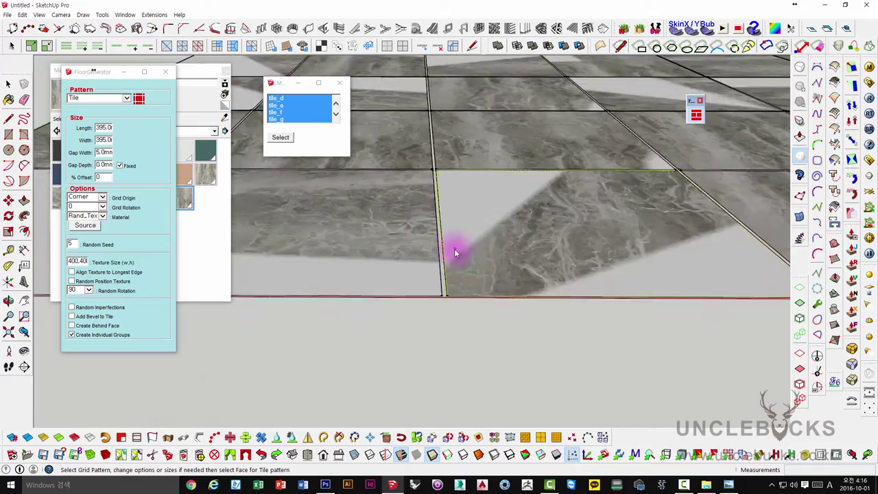
scroll(446, 276, up, 3)
- Close FloorGenerator and zoom in to inspect the random marble tiles
key(space)
scroll(442, 281, down, 2)
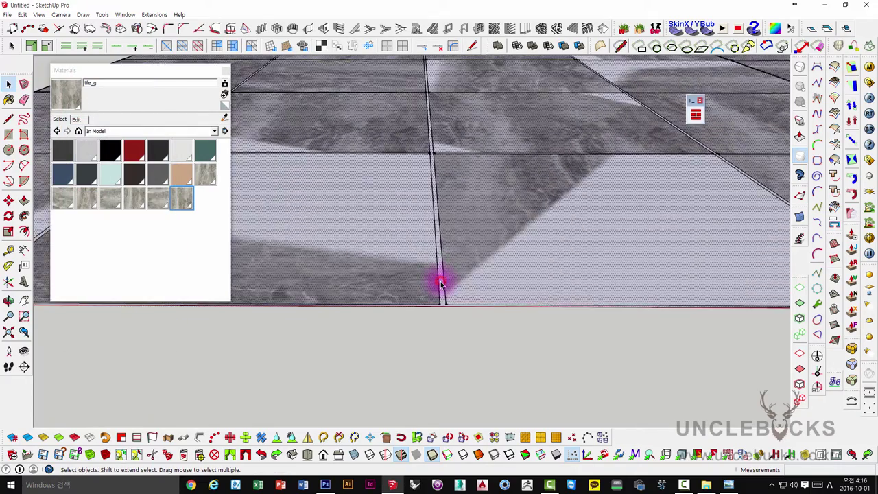
scroll(441, 284, down, 2)
scroll(441, 285, down, 2)
scroll(441, 283, down, 2)
scroll(441, 281, up, 2)
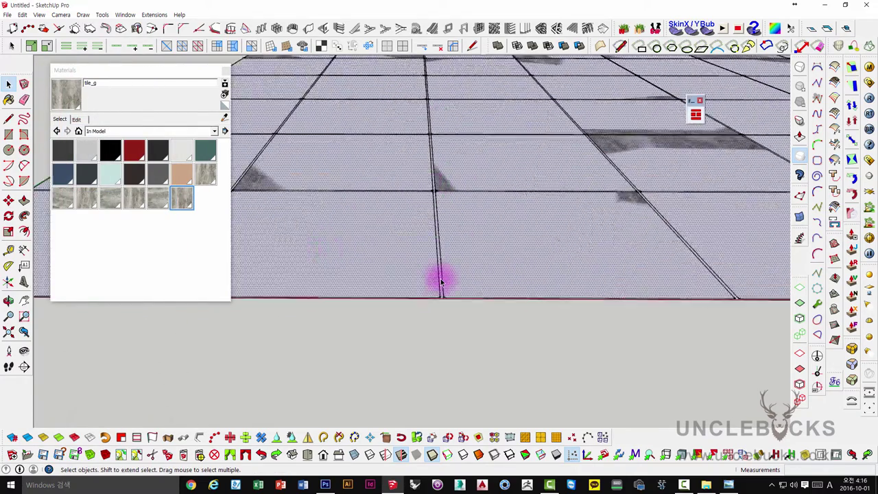
scroll(441, 281, up, 2)
scroll(440, 280, down, 2)
scroll(441, 279, down, 2)
scroll(441, 288, down, 2)
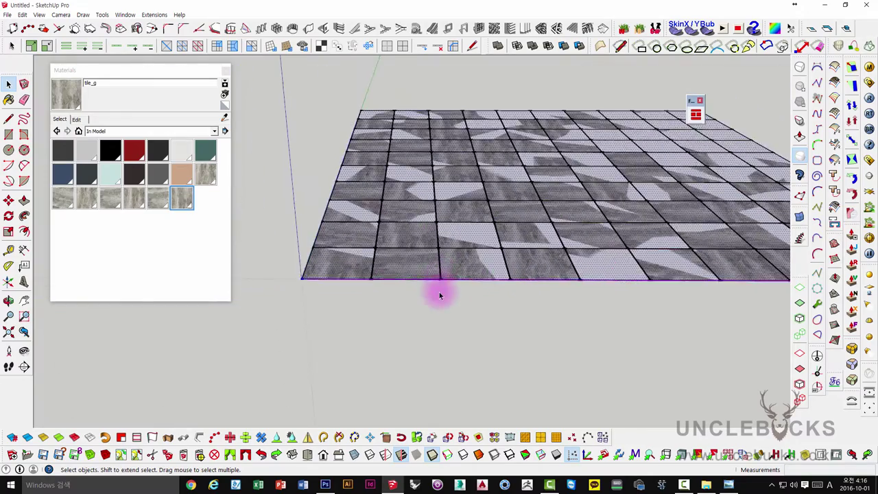
click(416, 304)
scroll(443, 268, up, 2)
scroll(427, 298, up, 3)
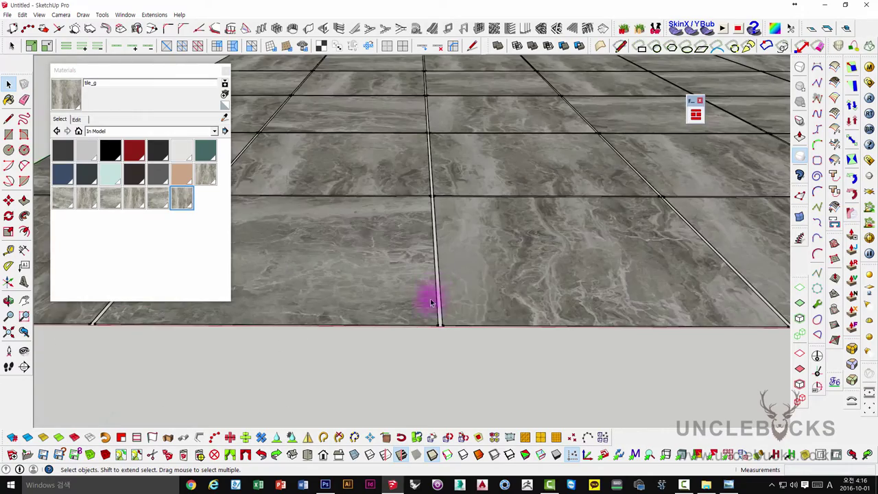
scroll(433, 315, up, 2)
scroll(433, 316, up, 1)
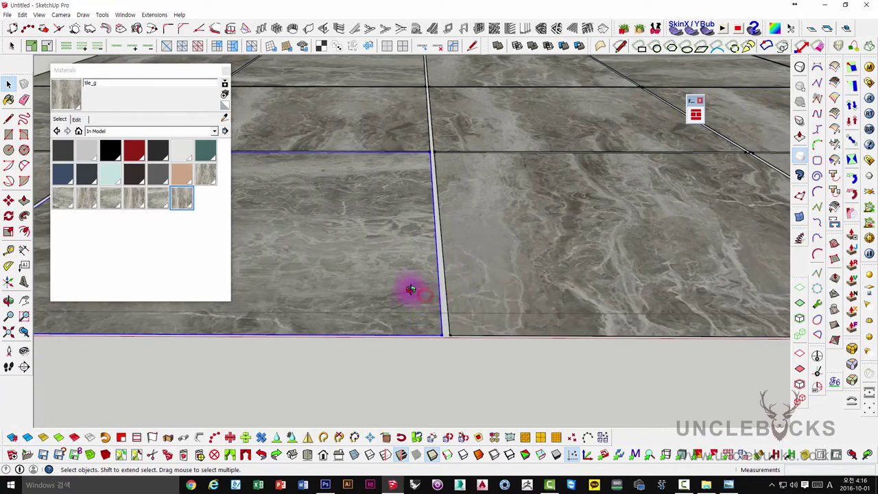
scroll(410, 289, down, 3)
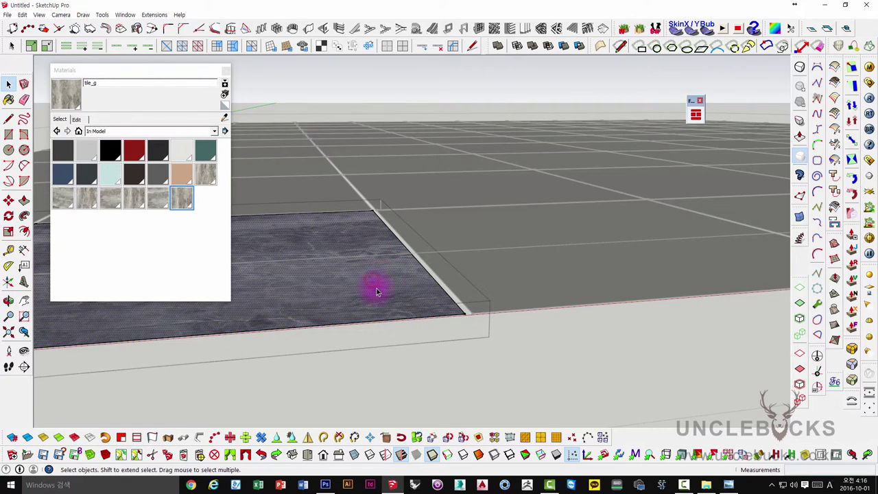
- Delete one tile face, undo to restore it, and view the slab from above
key(Delete)
scroll(432, 301, up, 2)
click(440, 330)
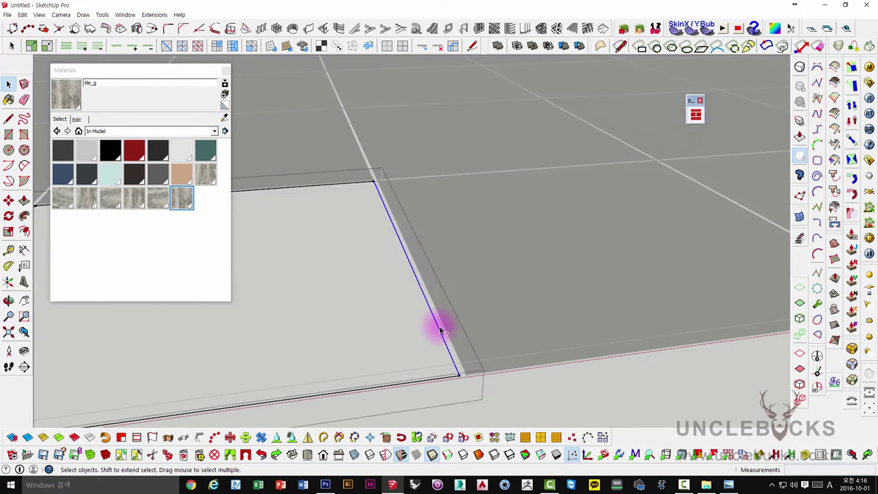
key(ctrl+z)
scroll(438, 314, down, 1)
scroll(439, 312, down, 3)
scroll(440, 298, down, 2)
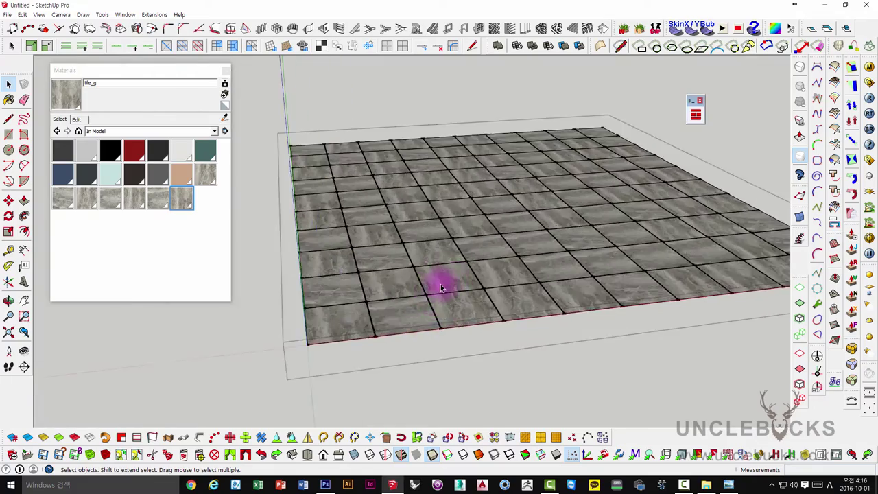
mouse_move(441, 288)
middle_down()
mouse_move(447, 299)
mouse_move(406, 374)
middle_up()
scroll(417, 335, up, 2)
scroll(457, 280, up, 1)
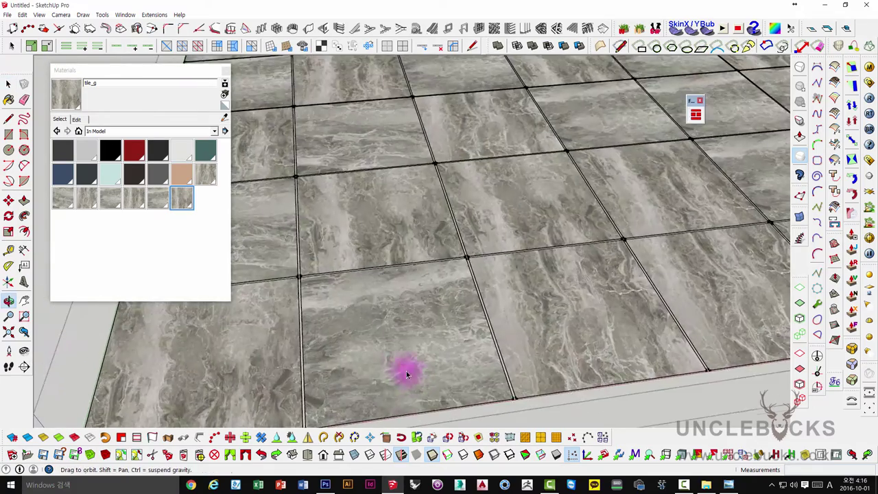
scroll(404, 371, down, 2)
scroll(396, 334, down, 1)
middle_drag(396, 333, 362, 378)
scroll(272, 376, up, 1)
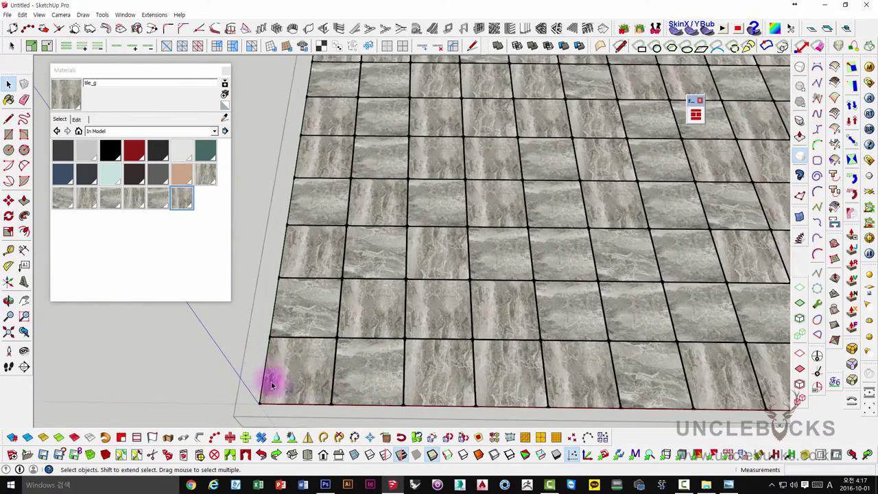
middle_drag(272, 384, 226, 322)
click(9, 133)
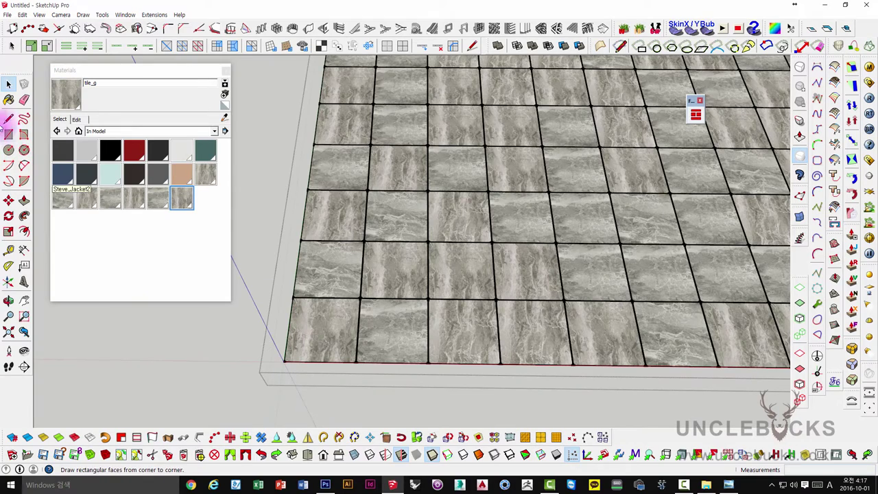
scroll(290, 372, up, 1)
scroll(286, 364, up, 2)
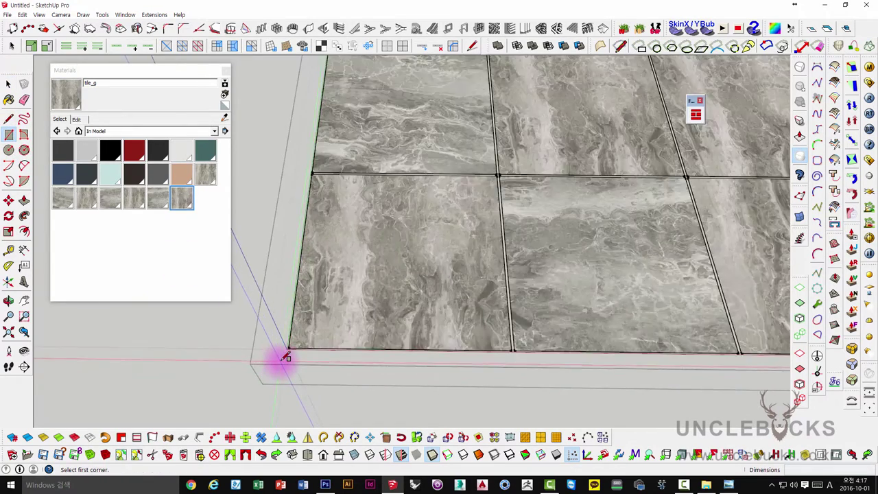
scroll(283, 359, up, 2)
click(297, 336)
scroll(411, 281, down, 3)
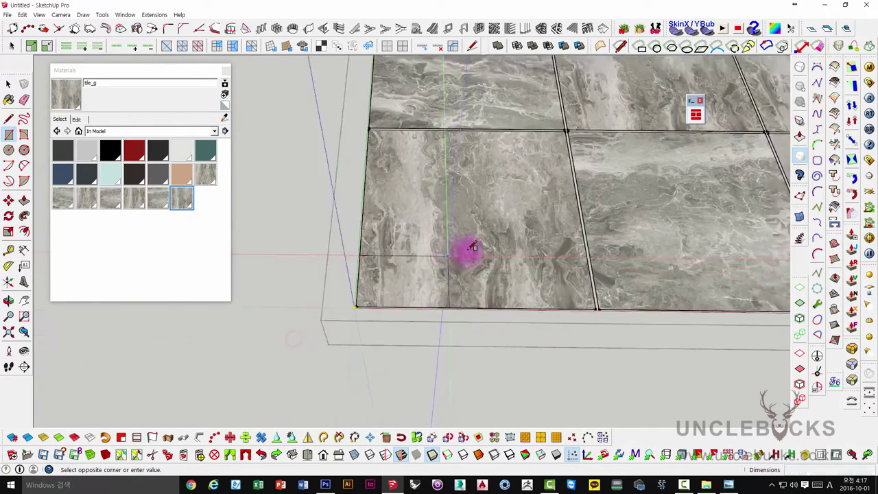
scroll(486, 237, down, 3)
scroll(502, 229, down, 3)
scroll(480, 260, down, 3)
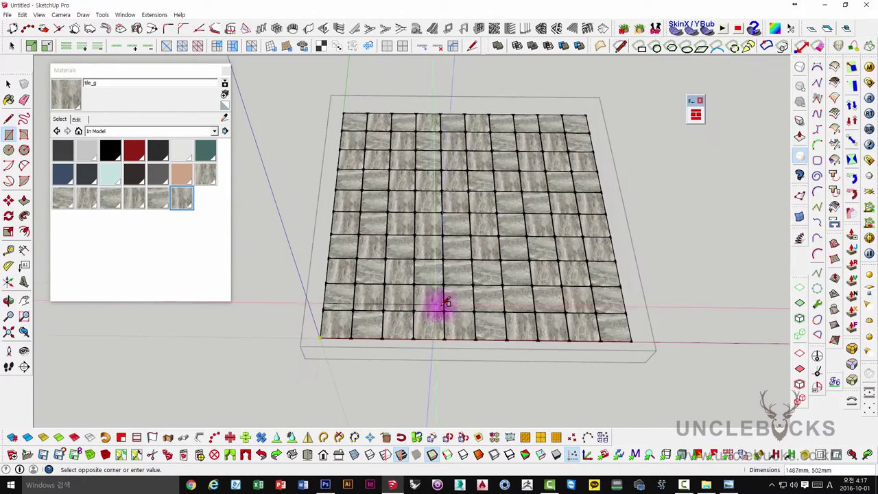
click(428, 300)
key(space)
scroll(333, 389, up, 2)
scroll(382, 284, up, 3)
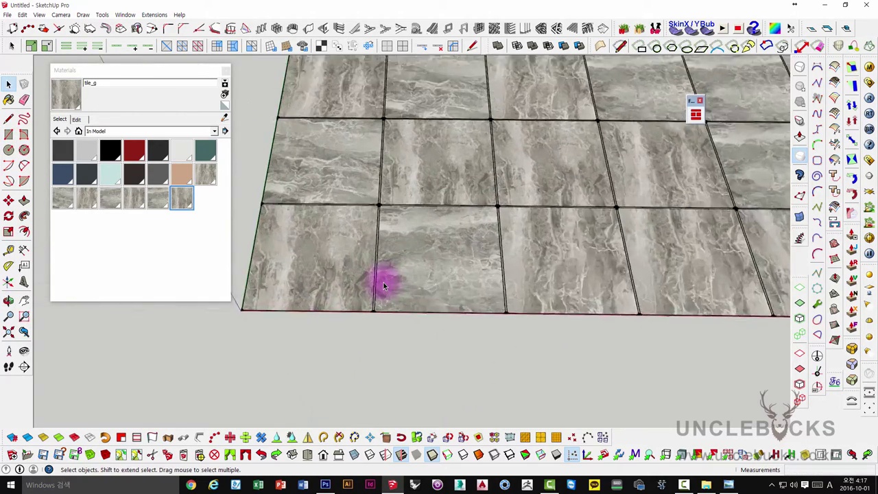
scroll(382, 284, up, 2)
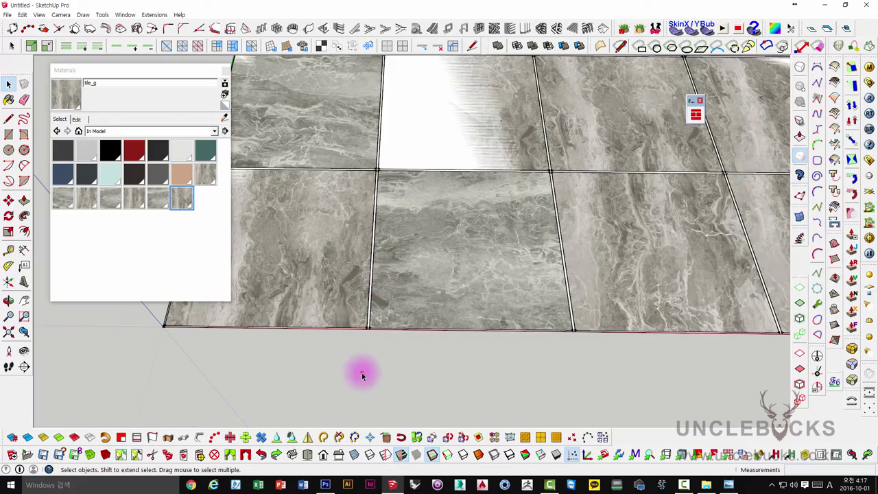
scroll(362, 318, up, 3)
scroll(366, 317, up, 3)
mouse_move(366, 339)
middle_down()
mouse_move(427, 268)
mouse_move(440, 332)
middle_up()
scroll(439, 274, down, 3)
scroll(458, 276, down, 3)
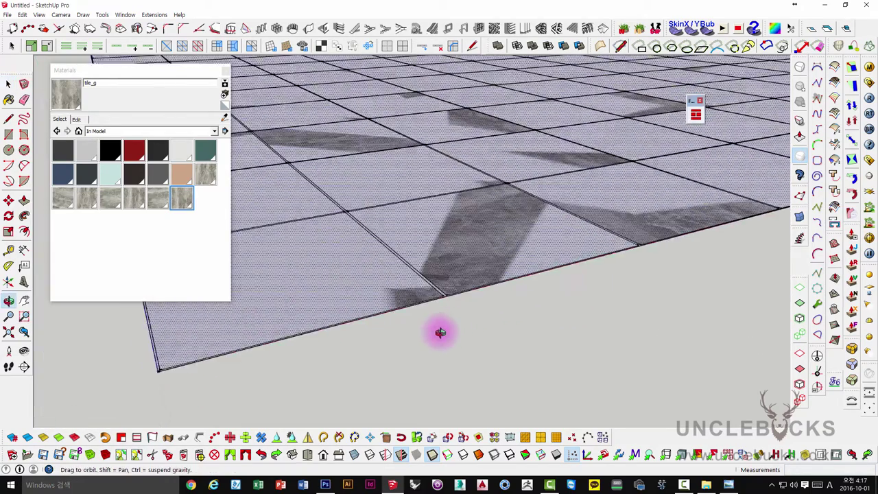
scroll(446, 280, up, 2)
scroll(455, 276, up, 2)
scroll(467, 277, up, 2)
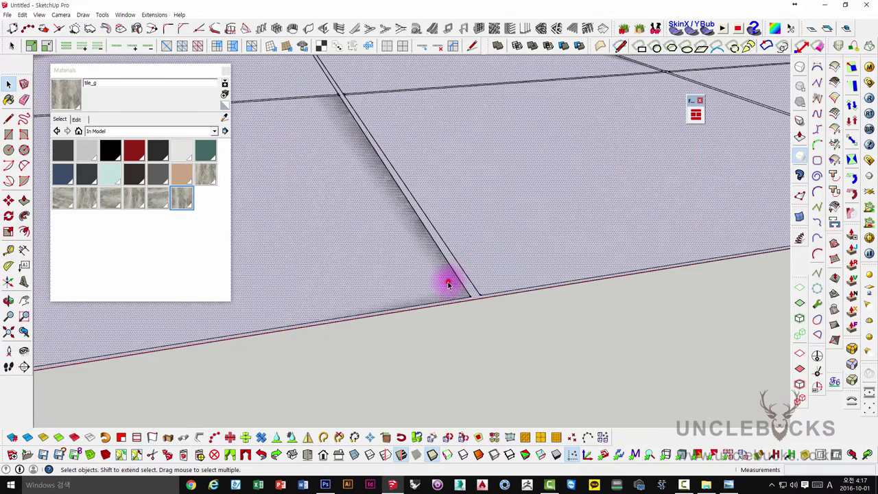
scroll(447, 283, down, 3)
scroll(456, 288, down, 2)
mouse_move(453, 274)
middle_down()
mouse_move(461, 292)
mouse_move(451, 280)
middle_up()
scroll(453, 301, up, 2)
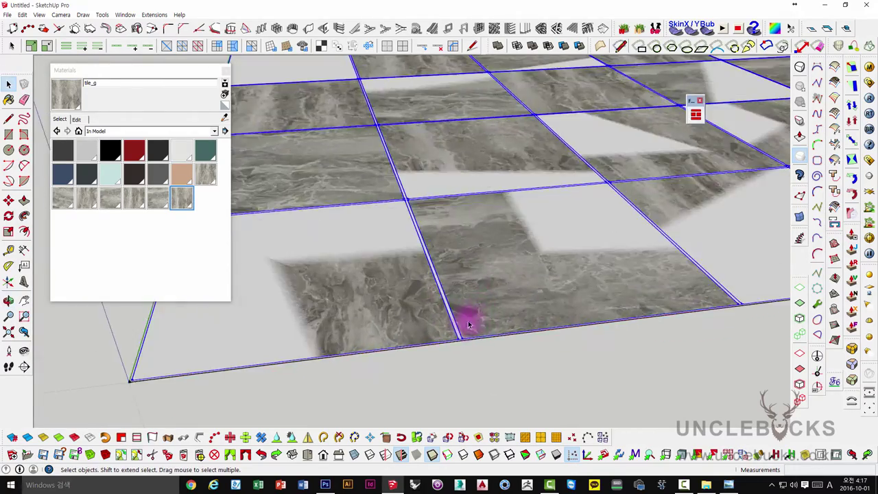
scroll(463, 329, up, 3)
scroll(459, 354, up, 2)
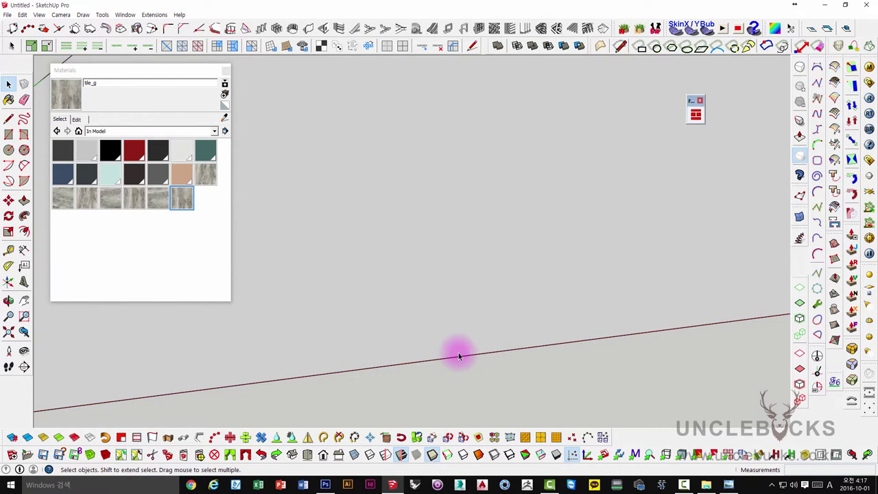
- Select the plain square face and open FloorGenerator's pattern list, skipping the texture source prompt
click(459, 355)
scroll(458, 353, down, 1)
scroll(456, 342, down, 2)
scroll(455, 337, down, 2)
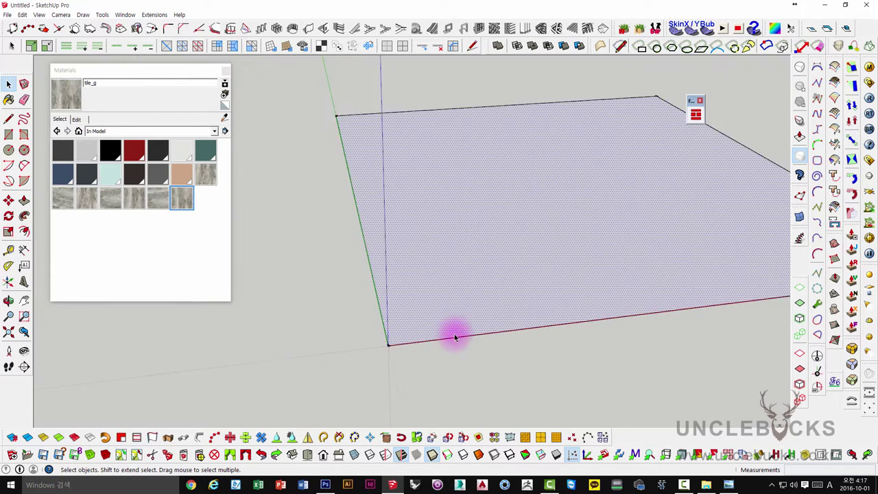
mouse_move(454, 337)
middle_down()
mouse_move(483, 288)
mouse_move(391, 347)
mouse_move(377, 327)
mouse_move(300, 291)
middle_up()
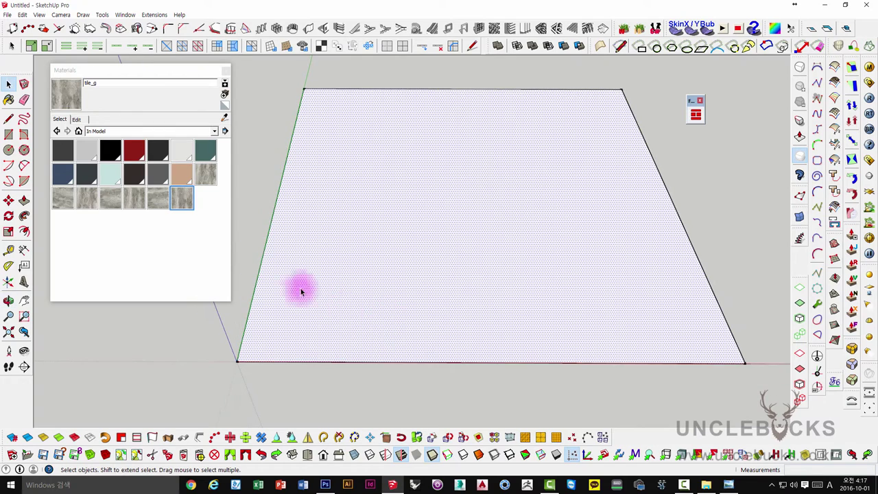
mouse_move(257, 222)
middle_down()
mouse_move(384, 231)
mouse_move(331, 188)
middle_up()
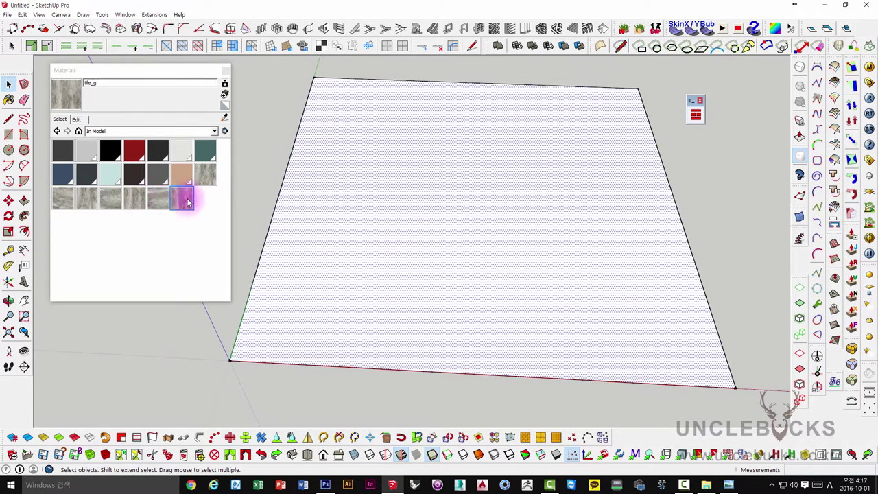
click(695, 114)
click(141, 221)
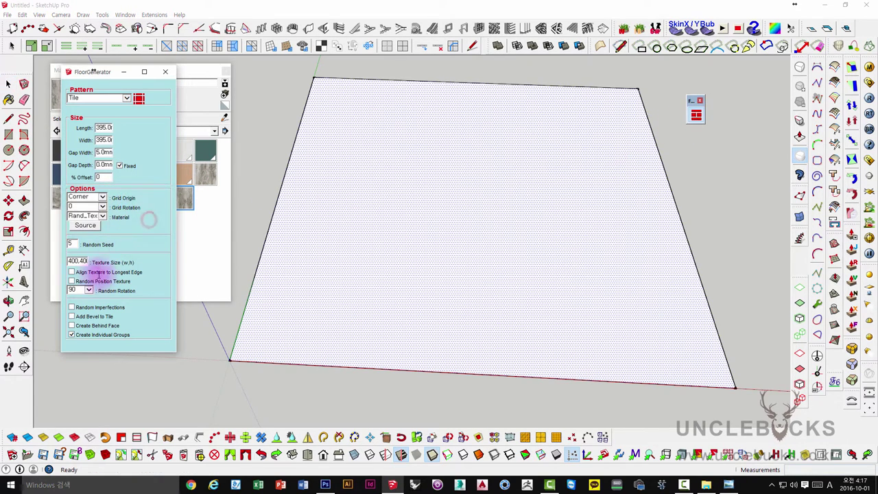
click(122, 270)
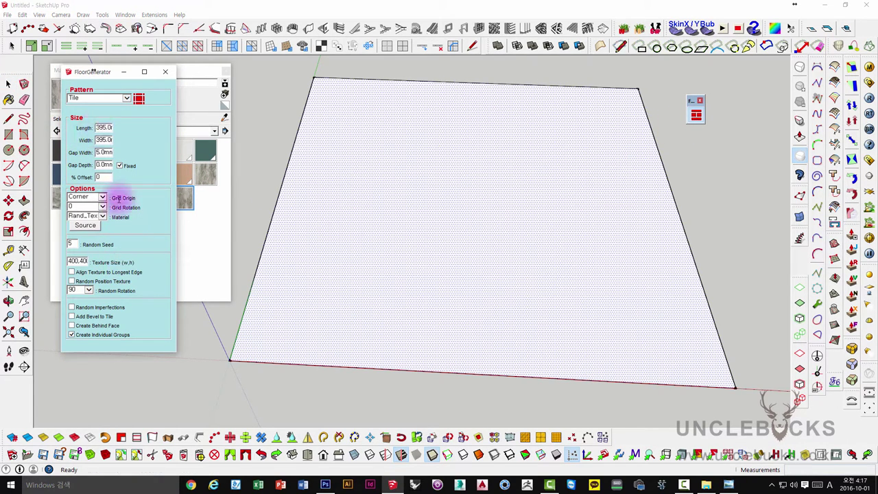
click(94, 99)
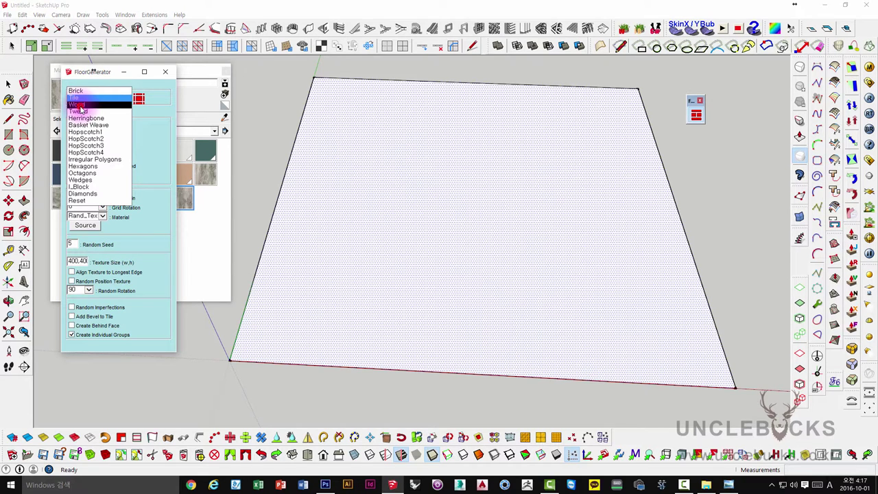
- Choose the Wood pattern and keep random textures coming from a folder
click(80, 106)
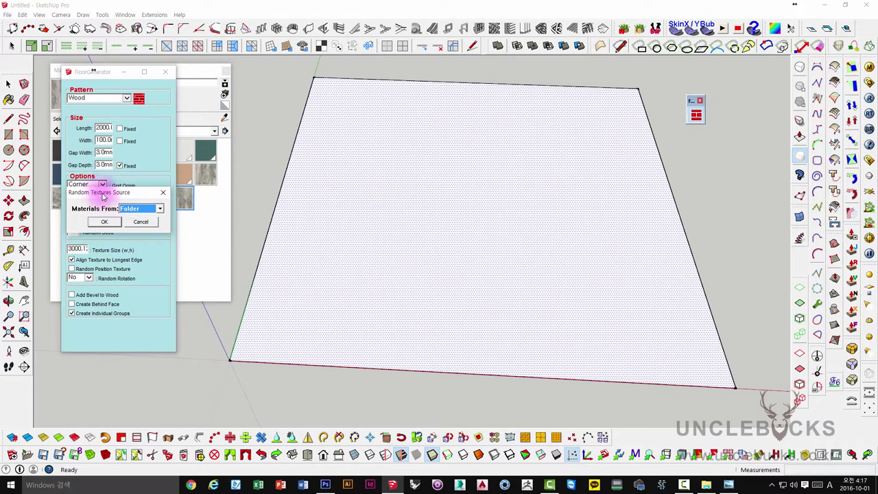
drag(98, 191, 111, 120)
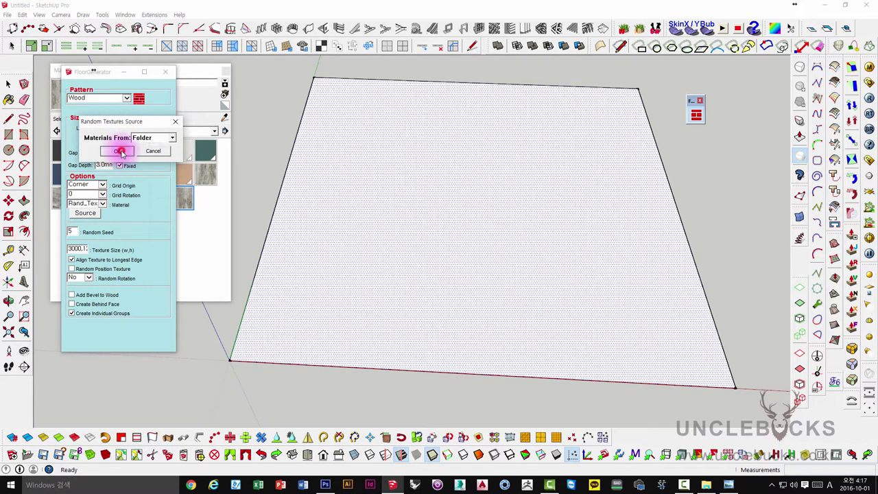
click(119, 152)
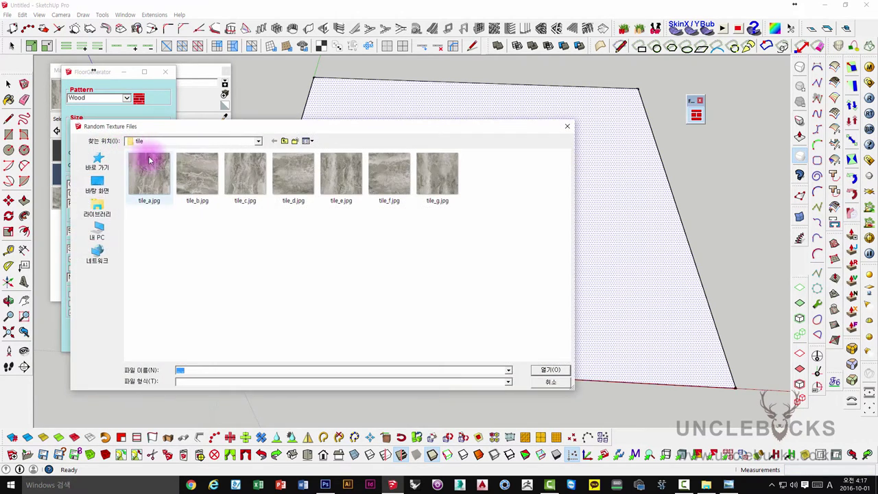
- Open the wood texture folder and show its files as large icons
click(285, 141)
double_click(199, 179)
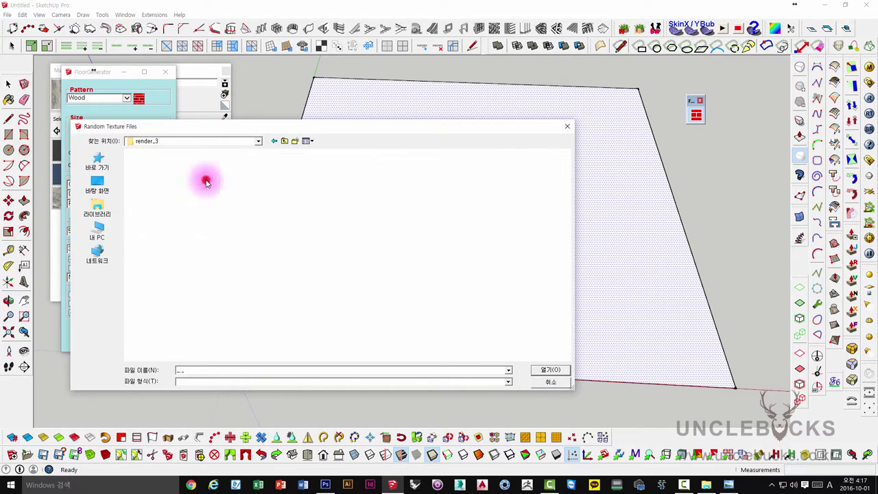
click(306, 140)
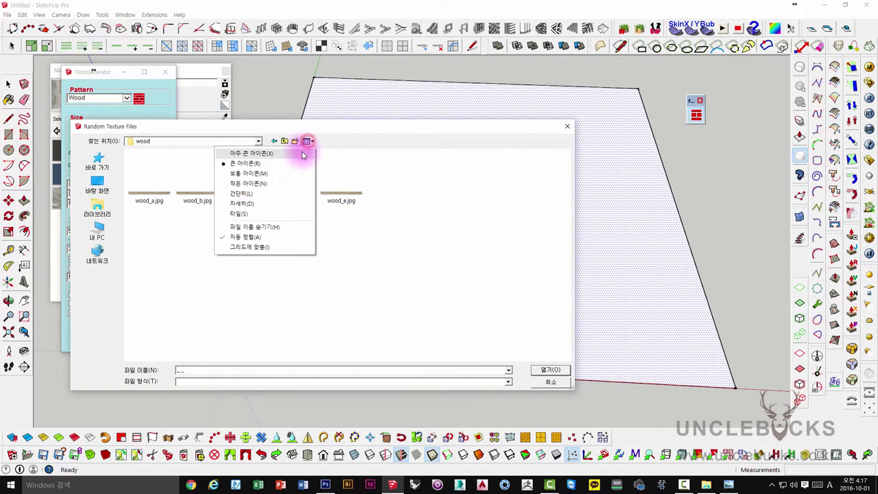
click(301, 157)
- Move the file chooser aside and open wood_1.jpg in a large preview
drag(568, 190, 564, 277)
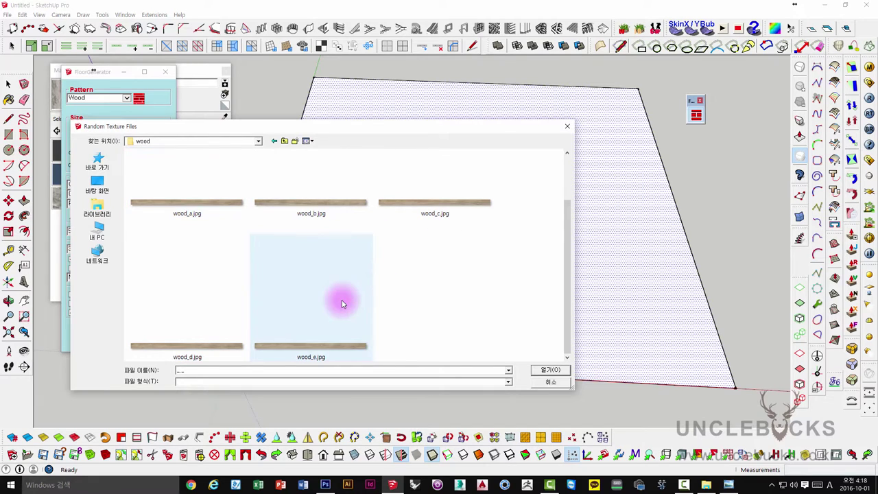
drag(221, 129, 355, 75)
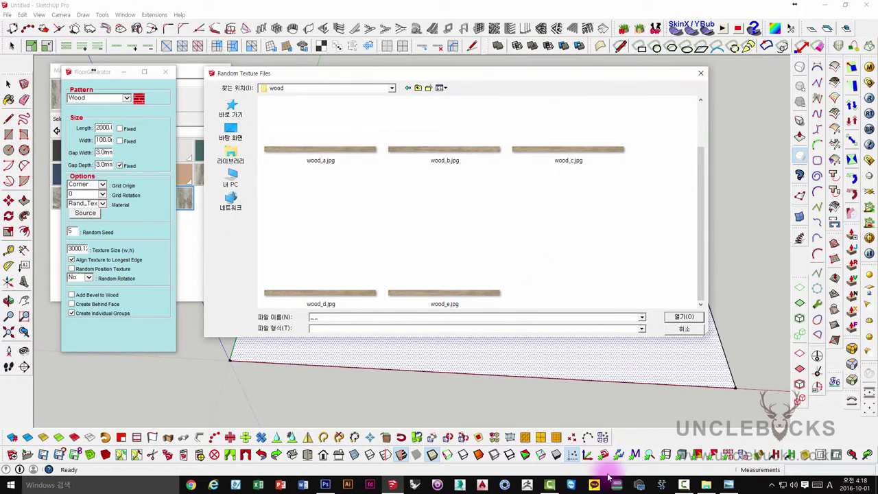
mouse_move(728, 485)
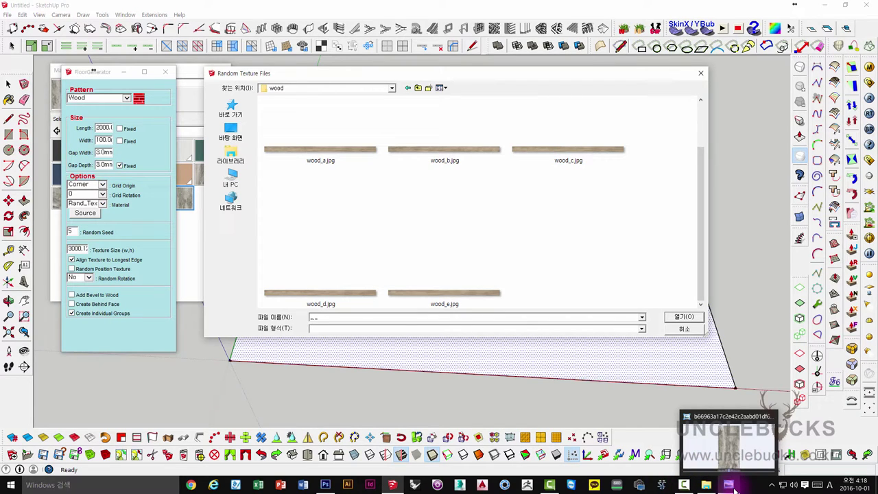
click(730, 484)
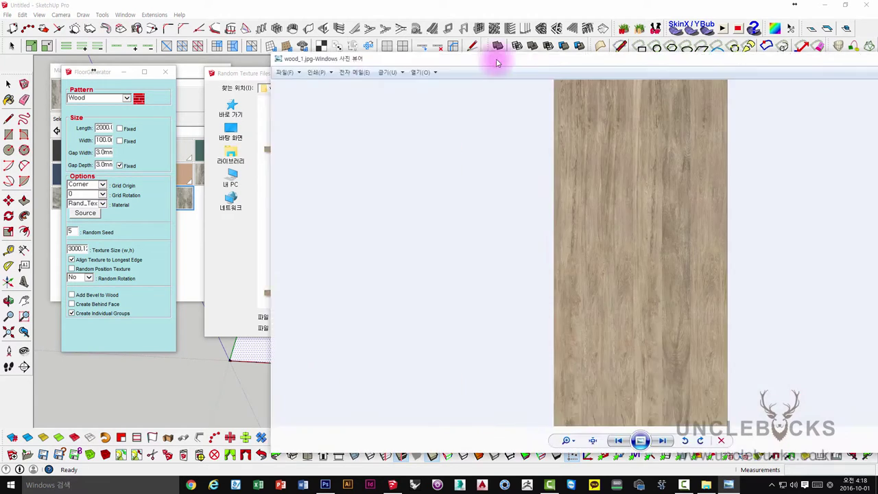
drag(493, 55, 323, 55)
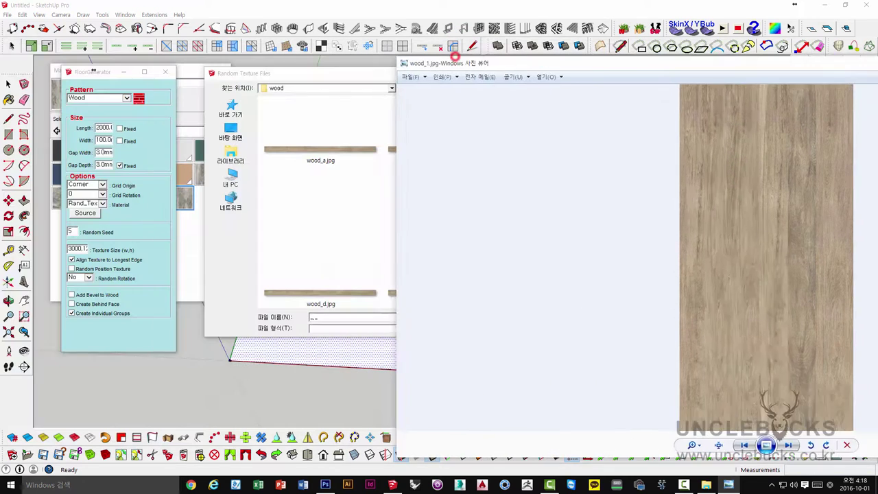
- Move the wood_1.jpg photo viewer off to the right to uncover the wood thumbnails
drag(459, 51, 877, 55)
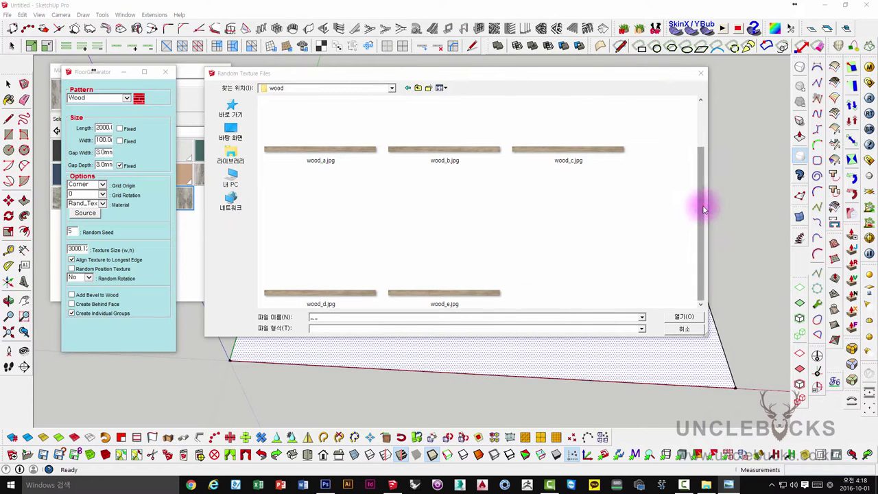
mouse_move(702, 201)
mouse_down()
mouse_move(703, 147)
mouse_move(690, 219)
mouse_up()
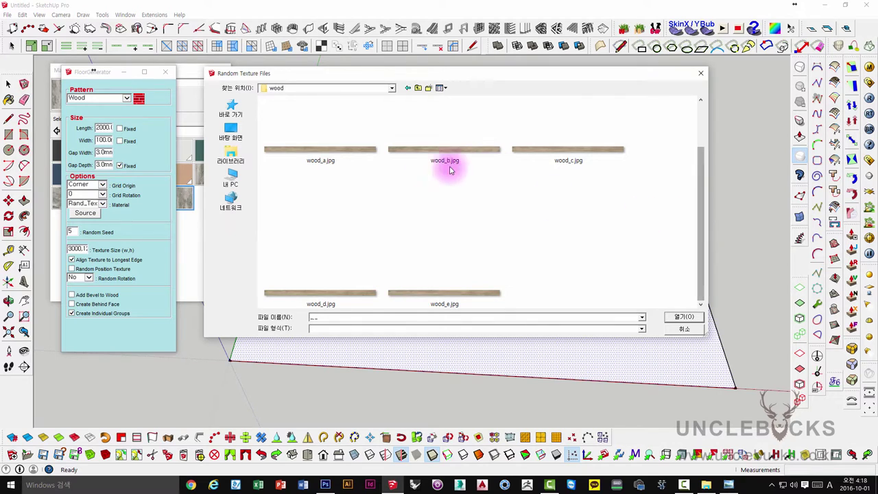
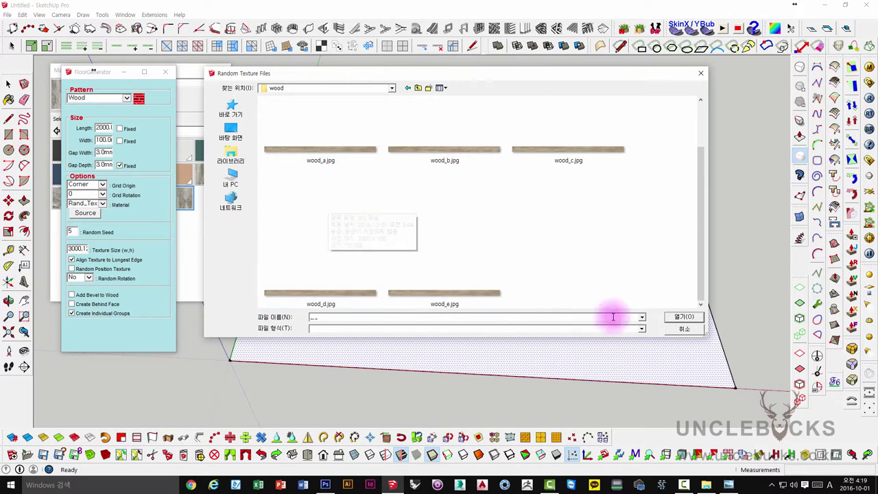
- Load wood_b–wood_e as the Wood pattern's textures, then move the Materials window right
click(683, 318)
click(343, 203)
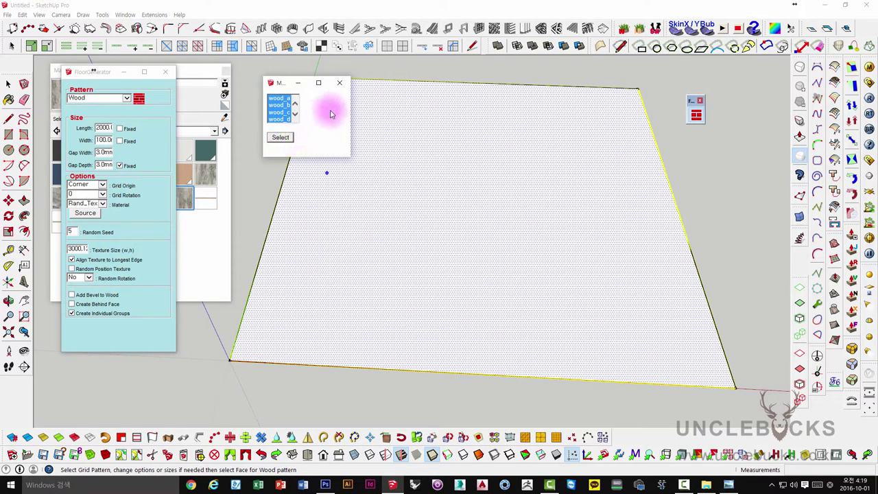
click(342, 85)
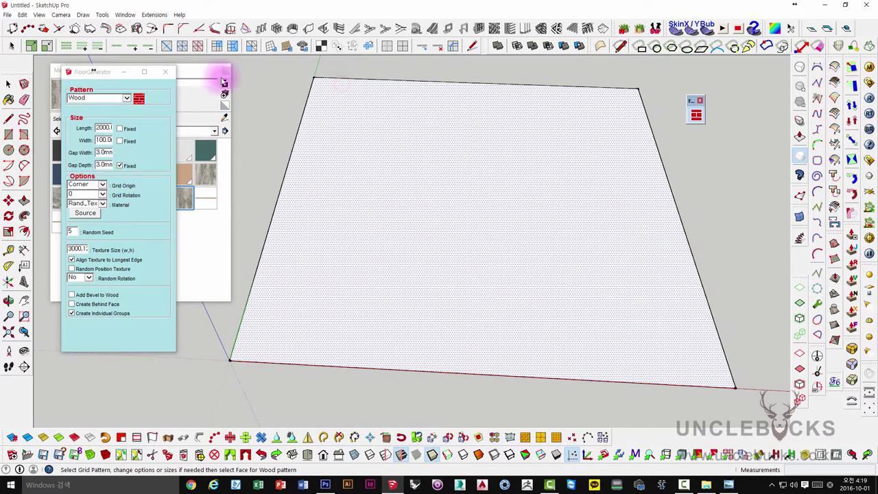
mouse_move(222, 73)
mouse_down()
mouse_move(196, 73)
mouse_move(467, 75)
mouse_up()
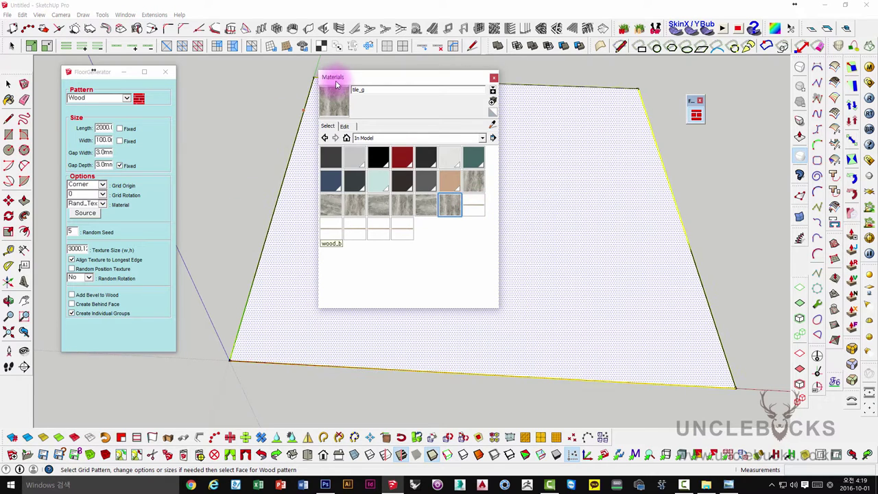
- Open the wood_a material's Edit settings, showing its 3000mm by 120mm texture size
drag(338, 78, 557, 106)
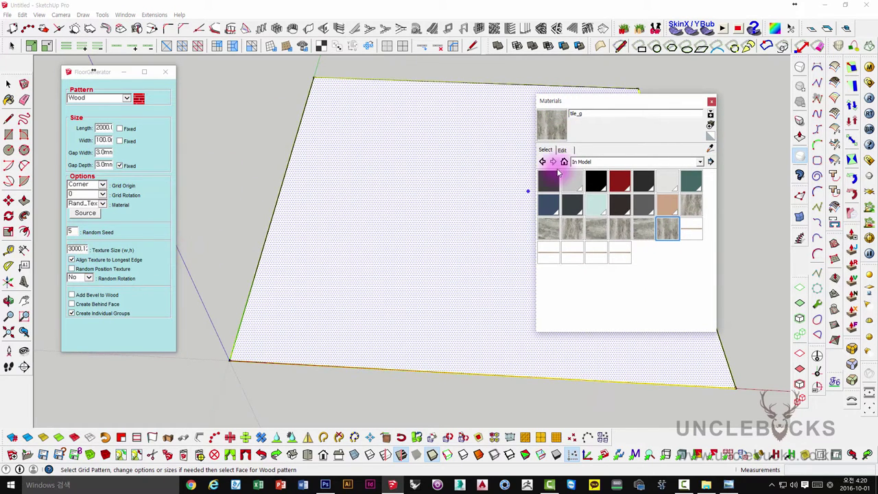
click(689, 229)
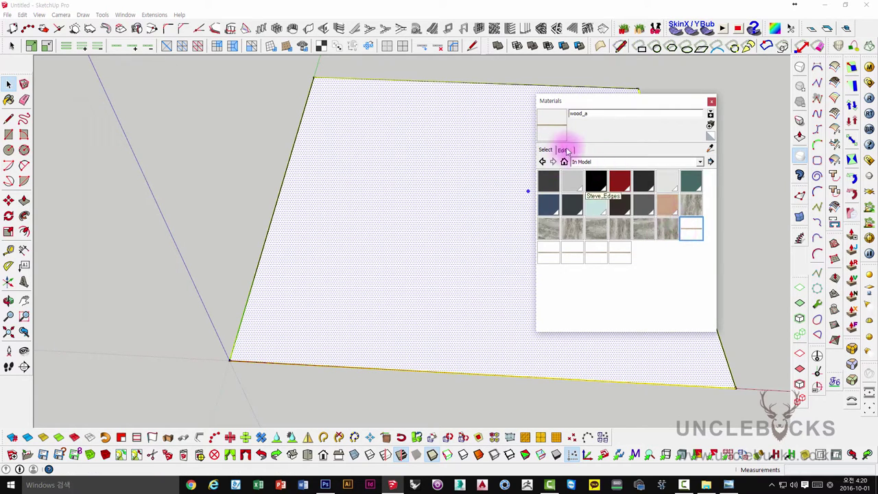
click(562, 149)
click(557, 255)
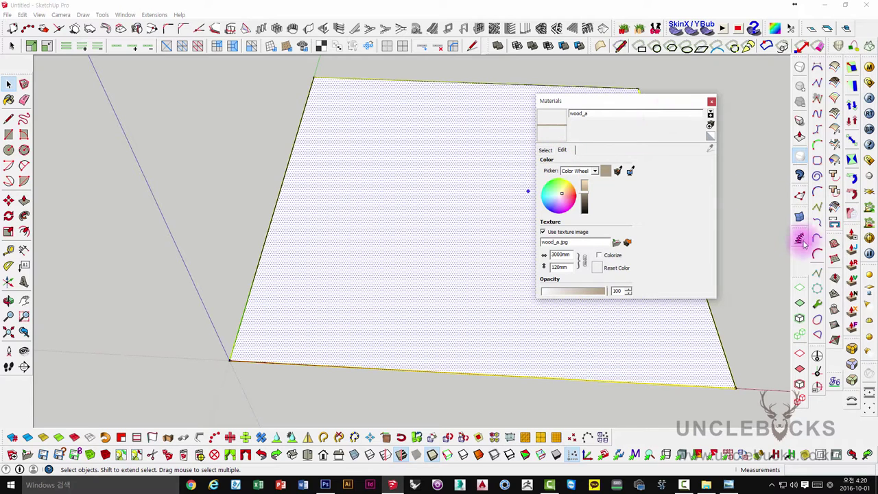
- Reopen FloorGenerator and move its Random Textures Source prompt aside
middle_drag(410, 242, 240, 162)
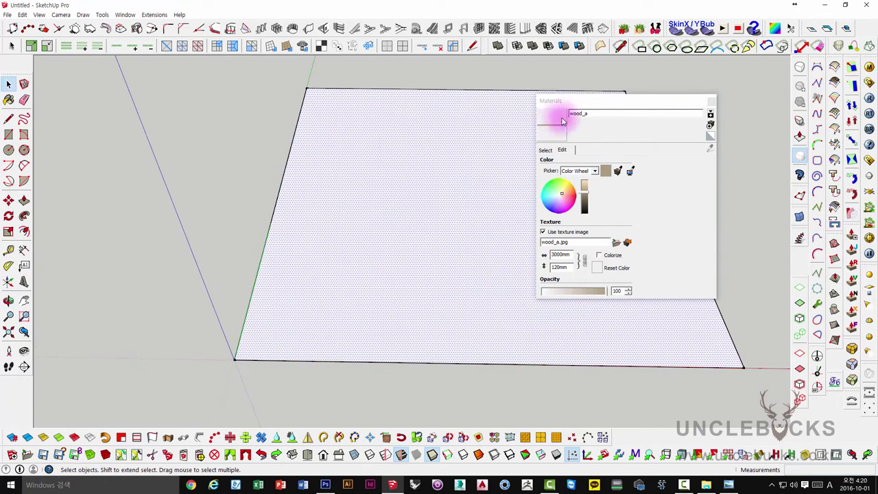
drag(562, 121, 488, 117)
click(695, 115)
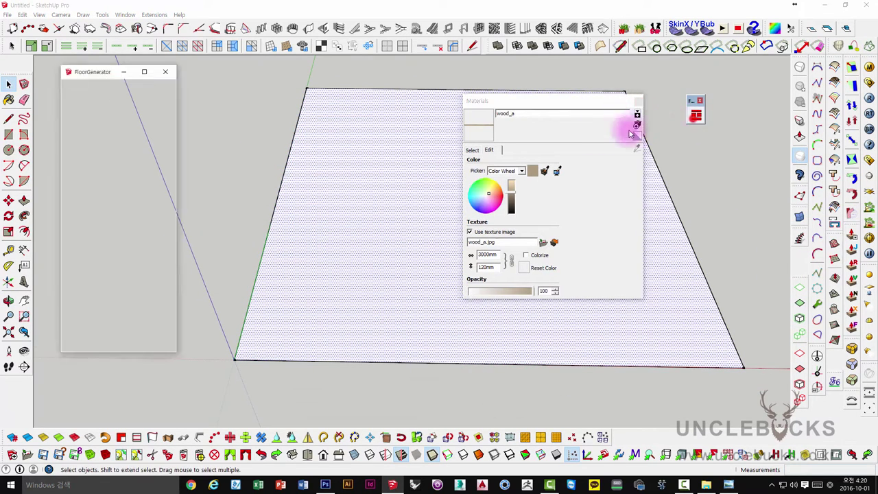
drag(151, 185, 278, 131)
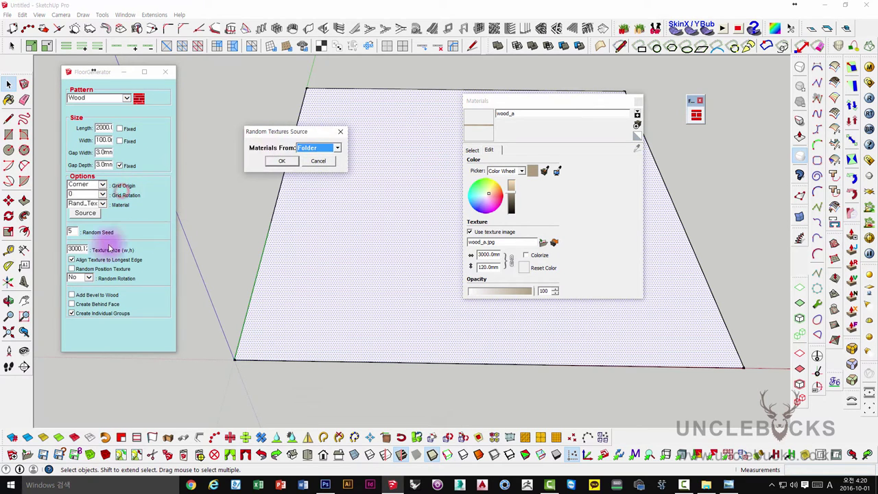
- Dismiss the texture source prompt and set FloorGenerator's Texture Size to 2000,100
click(75, 250)
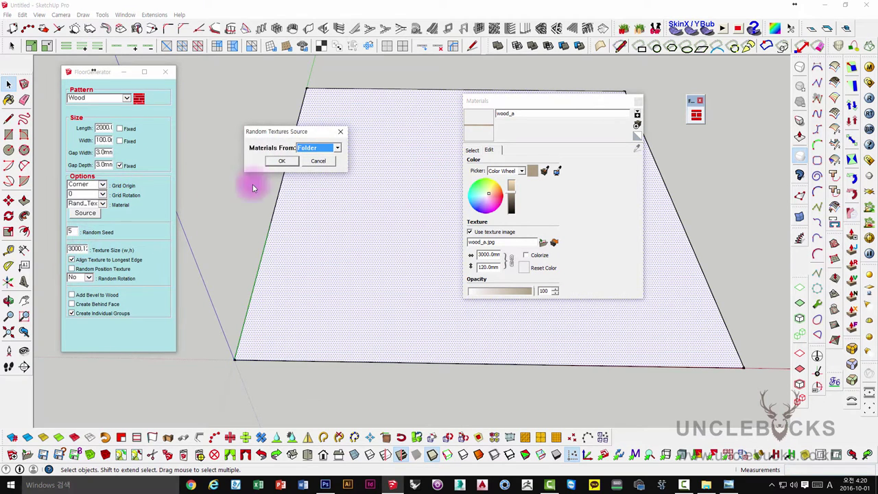
click(320, 159)
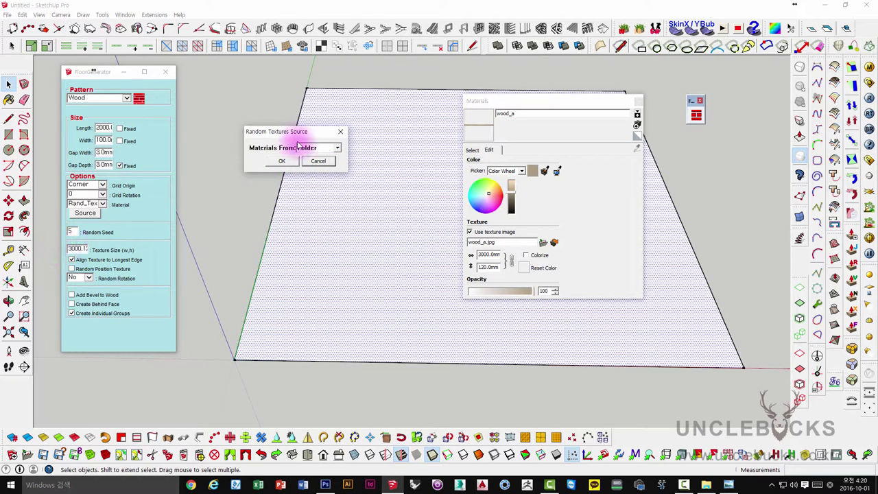
click(317, 162)
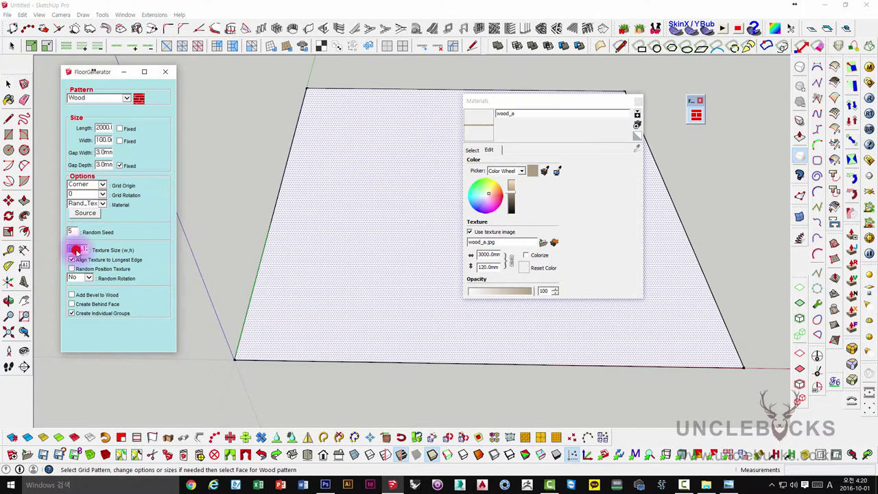
double_click(76, 251)
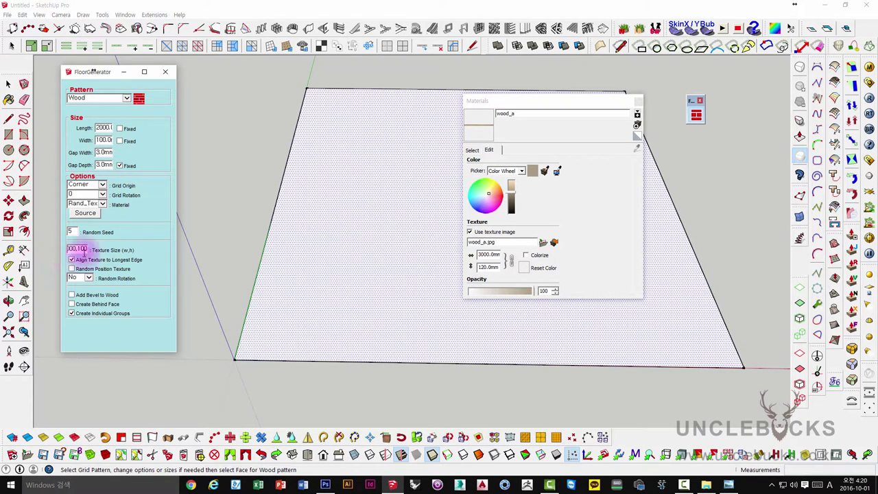
click(143, 233)
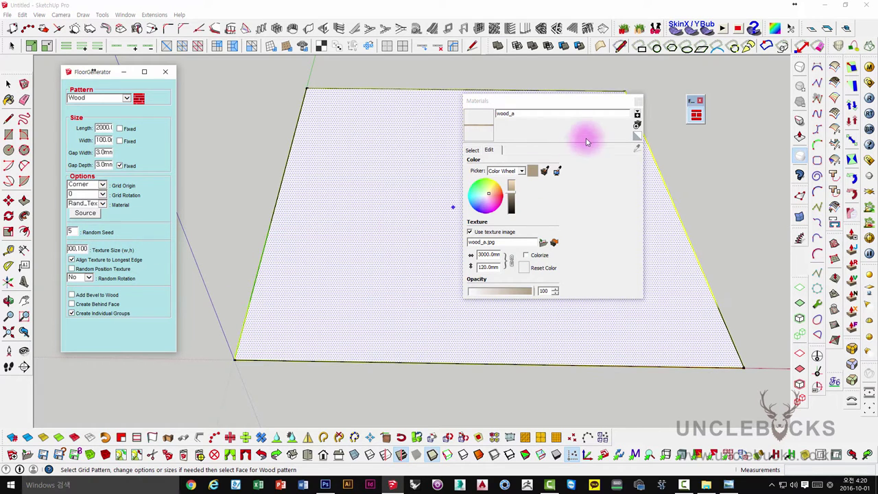
- Delete all materials from the model using the Materials Details > Delete All option
click(472, 149)
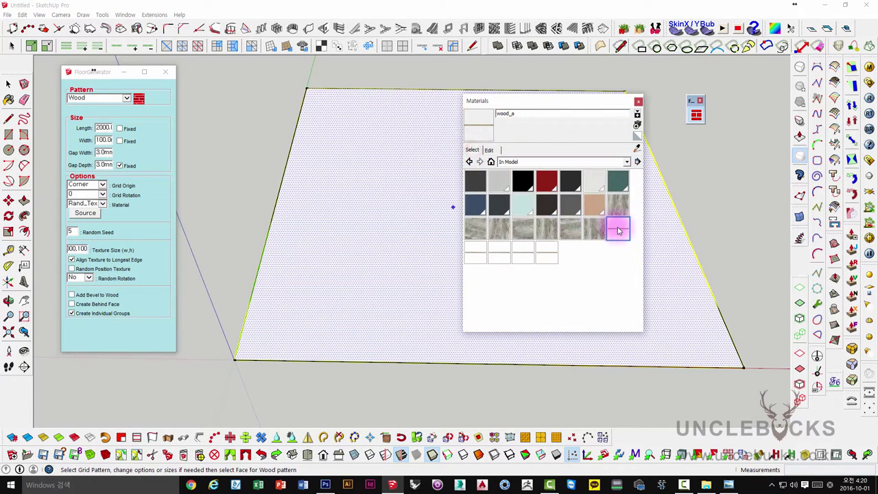
click(637, 161)
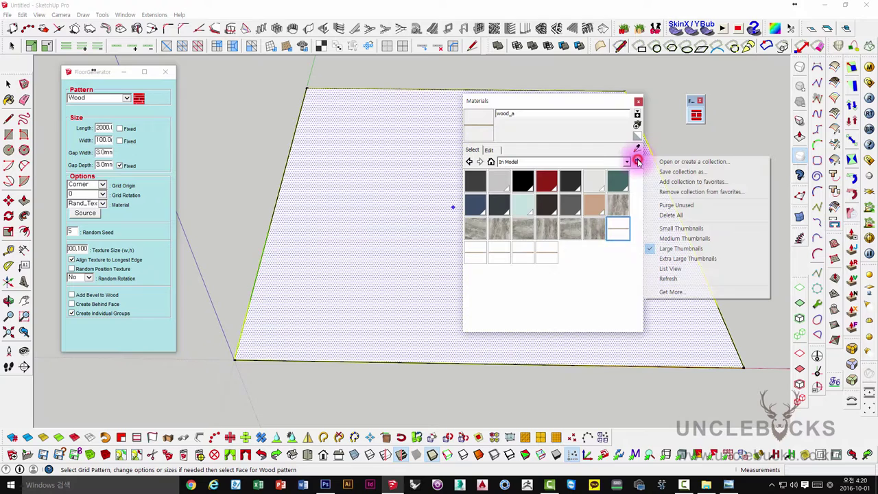
click(665, 218)
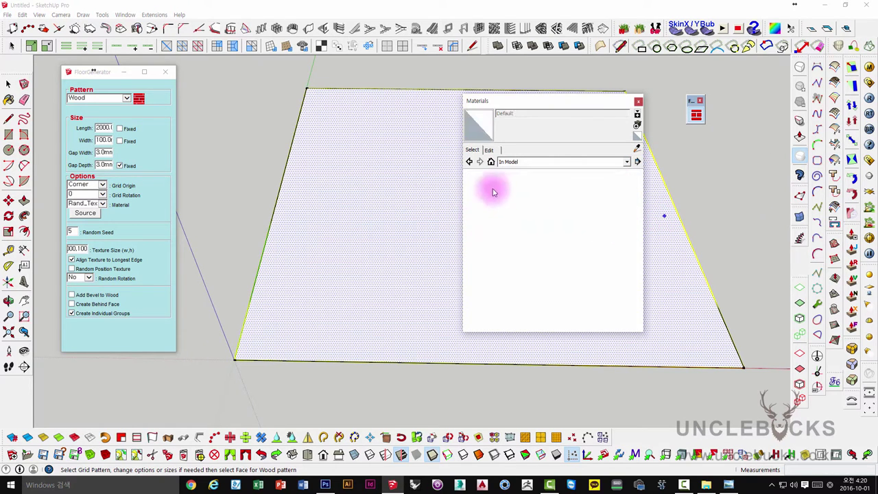
middle_drag(351, 216, 298, 242)
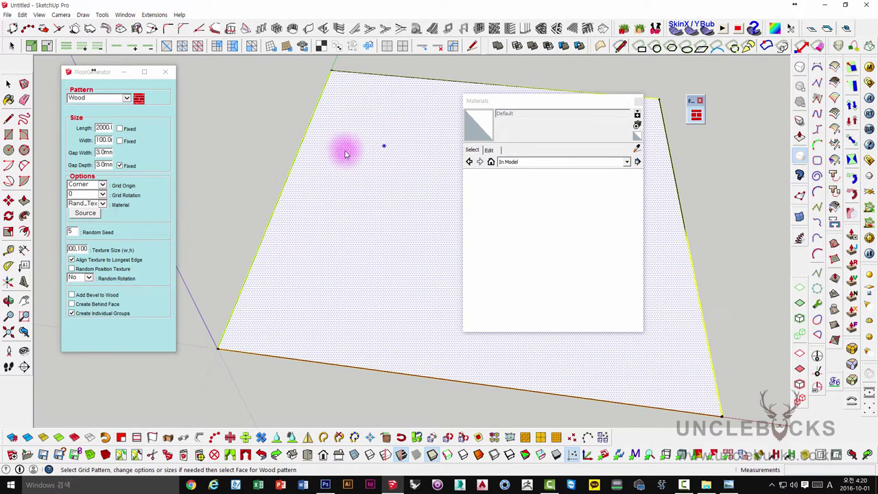
- Set the Wood pattern to Random Textures loaded from a folder and select all listed woods
click(85, 212)
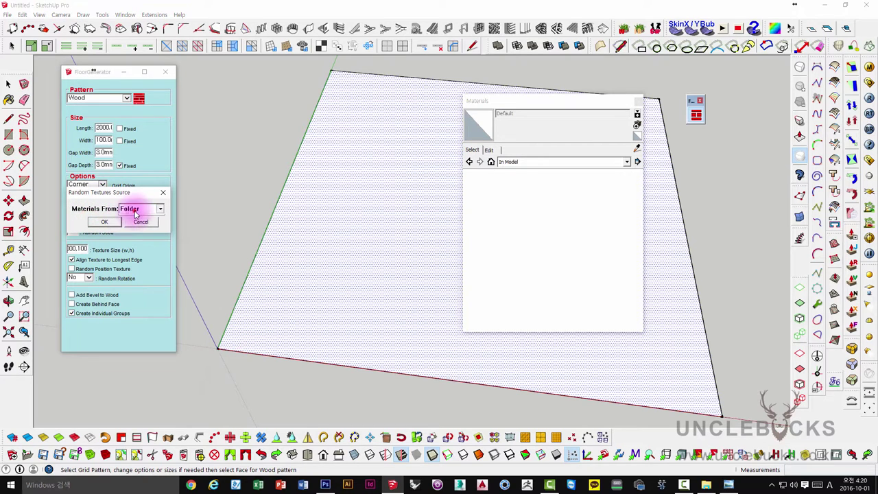
click(129, 218)
click(104, 222)
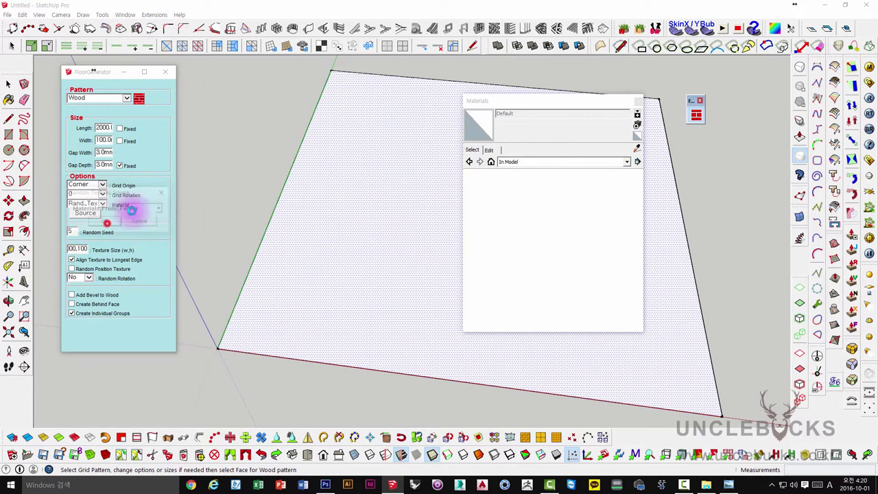
click(683, 316)
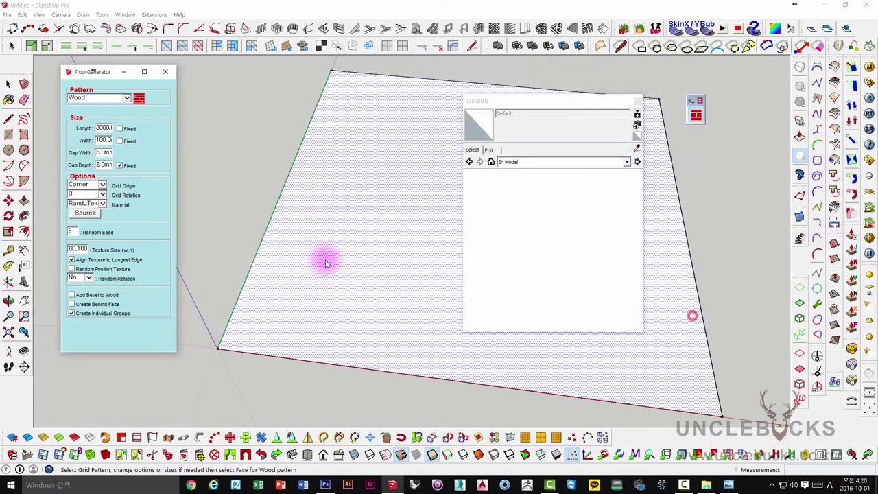
click(280, 100)
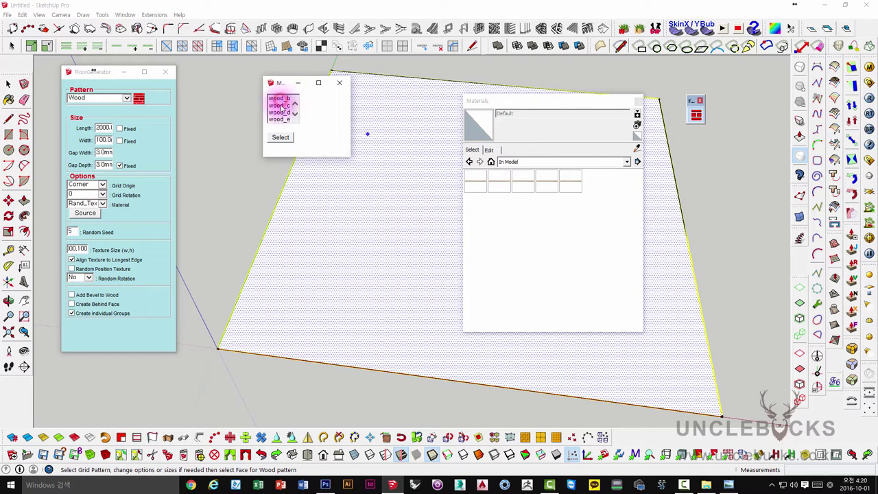
click(342, 95)
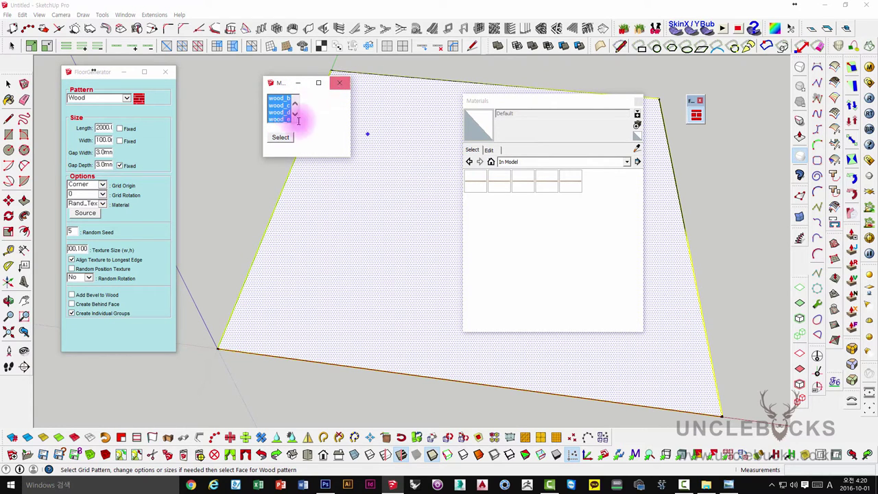
click(280, 137)
click(340, 83)
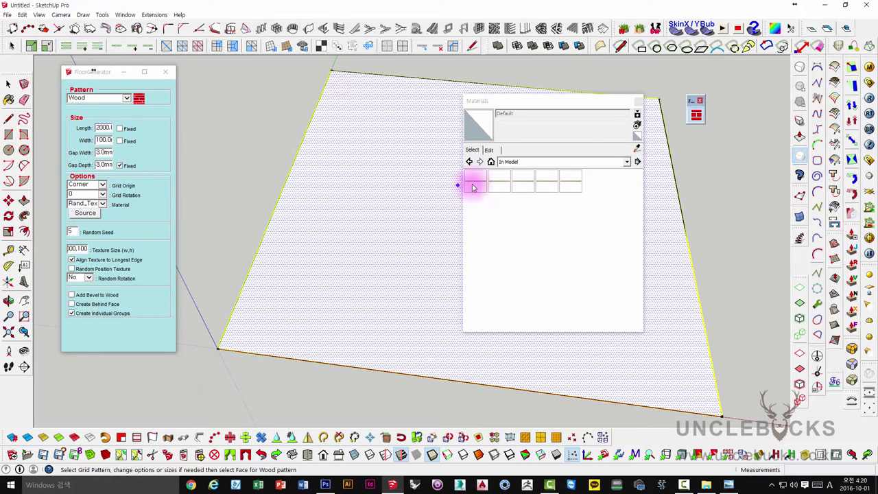
middle_drag(339, 239, 359, 219)
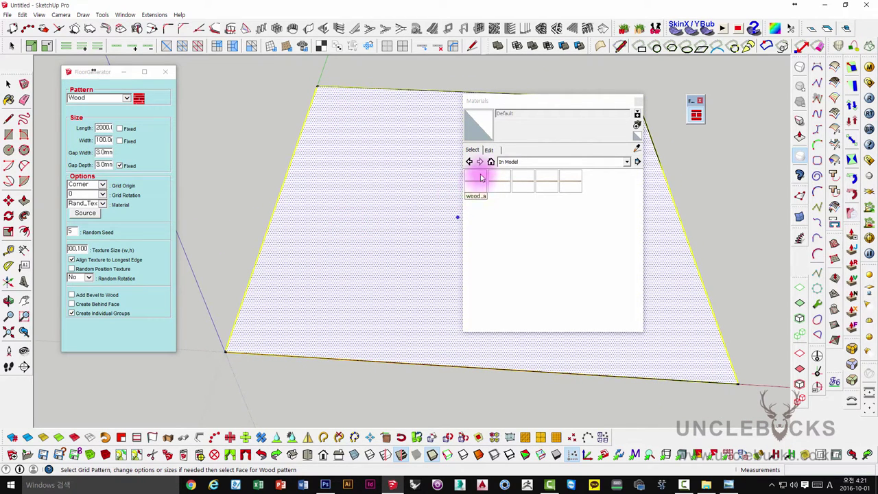
- Check wood_a's material settings, now showing a 2000mm by 100mm texture
click(489, 150)
click(473, 150)
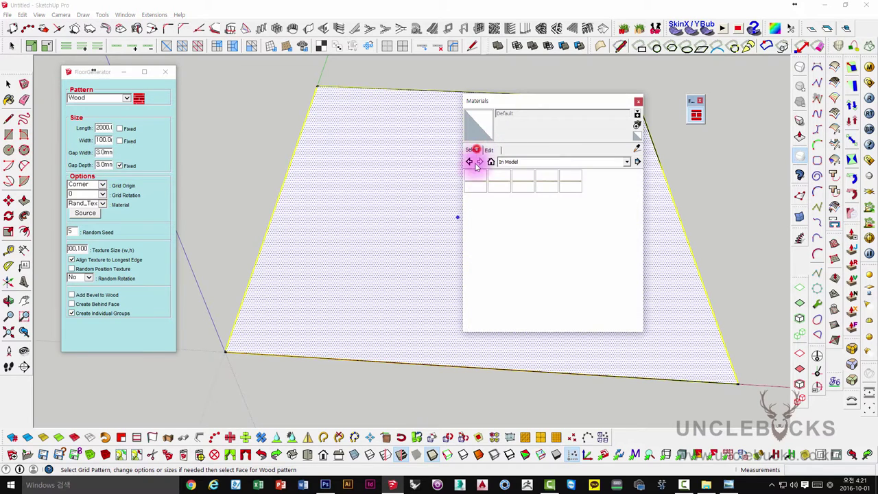
double_click(473, 180)
click(485, 256)
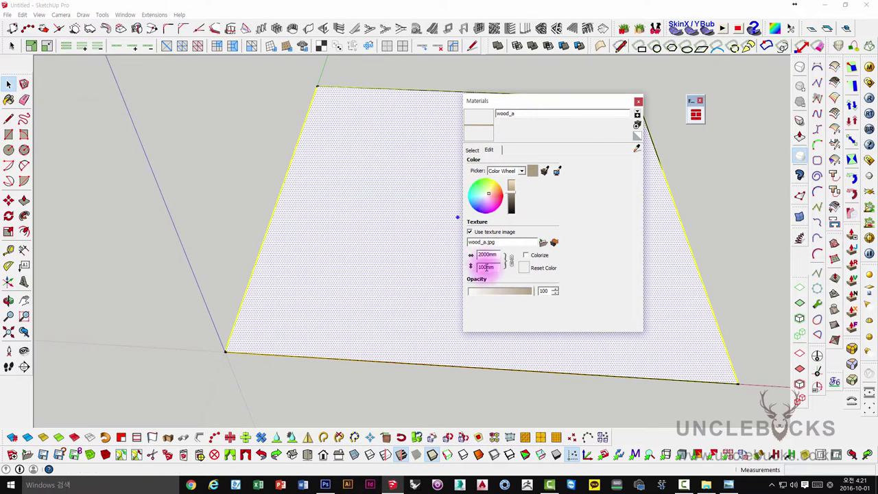
- Switch FloorGenerator's texture source to the model's materials and select the wood materials
click(695, 115)
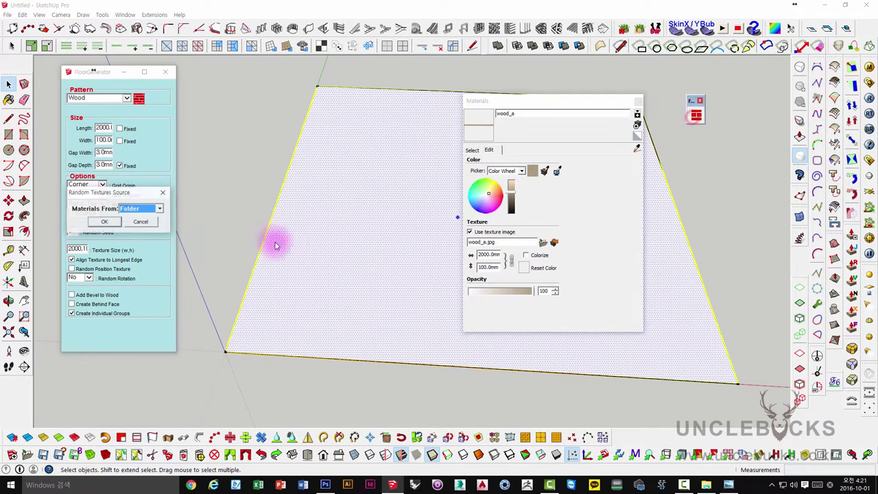
click(144, 209)
click(132, 223)
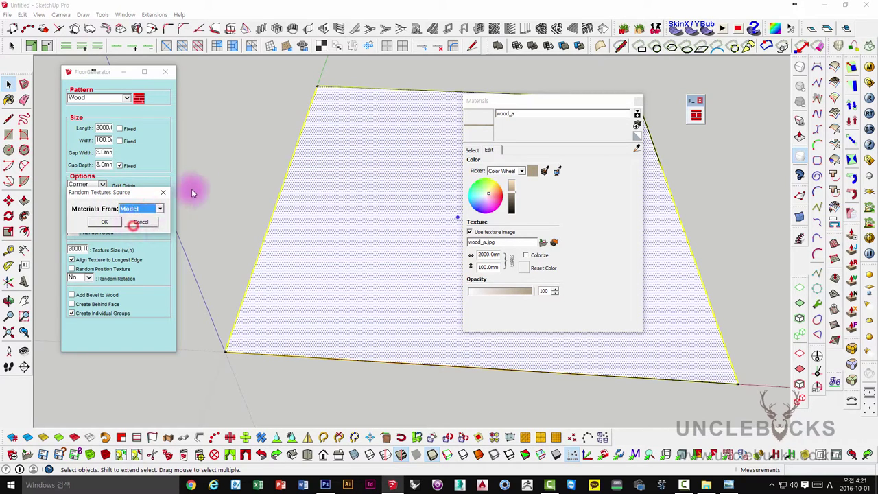
click(105, 221)
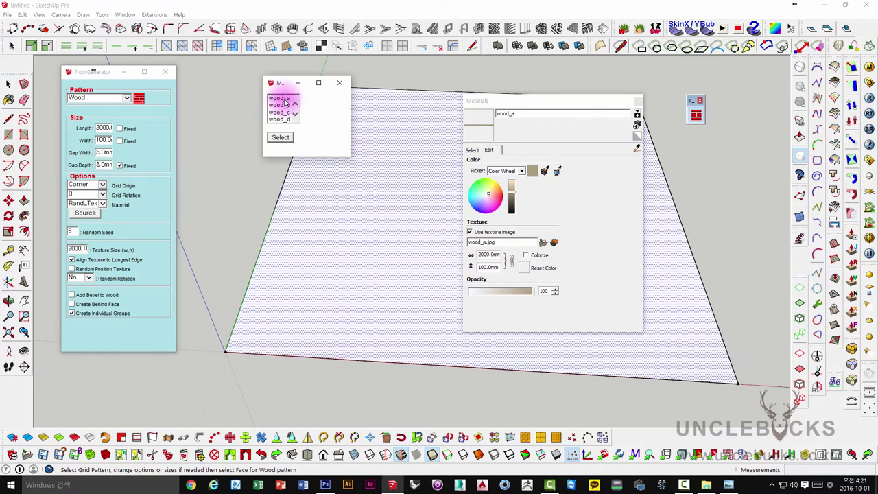
drag(285, 103, 287, 121)
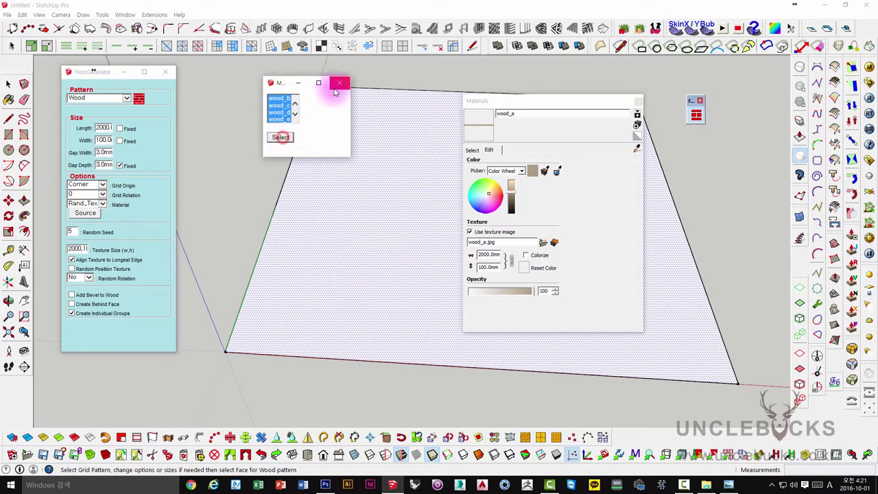
click(339, 82)
mouse_move(237, 182)
middle_down()
mouse_move(274, 225)
mouse_move(295, 213)
middle_up()
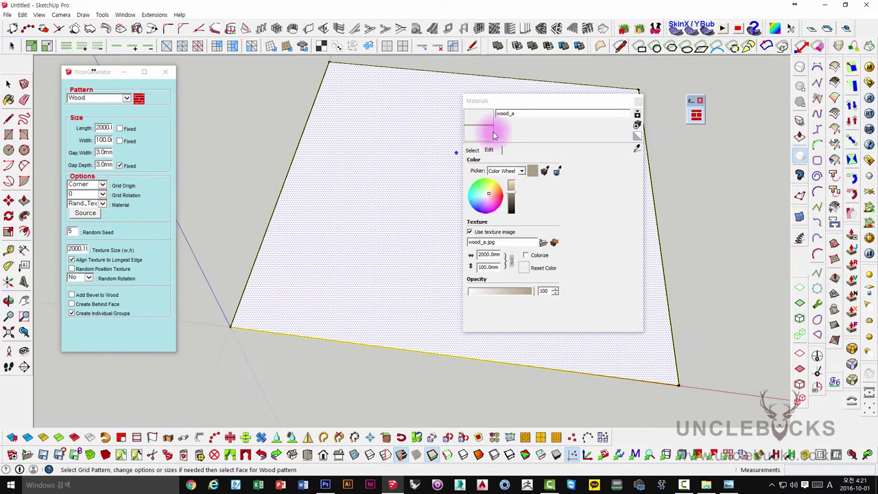
- Fix the plank Length at 2000 and Width at 100 in FloorGenerator's Wood pattern
drag(505, 100, 606, 101)
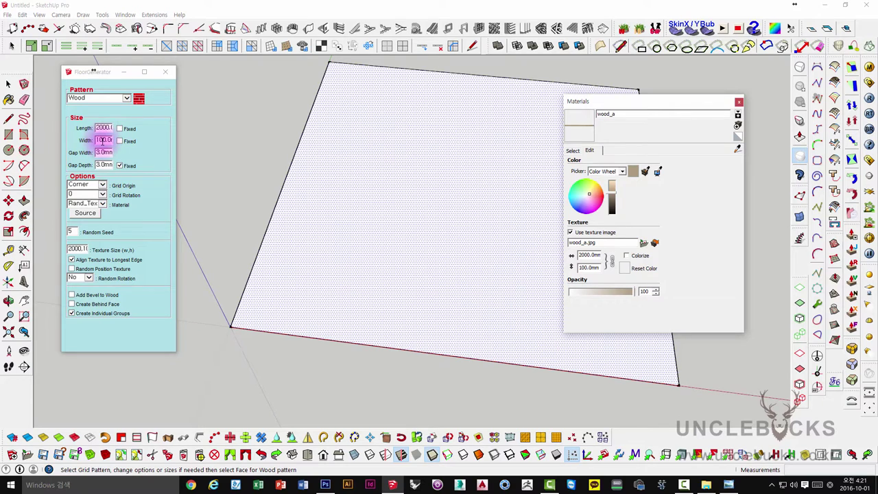
click(120, 129)
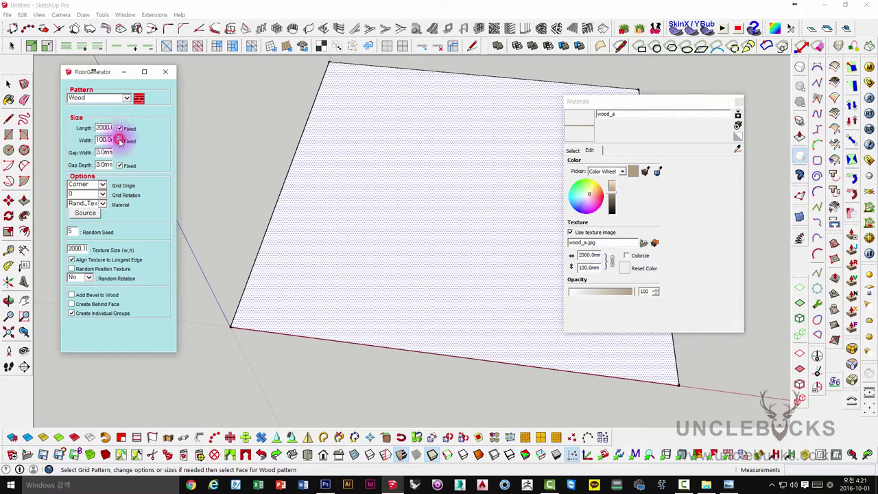
double_click(103, 129)
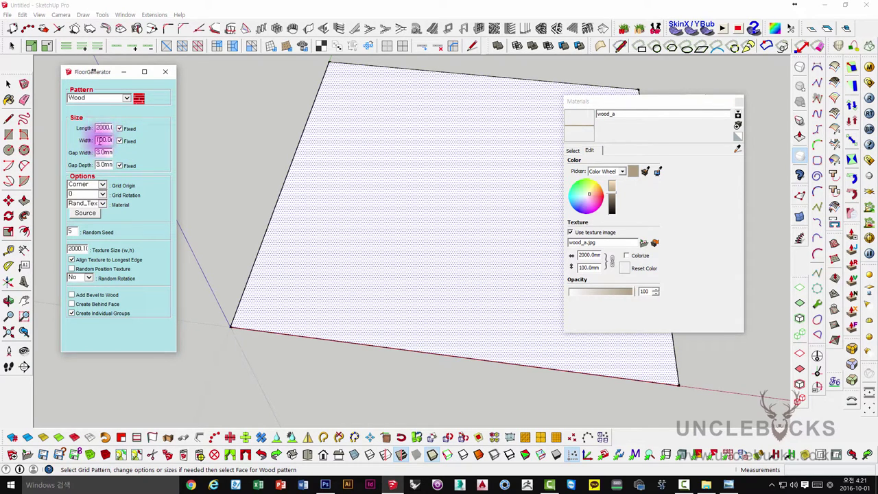
double_click(102, 139)
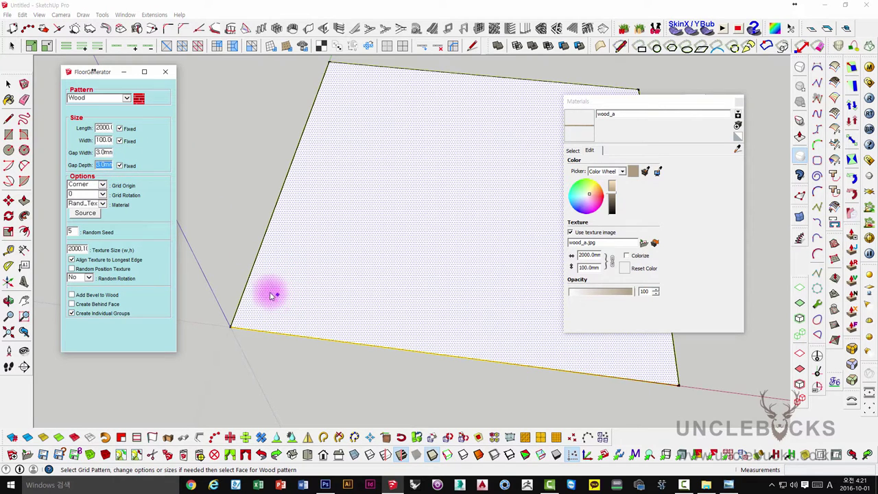
middle_drag(251, 298, 290, 294)
scroll(280, 300, up, 3)
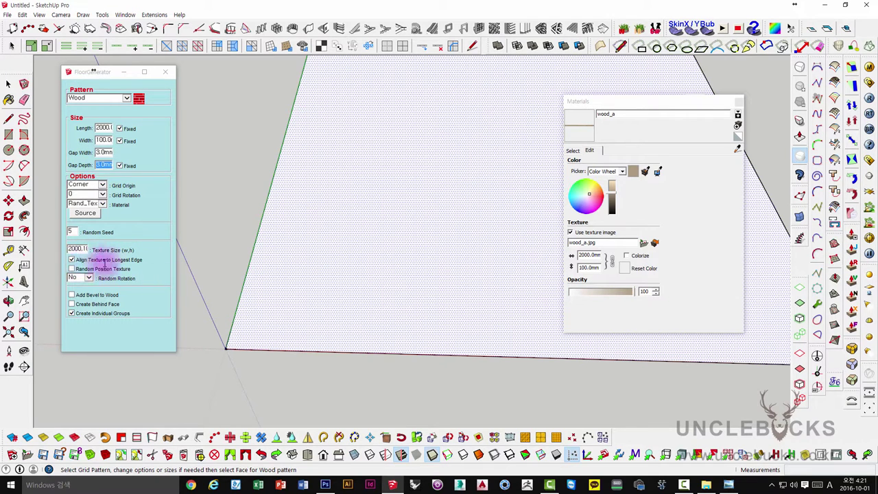
- Generate the random-texture wood plank grid on the floor face and zoom in on it
click(261, 322)
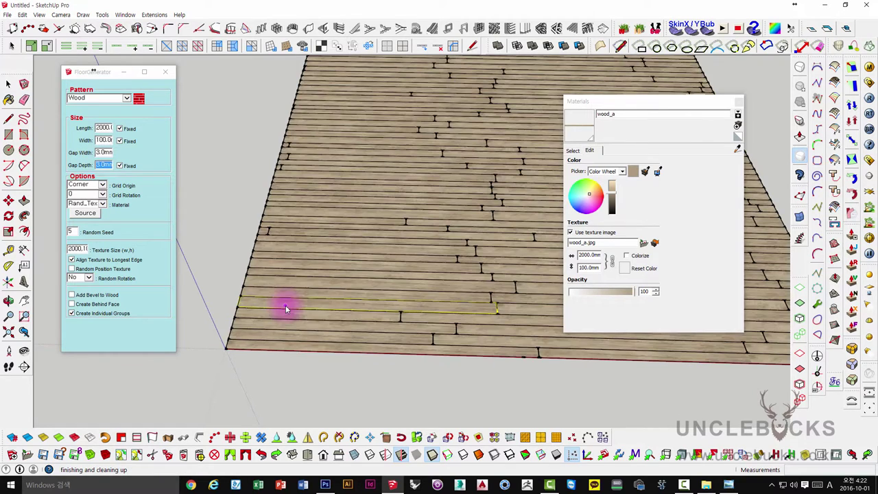
mouse_move(416, 284)
middle_down()
mouse_move(421, 329)
mouse_move(441, 245)
middle_up()
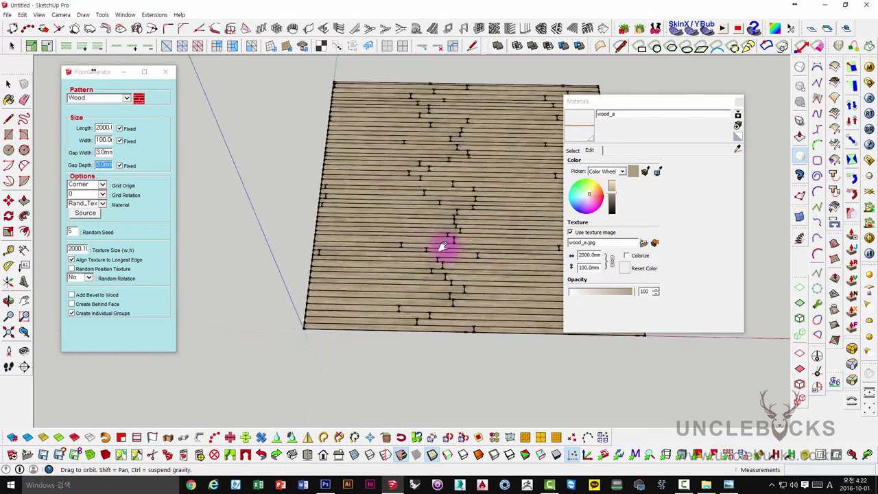
scroll(392, 284, up, 3)
scroll(363, 284, up, 3)
scroll(358, 260, up, 2)
scroll(358, 261, down, 3)
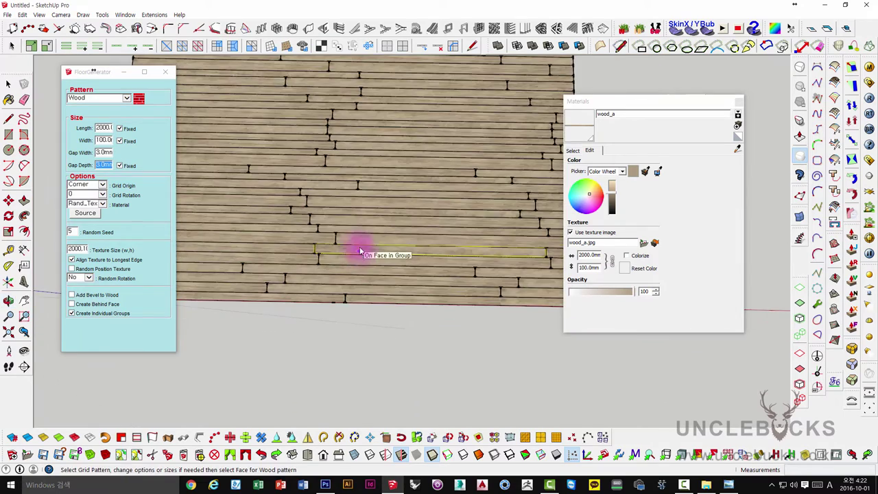
scroll(363, 249, down, 2)
middle_drag(368, 259, 372, 284)
- Inspect the wood floor from top-down and perspective views, then select all its boards
click(368, 280)
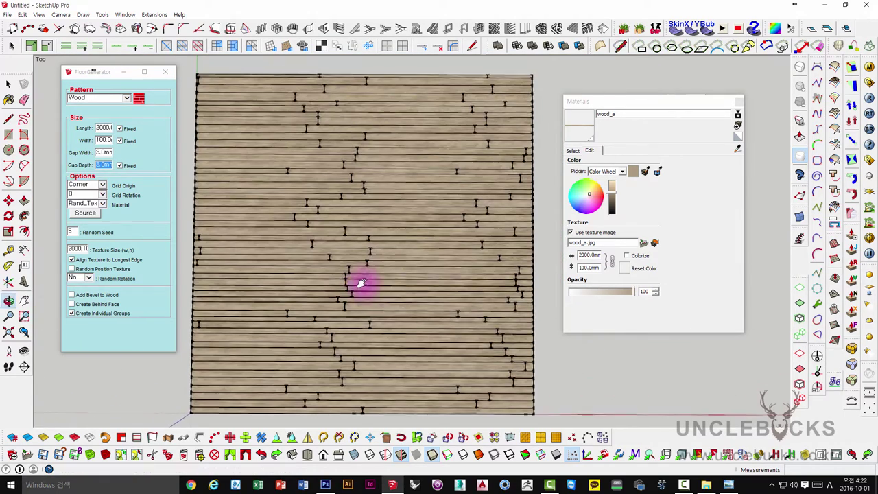
scroll(253, 278, up, 2)
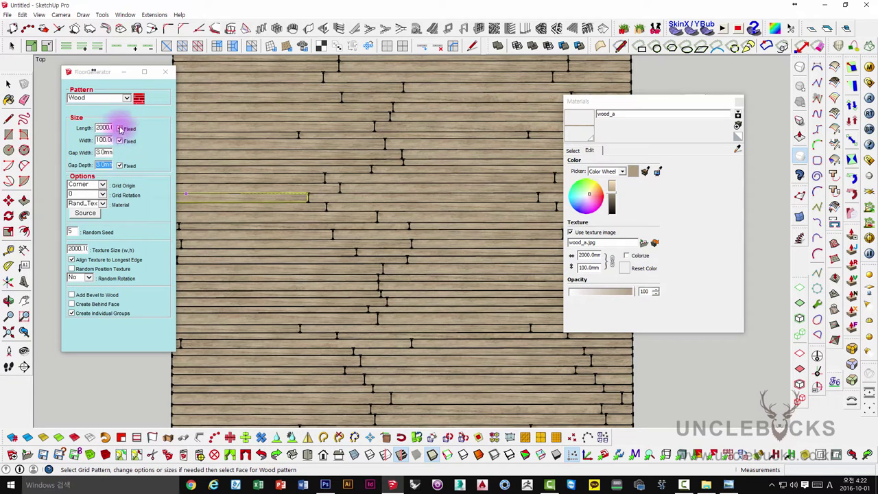
scroll(336, 213, up, 3)
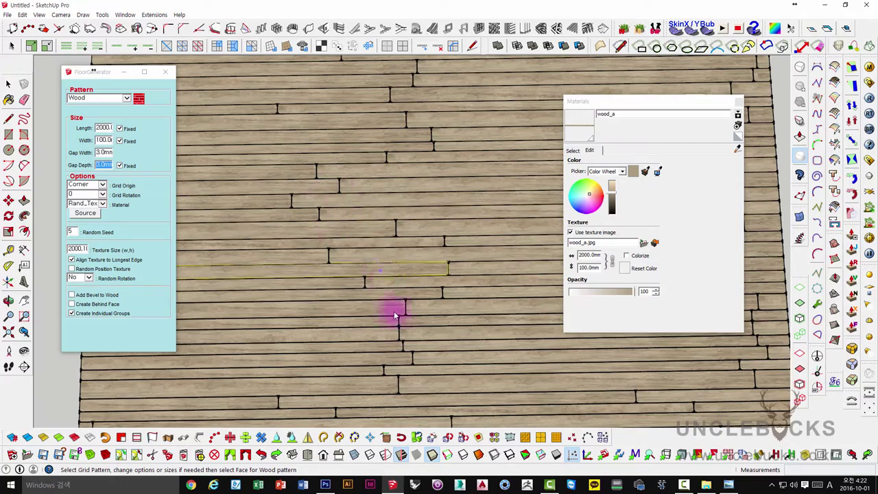
mouse_move(405, 357)
middle_down()
mouse_move(421, 349)
mouse_move(339, 366)
mouse_move(355, 256)
mouse_move(375, 292)
mouse_move(309, 323)
mouse_move(323, 278)
mouse_move(363, 345)
mouse_move(355, 340)
mouse_move(388, 294)
mouse_move(272, 405)
mouse_move(391, 309)
middle_up()
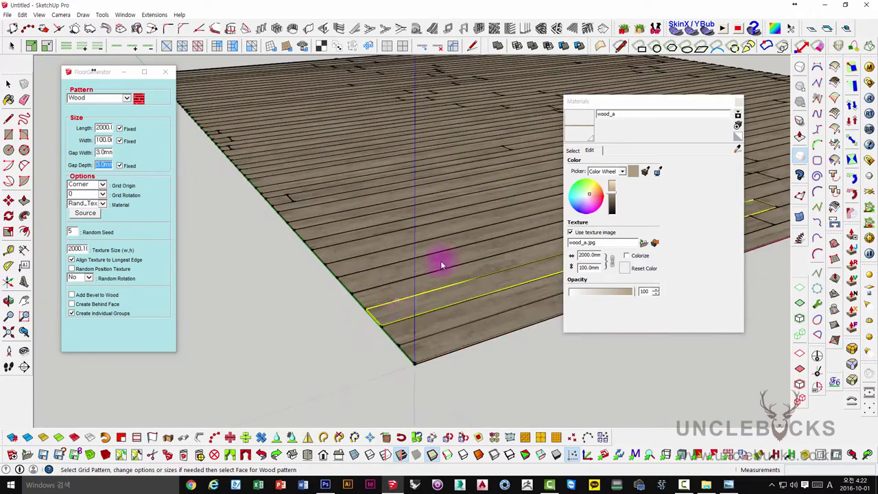
mouse_move(441, 264)
middle_down()
mouse_move(402, 307)
mouse_move(426, 288)
mouse_move(419, 347)
mouse_move(371, 359)
middle_up()
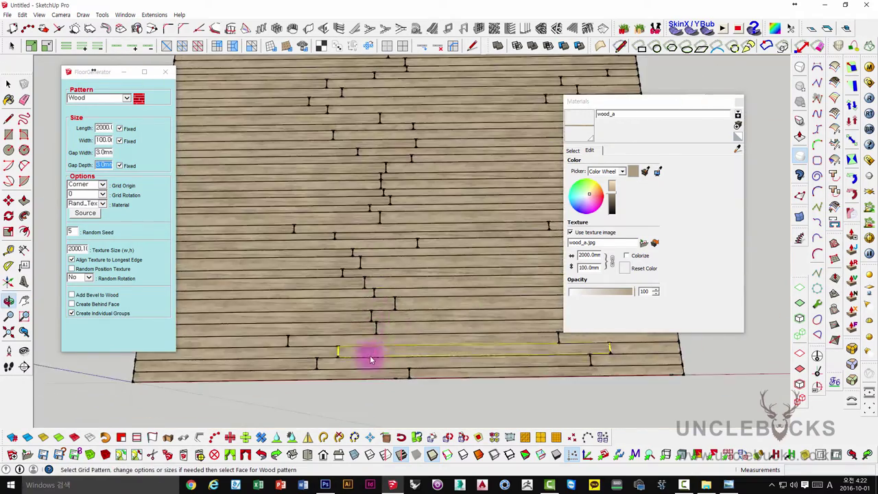
middle_drag(509, 358, 363, 347)
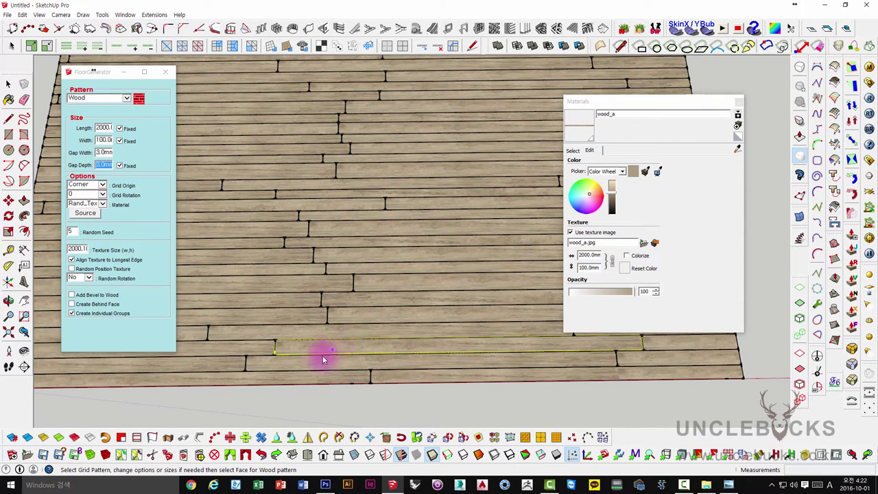
mouse_move(319, 251)
middle_down()
mouse_move(347, 221)
mouse_move(362, 281)
middle_up()
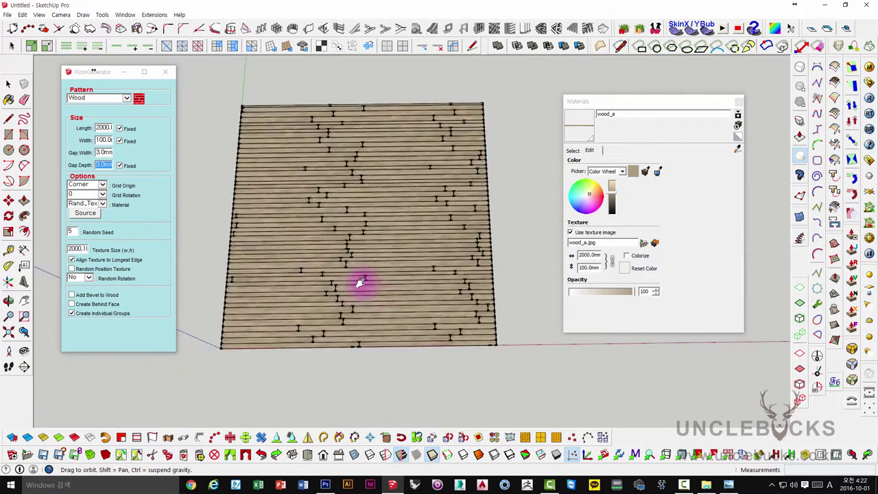
key(space)
key(ctrl+a)
scroll(352, 341, down, 2)
- Move the finished floor boards to the right of the face and select the bare face
scroll(336, 329, down, 2)
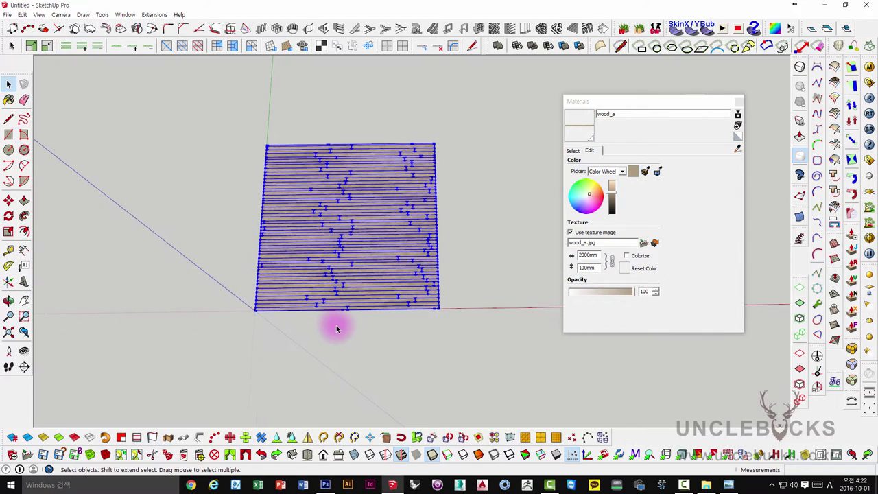
key(m)
click(268, 339)
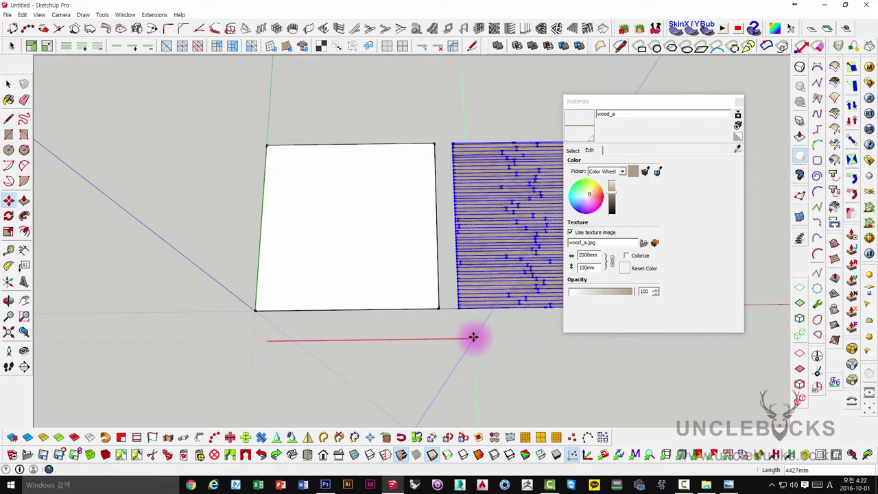
click(474, 337)
scroll(337, 264, up, 3)
key(space)
click(312, 214)
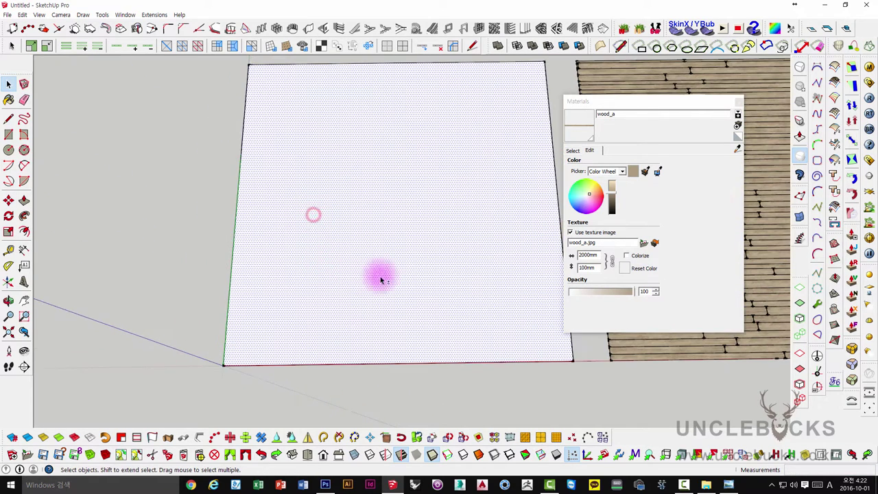
- Generate a Wood grid on the bare face using model materials wood_b–wood_e
click(737, 101)
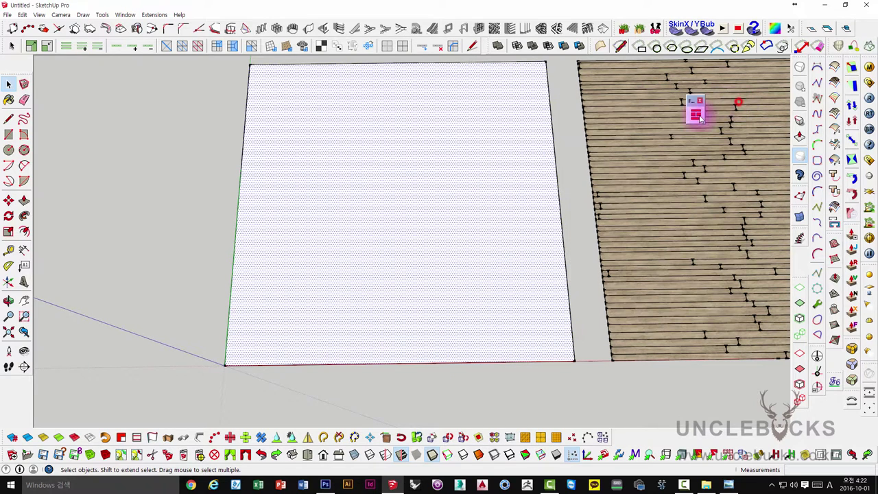
click(696, 115)
click(144, 197)
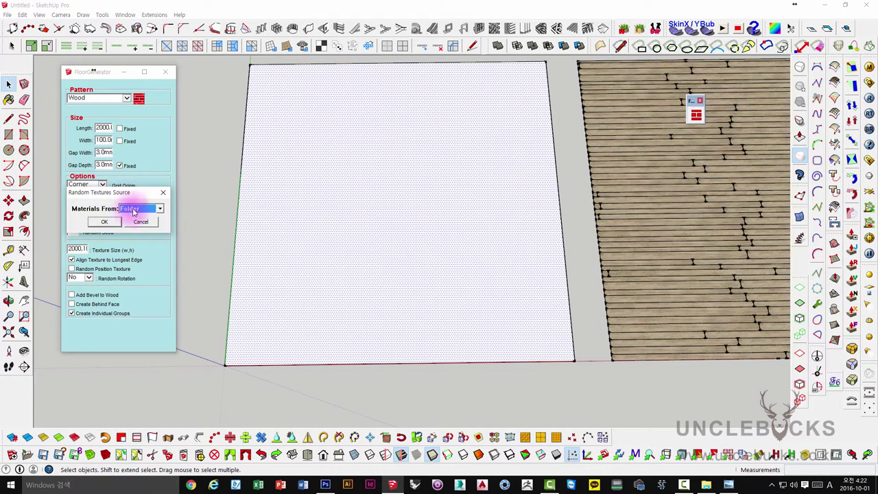
click(134, 210)
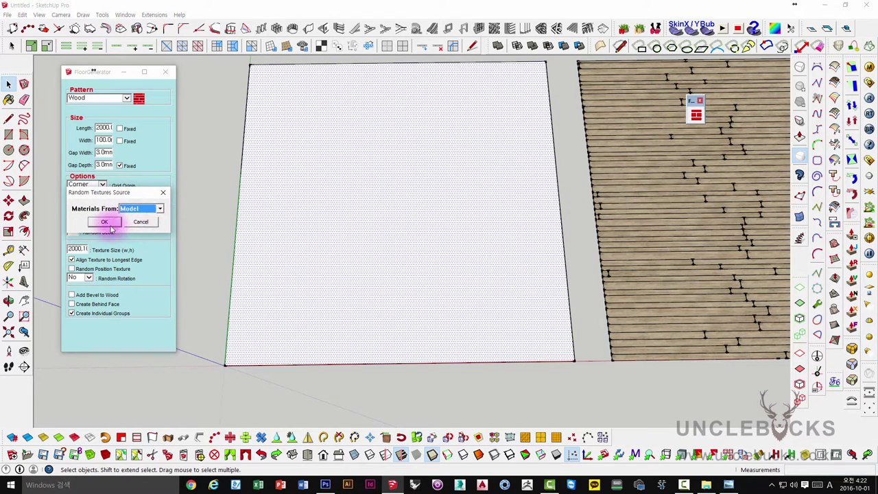
click(104, 222)
click(283, 100)
drag(287, 101, 282, 121)
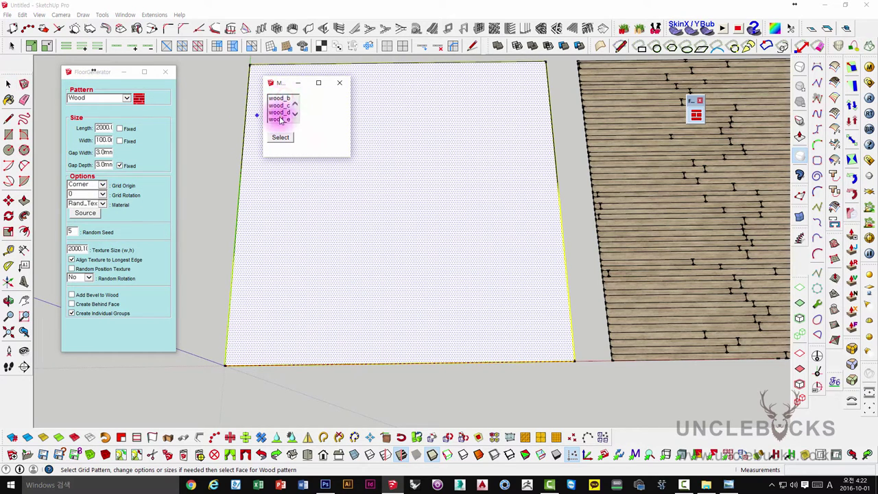
click(280, 137)
click(341, 84)
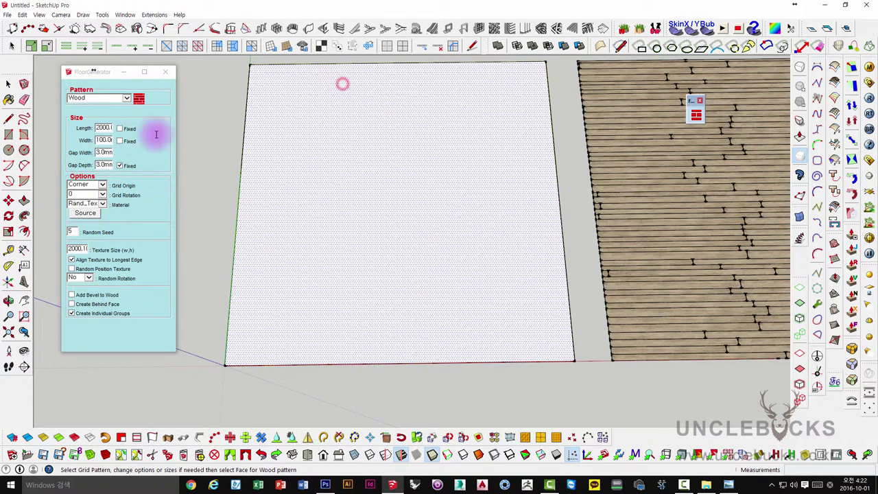
click(231, 318)
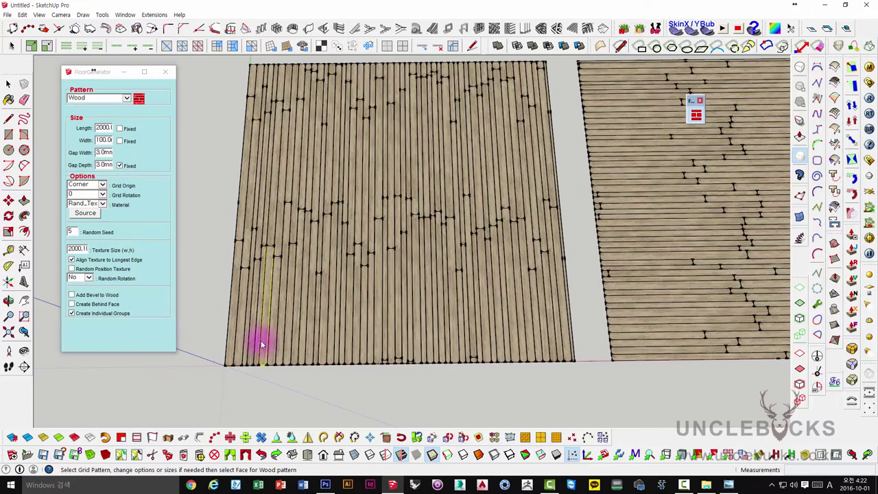
- Move the newly generated wood floor next to the first brown floor
mouse_move(261, 345)
middle_down()
mouse_move(297, 284)
mouse_move(402, 244)
mouse_move(401, 273)
middle_up()
key(space)
click(393, 266)
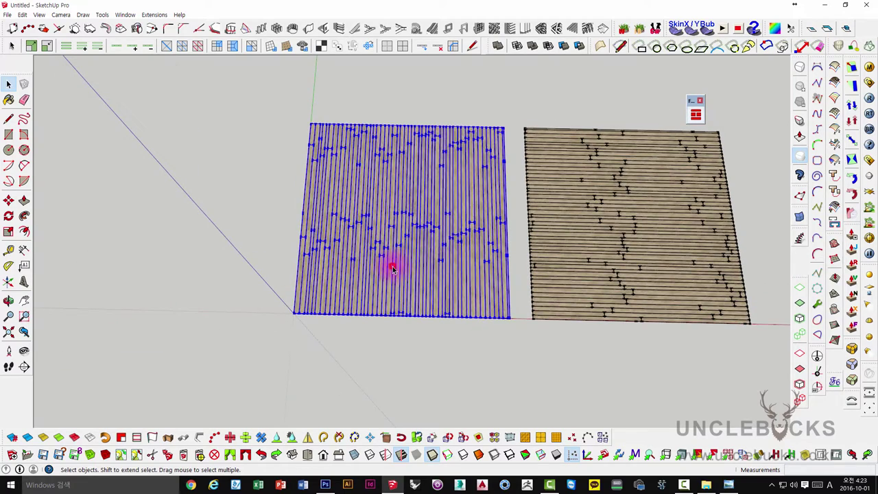
key(m)
click(364, 336)
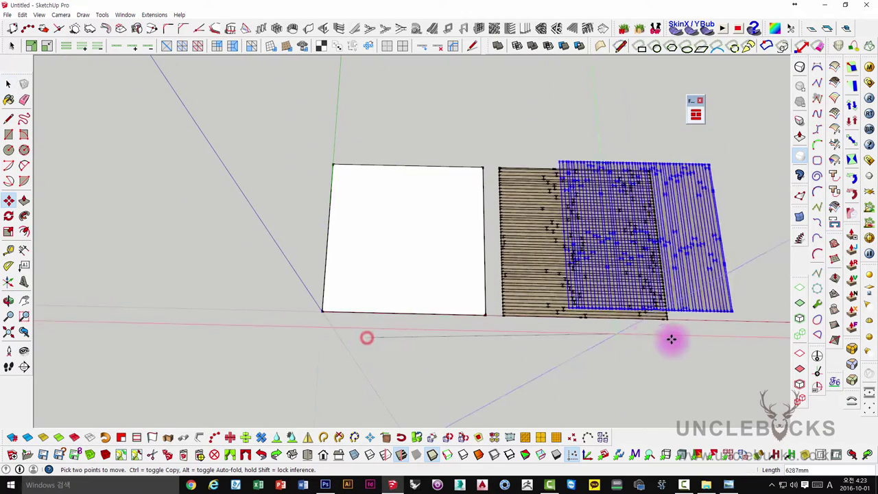
shift+middle_drag(683, 350, 519, 333)
click(573, 329)
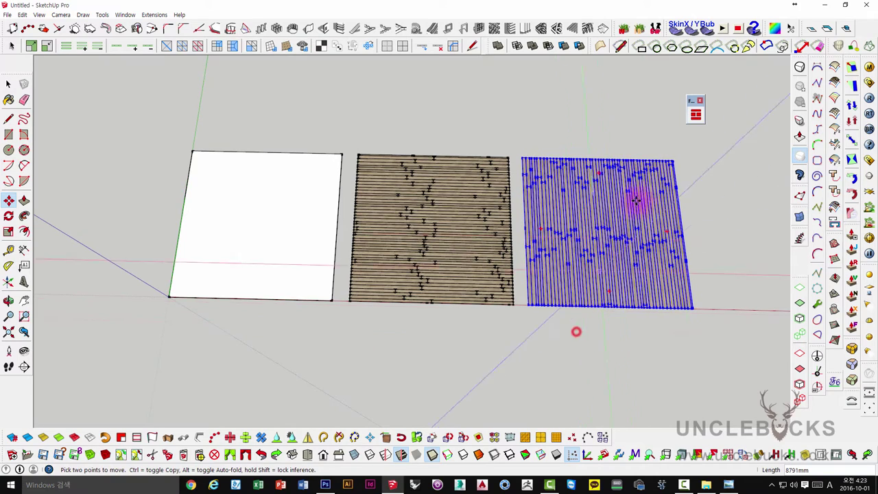
- Reopen FloorGenerator and set the random texture source to the model's materials
click(695, 114)
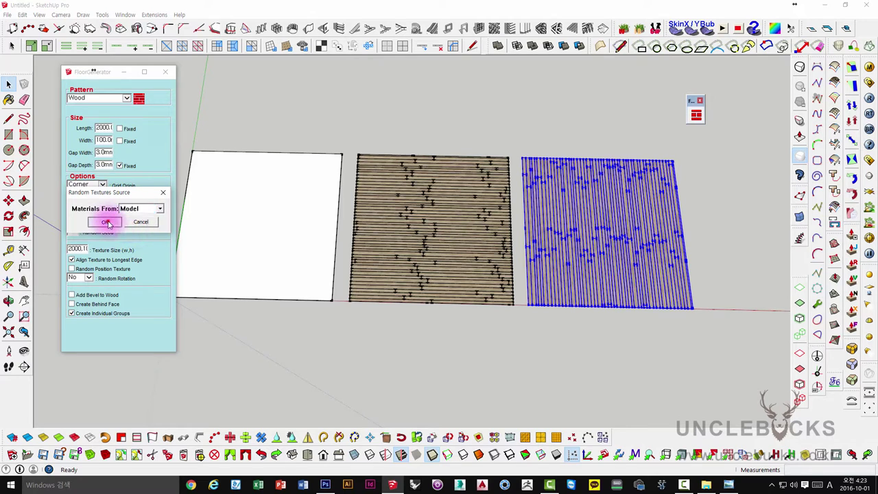
click(104, 222)
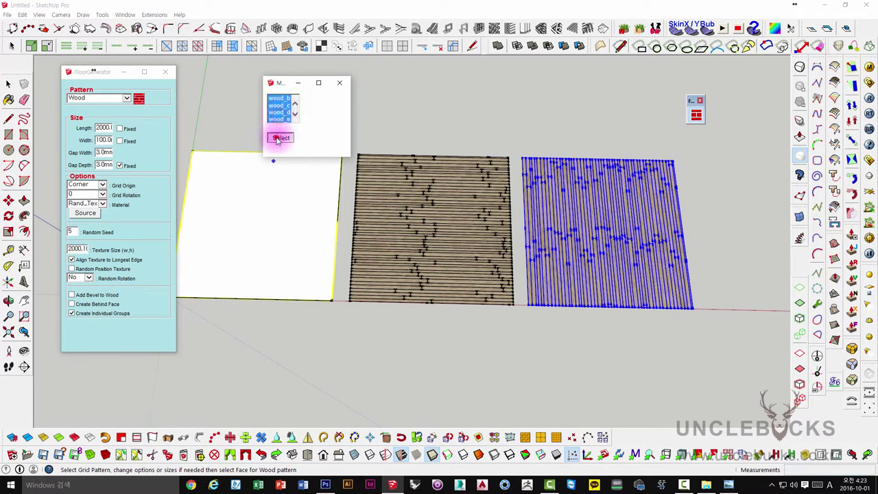
middle_drag(237, 247, 185, 194)
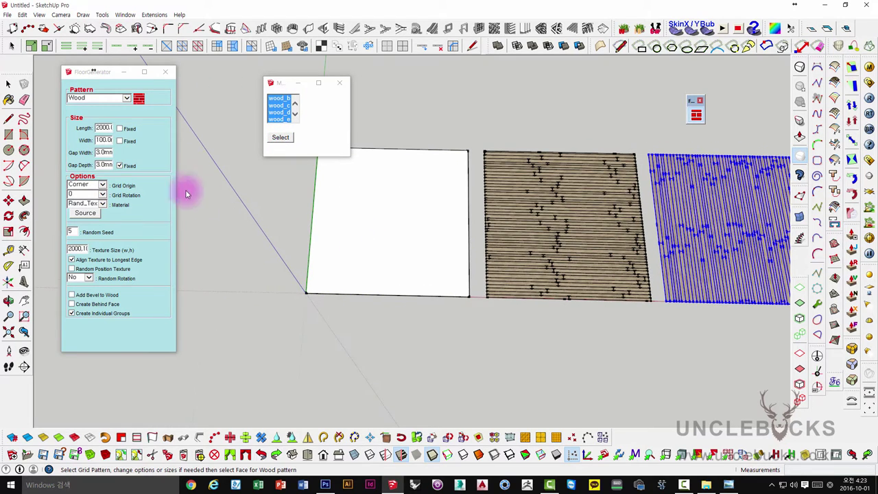
- Fix the plank length, edit the random seed, and generate the wood floor on the white face
click(341, 83)
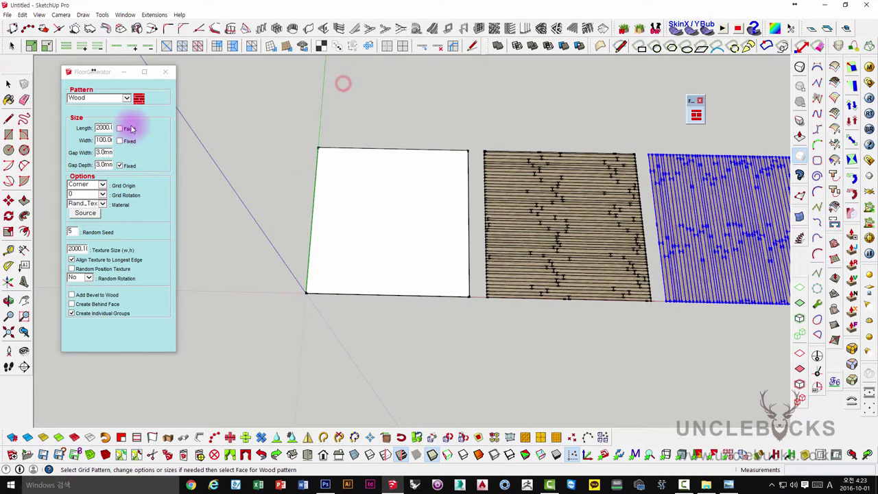
click(119, 128)
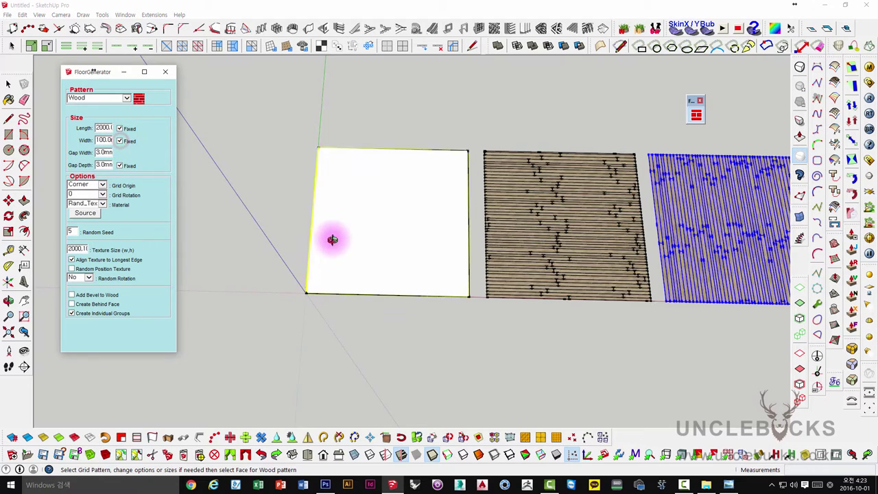
scroll(333, 239, up, 3)
scroll(341, 251, up, 2)
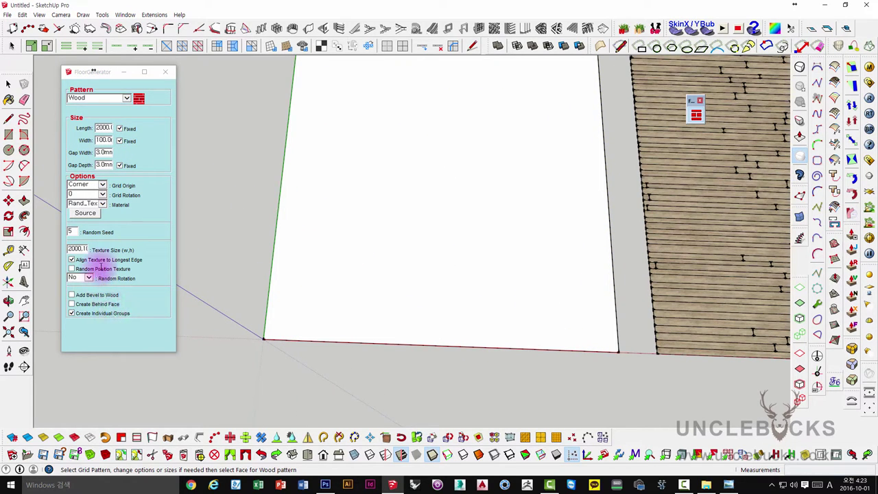
click(73, 232)
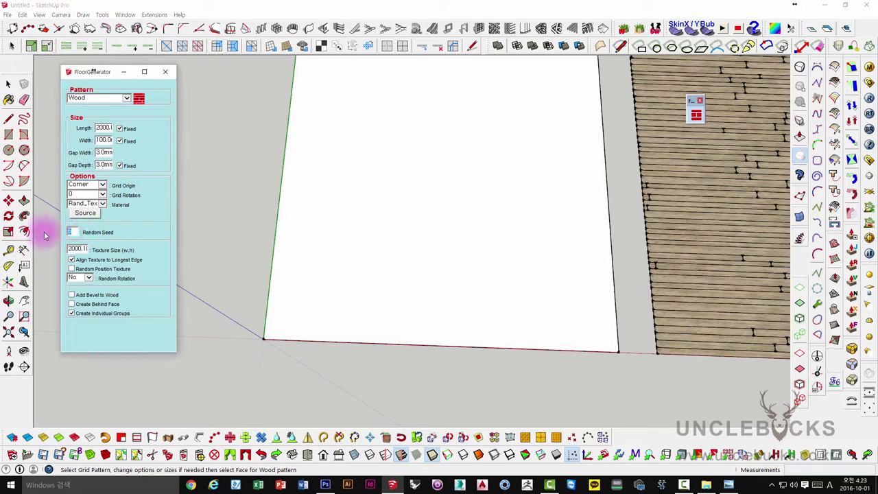
text(0)
click(285, 304)
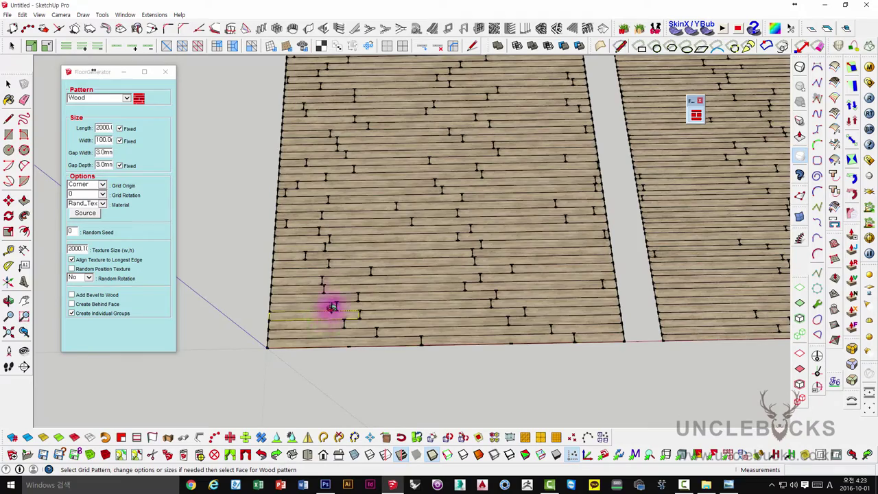
- Inspect the new planks up close, adjust the random seed, and select the new floor group
middle_drag(331, 307, 388, 258)
scroll(372, 308, up, 3)
scroll(431, 272, up, 3)
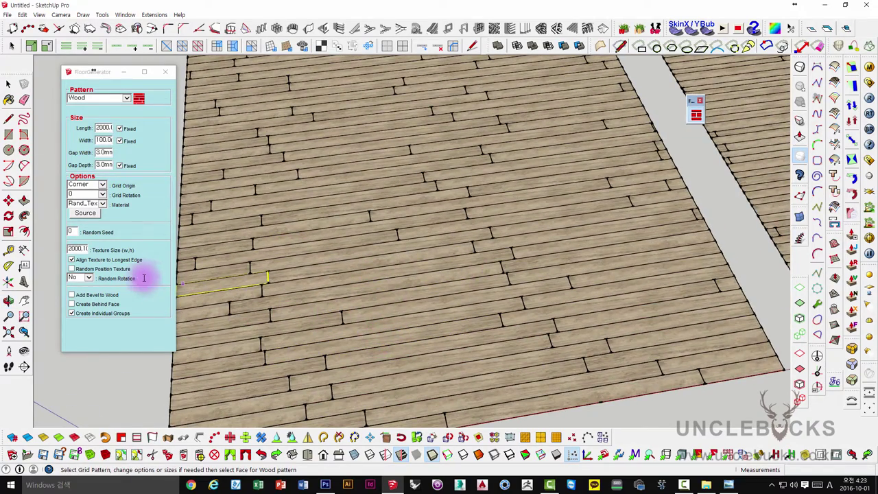
click(72, 232)
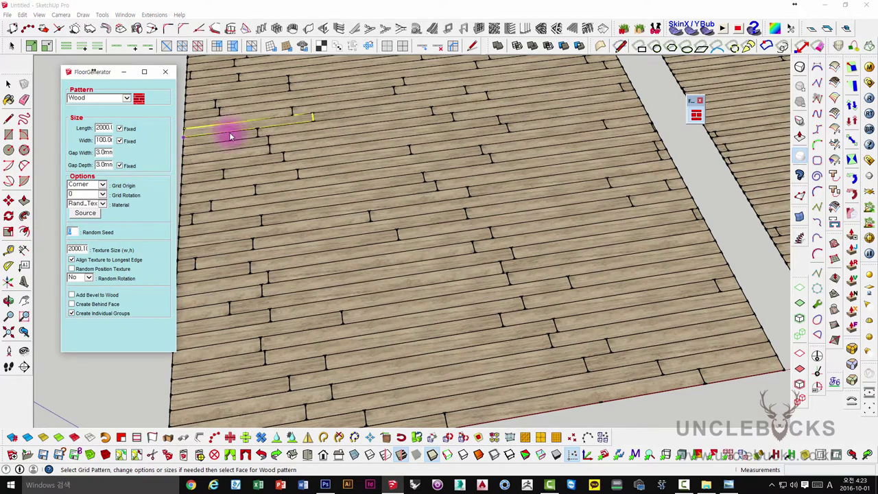
mouse_move(384, 206)
middle_down()
mouse_move(366, 274)
mouse_move(386, 221)
mouse_move(416, 245)
mouse_move(410, 273)
mouse_move(431, 262)
mouse_move(407, 272)
mouse_move(393, 247)
mouse_move(418, 257)
middle_up()
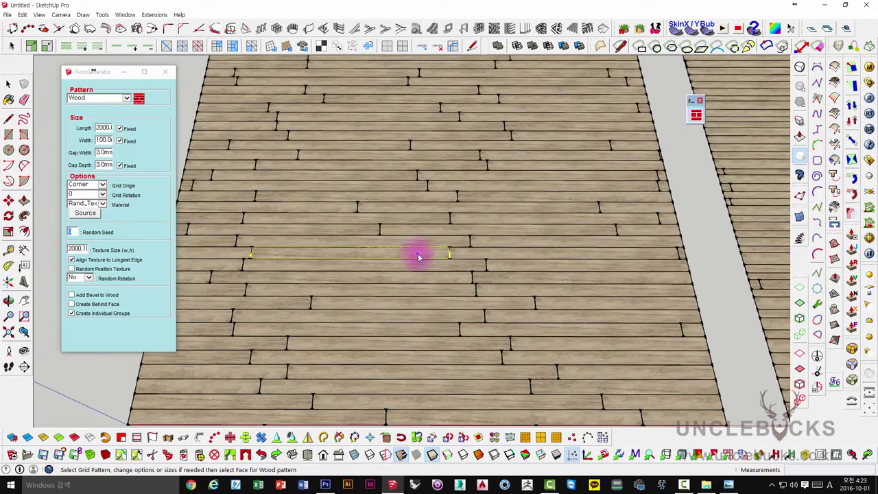
scroll(438, 230, down, 1)
scroll(438, 229, down, 2)
scroll(431, 228, down, 2)
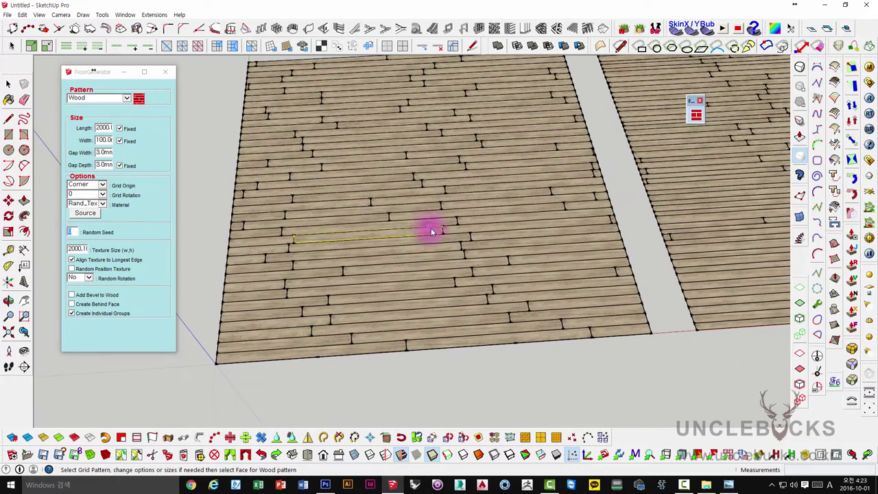
key(space)
click(442, 224)
middle_drag(446, 231, 425, 284)
- Move the selected floor group to the left of the white face
scroll(423, 284, down, 3)
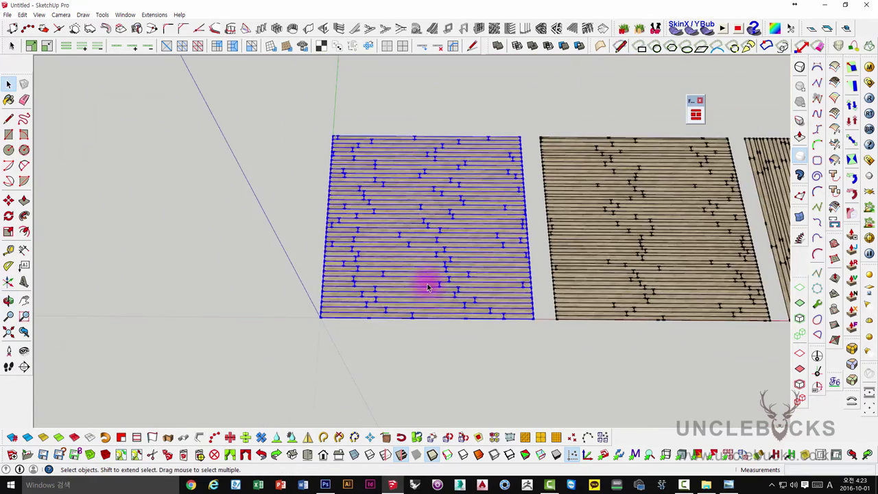
scroll(430, 297, up, 2)
key(m)
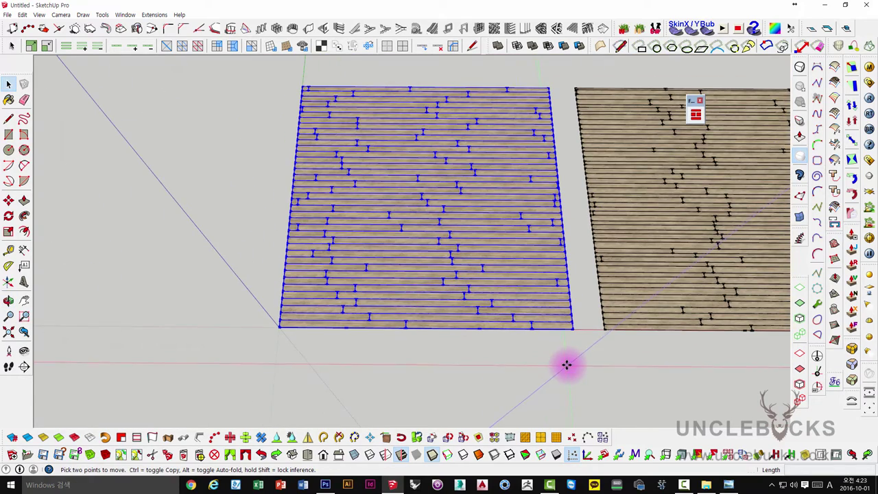
click(567, 365)
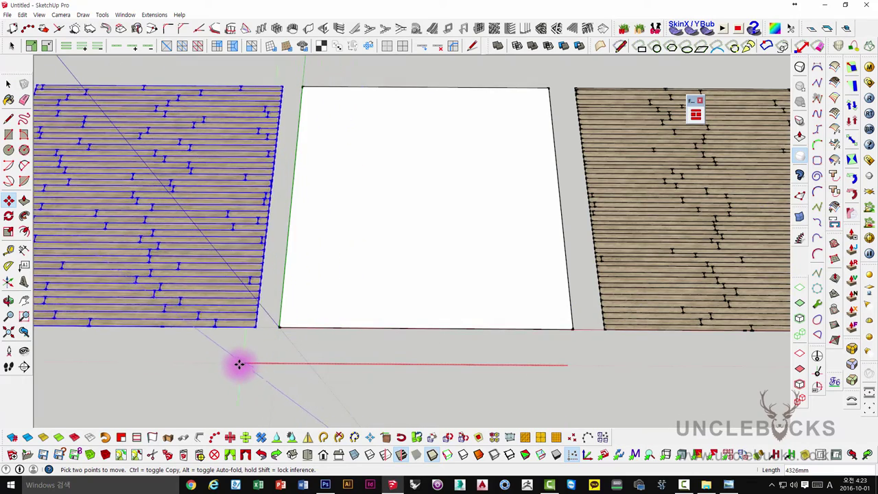
mouse_move(231, 364)
middle_down()
mouse_move(337, 358)
mouse_move(474, 336)
middle_up()
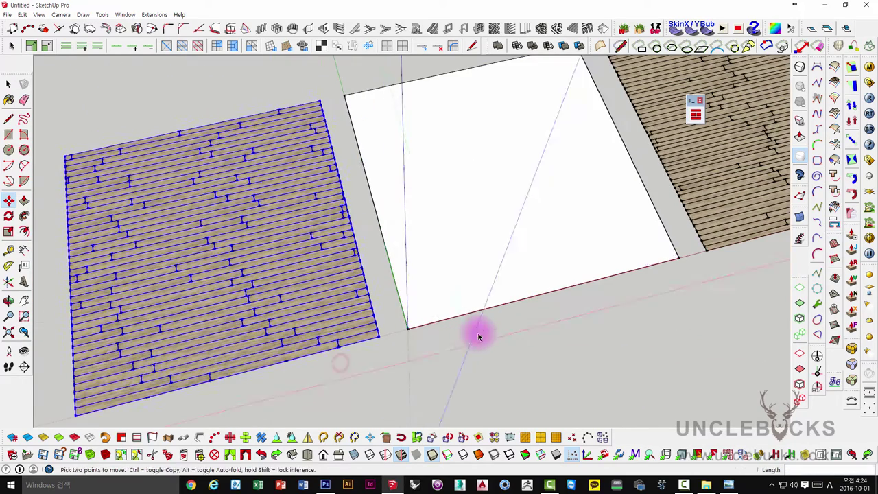
key(space)
click(473, 272)
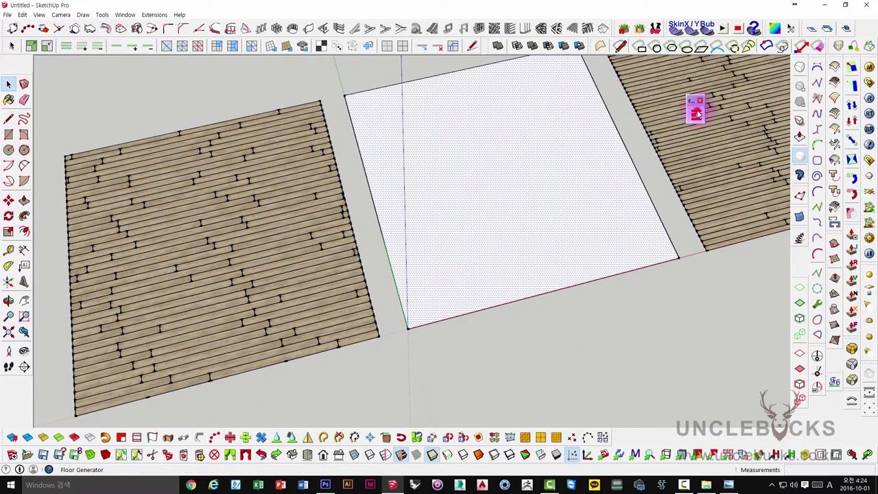
- Set FloorGenerator's random texture source to Model and select the run of wood materials
click(696, 113)
click(120, 194)
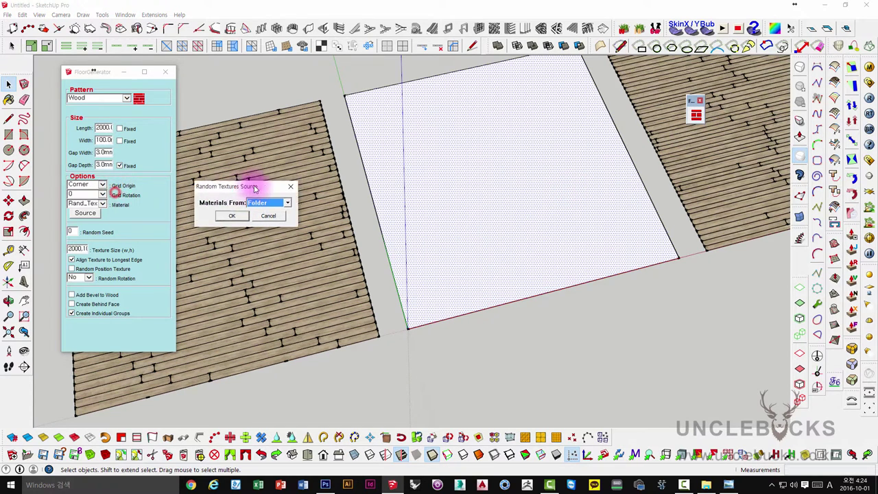
drag(254, 188, 266, 188)
click(281, 200)
click(241, 215)
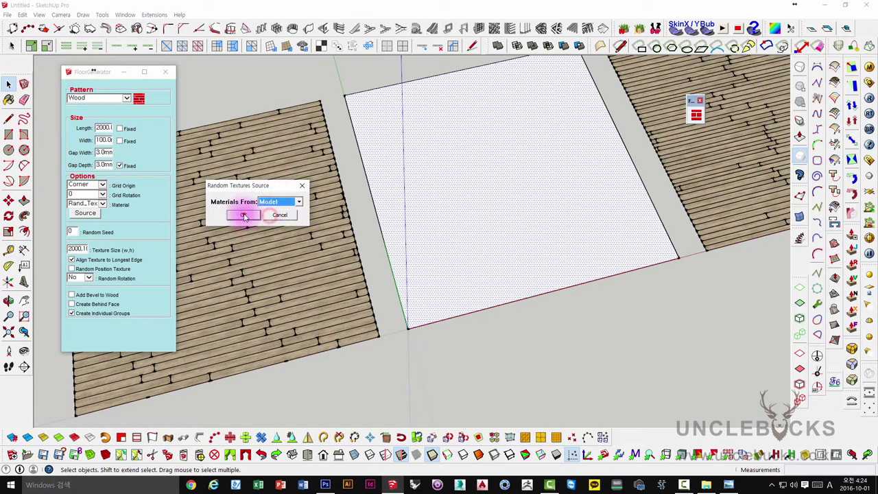
click(283, 105)
drag(281, 99, 281, 118)
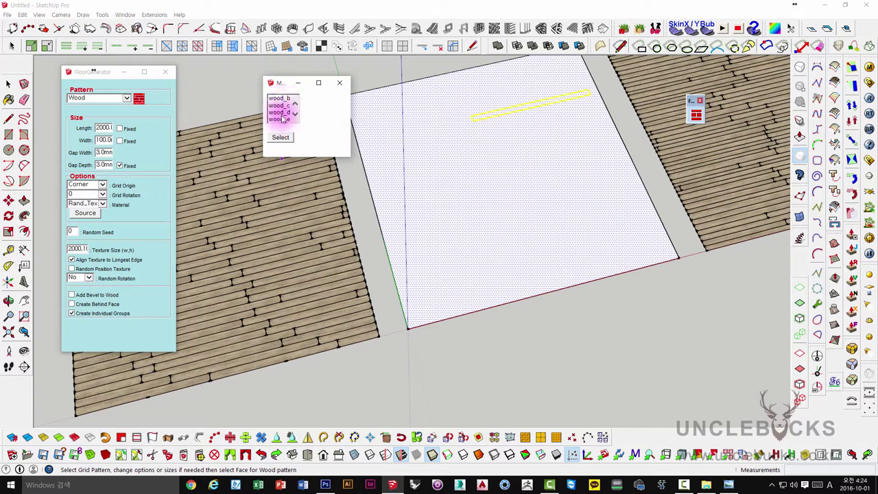
click(280, 138)
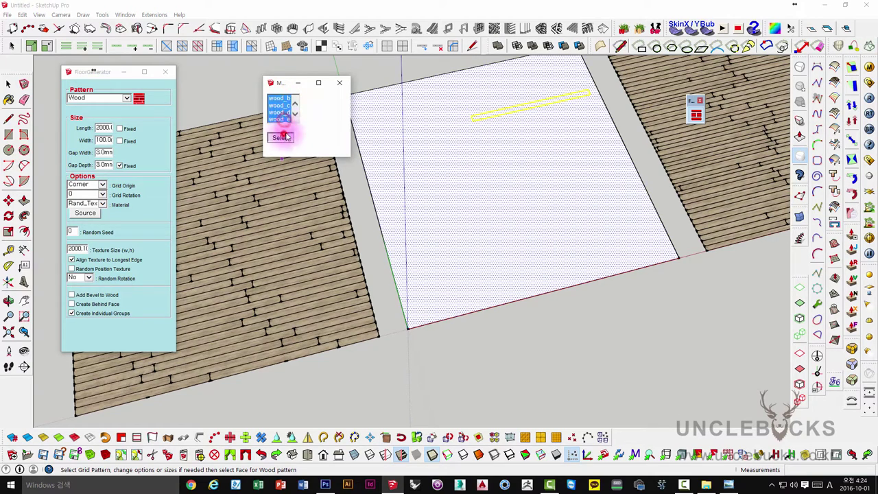
click(339, 82)
middle_drag(402, 249, 244, 292)
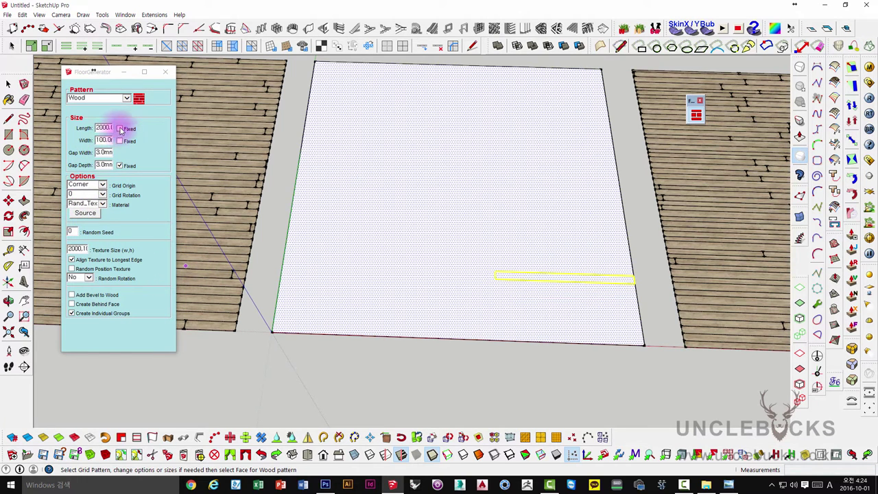
- Fix both plank length and width, then generate the wood floor on the white face
click(119, 130)
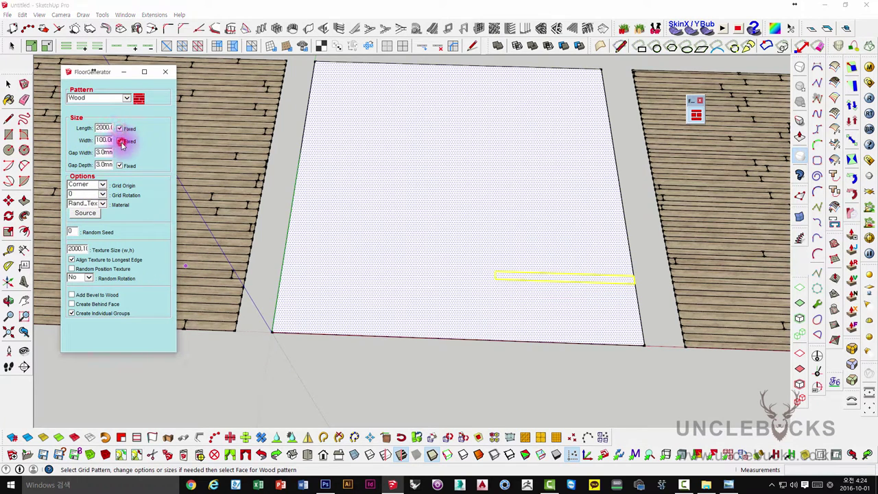
click(386, 207)
click(328, 264)
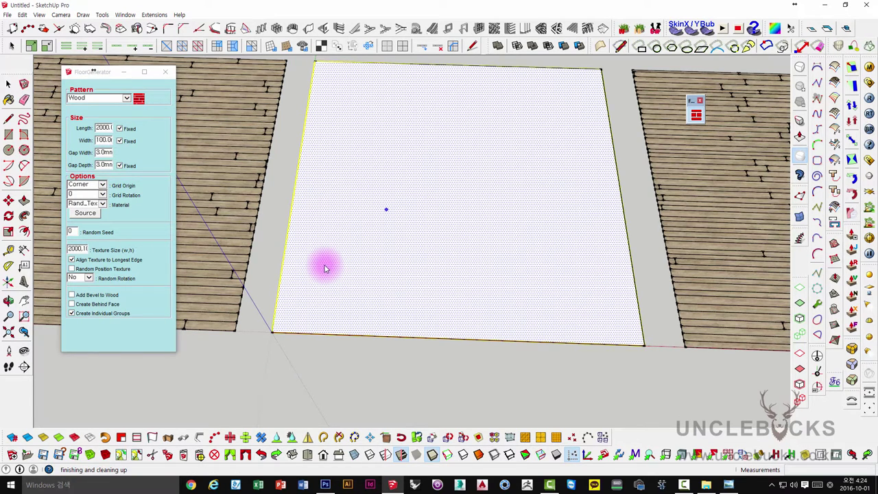
middle_drag(326, 266, 354, 272)
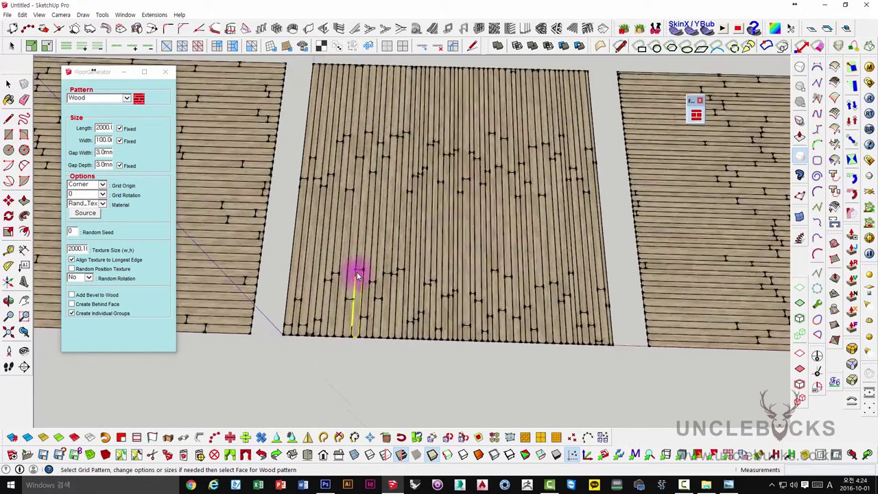
scroll(354, 272, down, 3)
scroll(364, 260, up, 2)
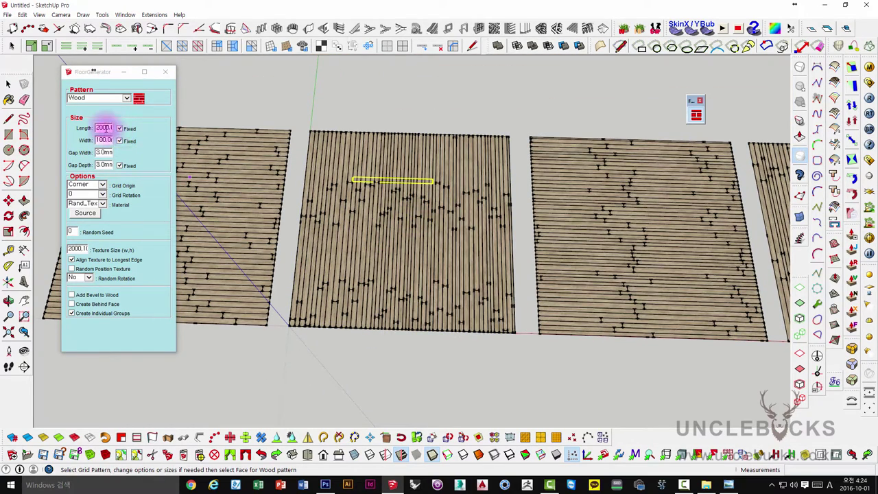
middle_drag(391, 229, 343, 260)
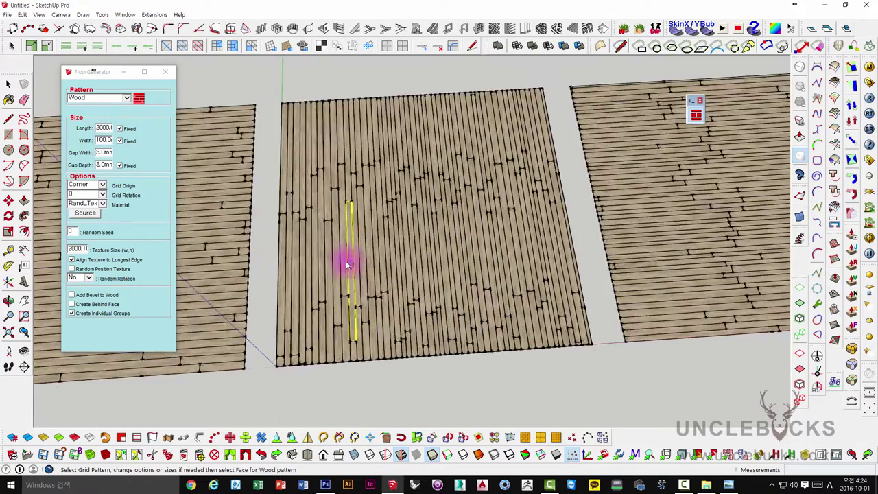
scroll(343, 260, up, 2)
scroll(367, 203, up, 2)
click(367, 203)
mouse_move(382, 212)
middle_down()
mouse_move(446, 235)
mouse_move(506, 238)
middle_up()
click(695, 115)
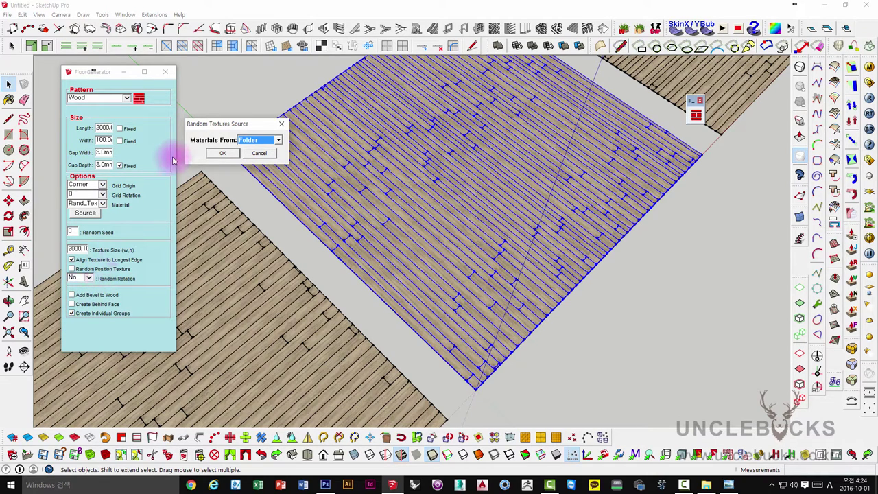
- Cancel the Random Textures Source change and orbit so the boards run vertically
click(255, 154)
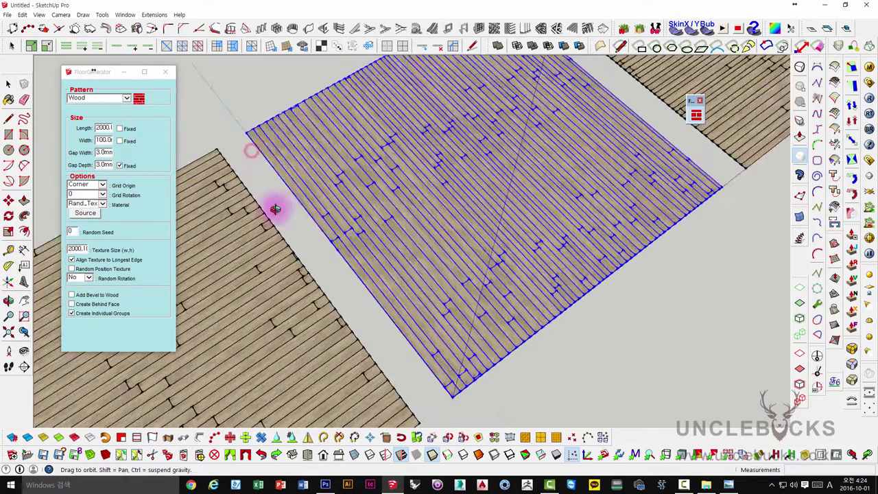
middle_drag(255, 153, 313, 197)
middle_drag(270, 86, 367, 204)
scroll(498, 254, up, 3)
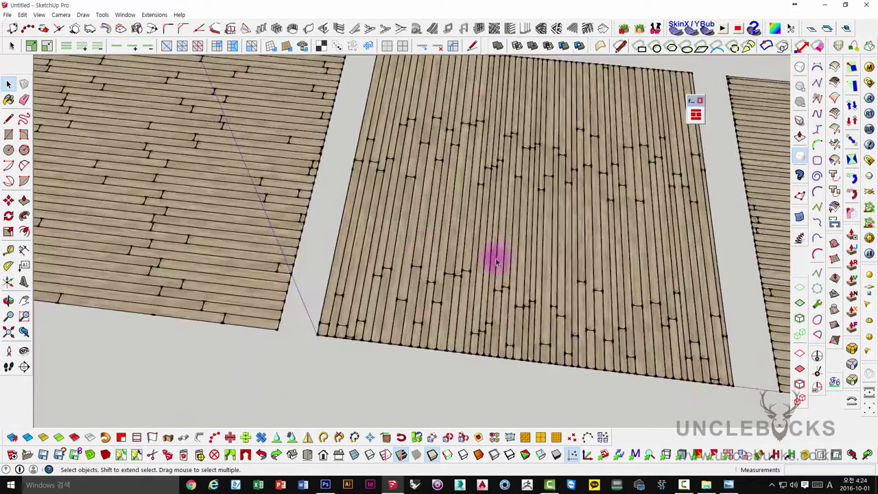
scroll(519, 249, up, 3)
scroll(519, 249, up, 2)
scroll(521, 255, up, 2)
scroll(520, 255, down, 3)
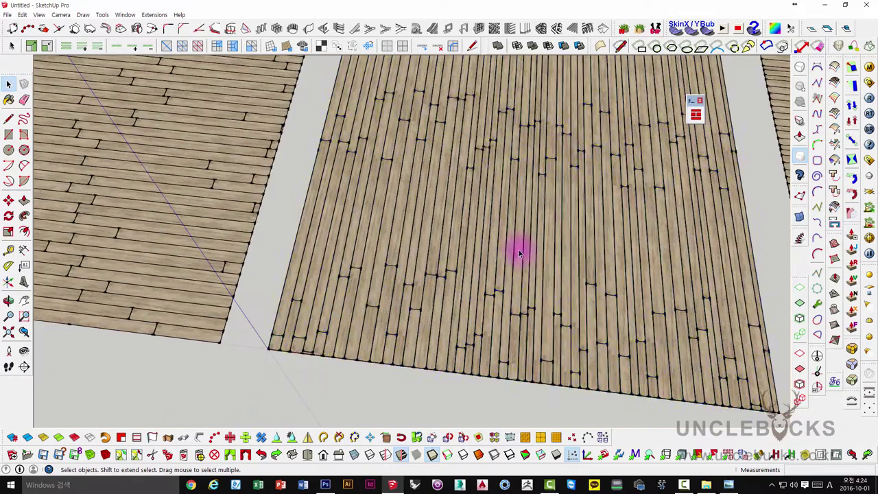
scroll(517, 251, down, 3)
- Orbit and zoom to compare the left floor with the neighbouring plank panels
middle_drag(517, 251, 486, 249)
scroll(490, 251, down, 1)
scroll(489, 251, down, 2)
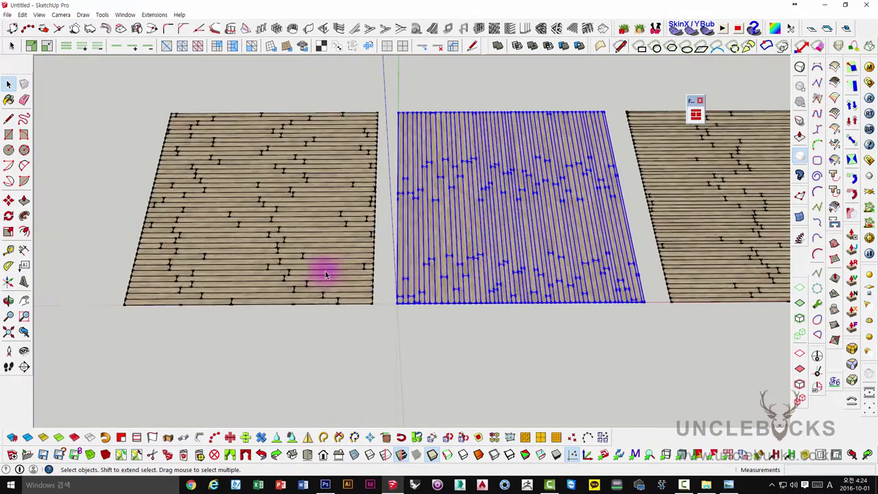
scroll(312, 269, up, 3)
mouse_move(312, 269)
middle_down()
mouse_move(270, 280)
mouse_move(456, 284)
mouse_move(277, 281)
mouse_move(489, 330)
middle_up()
mouse_move(242, 314)
middle_down()
mouse_move(274, 294)
mouse_move(288, 313)
middle_up()
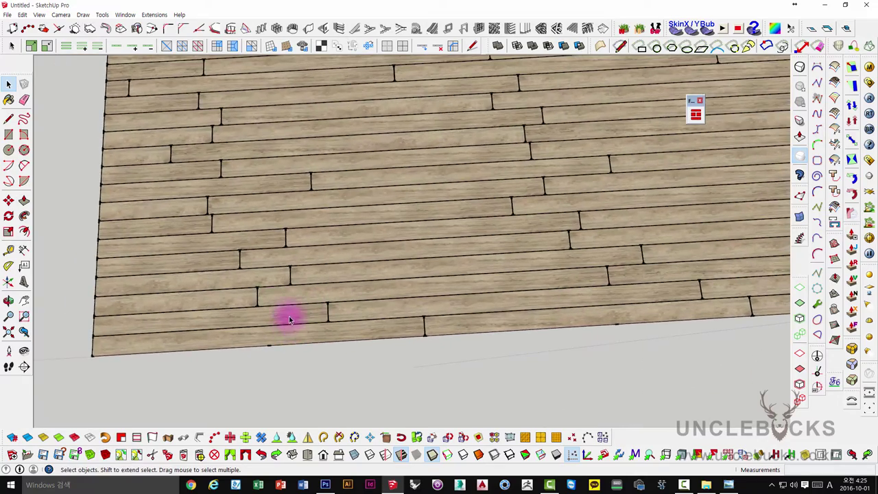
scroll(297, 308, down, 2)
scroll(297, 308, down, 2)
scroll(557, 240, down, 2)
mouse_move(436, 281)
middle_down()
mouse_move(421, 226)
mouse_move(417, 254)
mouse_move(430, 277)
mouse_move(568, 288)
mouse_move(364, 279)
mouse_move(431, 268)
mouse_move(596, 268)
middle_up()
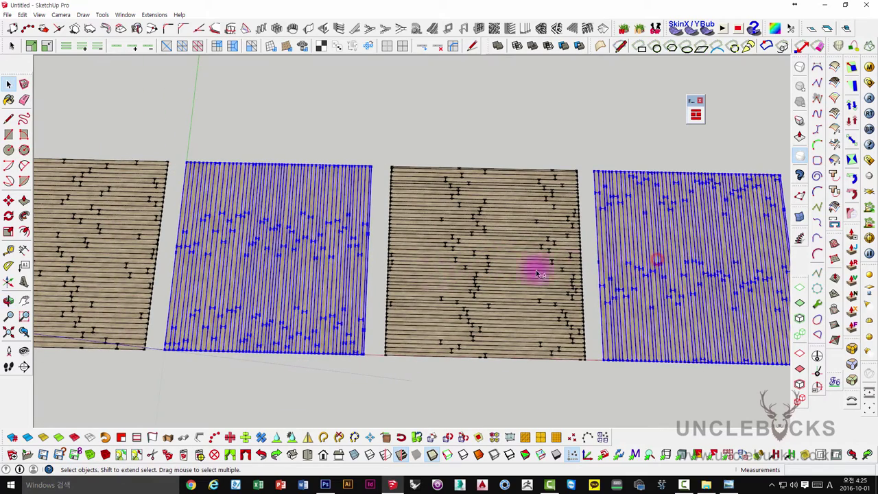
middle_drag(327, 270, 383, 268)
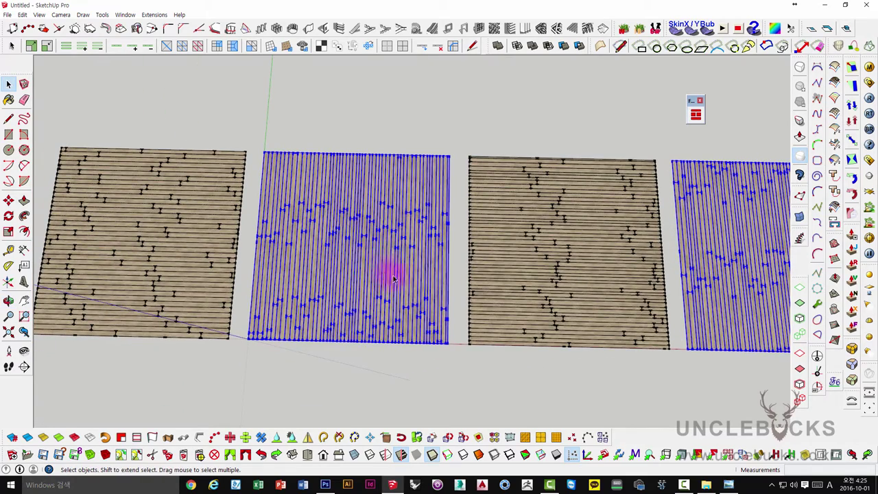
middle_drag(430, 296, 462, 328)
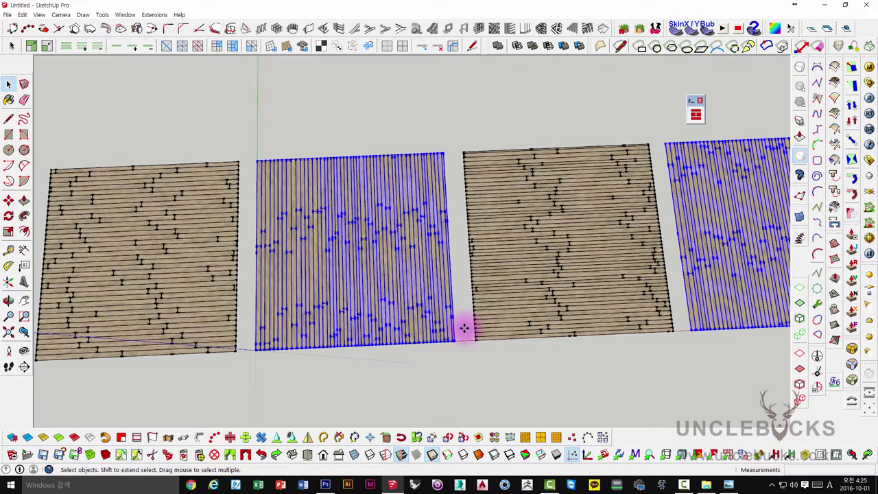
- Move the vertical-board panels upward clear of the white face, then deselect them
click(466, 331)
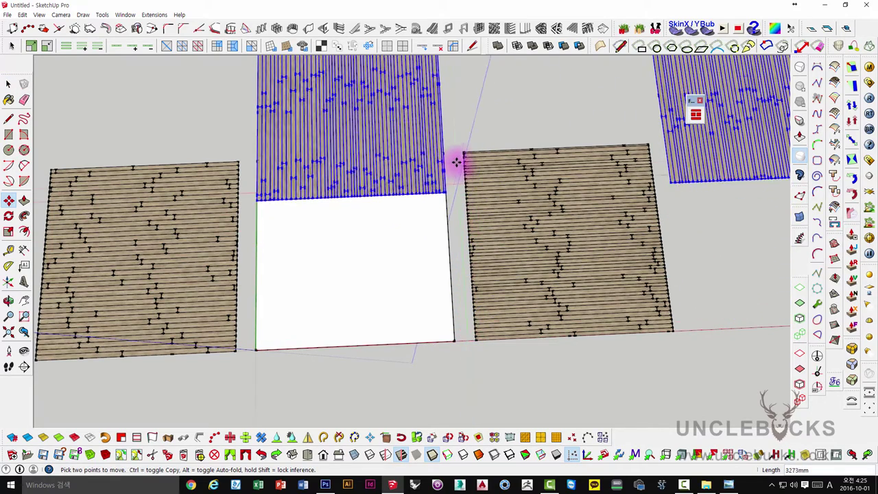
click(451, 135)
mouse_move(455, 137)
middle_down()
mouse_move(446, 186)
mouse_move(395, 265)
middle_up()
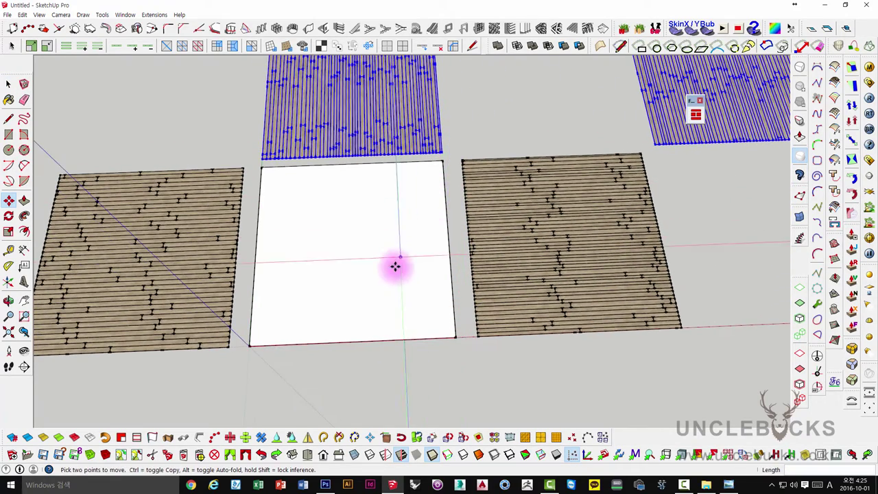
key(space)
mouse_move(368, 312)
middle_down()
mouse_move(427, 279)
mouse_move(407, 284)
mouse_move(407, 265)
mouse_move(520, 130)
middle_up()
click(521, 94)
- Select the white floor face, then the left wood panel, and inspect its boards
mouse_move(484, 178)
middle_down()
mouse_move(464, 165)
mouse_move(478, 174)
mouse_move(457, 200)
middle_up()
scroll(426, 209, up, 2)
mouse_move(402, 220)
middle_down()
mouse_move(423, 202)
mouse_move(469, 188)
mouse_move(525, 196)
mouse_move(410, 260)
middle_up()
click(470, 192)
scroll(498, 176, down, 2)
click(195, 255)
middle_drag(196, 255, 329, 249)
scroll(402, 239, up, 3)
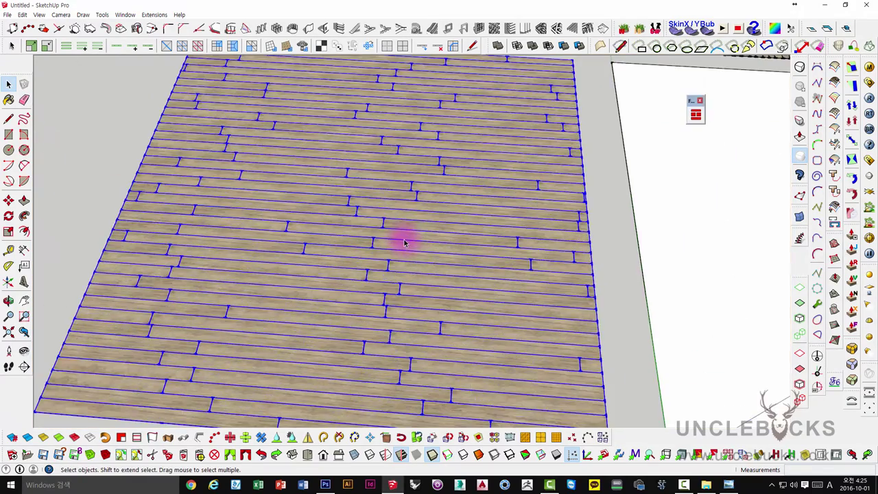
mouse_move(402, 239)
middle_down()
mouse_move(386, 196)
mouse_move(558, 202)
mouse_move(510, 186)
middle_up()
- Generate a FloorGenerator plank floor on the white face using random wood materials from the model
click(510, 186)
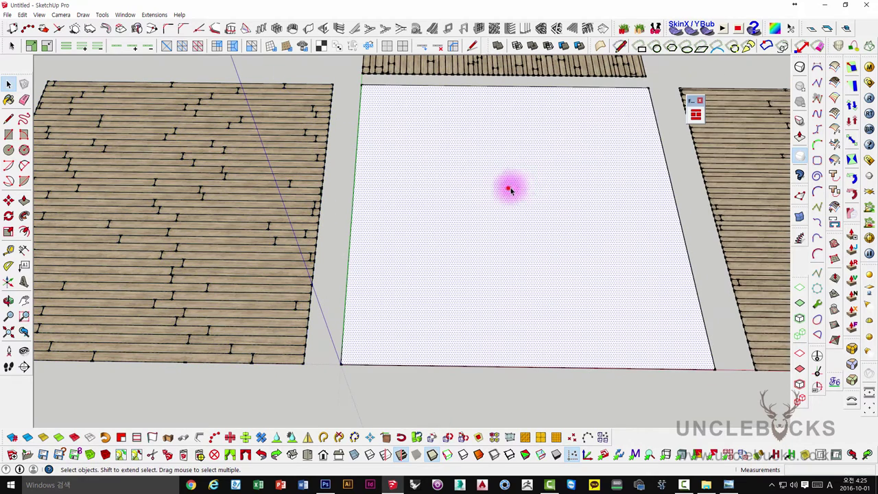
click(695, 114)
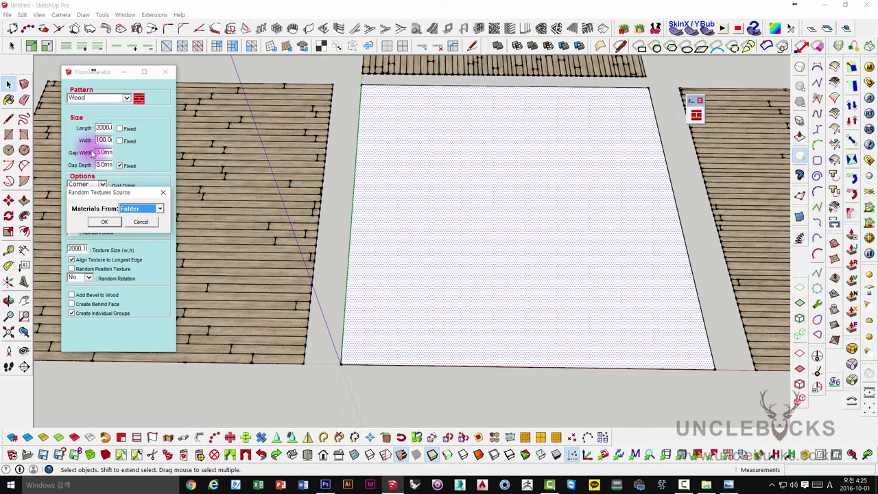
drag(118, 194, 236, 130)
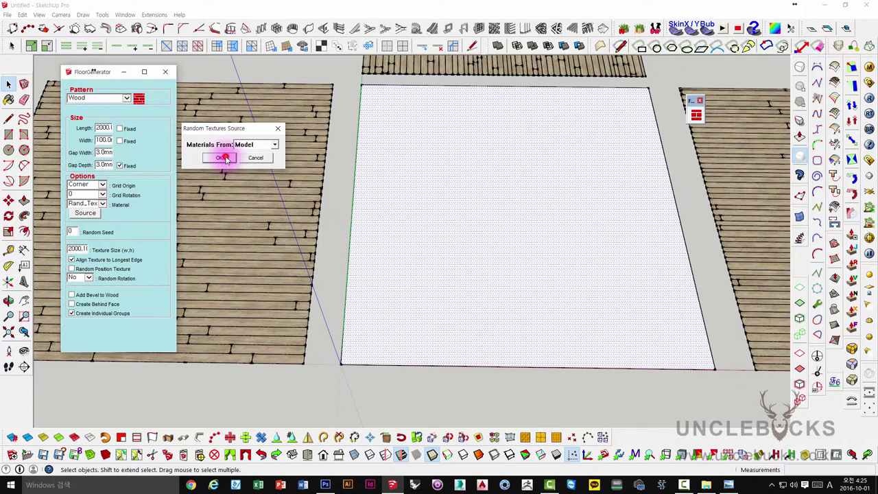
click(229, 160)
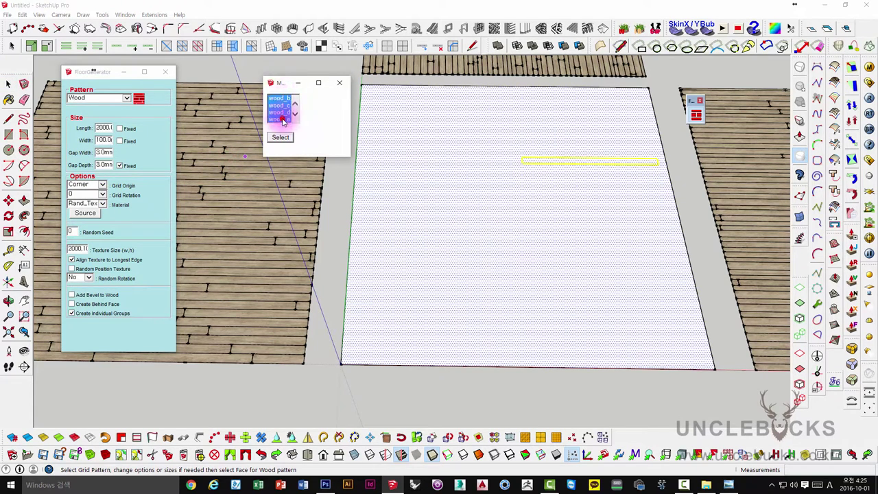
click(339, 83)
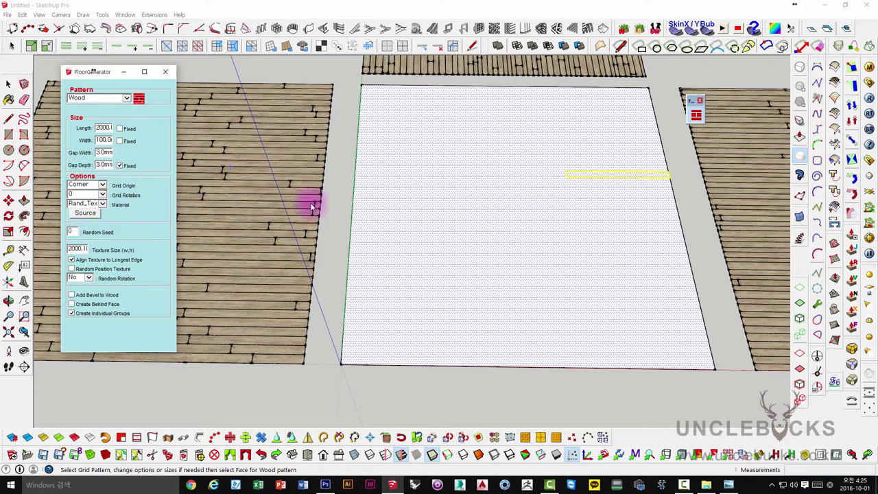
click(373, 345)
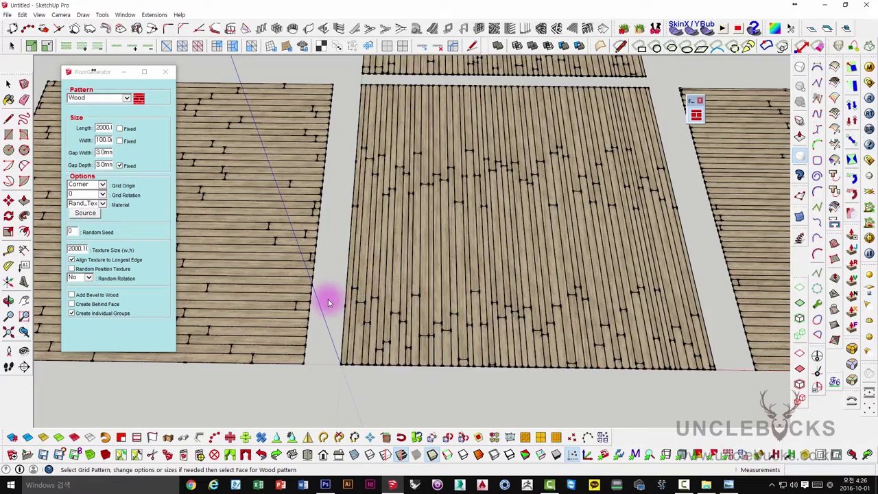
- Delete the newly generated centre floor boards
scroll(386, 296, up, 3)
scroll(396, 299, up, 3)
scroll(392, 307, down, 3)
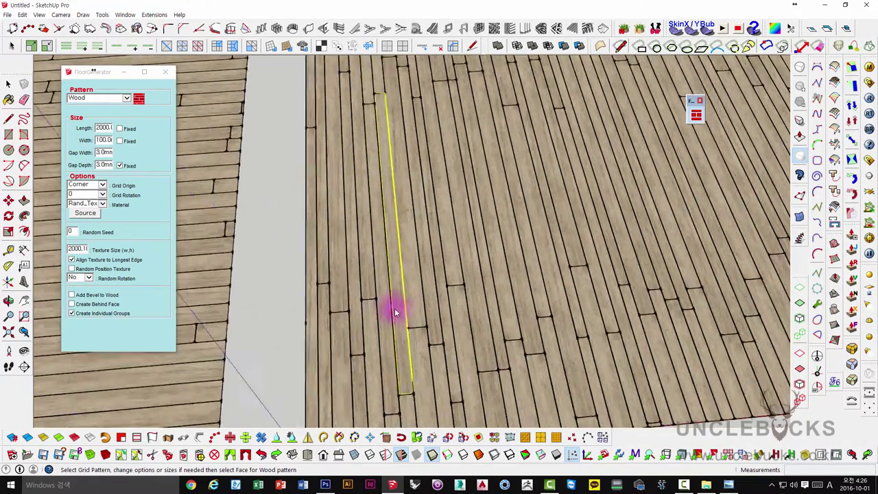
scroll(411, 312, down, 3)
scroll(480, 291, down, 3)
mouse_move(483, 290)
middle_down()
mouse_move(464, 325)
mouse_move(453, 295)
mouse_move(469, 304)
middle_up()
key(space)
click(448, 286)
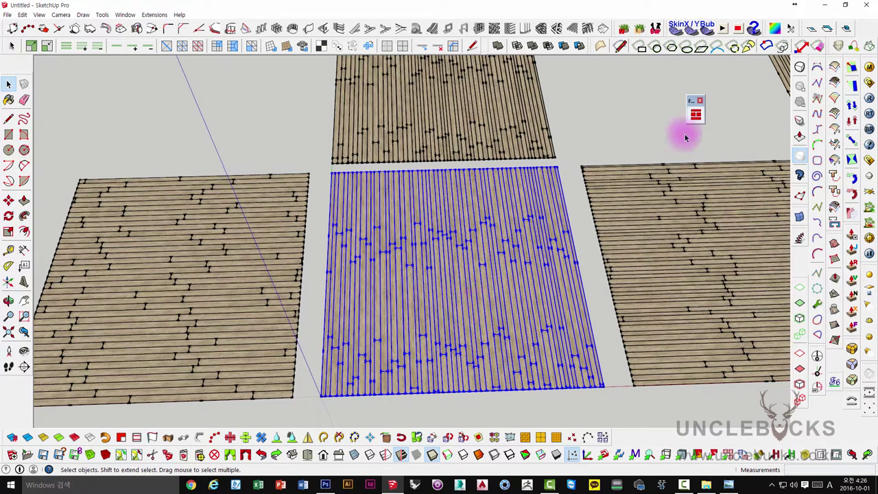
- Reopen FloorGenerator with Model as random texture source and begin editing Gap Depth
click(695, 117)
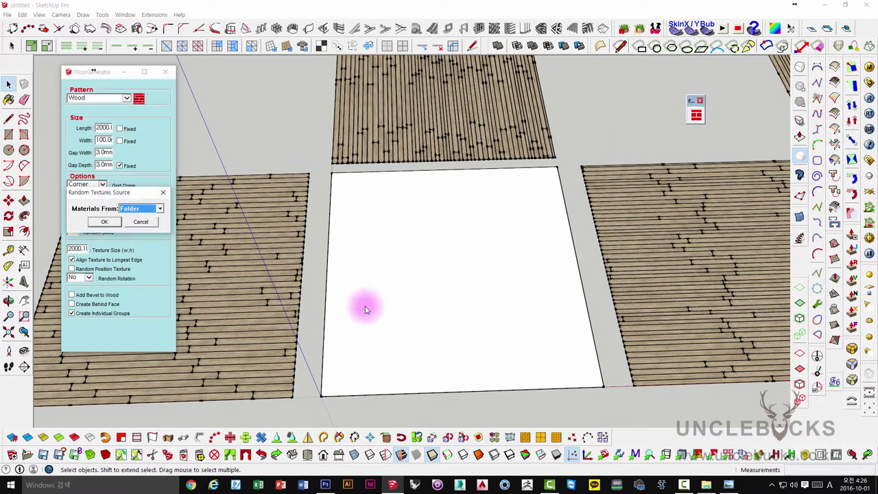
click(134, 212)
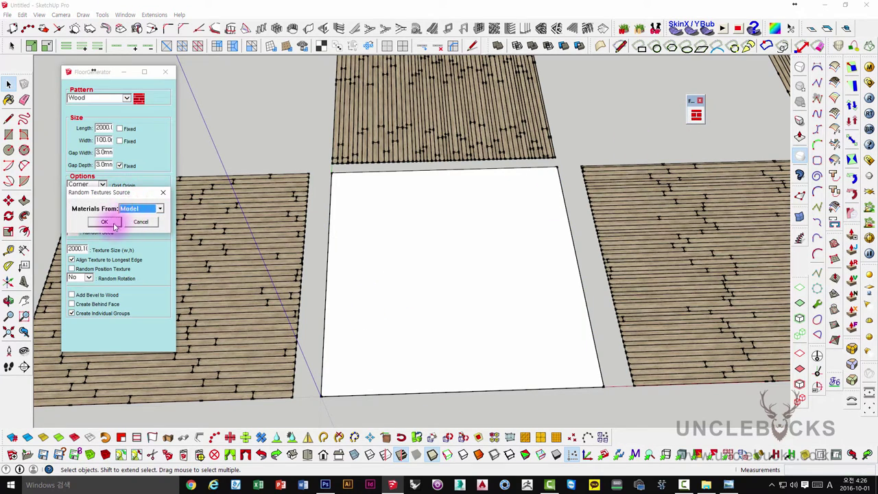
click(105, 222)
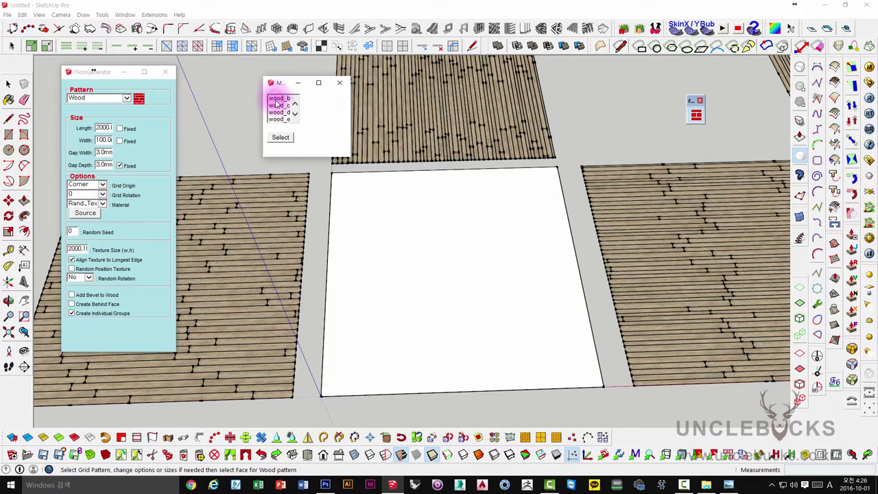
click(339, 82)
middle_drag(229, 157, 141, 157)
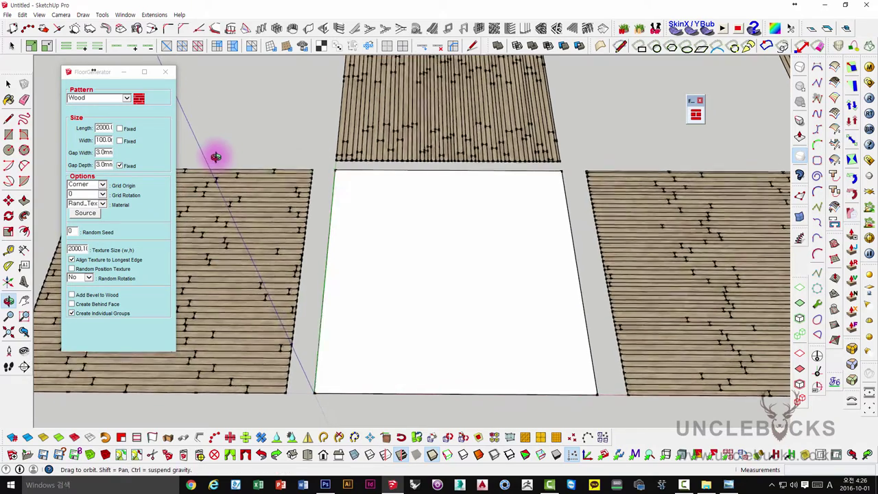
click(113, 165)
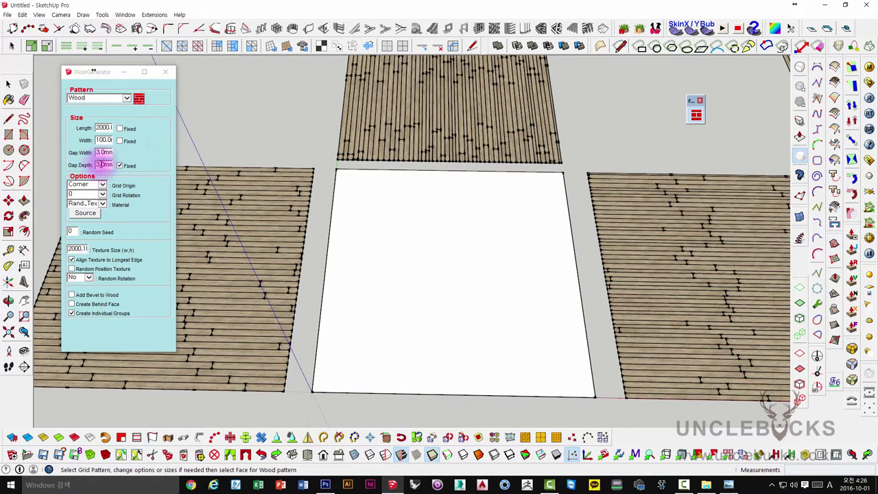
middle_drag(172, 160, 237, 142)
scroll(190, 251, up, 3)
scroll(345, 263, up, 3)
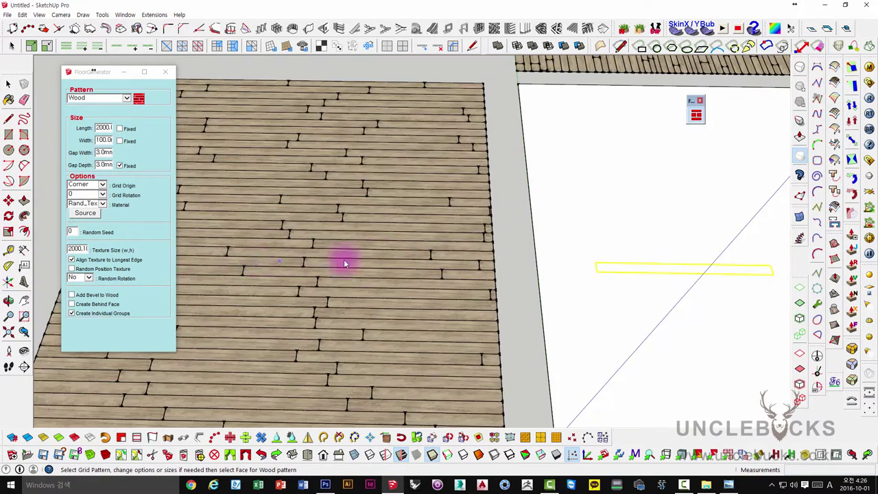
scroll(176, 254, down, 3)
middle_drag(176, 254, 358, 265)
scroll(359, 265, up, 3)
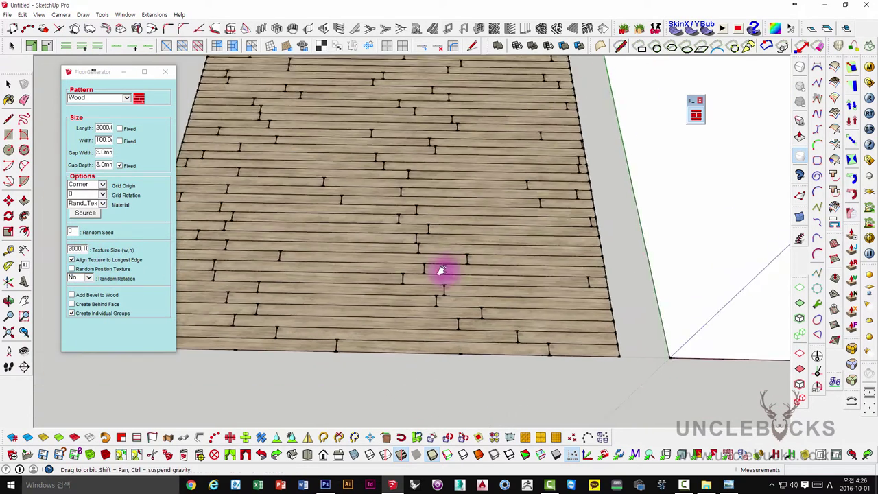
middle_drag(184, 269, 382, 347)
scroll(376, 304, up, 2)
scroll(292, 303, up, 2)
middle_drag(292, 302, 267, 317)
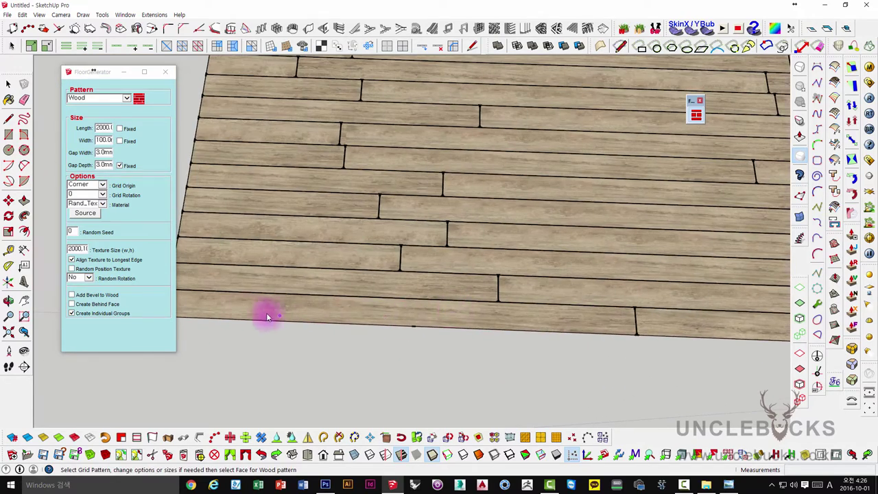
scroll(579, 320, down, 2)
middle_drag(681, 313, 416, 304)
scroll(415, 304, up, 2)
scroll(431, 248, up, 2)
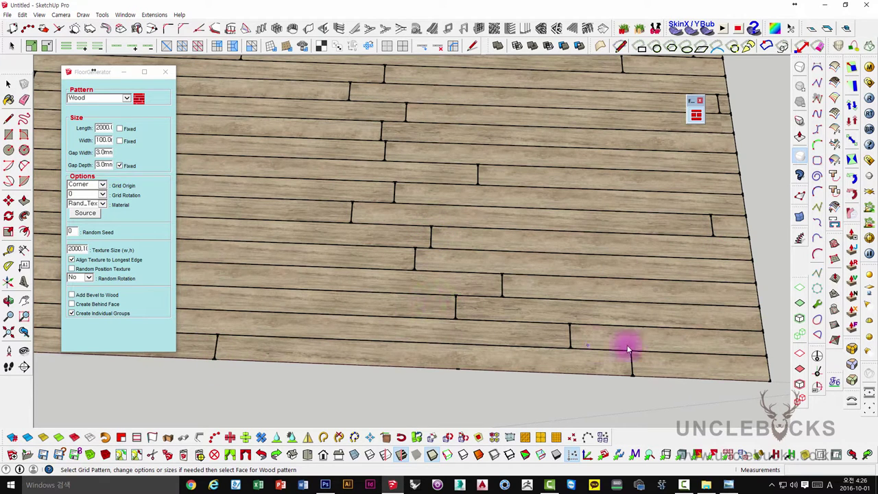
middle_drag(413, 333, 274, 333)
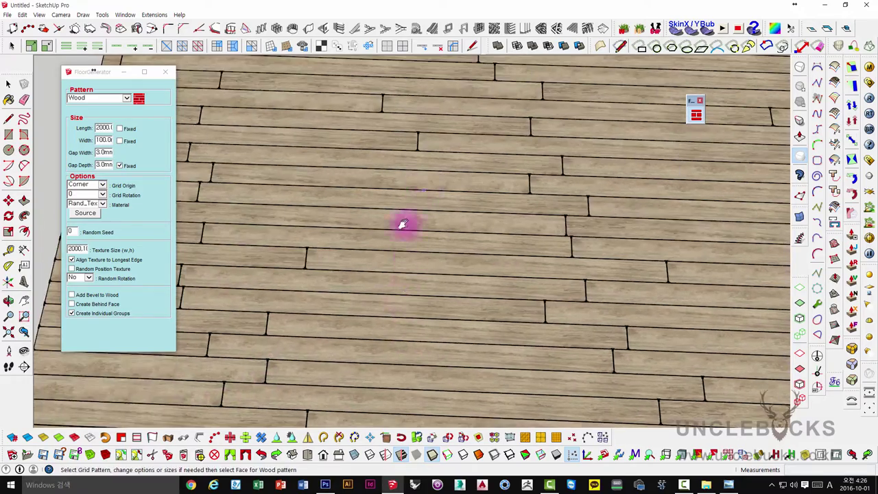
mouse_move(401, 222)
middle_down()
mouse_move(499, 225)
mouse_move(412, 269)
mouse_move(409, 192)
mouse_move(309, 205)
middle_up()
scroll(410, 278, down, 3)
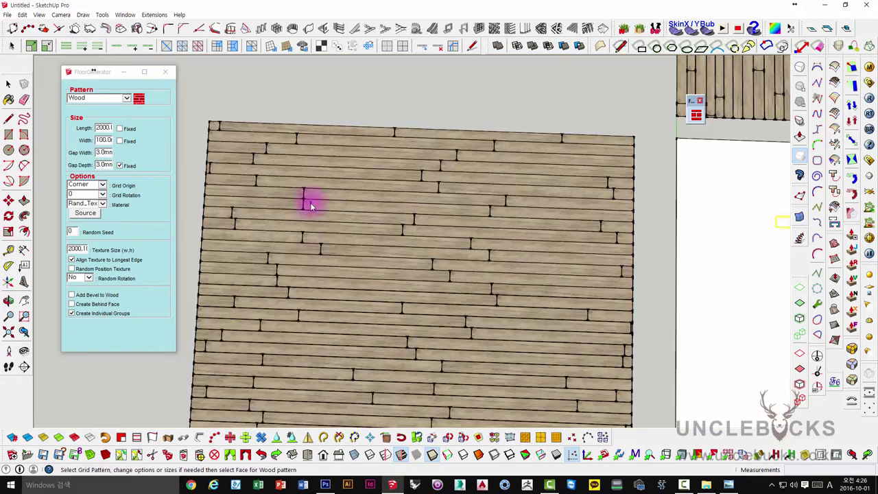
mouse_move(419, 253)
middle_down()
mouse_move(539, 251)
mouse_move(384, 251)
mouse_move(507, 272)
mouse_move(514, 290)
mouse_move(513, 225)
mouse_move(516, 314)
middle_up()
scroll(516, 314, up, 2)
scroll(562, 317, up, 2)
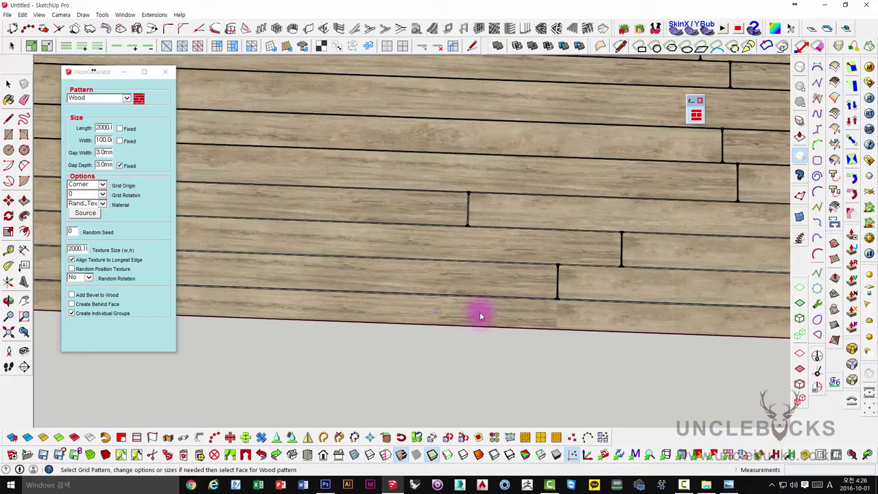
scroll(556, 325, down, 2)
scroll(554, 313, down, 2)
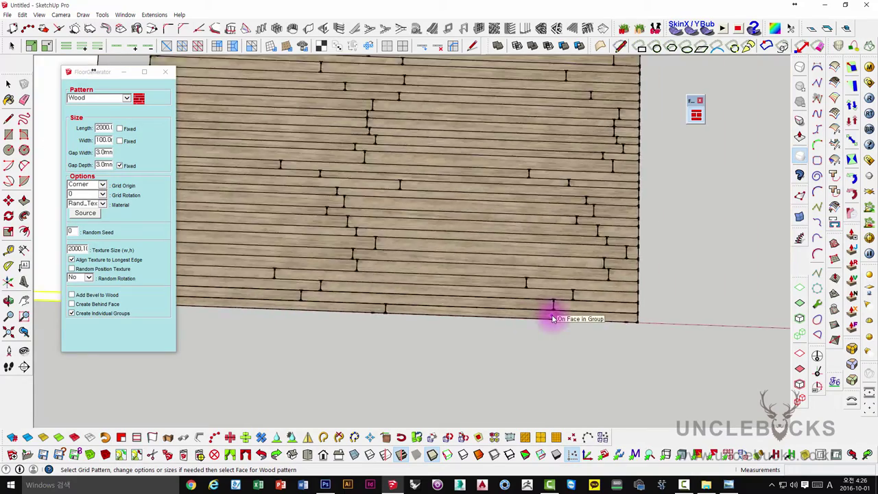
middle_drag(554, 314, 474, 303)
scroll(416, 286, up, 2)
mouse_move(416, 287)
middle_down()
mouse_move(431, 222)
mouse_move(466, 190)
middle_up()
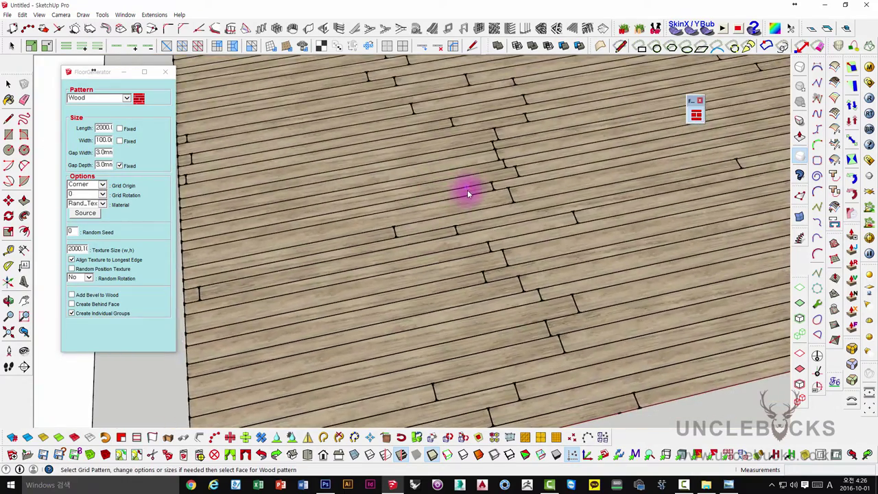
scroll(366, 209, down, 2)
mouse_move(366, 210)
middle_down()
mouse_move(521, 274)
mouse_move(463, 127)
mouse_move(398, 251)
mouse_move(455, 276)
mouse_move(443, 288)
mouse_move(421, 274)
mouse_move(446, 209)
mouse_move(420, 195)
mouse_move(480, 235)
mouse_move(482, 201)
middle_up()
scroll(443, 288, down, 3)
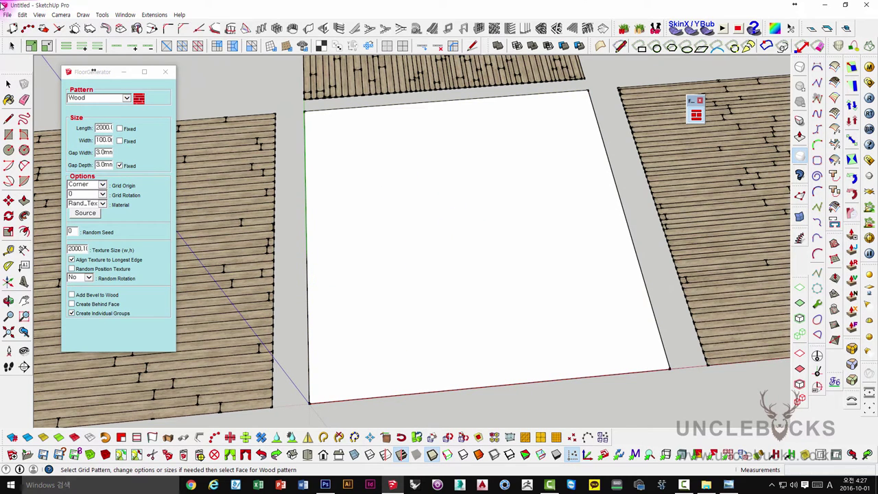
- Reopen FloorGenerator with the model's wood materials as source and select the white face
mouse_move(466, 146)
middle_down()
mouse_move(417, 349)
mouse_move(451, 189)
mouse_move(474, 229)
mouse_move(382, 249)
mouse_move(450, 248)
mouse_move(323, 201)
mouse_move(439, 219)
mouse_move(450, 207)
mouse_move(386, 254)
mouse_move(416, 196)
middle_up()
key(space)
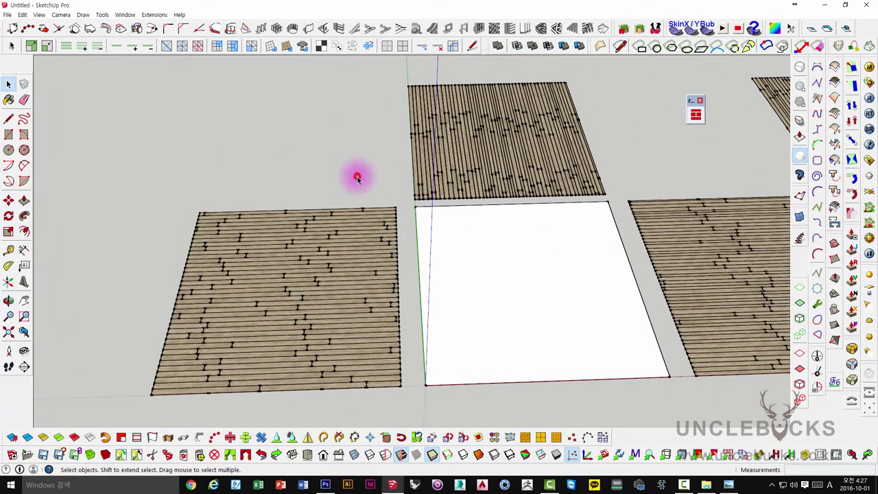
click(694, 117)
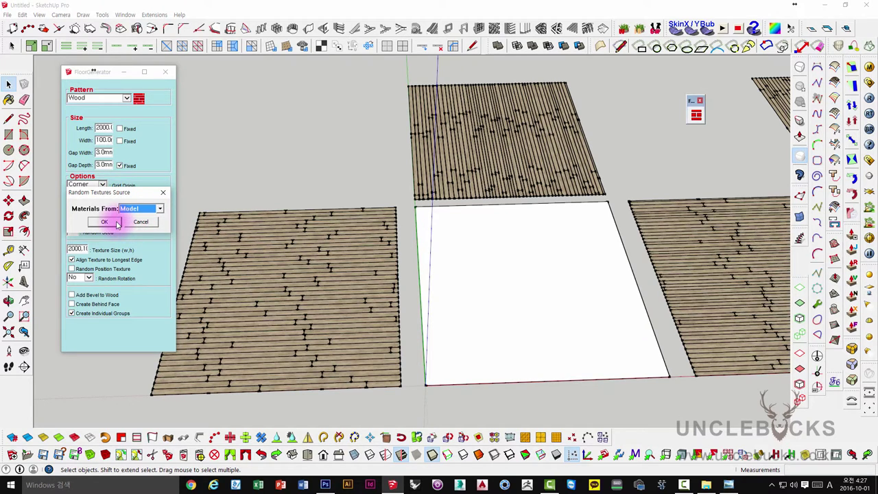
click(117, 224)
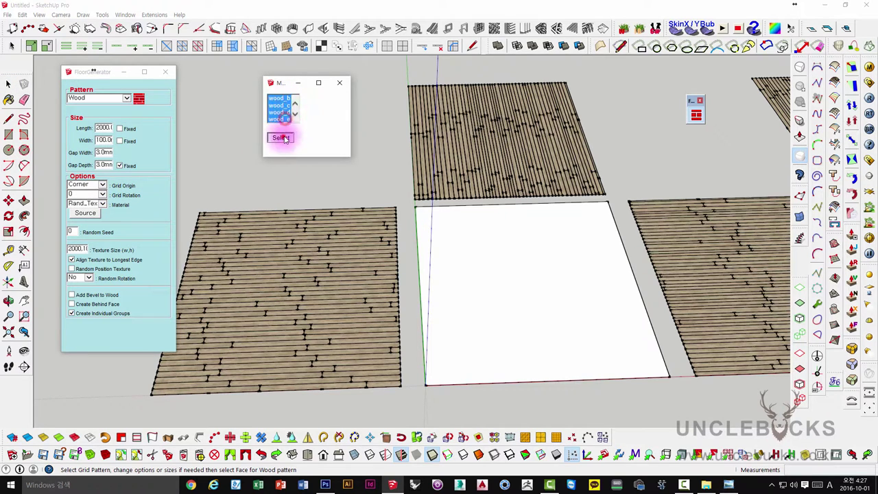
click(339, 82)
scroll(416, 222, up, 2)
click(397, 269)
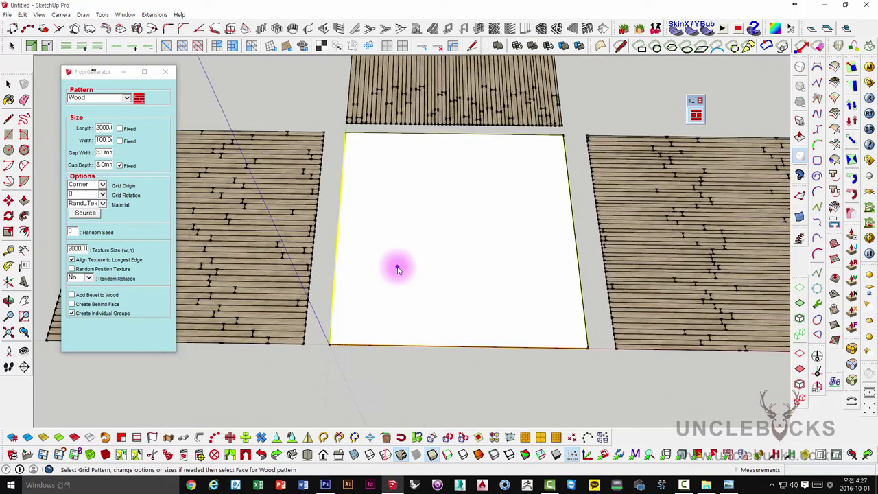
- Orbit and zoom to frame the blank white floor face at a diagonal angle
scroll(396, 269, up, 1)
middle_drag(395, 270, 389, 252)
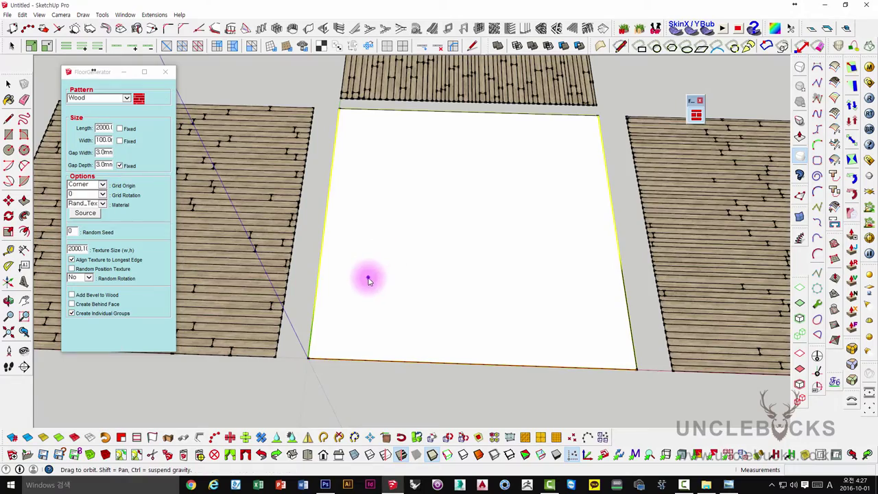
mouse_move(366, 276)
middle_down()
mouse_move(445, 221)
mouse_move(517, 204)
mouse_move(371, 236)
mouse_move(414, 231)
mouse_move(323, 235)
mouse_move(556, 199)
mouse_move(384, 225)
middle_up()
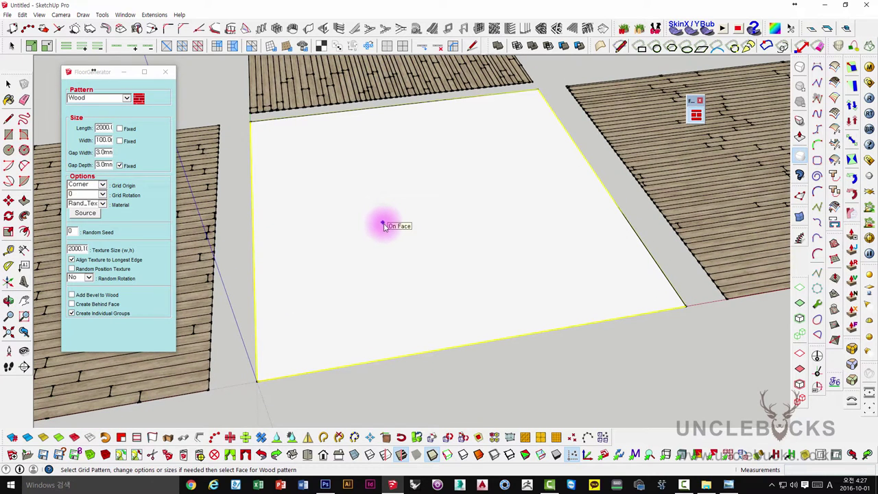
middle_drag(385, 227, 386, 227)
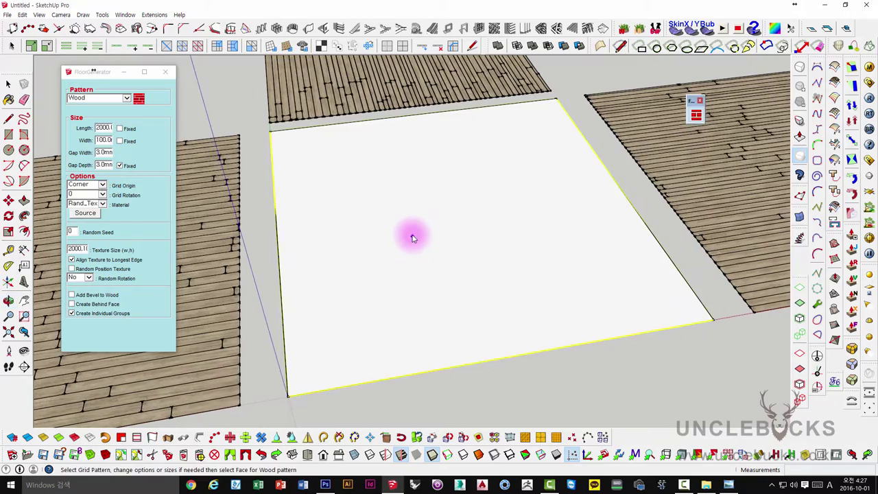
mouse_move(411, 235)
middle_down()
mouse_move(391, 183)
mouse_move(449, 159)
mouse_move(569, 149)
mouse_move(402, 180)
mouse_move(358, 201)
mouse_move(353, 231)
middle_up()
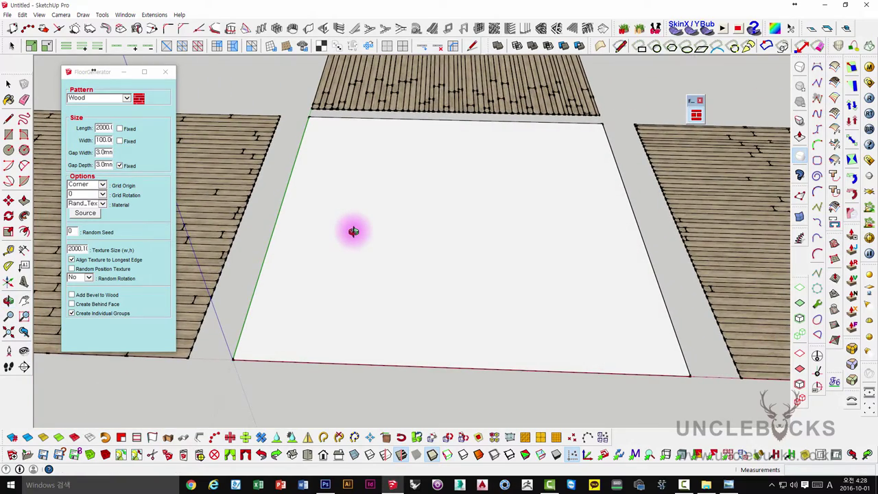
scroll(370, 239, up, 1)
scroll(395, 234, up, 1)
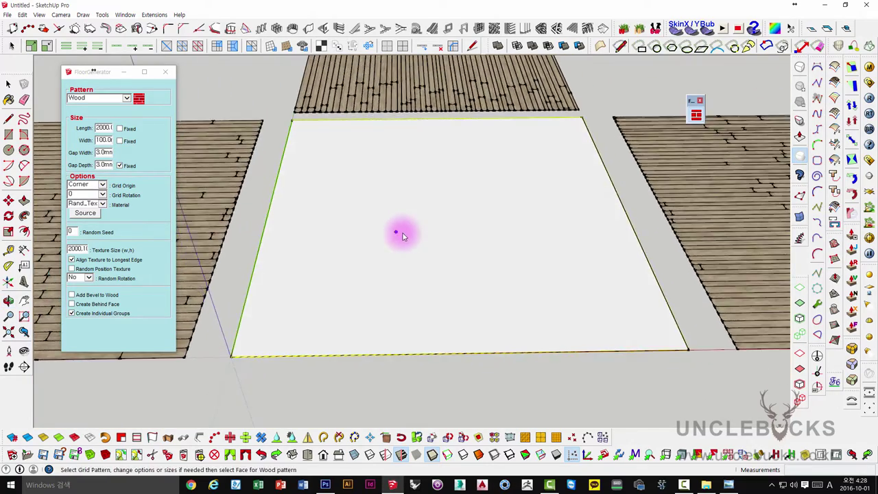
scroll(403, 237, up, 2)
mouse_move(408, 231)
middle_down()
mouse_move(470, 231)
mouse_move(460, 221)
middle_up()
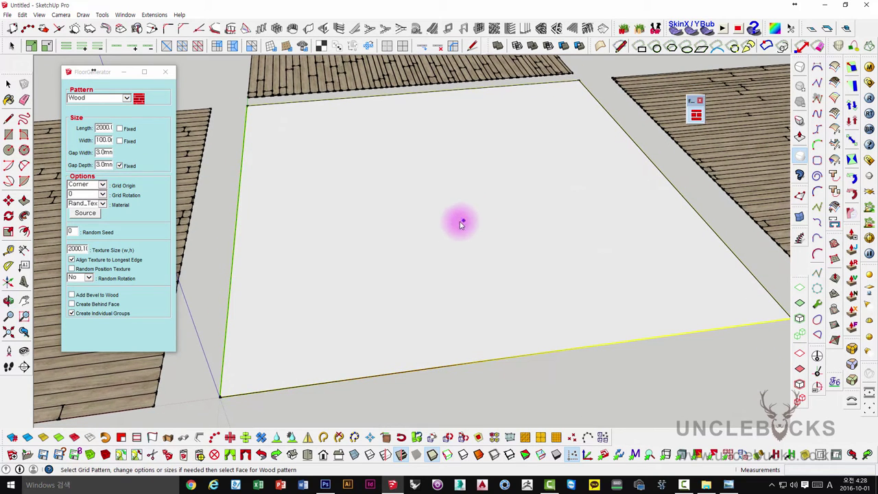
mouse_move(235, 229)
middle_down()
mouse_move(317, 198)
mouse_move(225, 265)
mouse_move(259, 249)
mouse_move(79, 252)
middle_up()
- Turn off Align Texture to Longest Edge and generate the wood plank grid on the face
click(72, 261)
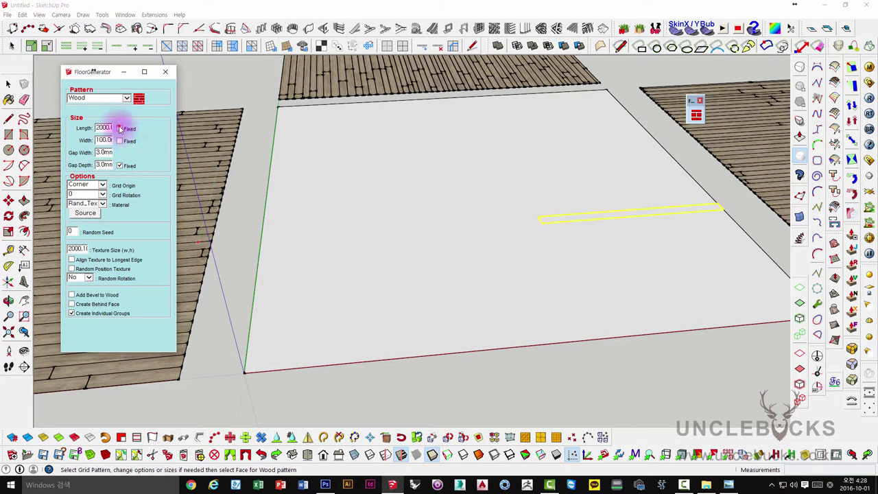
click(294, 327)
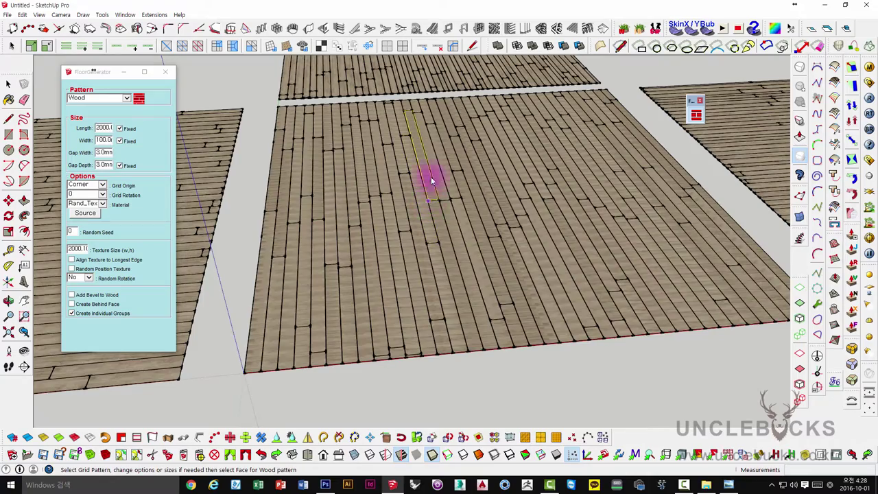
middle_drag(432, 181, 428, 226)
scroll(384, 330, up, 3)
scroll(383, 309, up, 2)
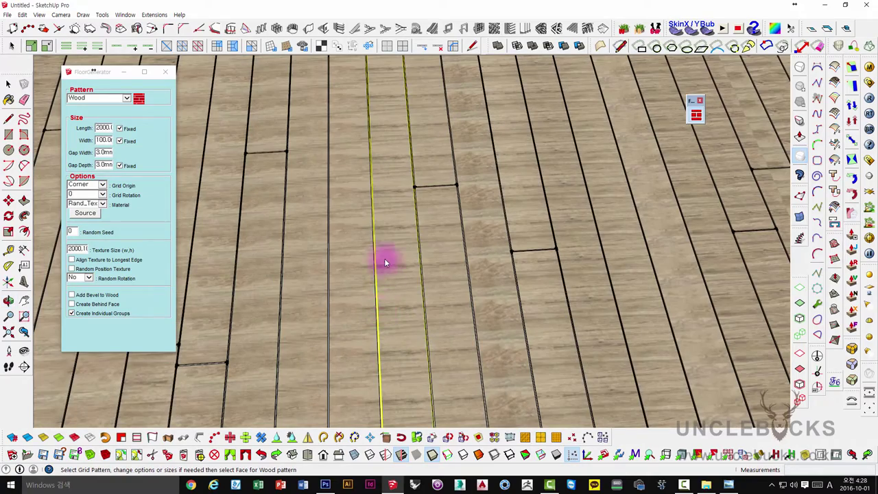
scroll(466, 235, down, 3)
scroll(569, 235, down, 2)
scroll(472, 272, up, 1)
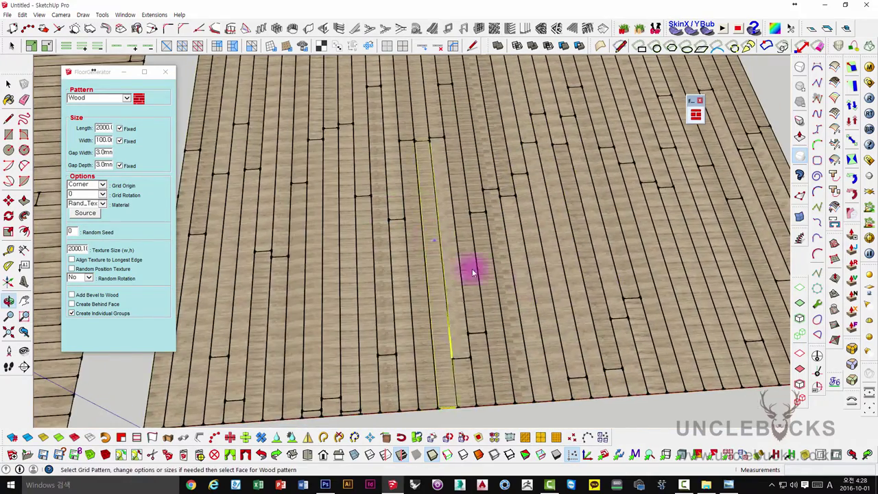
- Orbit and zoom around the new boards, from near top-down to oblique views
mouse_move(471, 273)
middle_down()
mouse_move(647, 186)
mouse_move(441, 165)
middle_up()
scroll(431, 137, up, 1)
scroll(431, 140, up, 1)
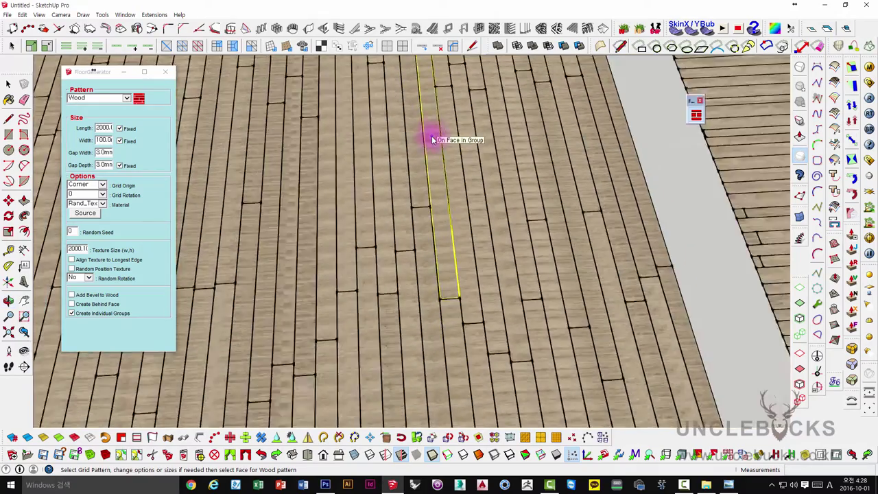
scroll(432, 139, down, 2)
mouse_move(486, 141)
middle_down()
mouse_move(353, 221)
mouse_move(377, 249)
middle_up()
scroll(447, 262, up, 1)
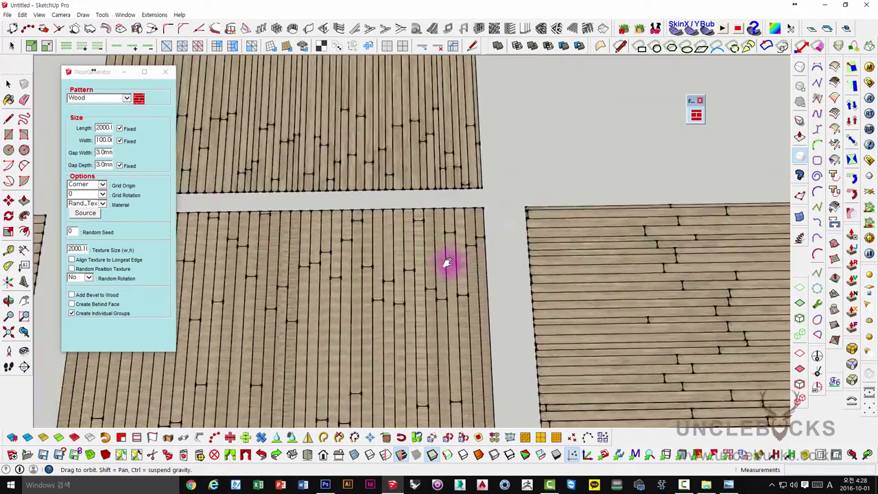
mouse_move(447, 263)
middle_down()
mouse_move(466, 320)
mouse_move(442, 198)
mouse_move(398, 284)
mouse_move(451, 146)
mouse_move(382, 272)
mouse_move(325, 295)
mouse_move(381, 264)
middle_up()
scroll(443, 205, up, 2)
scroll(443, 206, down, 2)
scroll(382, 273, up, 1)
scroll(382, 273, up, 1)
scroll(365, 276, down, 1)
scroll(325, 294, up, 2)
scroll(328, 291, down, 2)
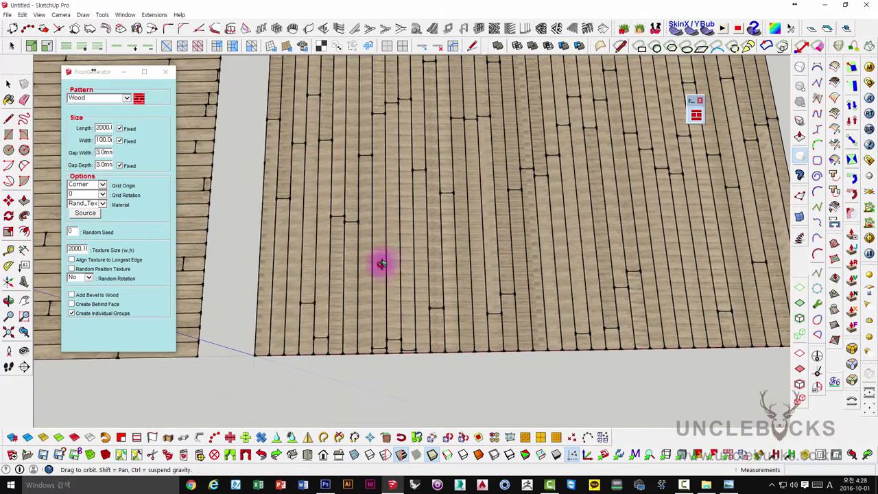
- Delete the generated plank floor group and select the bare white face
click(400, 235)
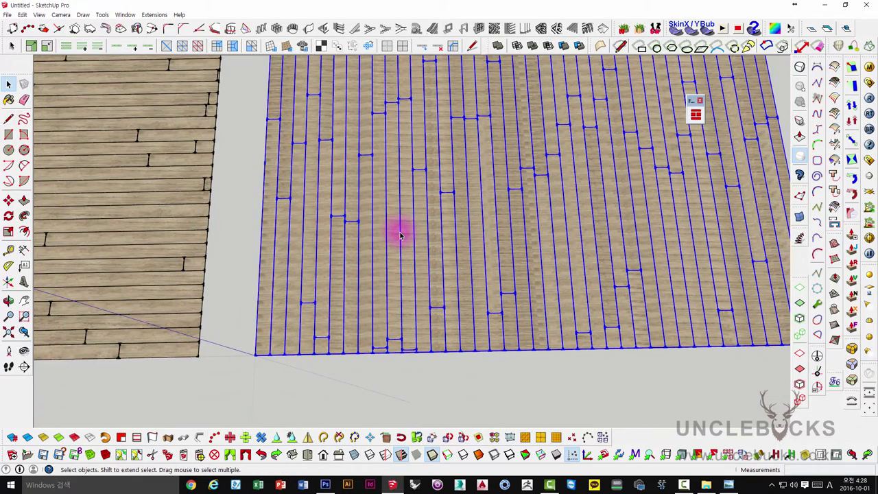
key(Delete)
click(452, 201)
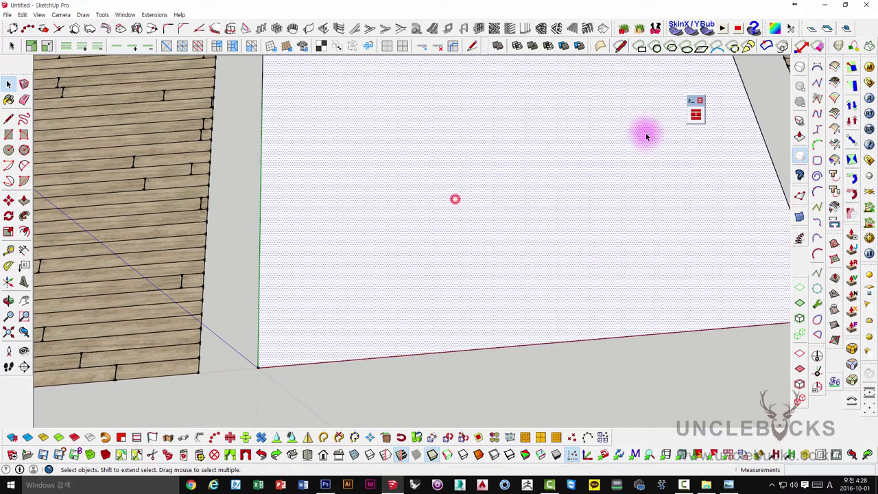
- Set FloorGenerator's texture source to the model's wood materials and re-enable Align Texture to Longest Edge
click(693, 118)
click(73, 240)
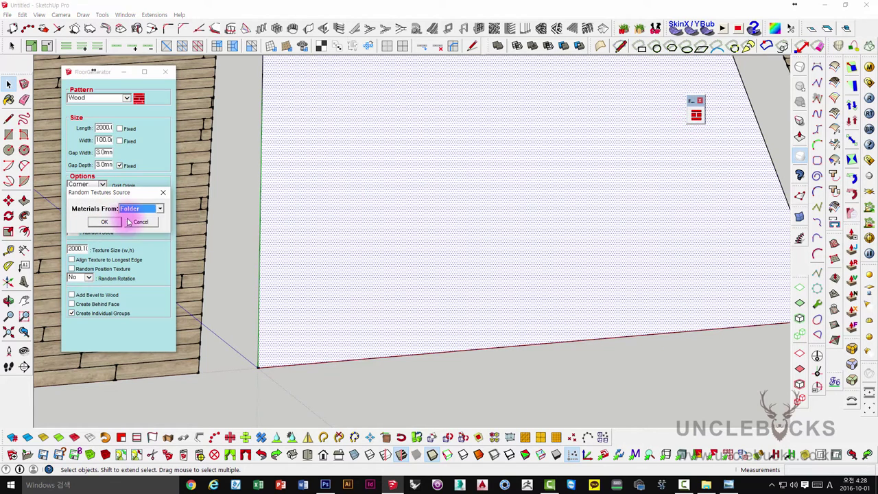
click(142, 208)
click(150, 227)
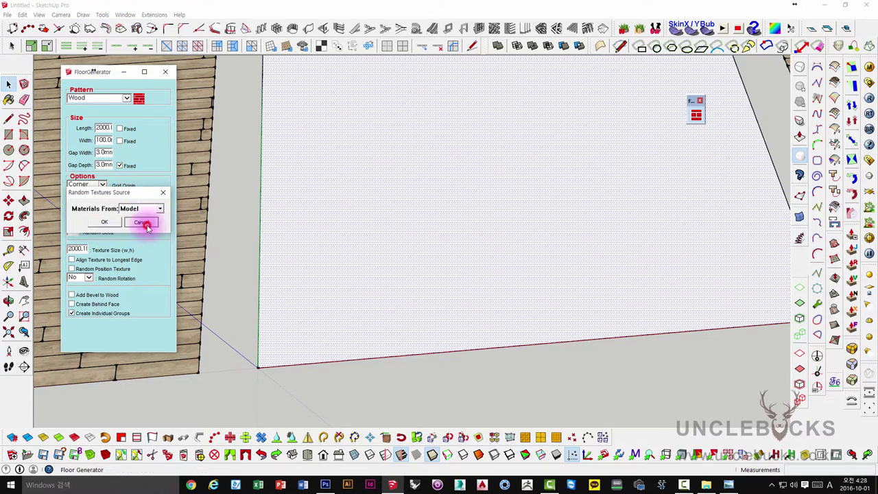
click(104, 221)
click(97, 214)
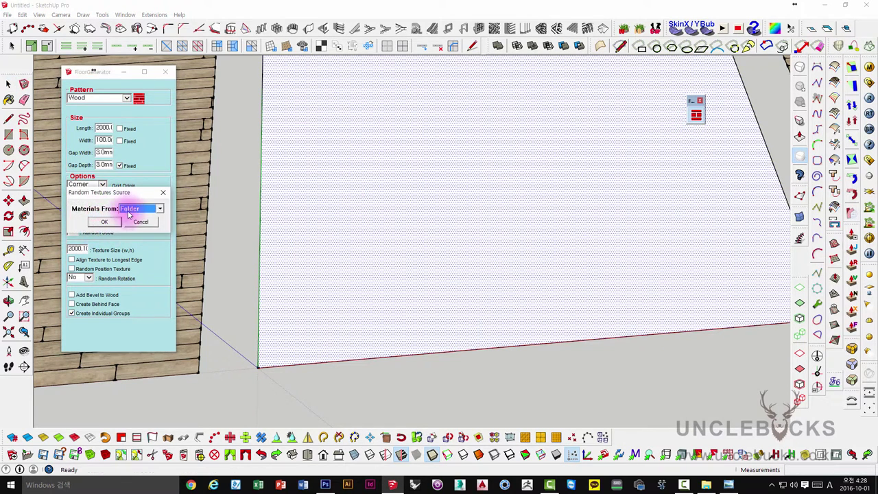
click(131, 209)
click(104, 221)
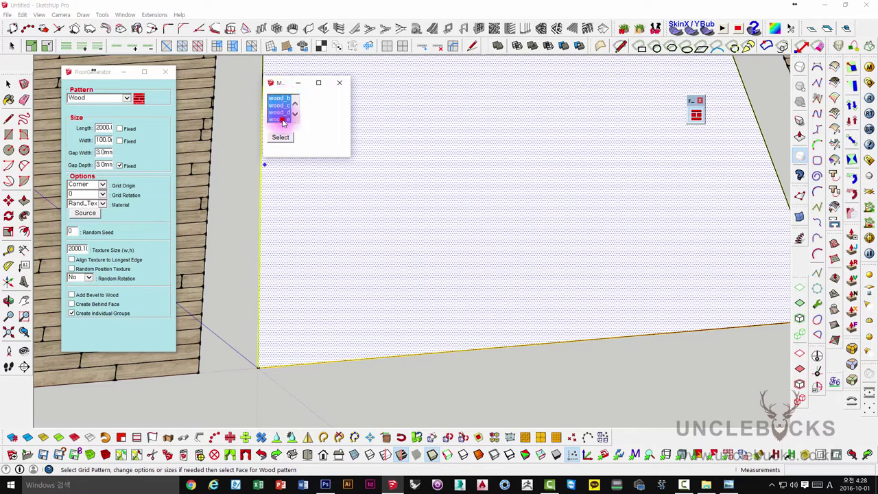
click(338, 82)
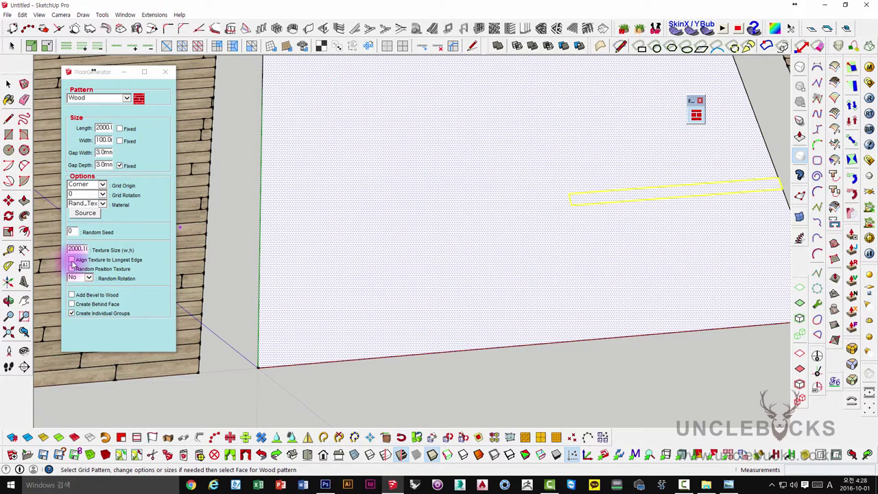
click(72, 260)
- Generate the longest-edge-aligned wood plank grid on the face and orbit to check the horizontal planks
middle_drag(308, 280, 349, 287)
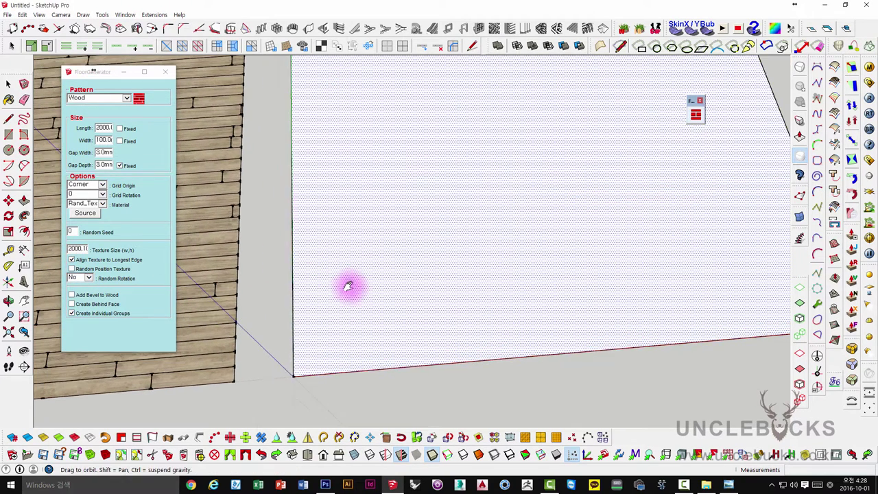
click(352, 301)
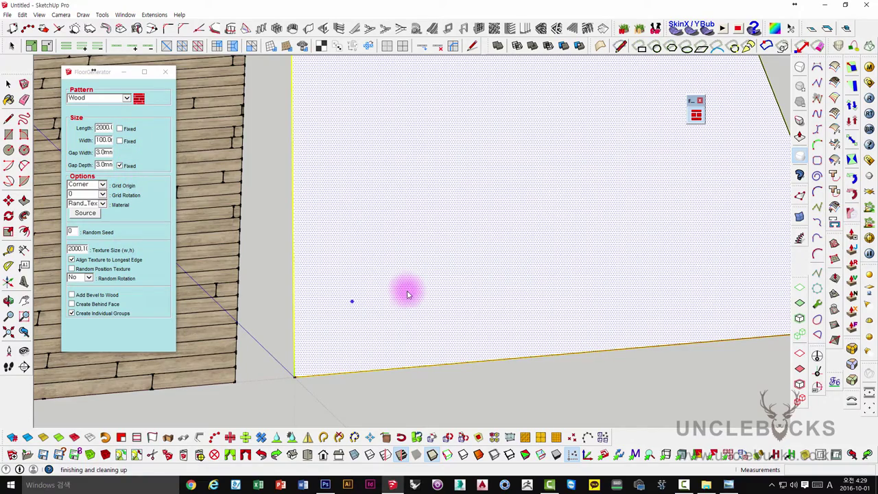
scroll(416, 286, up, 2)
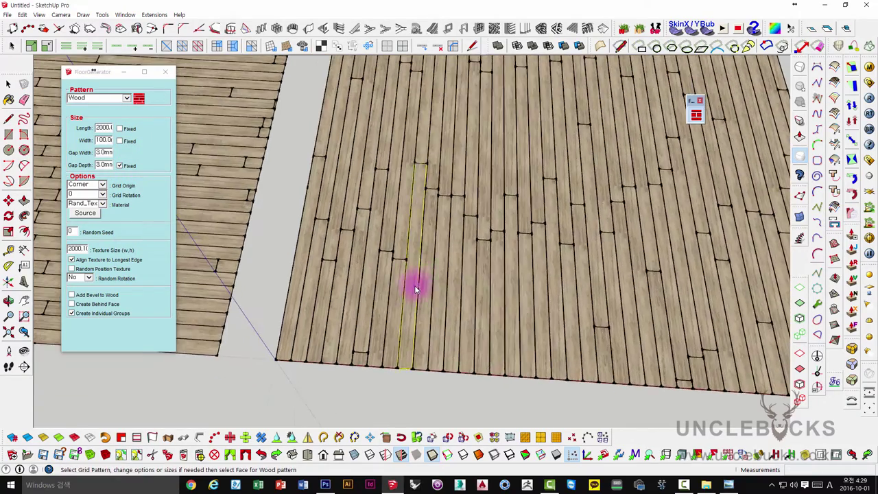
scroll(414, 284, up, 3)
scroll(447, 265, down, 3)
mouse_move(414, 284)
middle_down()
mouse_move(446, 264)
mouse_move(455, 156)
mouse_move(431, 151)
mouse_move(412, 232)
mouse_move(455, 221)
mouse_move(416, 239)
middle_up()
scroll(415, 240, up, 3)
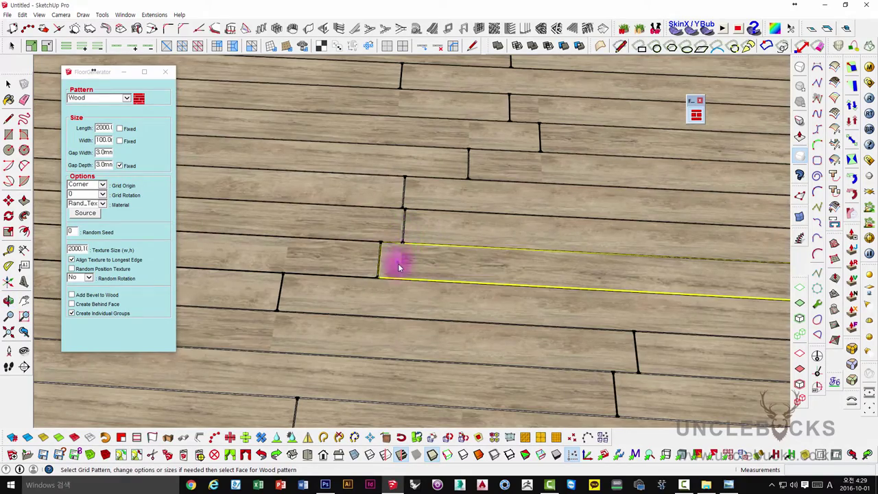
scroll(398, 257, down, 5)
mouse_move(386, 255)
middle_down()
mouse_move(355, 254)
mouse_move(519, 249)
mouse_move(525, 204)
mouse_move(582, 239)
mouse_move(435, 251)
mouse_move(484, 257)
mouse_move(514, 304)
mouse_move(486, 357)
mouse_move(513, 251)
mouse_move(600, 201)
mouse_move(556, 265)
mouse_move(500, 248)
mouse_move(500, 290)
mouse_move(535, 344)
middle_up()
- Move the plank floor up and to the left, then select the bare white floor face
key(space)
scroll(507, 229, down, 2)
key(m)
click(560, 364)
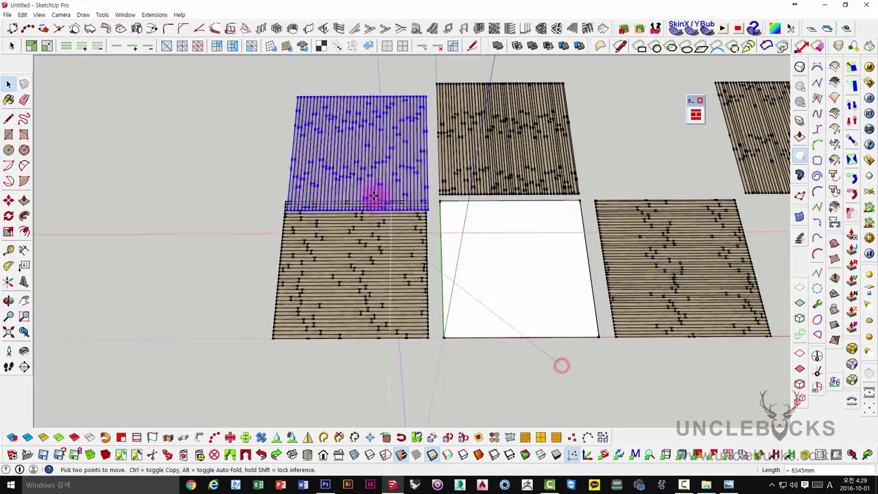
click(351, 181)
scroll(497, 264, up, 2)
mouse_move(497, 265)
middle_down()
mouse_move(554, 245)
mouse_move(490, 219)
middle_up()
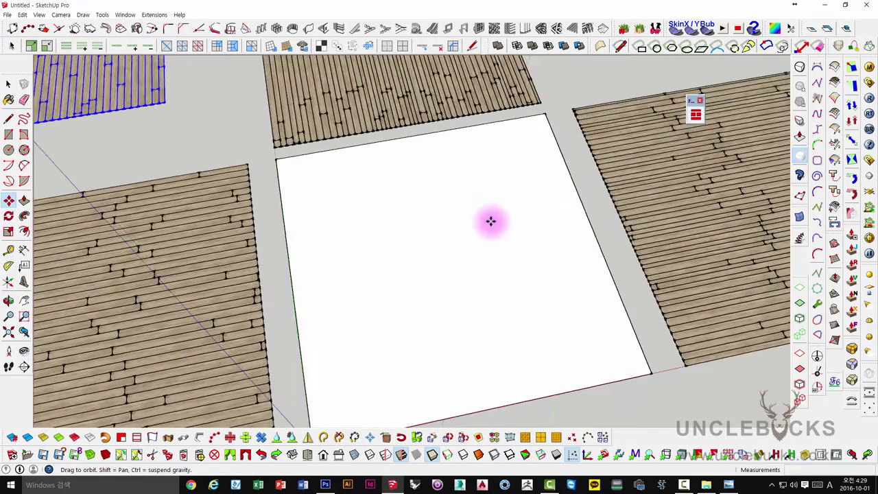
key(space)
click(462, 247)
mouse_move(463, 247)
middle_down()
mouse_move(460, 205)
mouse_move(521, 178)
middle_up()
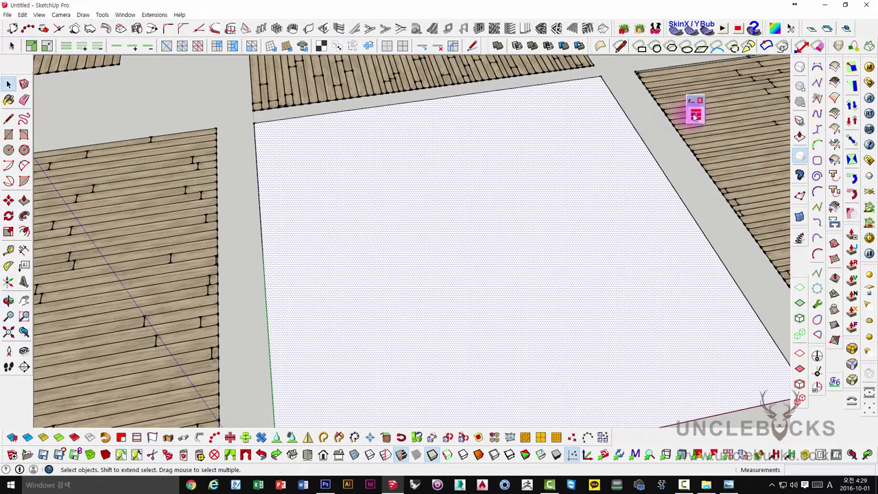
- Set the random texture source to Model and select several wood materials
click(695, 114)
click(157, 208)
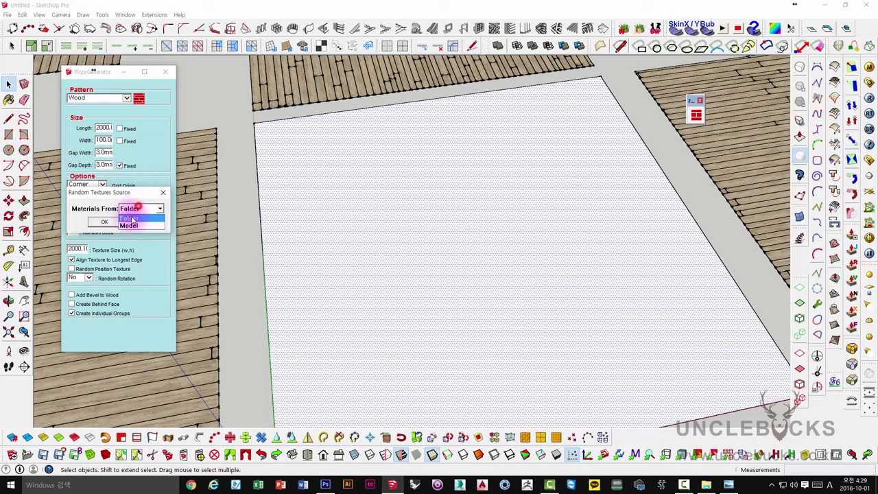
click(126, 227)
click(128, 221)
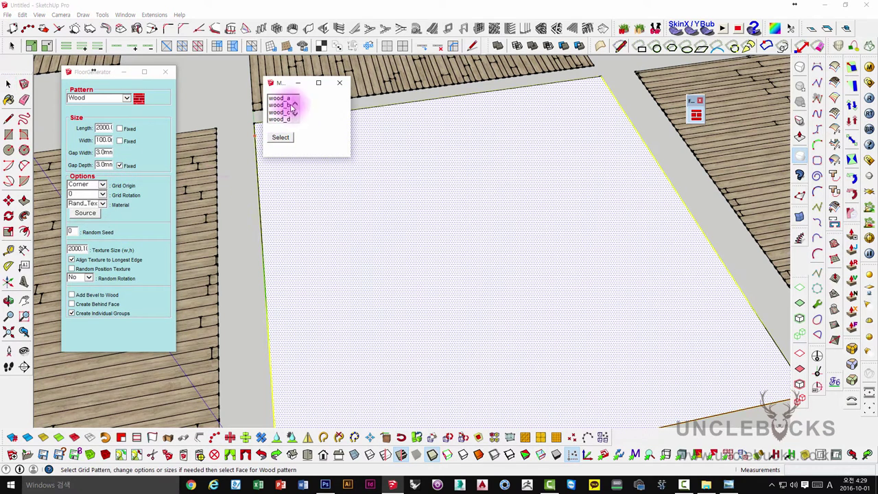
drag(286, 99, 280, 118)
click(281, 137)
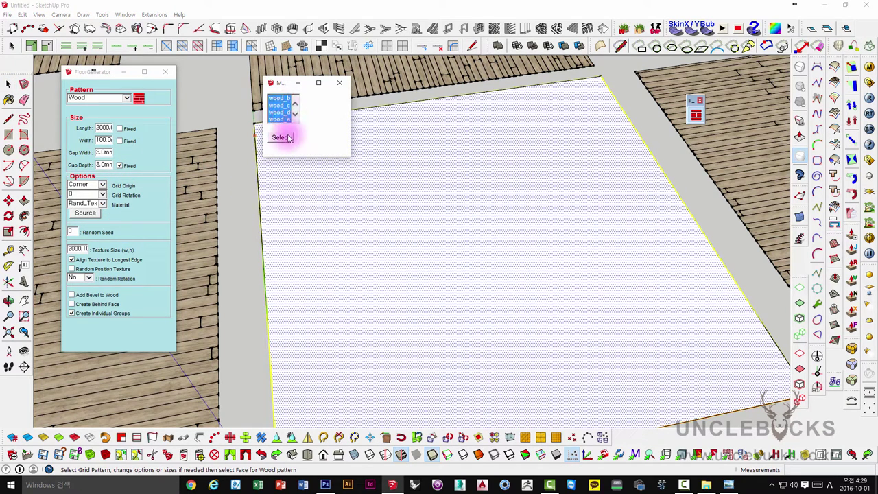
- Reopen the Random Textures Source choice, dismiss it, and orbit to a frontal view
click(344, 85)
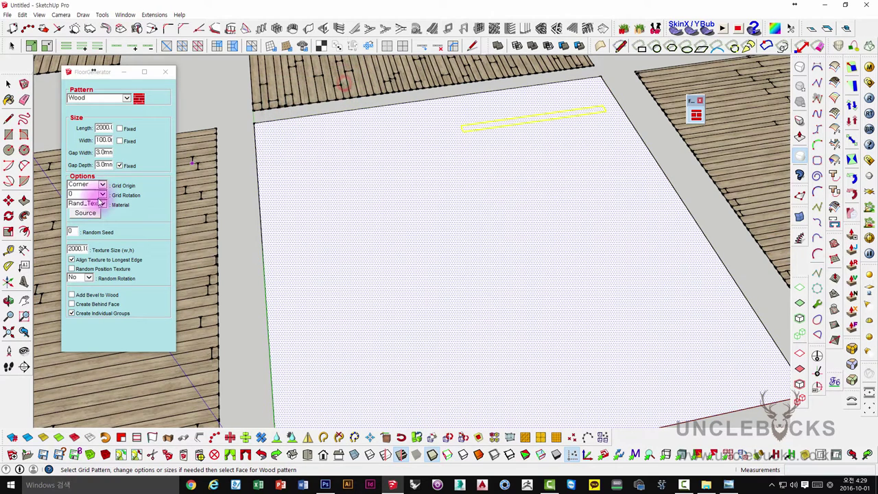
click(85, 213)
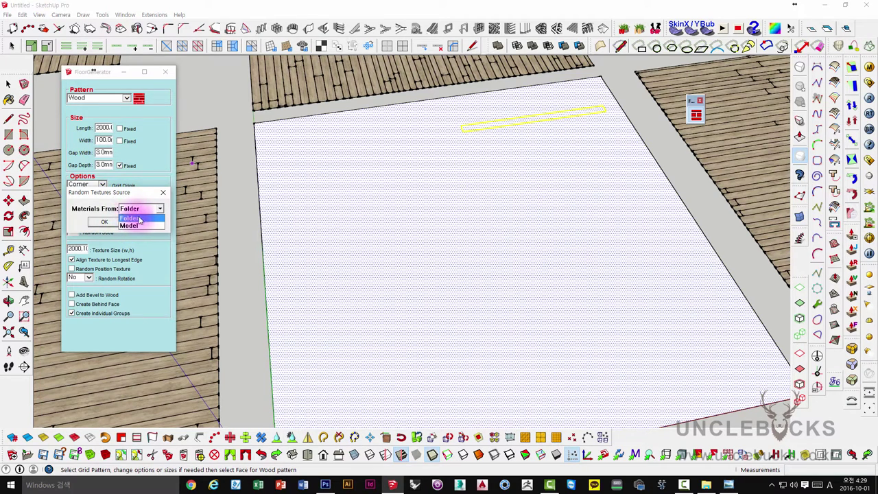
click(103, 213)
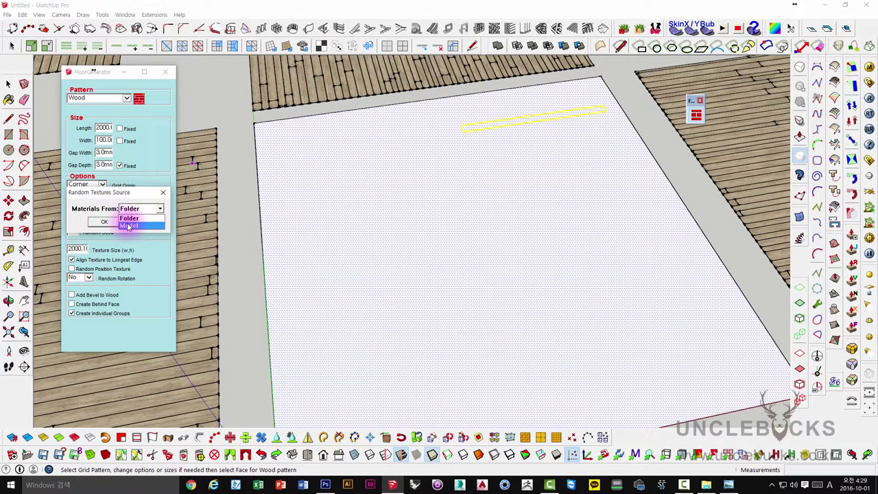
click(129, 226)
click(141, 219)
click(332, 255)
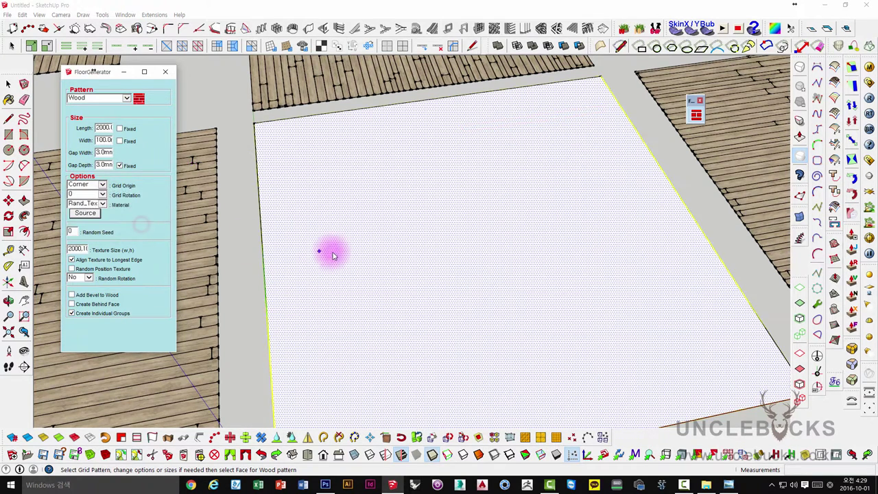
middle_drag(332, 255, 281, 253)
- Choose Model as texture source again and select materials wood_b through wood_e
click(85, 213)
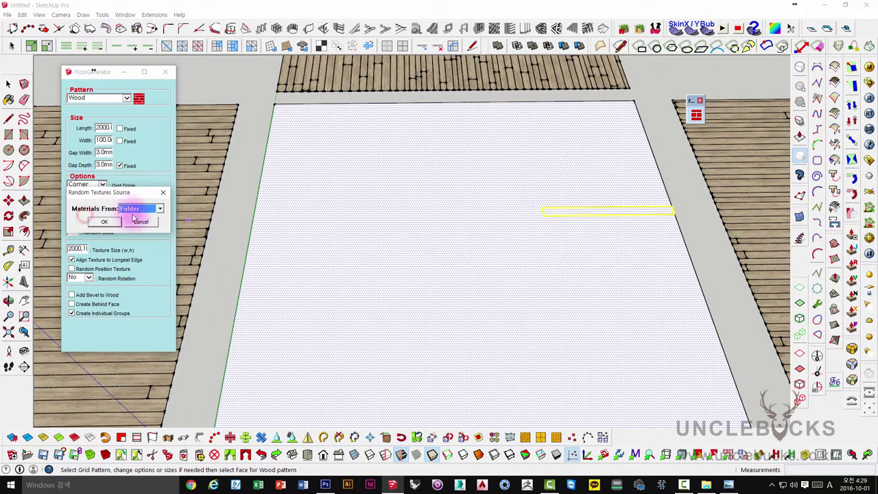
click(134, 226)
click(105, 221)
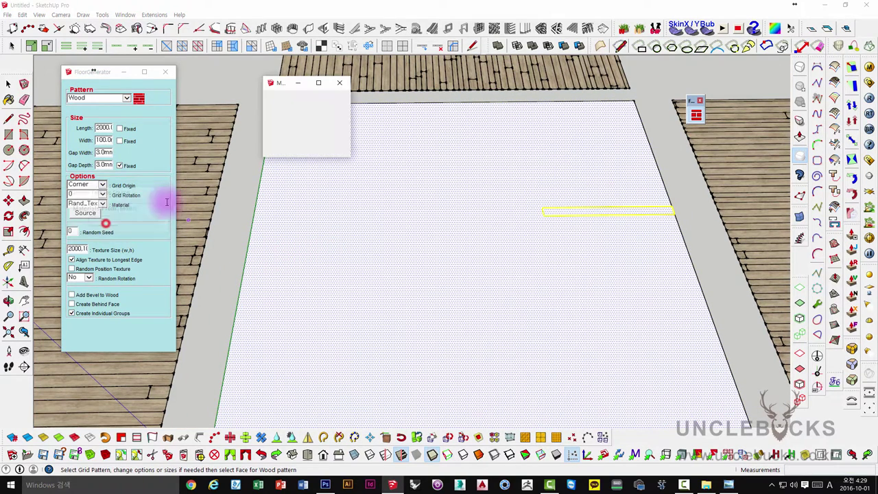
drag(286, 102, 286, 118)
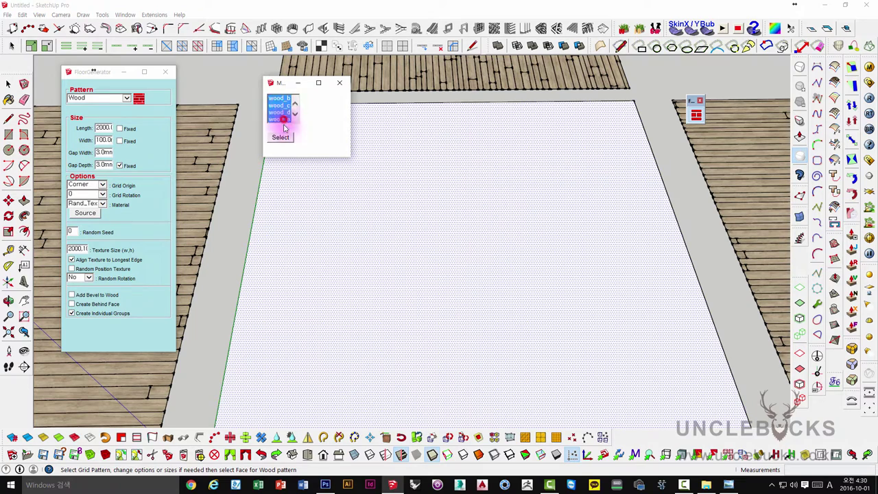
click(280, 138)
click(339, 83)
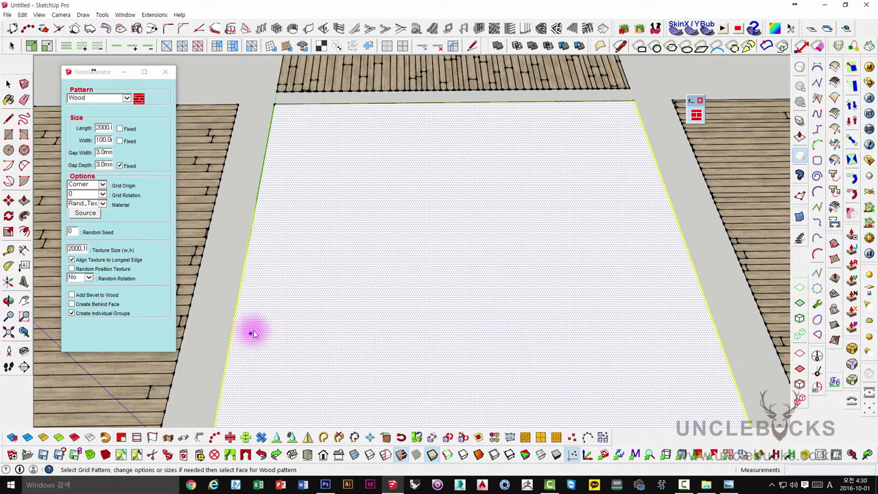
scroll(329, 290, up, 1)
scroll(327, 289, down, 3)
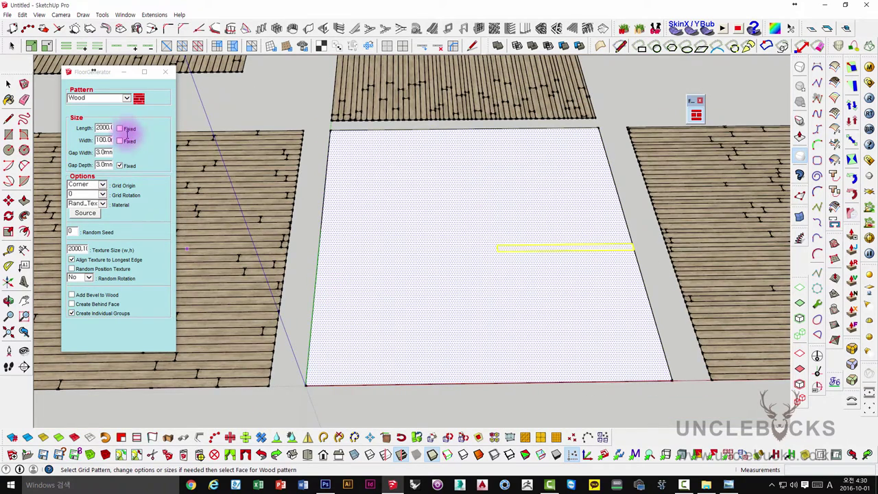
- Unfix Gap Depth, set it to 100, and generate wood planks on the central face
click(121, 167)
text(100)
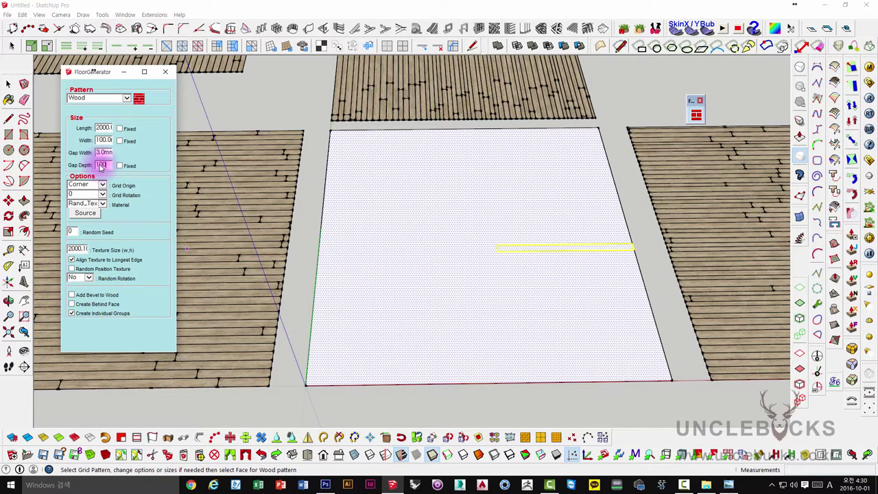
middle_drag(205, 202, 308, 220)
click(389, 262)
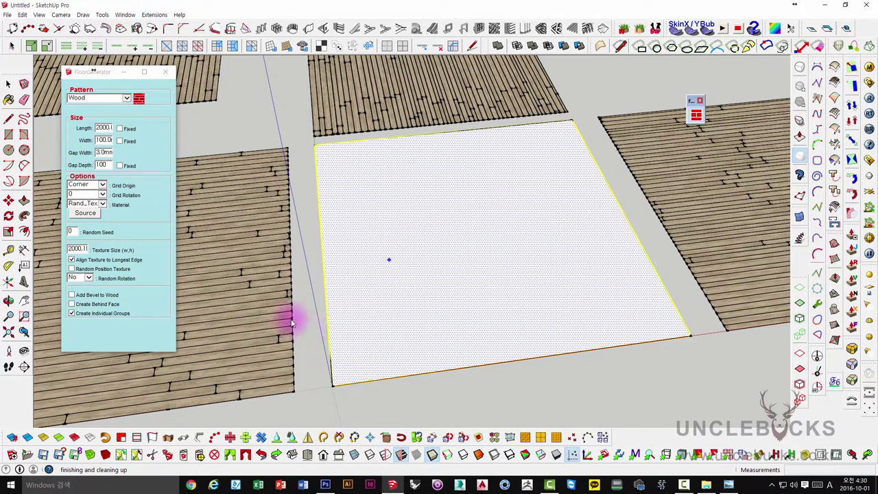
- Orbit low over the new plank floor to inspect it, then select it
mouse_move(392, 319)
middle_down()
mouse_move(471, 231)
mouse_move(401, 327)
middle_up()
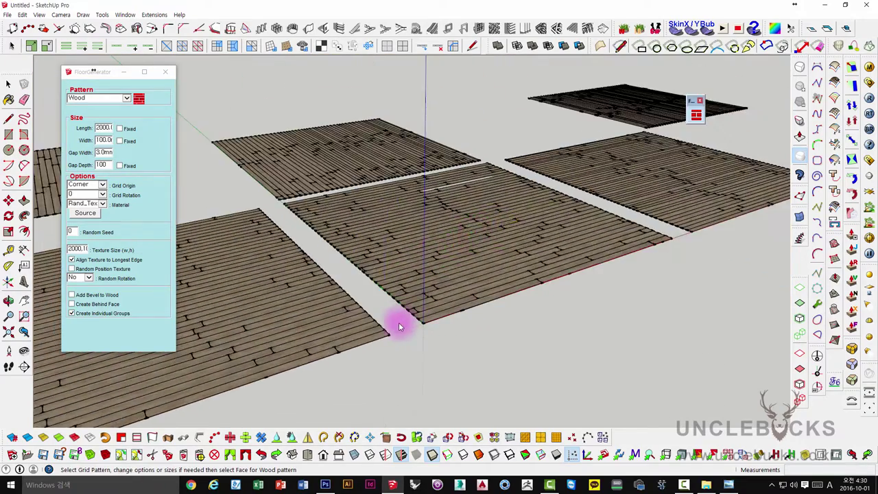
scroll(419, 286, up, 3)
scroll(419, 286, up, 3)
middle_drag(446, 261, 415, 295)
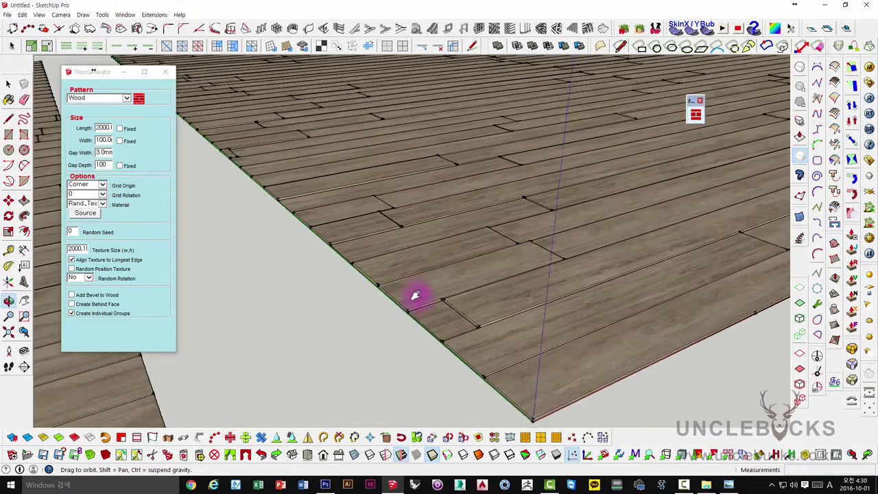
scroll(373, 352, down, 3)
mouse_move(373, 352)
middle_down()
mouse_move(425, 235)
mouse_move(351, 359)
middle_up()
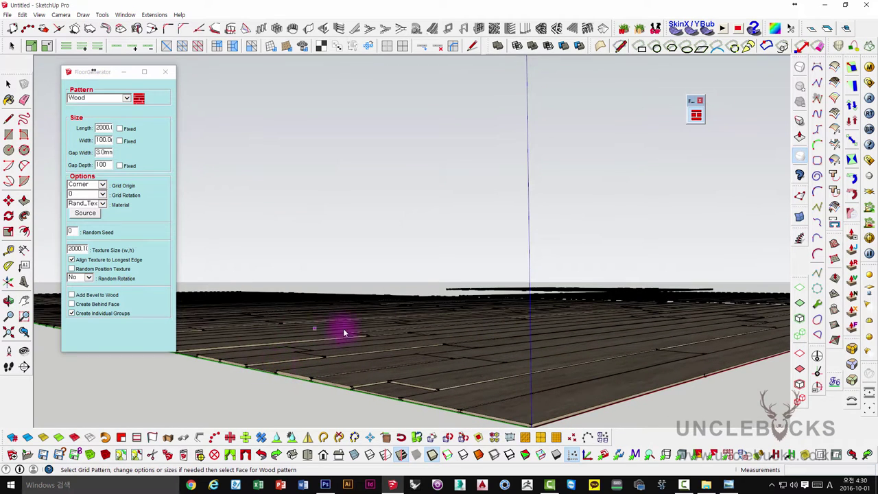
mouse_move(401, 315)
middle_down()
mouse_move(417, 294)
mouse_move(405, 313)
mouse_move(241, 257)
middle_up()
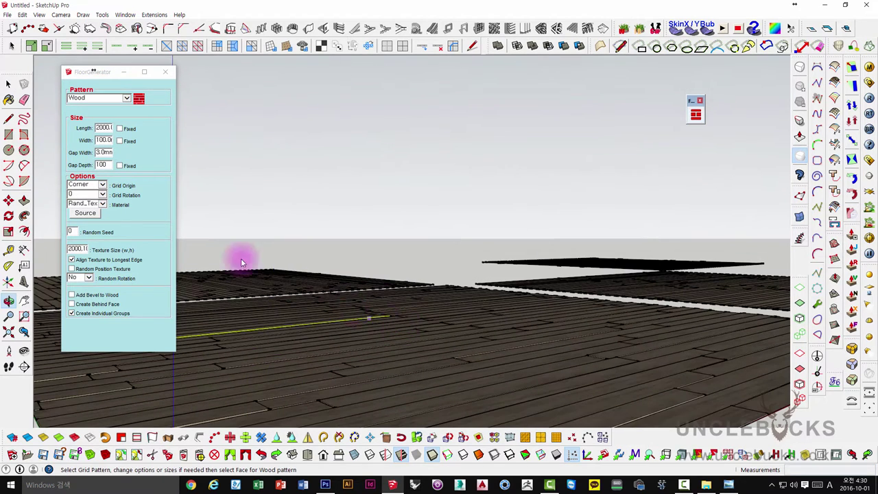
mouse_move(407, 342)
middle_down()
mouse_move(455, 290)
mouse_move(388, 358)
mouse_move(364, 359)
mouse_move(386, 327)
mouse_move(400, 327)
middle_up()
click(399, 328)
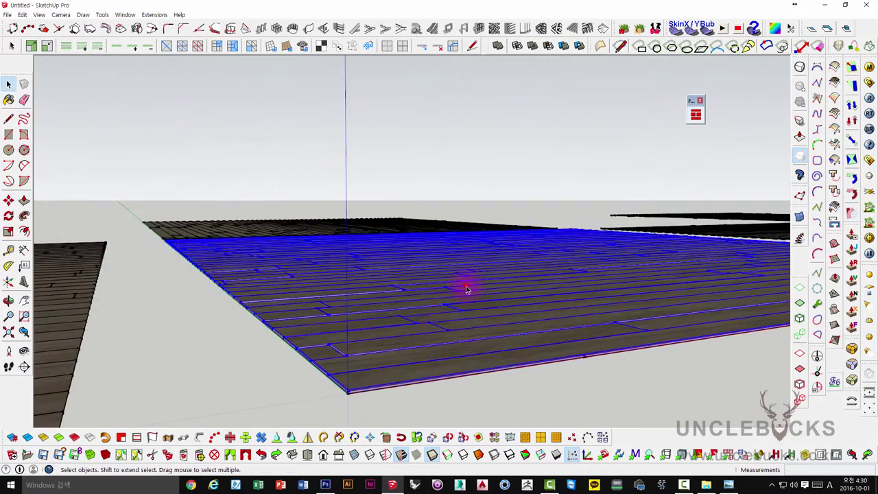
- Scale the plank floor upward into thick boards, then reselect the board group and inspect it
key(s)
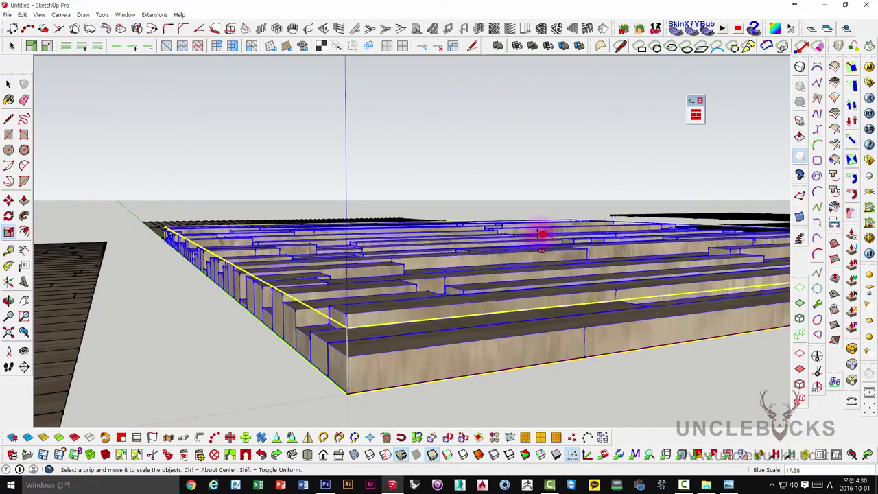
mouse_move(540, 247)
middle_down()
mouse_move(469, 324)
mouse_move(421, 353)
mouse_move(473, 300)
mouse_move(466, 272)
mouse_move(539, 219)
mouse_move(588, 219)
middle_up()
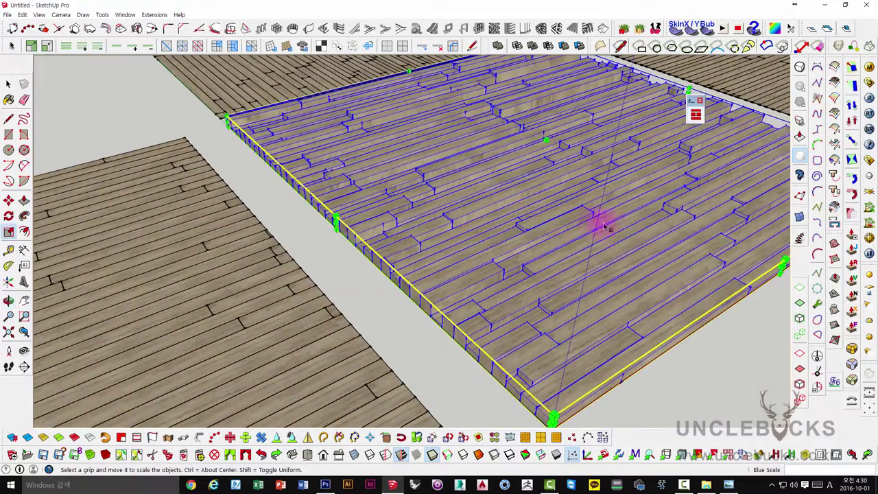
key(space)
click(718, 352)
mouse_move(719, 352)
middle_down()
mouse_move(582, 316)
mouse_move(451, 317)
mouse_move(411, 172)
mouse_move(435, 243)
mouse_move(464, 221)
mouse_move(489, 141)
mouse_move(402, 223)
mouse_move(392, 196)
mouse_move(300, 118)
mouse_move(344, 206)
mouse_move(380, 242)
mouse_move(352, 187)
middle_up()
scroll(443, 194, up, 3)
click(393, 196)
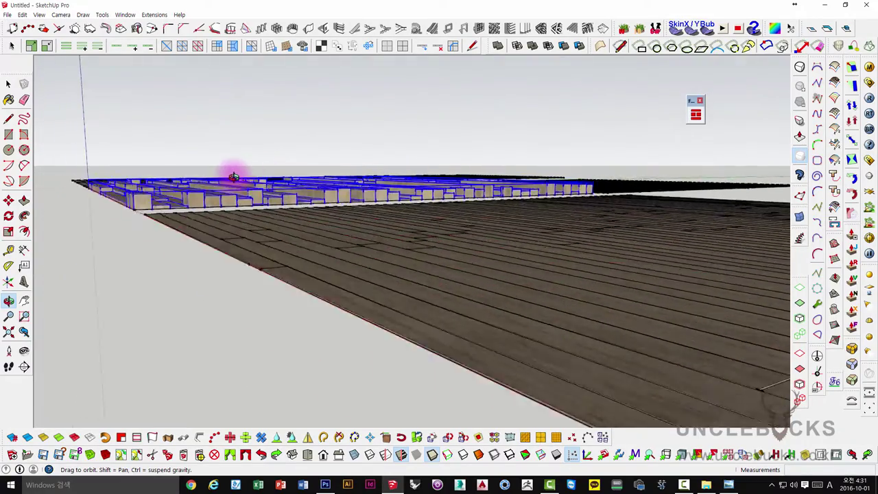
middle_drag(217, 181, 350, 254)
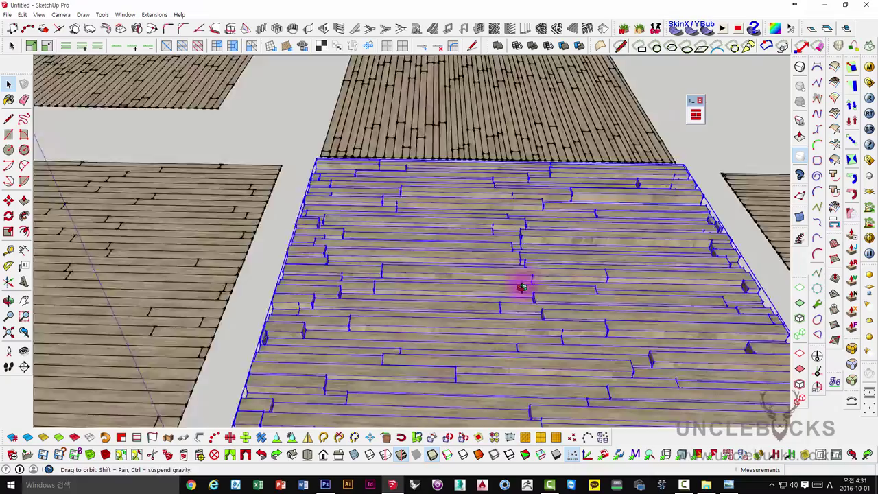
- Orbit and pan around the stepped boards, then open FloorGenerator's Random Textures Source popup
mouse_move(522, 286)
middle_down()
mouse_move(427, 172)
mouse_move(419, 314)
mouse_move(419, 224)
mouse_move(388, 253)
middle_up()
scroll(329, 146, up, 5)
mouse_move(323, 171)
middle_down()
mouse_move(309, 226)
mouse_move(210, 176)
mouse_move(180, 185)
mouse_move(349, 206)
middle_up()
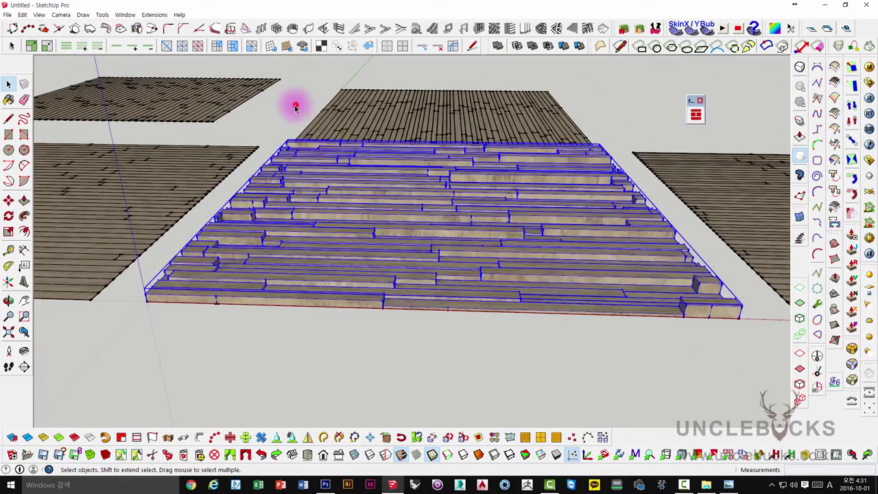
click(294, 108)
middle_drag(294, 108, 467, 172)
mouse_move(494, 291)
middle_down()
mouse_move(428, 239)
mouse_move(493, 232)
middle_up()
click(695, 114)
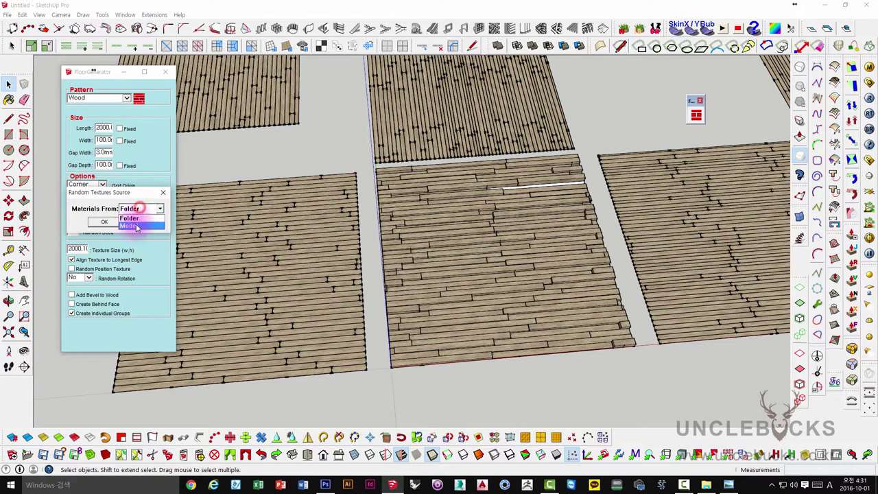
- Keep Model as texture source and apply the Tweed pattern to the middle floor face
click(137, 226)
click(110, 221)
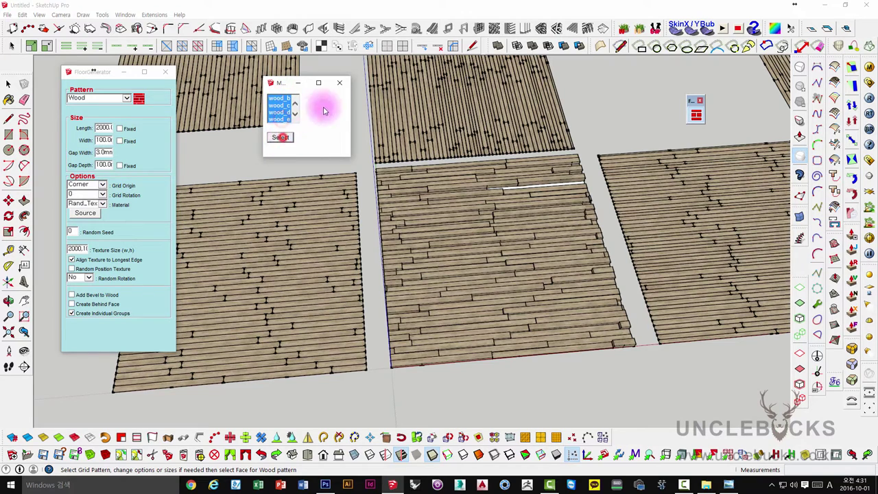
click(340, 81)
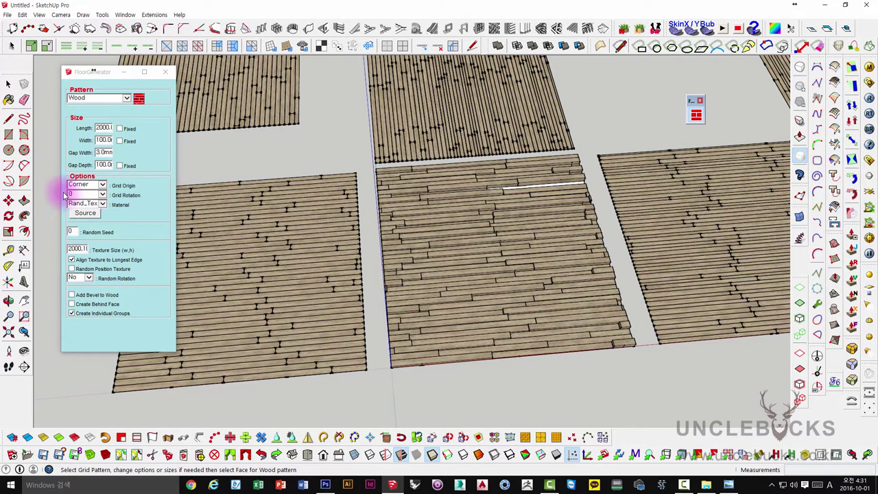
click(87, 98)
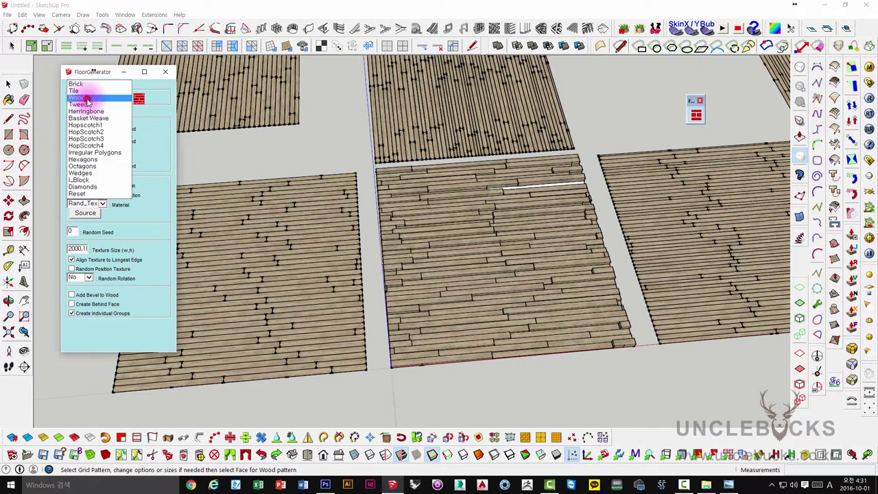
click(85, 105)
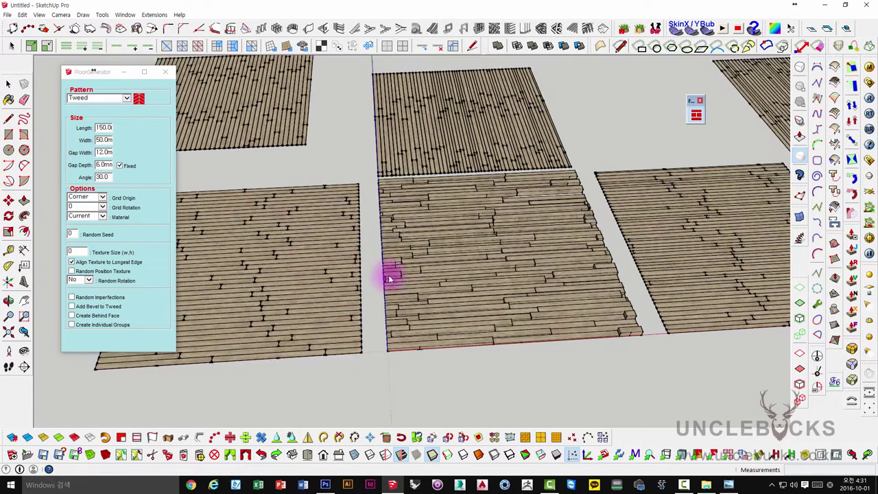
click(443, 276)
- Move the middle wood floor far to the left, exposing the bare face
key(space)
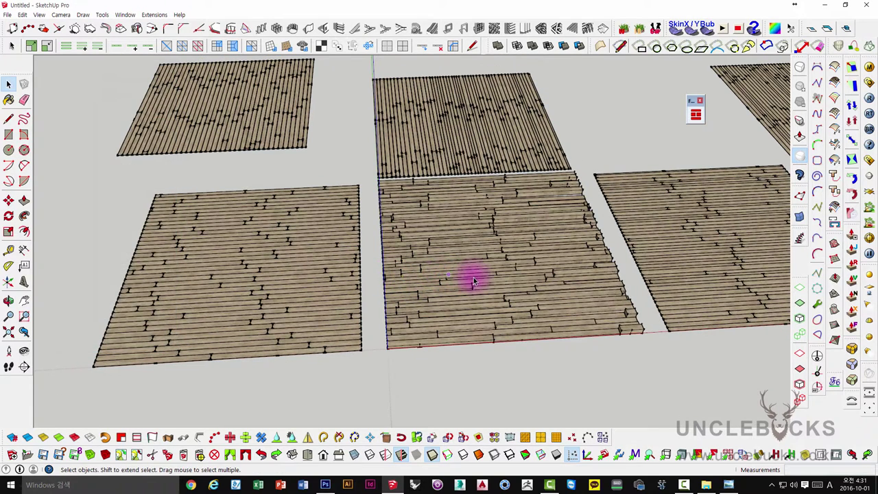
click(479, 297)
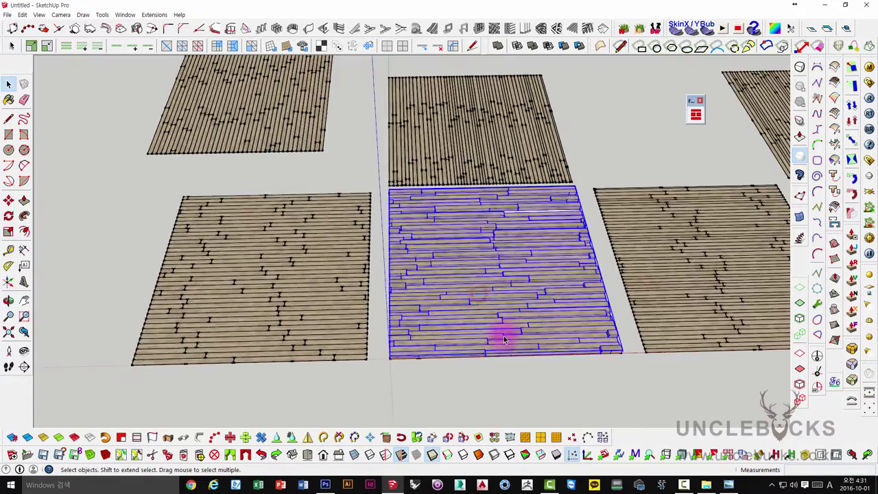
scroll(480, 302, down, 5)
key(m)
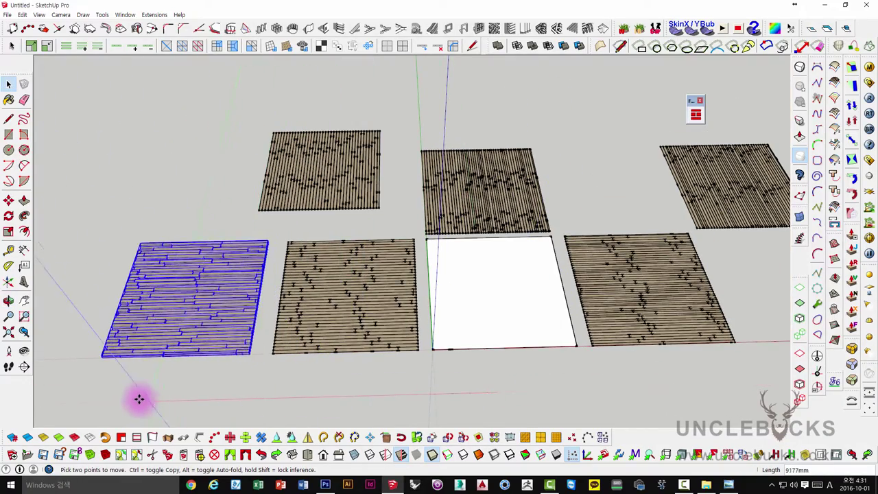
click(137, 398)
middle_drag(359, 343, 542, 244)
- Fill the white face with Tweed, bringing up the 2134-tile warning and moving it aside
click(511, 265)
scroll(512, 264, up, 2)
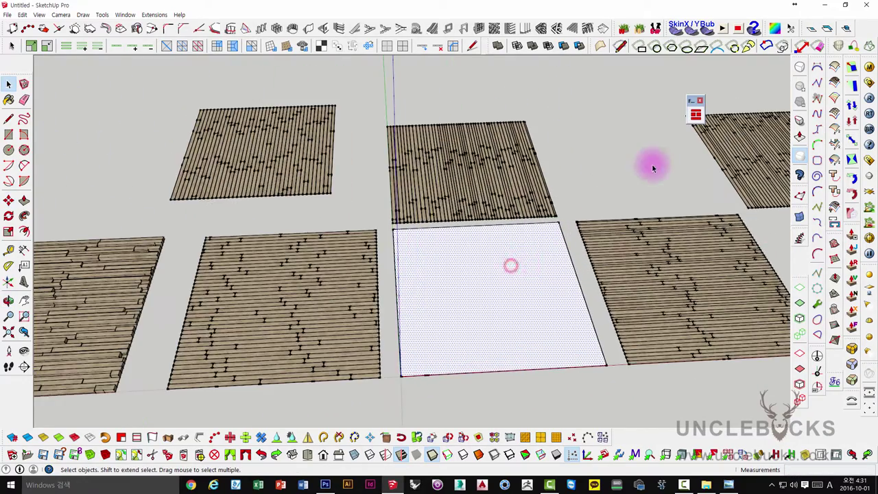
click(694, 118)
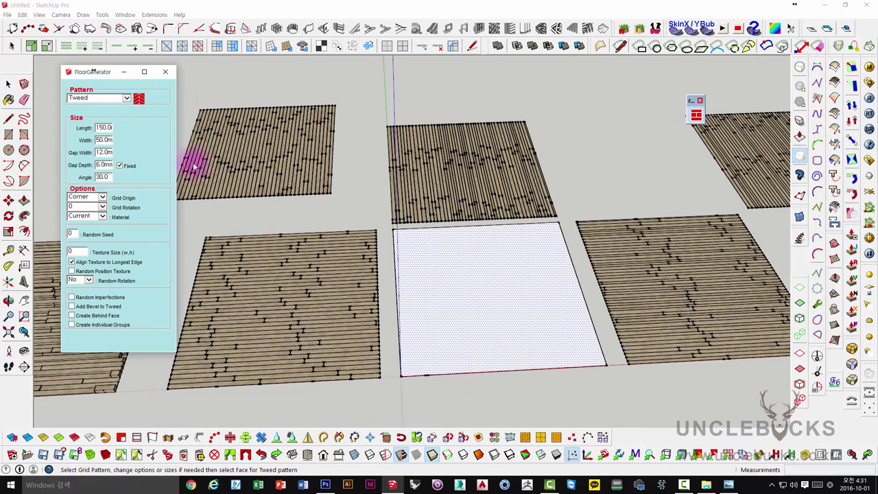
click(451, 290)
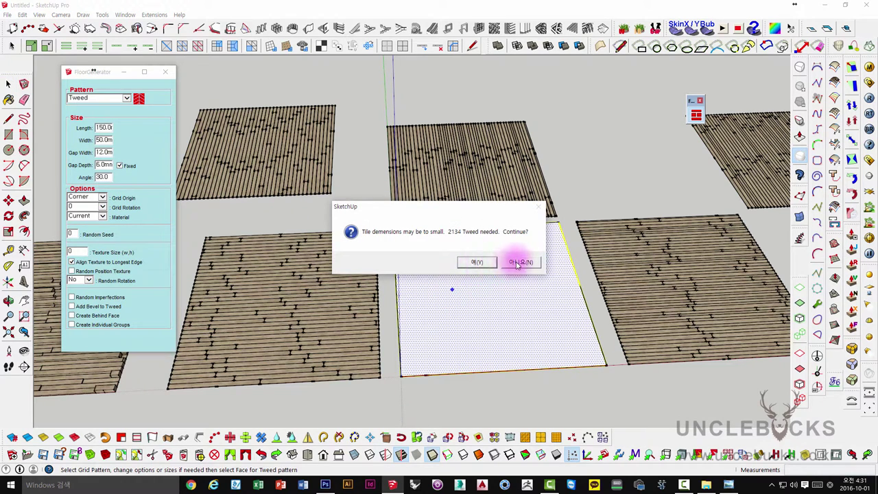
drag(354, 205, 302, 146)
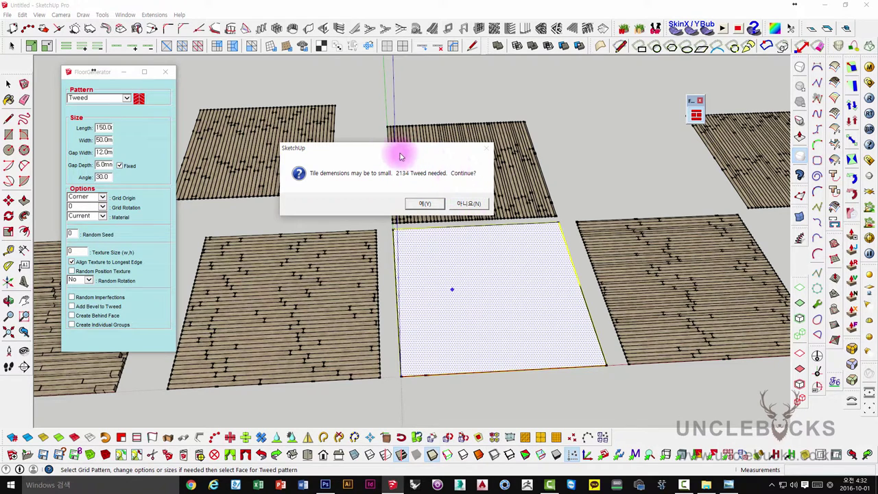
drag(372, 148, 309, 132)
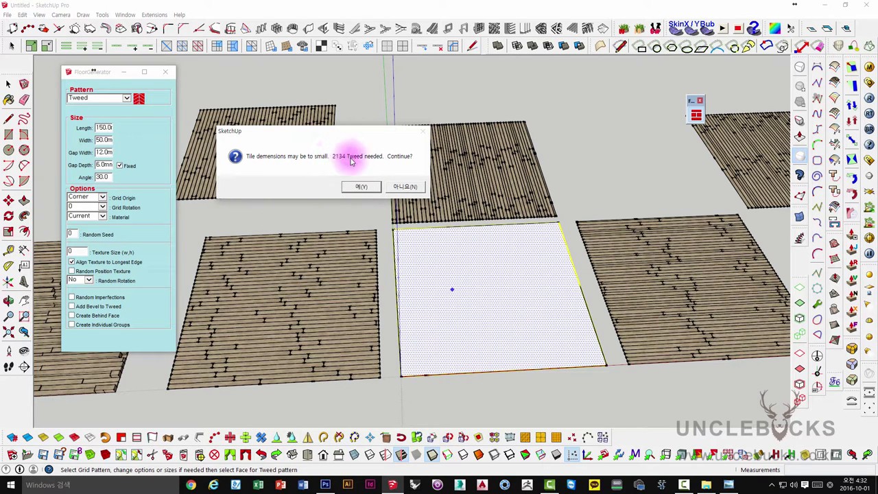
drag(318, 137, 290, 117)
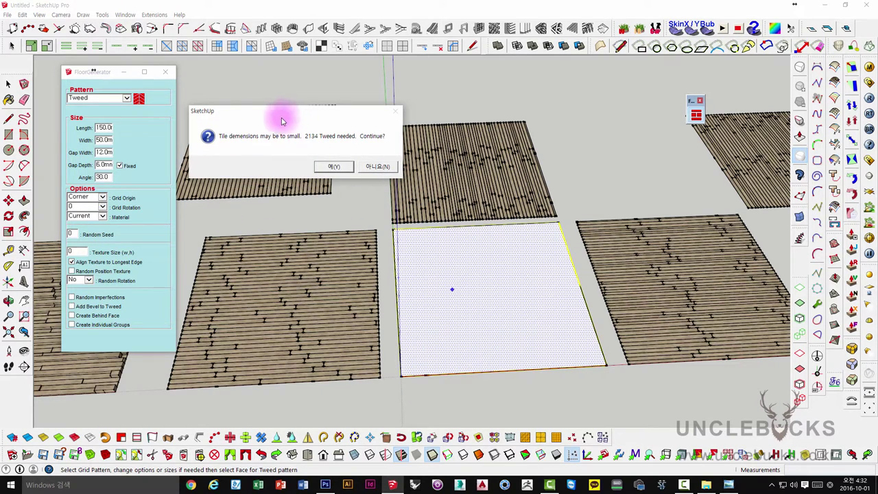
- Decline generating 2134 Tweed tiles and select the blank white panel
click(381, 170)
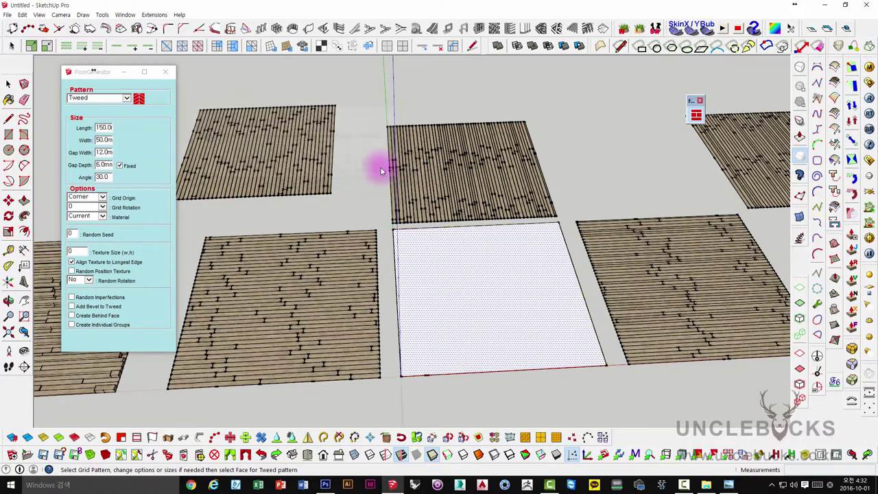
middle_drag(445, 245, 443, 190)
click(455, 302)
mouse_move(461, 299)
middle_down()
mouse_move(421, 245)
mouse_move(415, 280)
middle_up()
scroll(415, 280, down, 1)
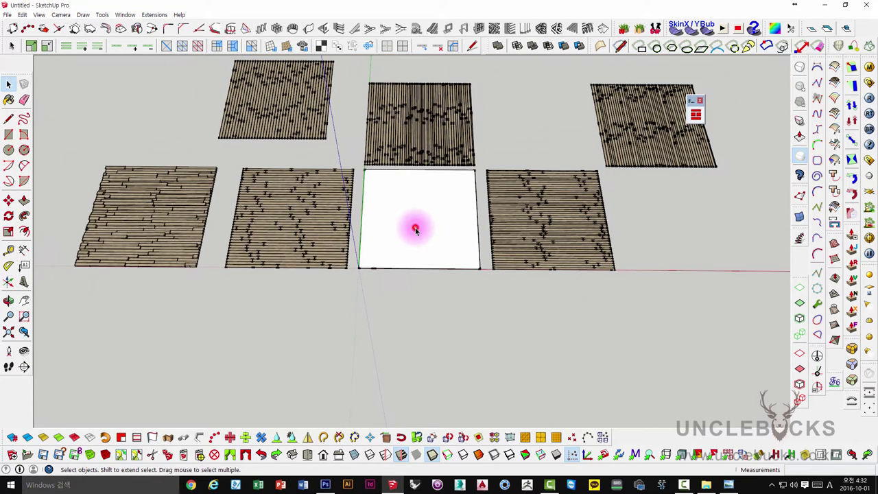
click(416, 227)
scroll(416, 228, down, 2)
scroll(416, 232, down, 2)
mouse_move(415, 231)
middle_down()
mouse_move(435, 268)
mouse_move(425, 261)
middle_up()
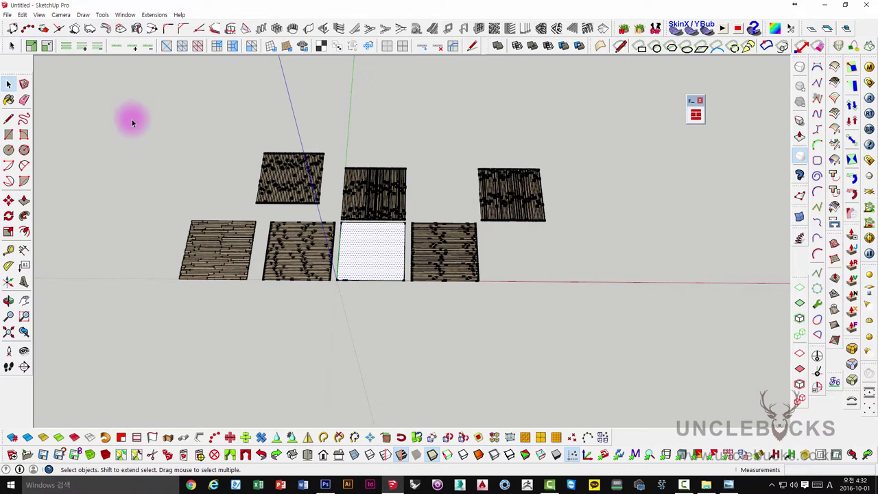
- Window-select every floor panel at once
click(8, 135)
mouse_move(233, 269)
middle_down()
mouse_move(276, 353)
mouse_move(231, 335)
mouse_move(460, 263)
middle_up()
key(space)
mouse_move(159, 176)
mouse_down()
mouse_move(229, 215)
mouse_move(452, 297)
mouse_up()
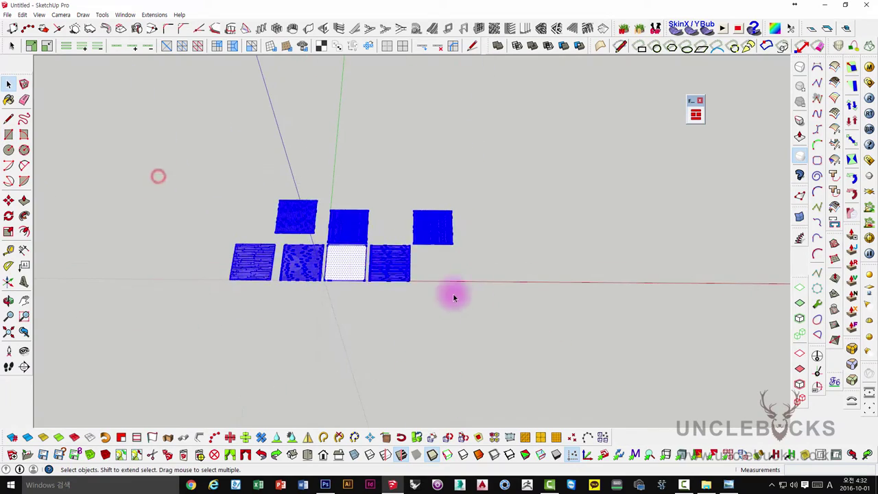
scroll(333, 251, up, 2)
scroll(361, 263, up, 3)
scroll(369, 274, up, 2)
middle_drag(368, 275, 446, 356)
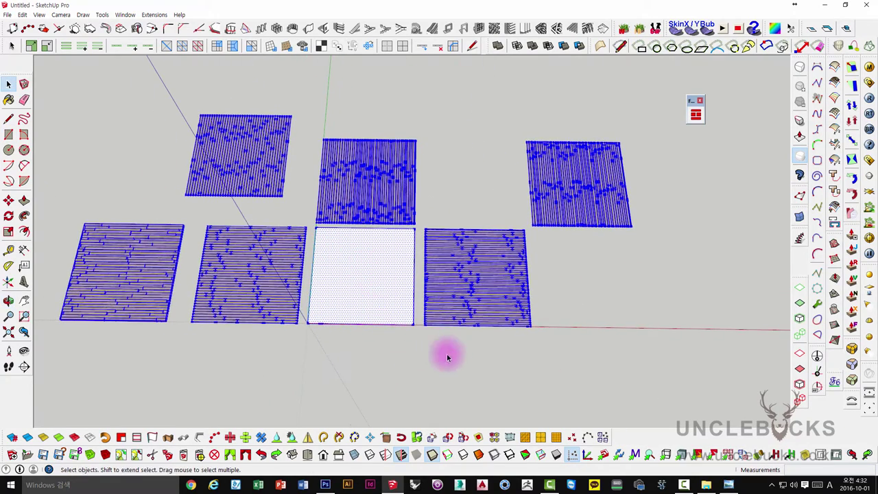
- Move the panels farther from the origin, then select the blank white panel and remaining panels
key(m)
click(451, 313)
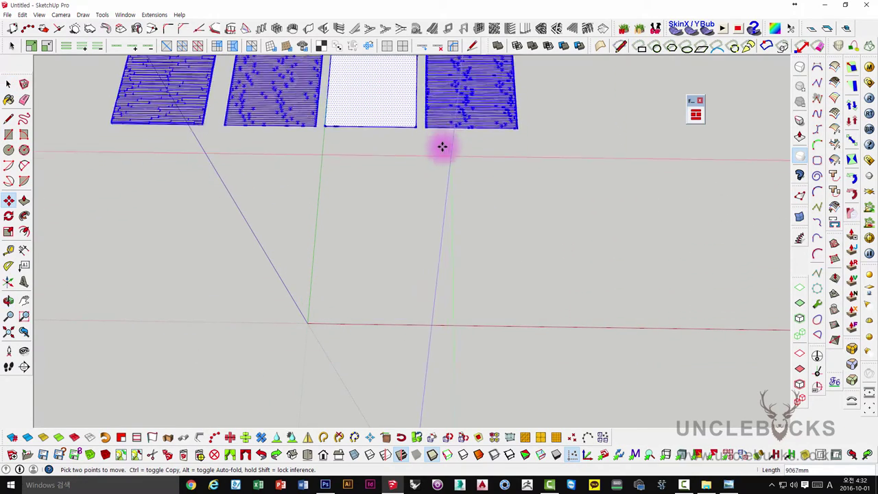
click(449, 130)
mouse_move(452, 131)
middle_down()
mouse_move(424, 230)
mouse_move(405, 261)
middle_up()
key(space)
click(378, 297)
middle_drag(377, 297, 343, 196)
click(343, 195)
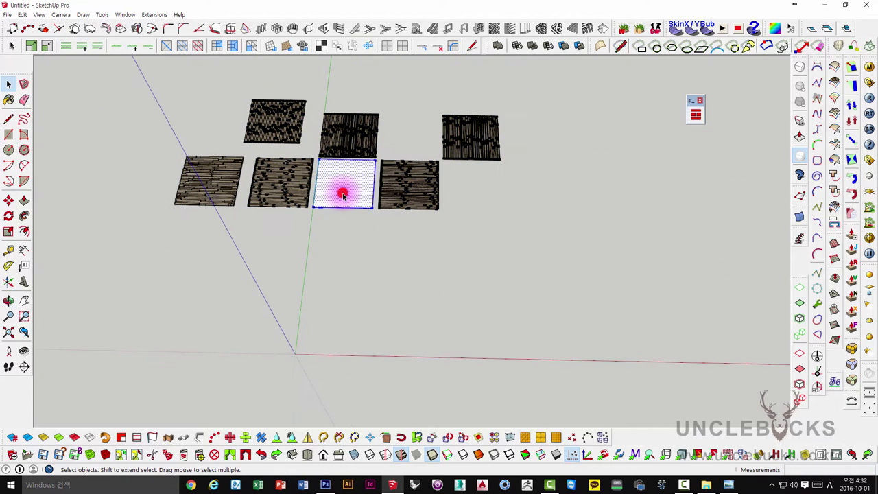
drag(133, 75, 584, 267)
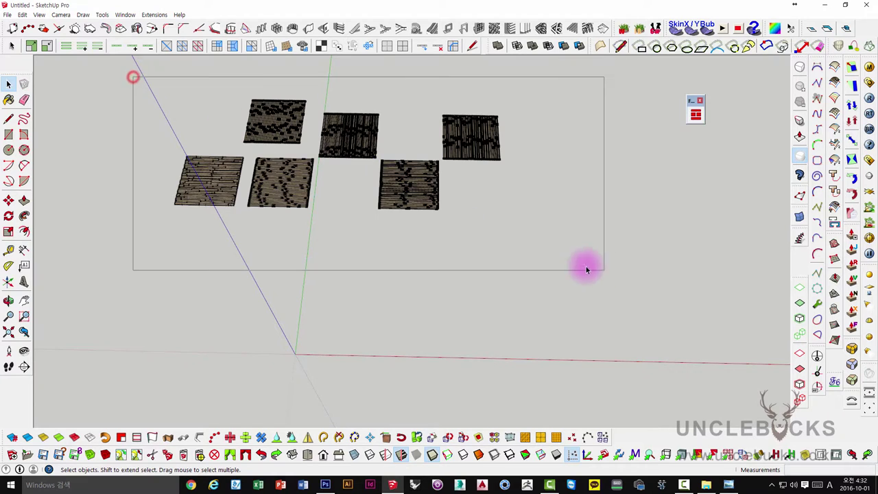
middle_drag(531, 267, 353, 253)
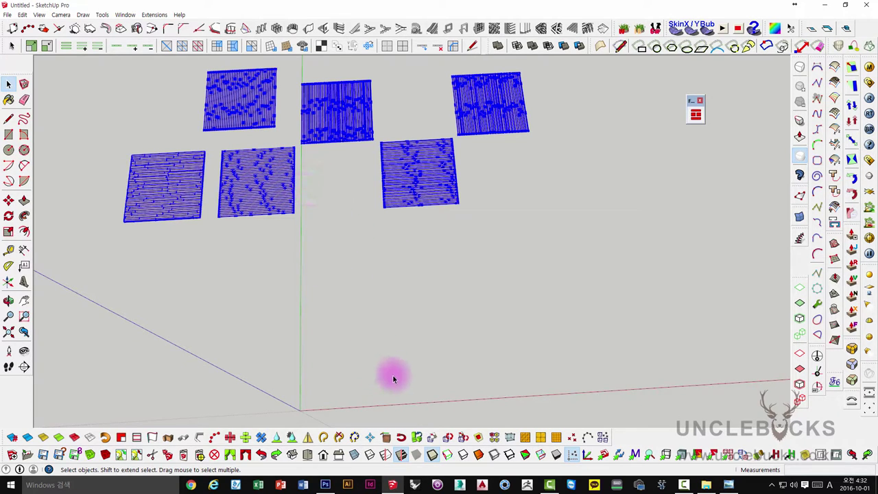
scroll(281, 284, up, 5)
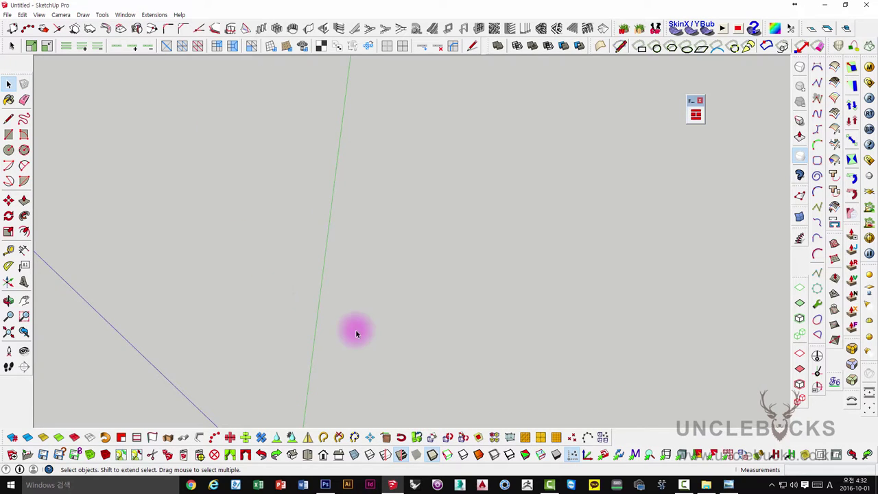
- Draw a 4000 by 4000 square at the origin and reverse its faces
middle_drag(355, 334, 359, 211)
click(8, 134)
click(287, 345)
text(4000,400)
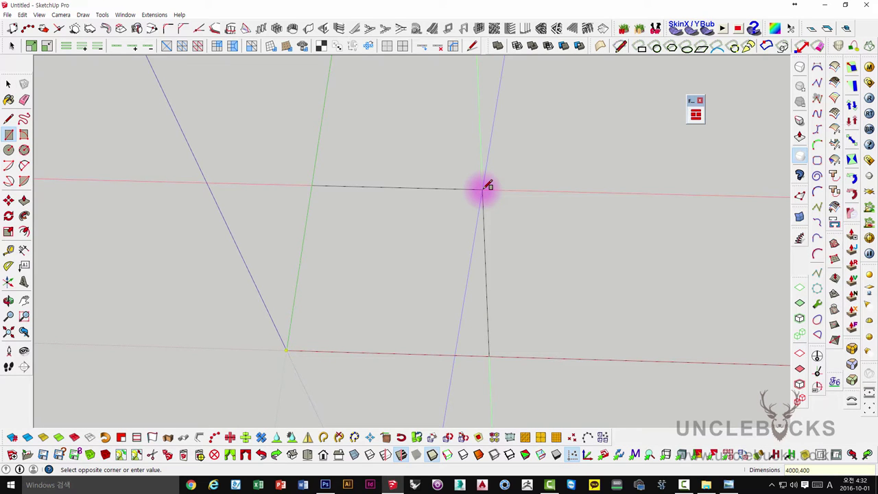
key(Return)
scroll(337, 337, up, 4)
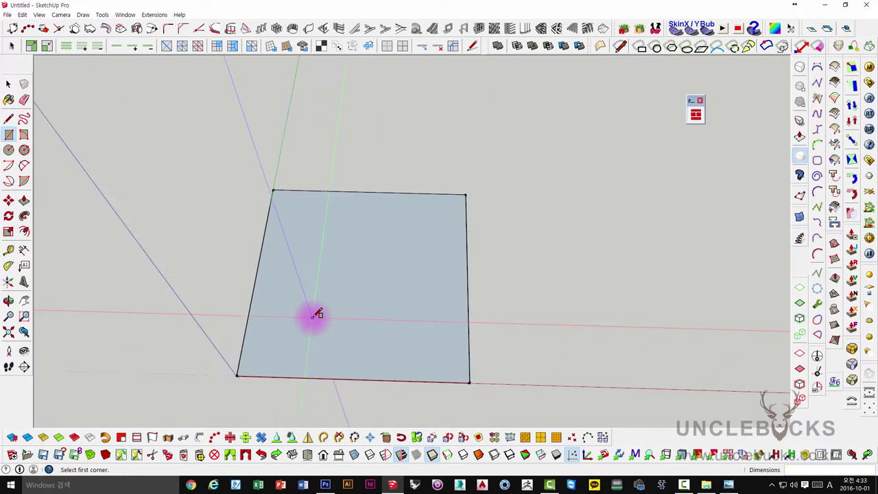
scroll(313, 313, up, 2)
key(space)
right_click(365, 202)
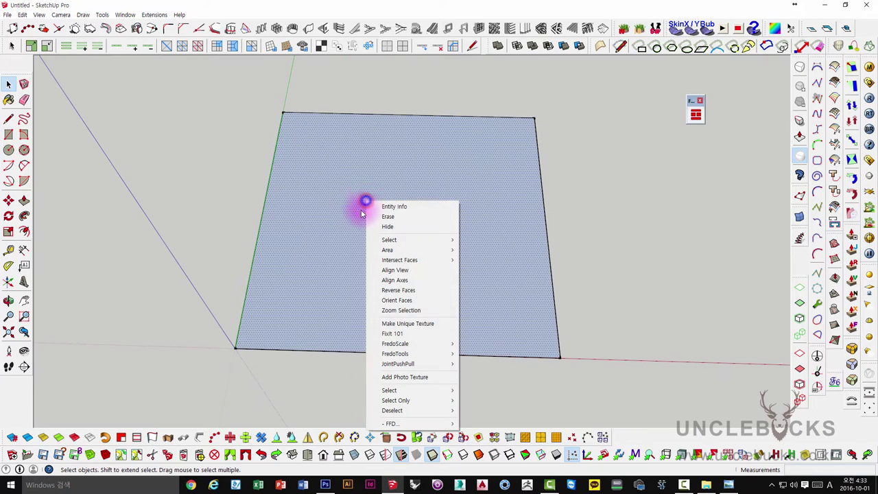
click(386, 291)
scroll(405, 234, down, 2)
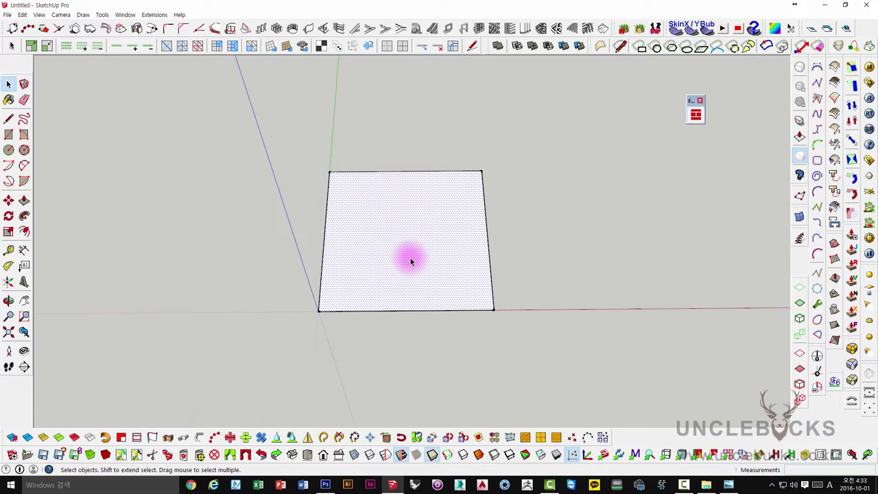
- Draw three adjoining rectangles forming an irregular stepped floor outline
click(8, 135)
middle_drag(264, 254, 336, 338)
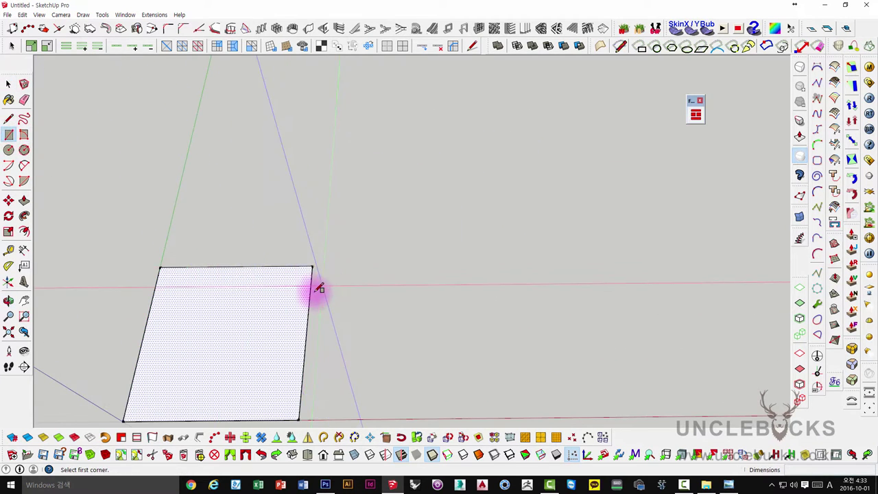
click(330, 342)
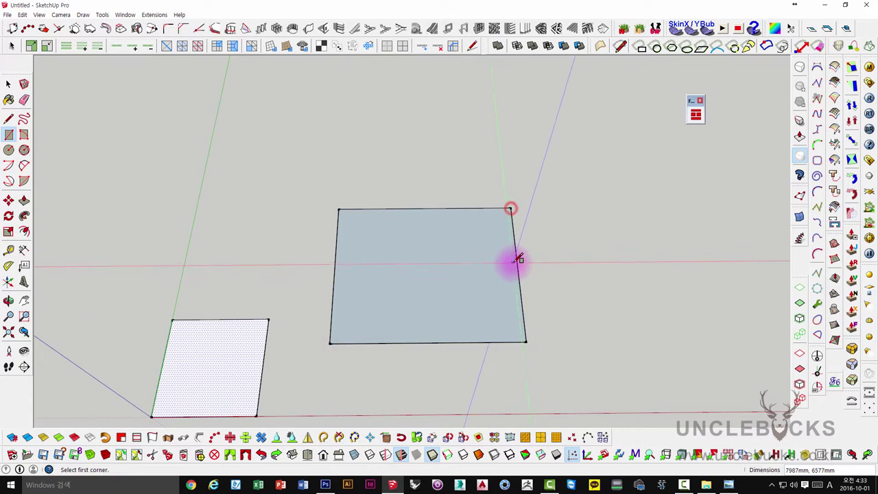
click(627, 110)
mouse_move(627, 110)
middle_down()
mouse_move(541, 227)
mouse_move(529, 219)
middle_up()
click(528, 220)
click(685, 396)
click(601, 221)
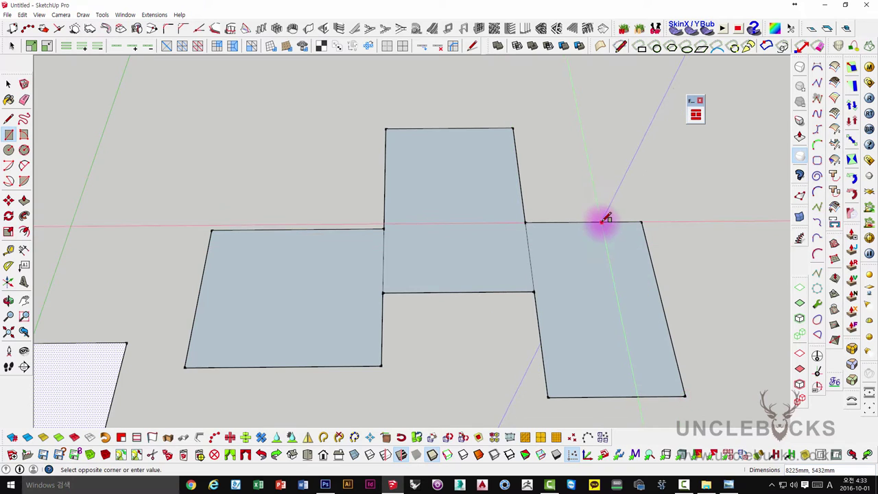
click(628, 185)
middle_drag(641, 228, 549, 274)
- Merge the joined rectangles into one clean face with Fixit 101
key(space)
triple_click(523, 266)
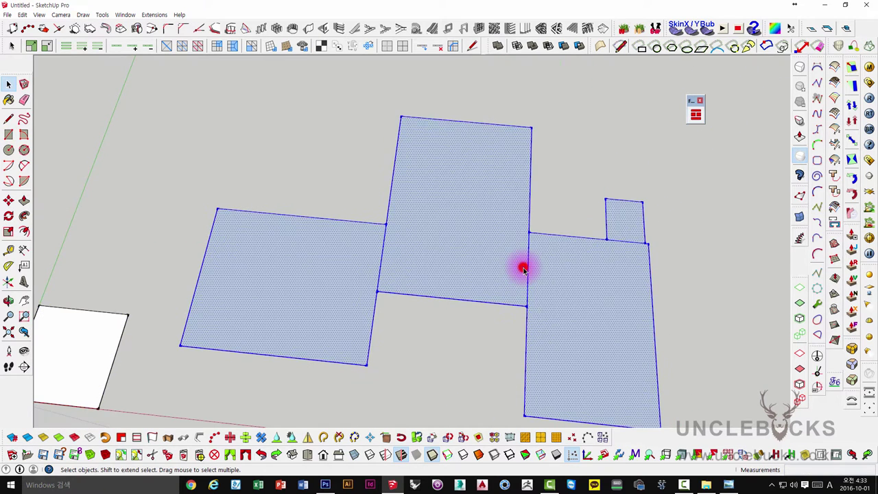
right_click(524, 271)
click(552, 149)
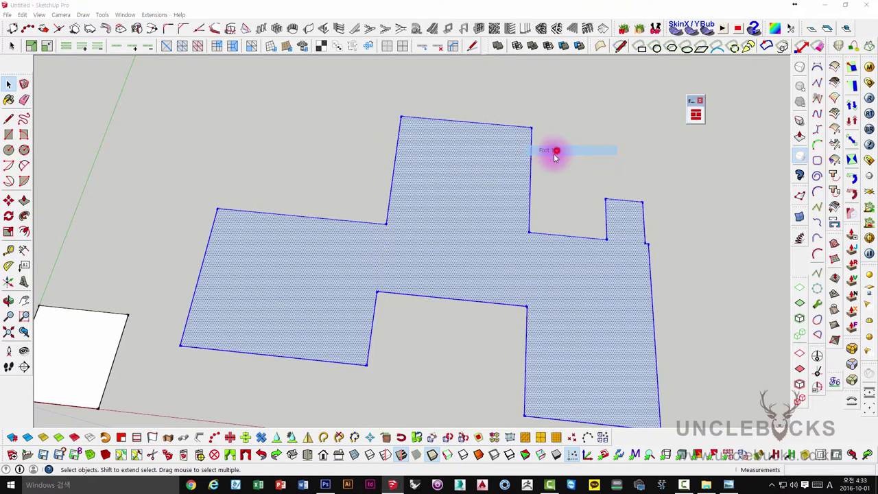
click(471, 289)
- Reverse the merged floor face to its front side, then select only that face
right_click(472, 215)
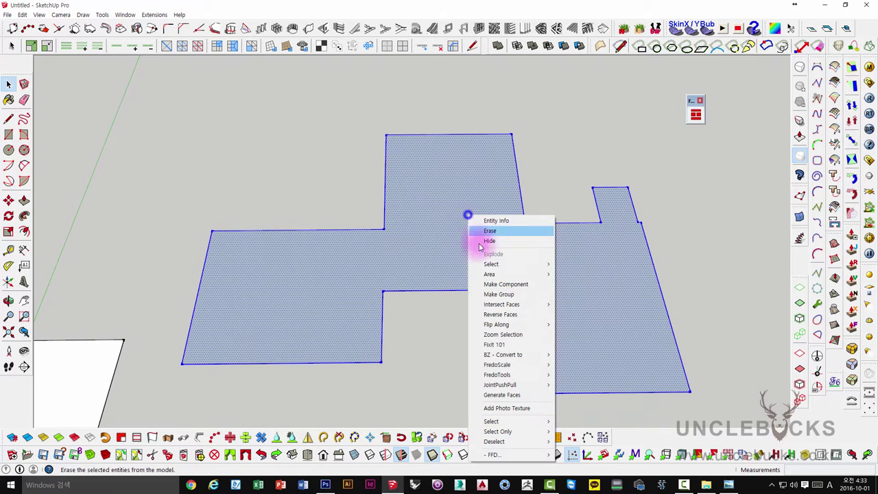
click(492, 310)
click(312, 179)
click(488, 212)
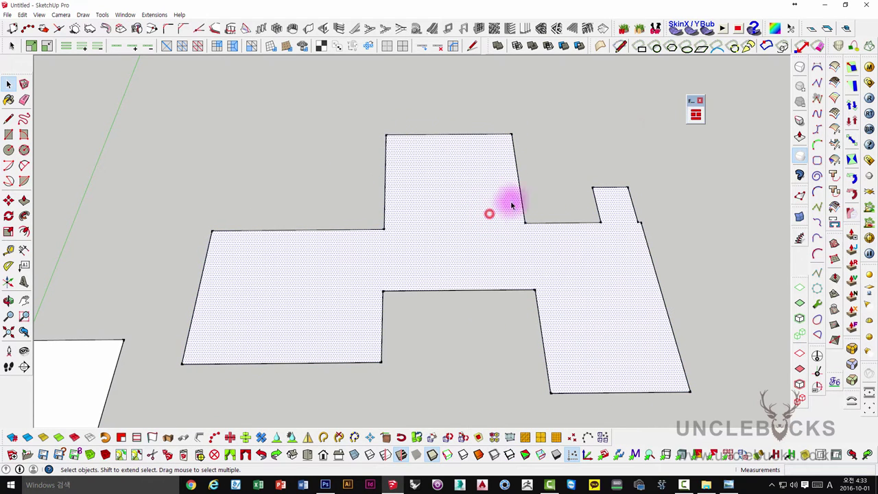
- Set FloorGenerator to the Tile pattern with the Current material and 1000 by 1000 tiles
click(695, 113)
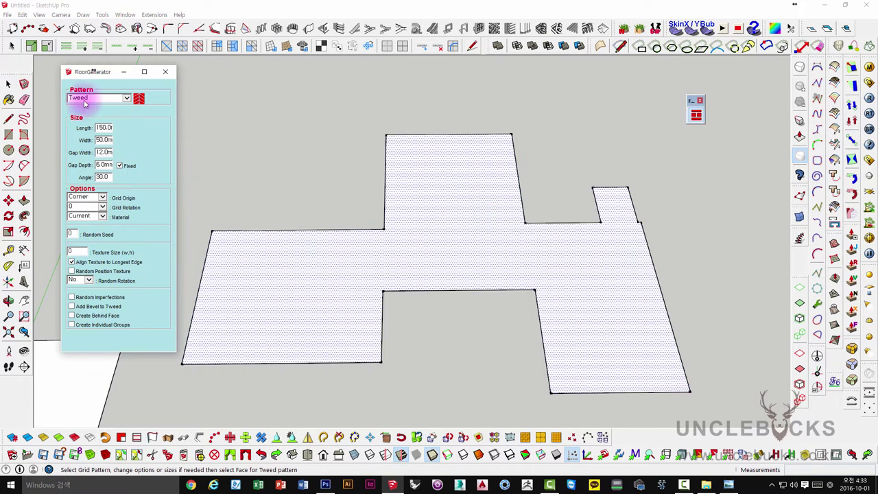
click(103, 98)
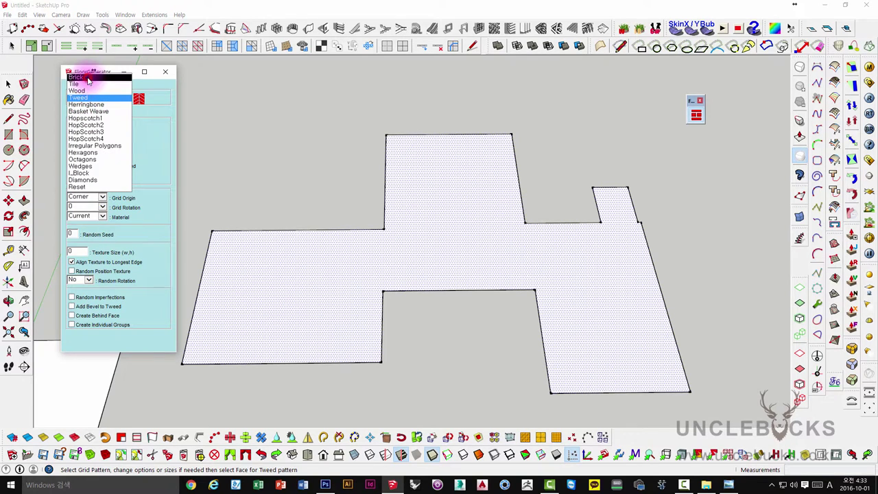
click(88, 81)
click(97, 98)
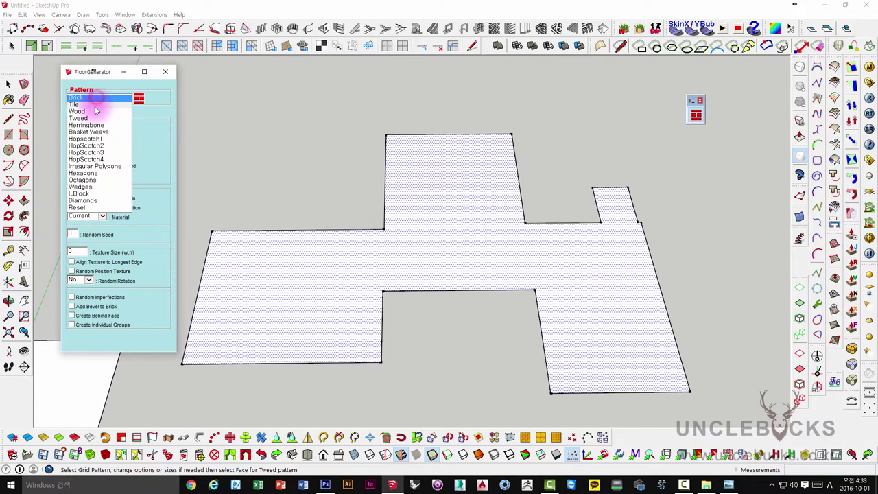
click(75, 104)
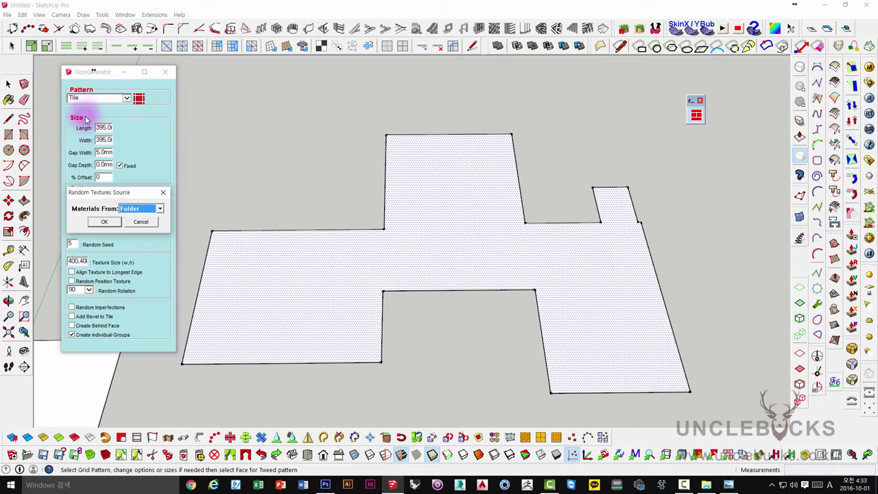
click(137, 223)
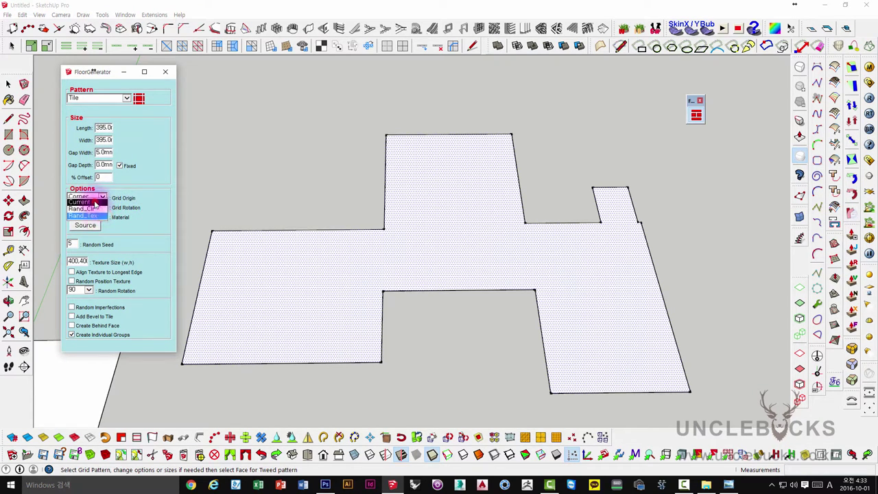
click(94, 203)
double_click(101, 129)
text(1000)
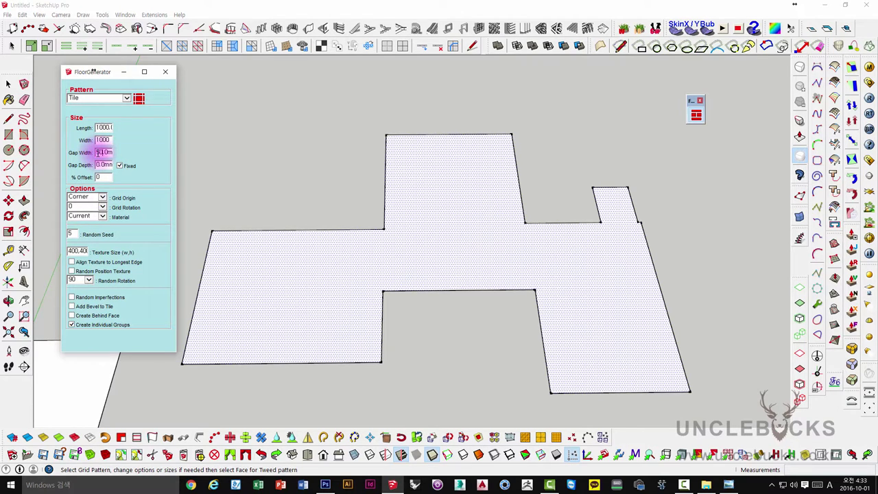
- Generate the 1000 by 1000 tile grid on the floor, inspect it, then delete the tiled group
click(335, 270)
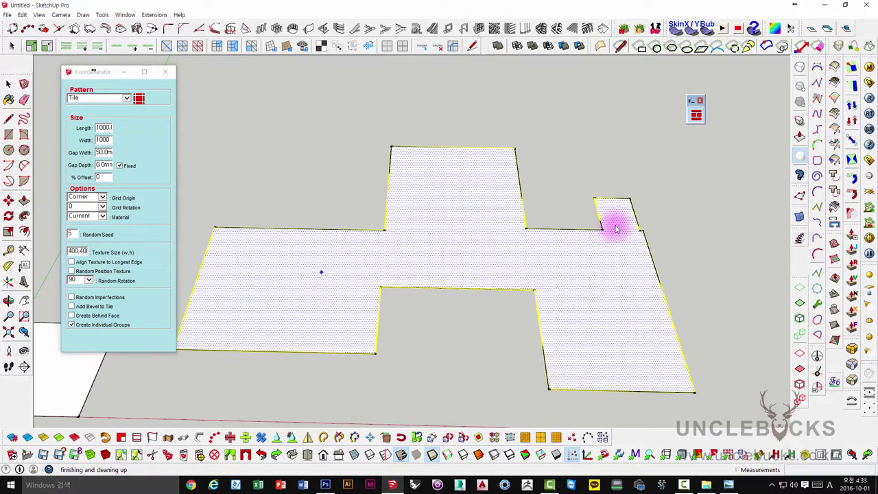
middle_drag(479, 244, 351, 287)
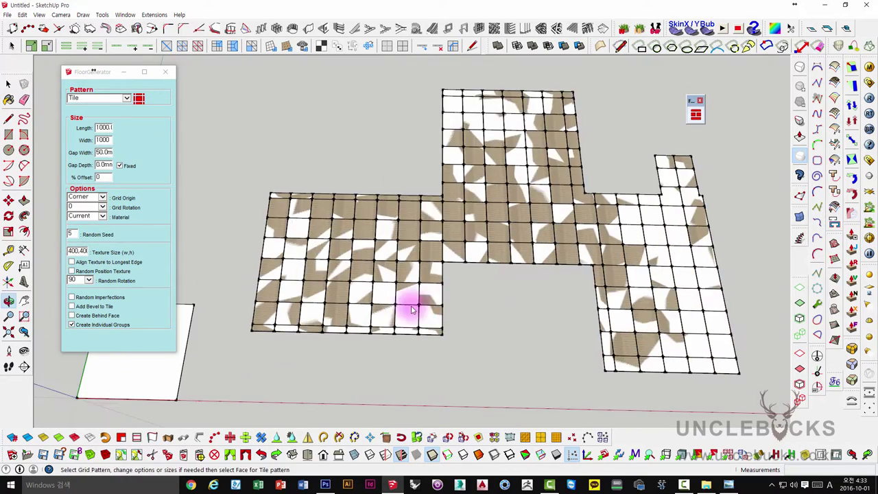
scroll(351, 287, up, 2)
scroll(343, 281, up, 2)
scroll(421, 255, up, 2)
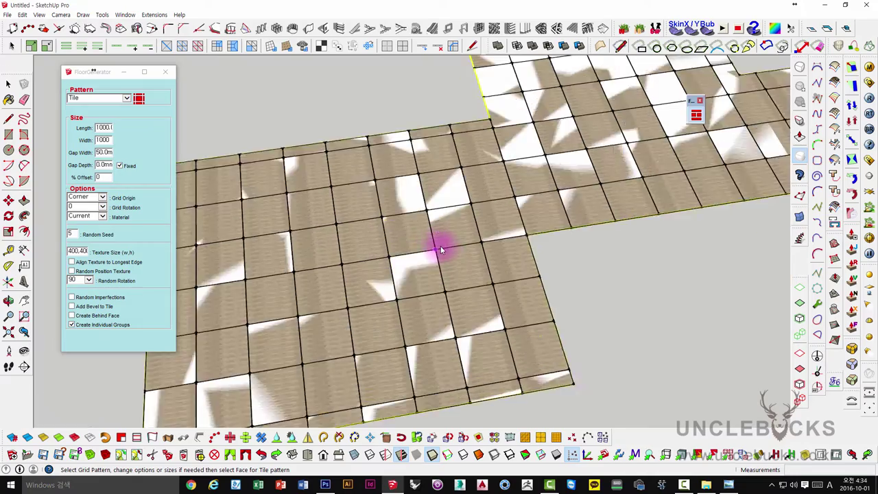
scroll(441, 245, up, 2)
scroll(430, 258, down, 2)
scroll(427, 251, down, 2)
scroll(429, 251, down, 3)
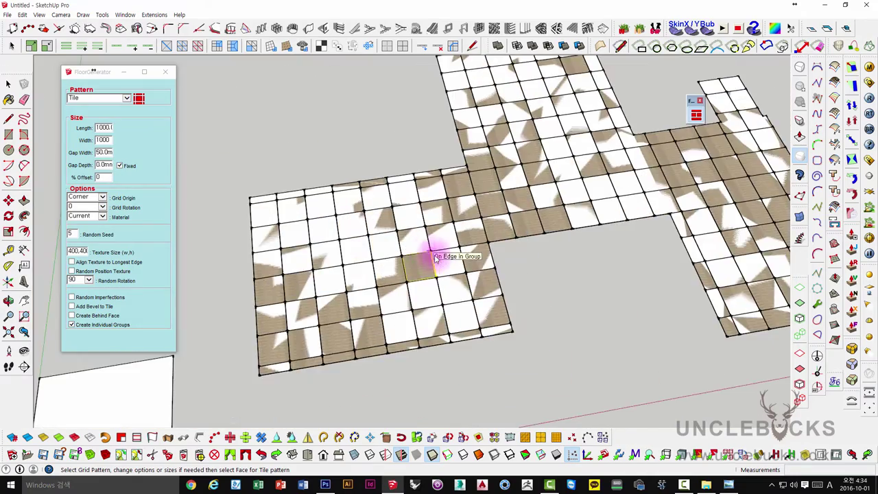
scroll(499, 249, up, 1)
scroll(499, 248, down, 2)
click(454, 185)
mouse_move(455, 185)
middle_down()
mouse_move(450, 192)
mouse_move(480, 186)
mouse_move(464, 254)
middle_up()
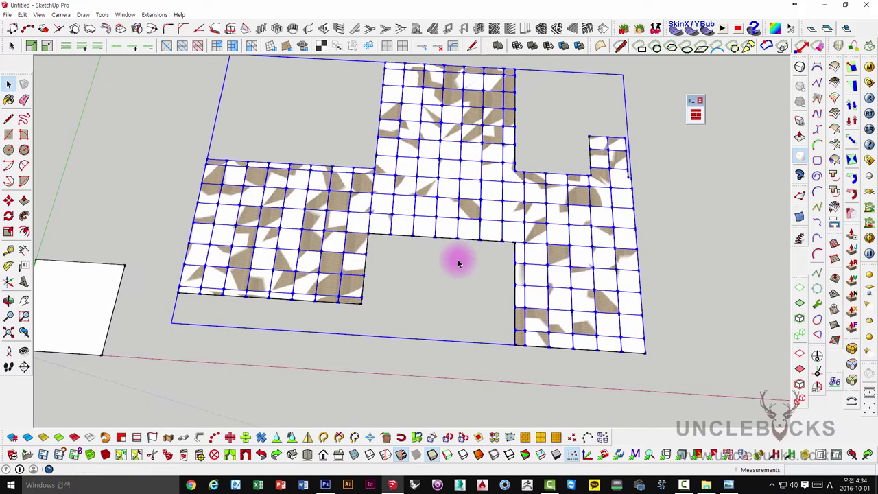
key(Delete)
- Regenerate tiles on the plain floor face, look them over, and delete that grid too
middle_drag(433, 276, 499, 209)
click(425, 182)
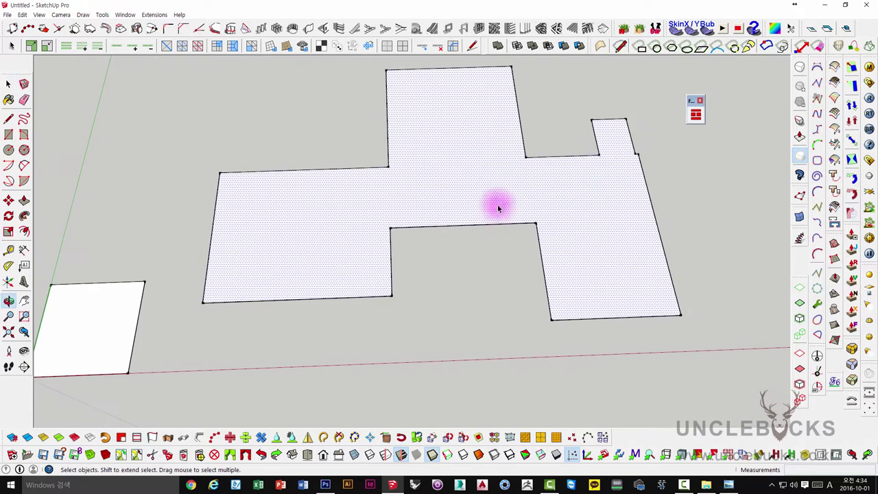
click(695, 114)
scroll(330, 298, up, 3)
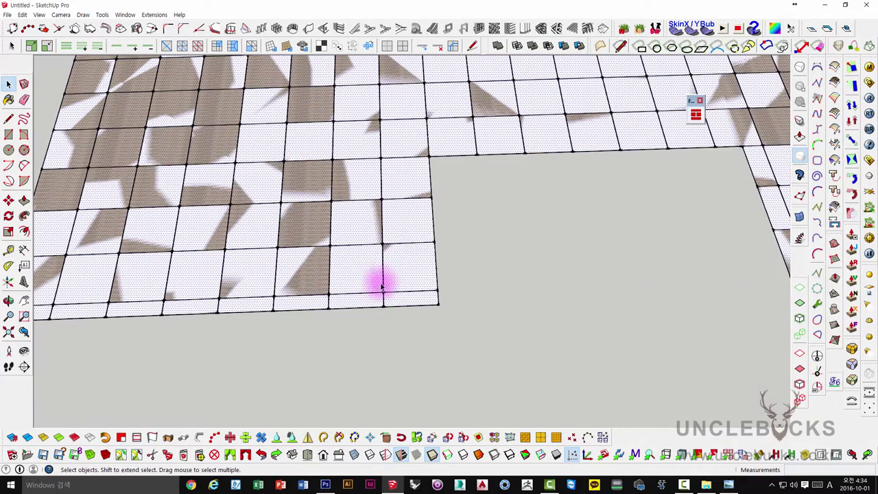
scroll(439, 236, down, 3)
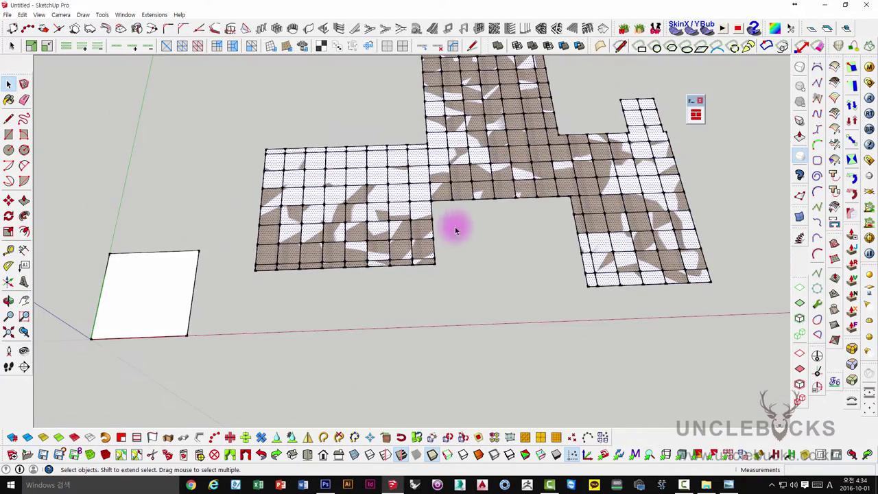
scroll(489, 144, up, 2)
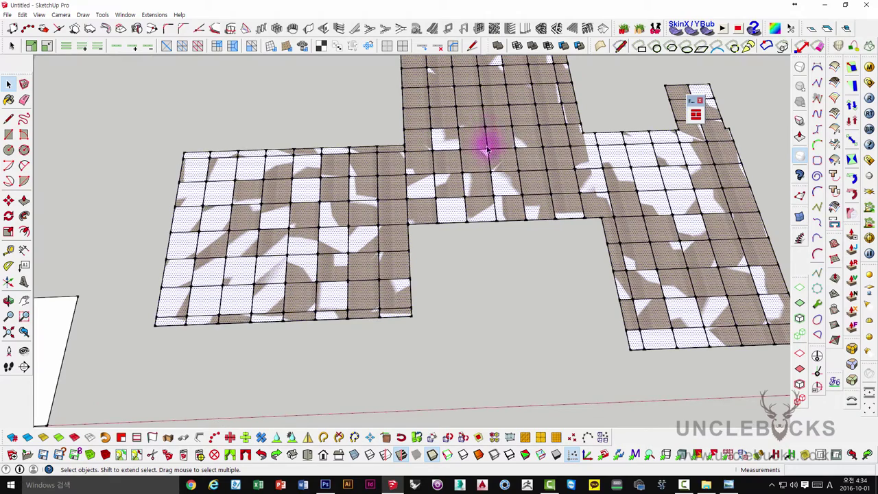
mouse_move(520, 154)
middle_down()
mouse_move(599, 133)
mouse_move(559, 153)
middle_up()
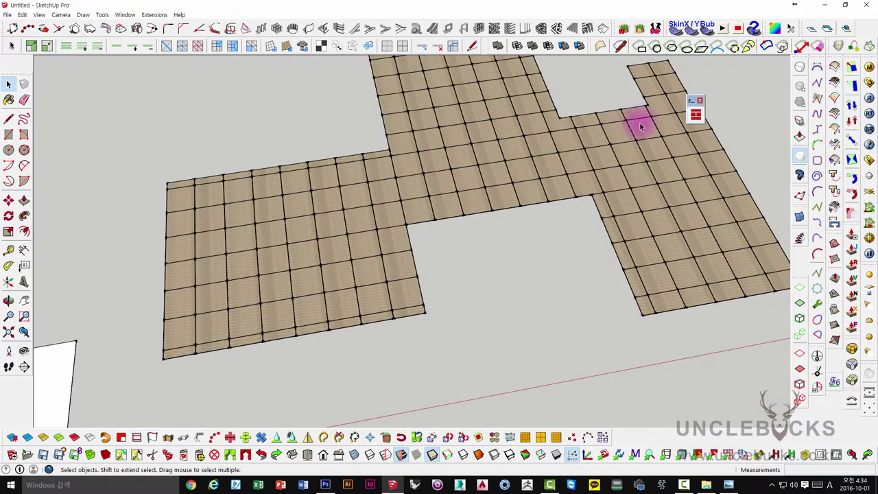
click(695, 116)
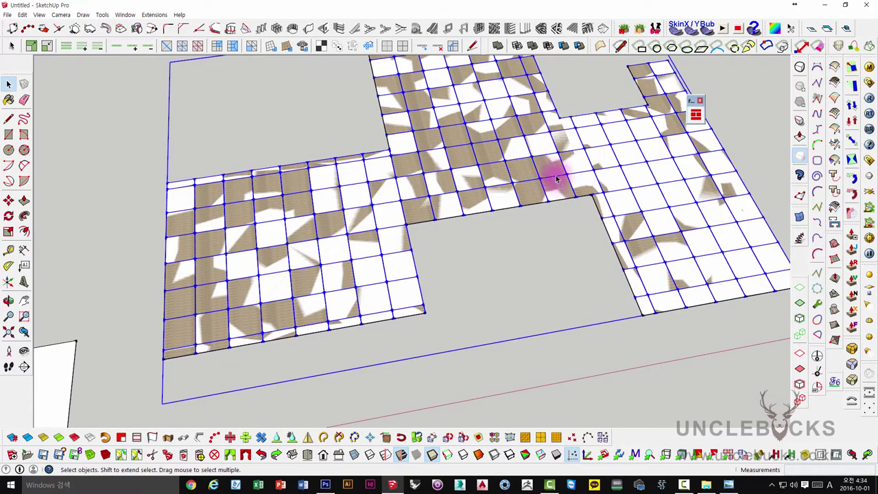
click(517, 269)
click(515, 176)
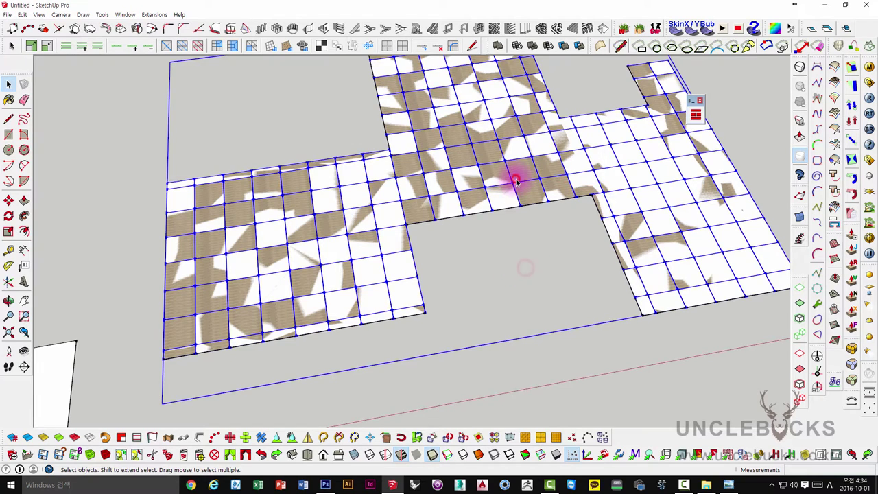
key(Delete)
- Set FloorGenerator's tile width to 500 and generate the new tile grid on the floor
click(696, 118)
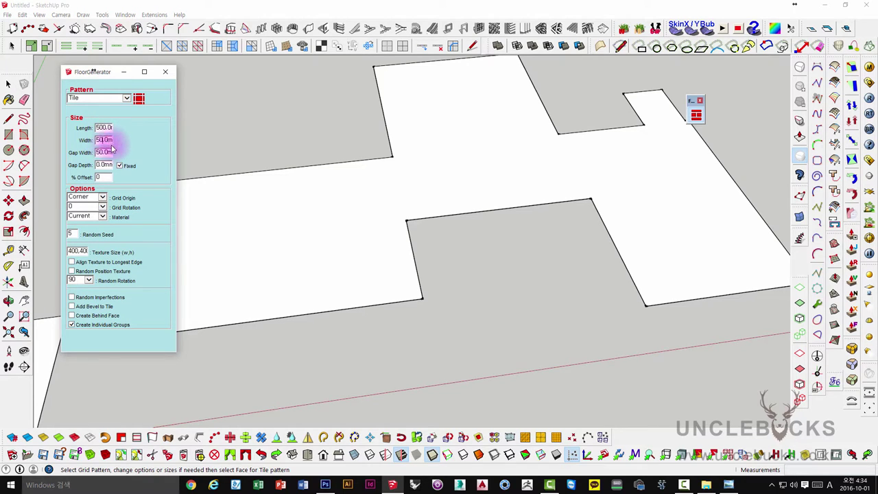
text(500)
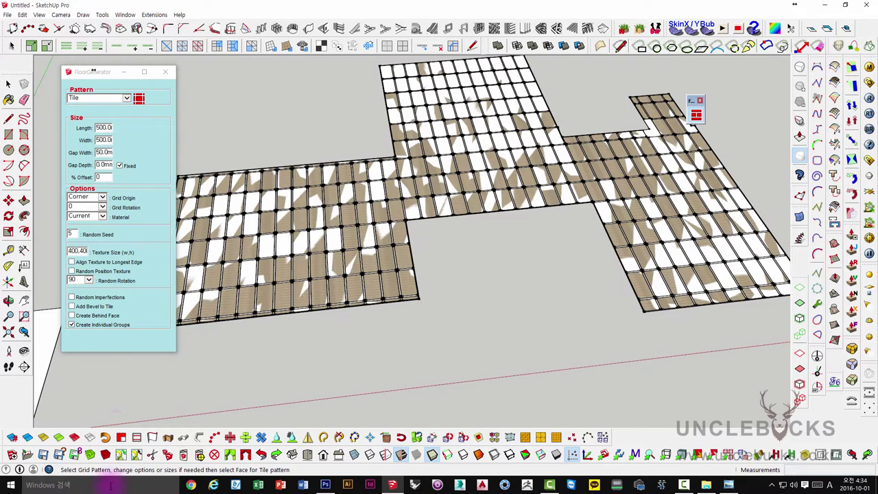
scroll(343, 295, up, 2)
scroll(404, 274, up, 3)
scroll(455, 294, up, 2)
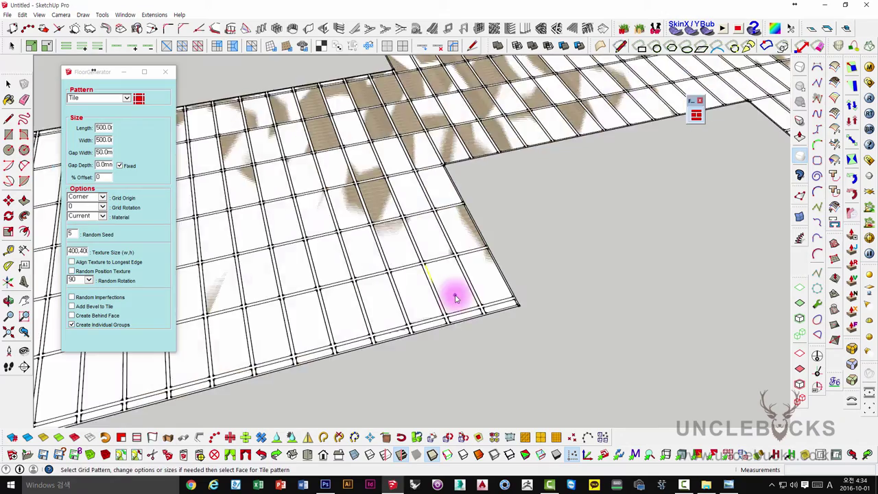
scroll(461, 288, up, 1)
scroll(460, 284, down, 4)
scroll(469, 260, down, 3)
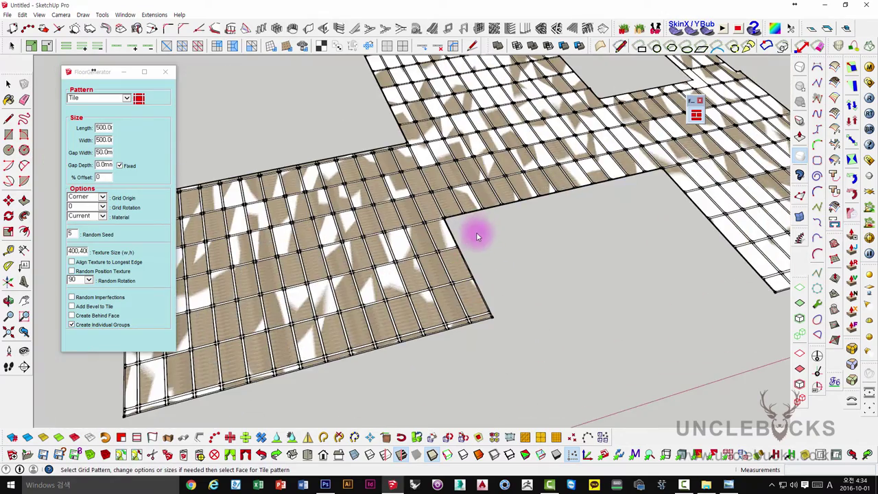
mouse_move(384, 248)
middle_down()
mouse_move(416, 243)
mouse_move(454, 274)
mouse_move(441, 254)
middle_up()
scroll(440, 254, down, 2)
scroll(454, 249, down, 2)
- Select the 500-unit tile grid, check it from a tilted view, and delete it
click(480, 228)
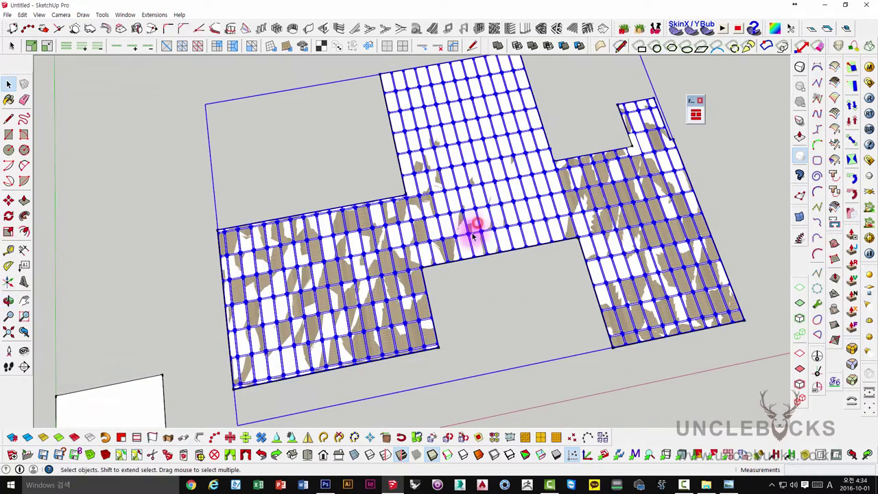
middle_drag(480, 228, 488, 239)
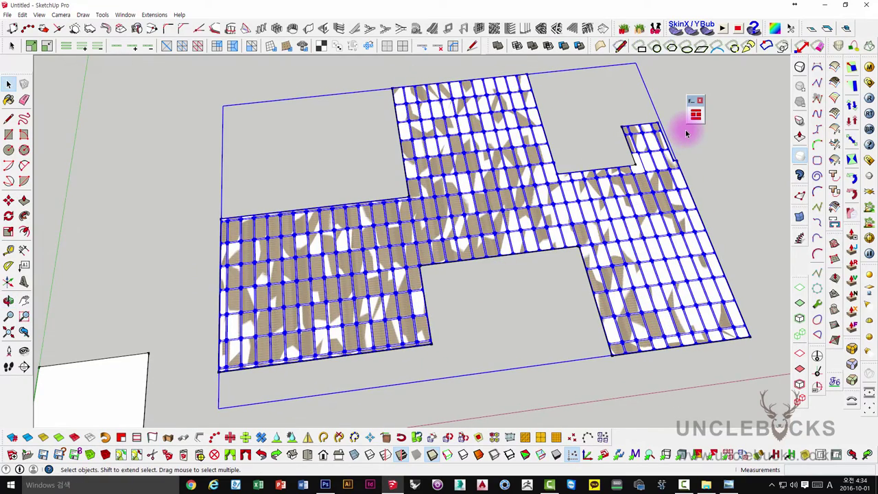
middle_drag(686, 134, 768, 59)
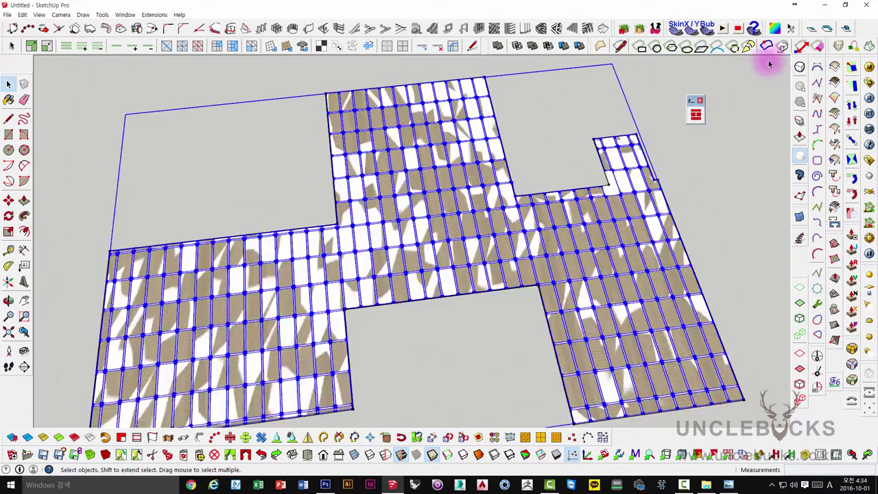
scroll(623, 172, up, 3)
scroll(574, 203, up, 3)
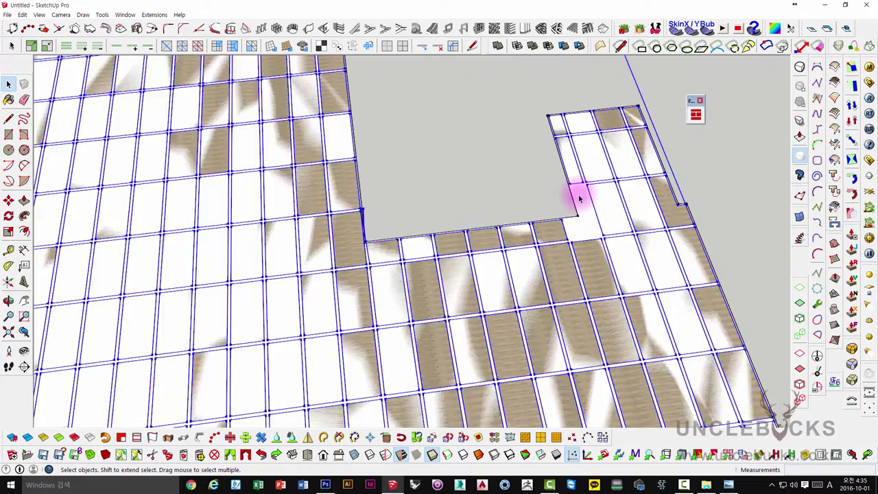
scroll(580, 196, up, 2)
scroll(578, 206, down, 3)
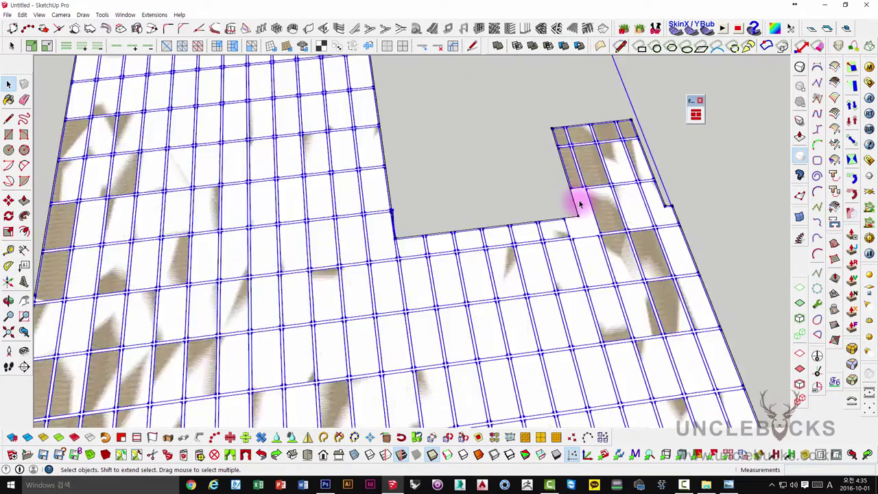
scroll(499, 220, down, 3)
scroll(548, 196, up, 2)
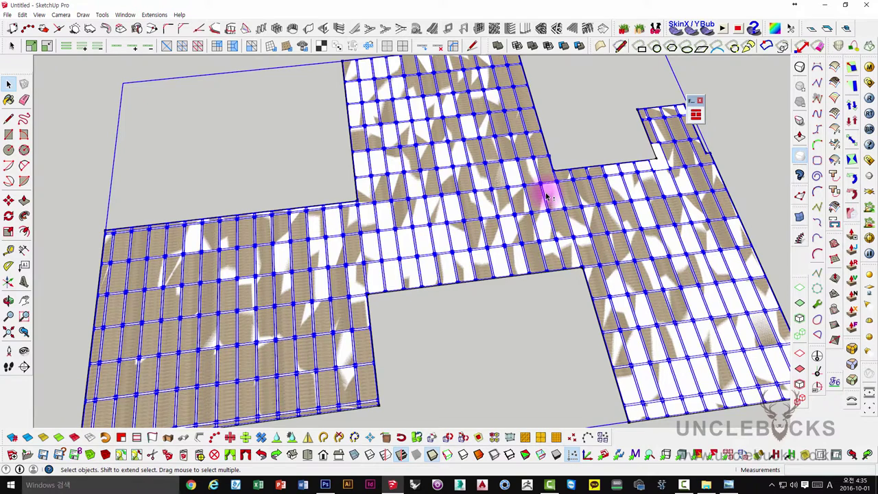
key(Delete)
- Set the FloorGenerator Gap Width to 5 and the tile Length and Width to 300
click(696, 114)
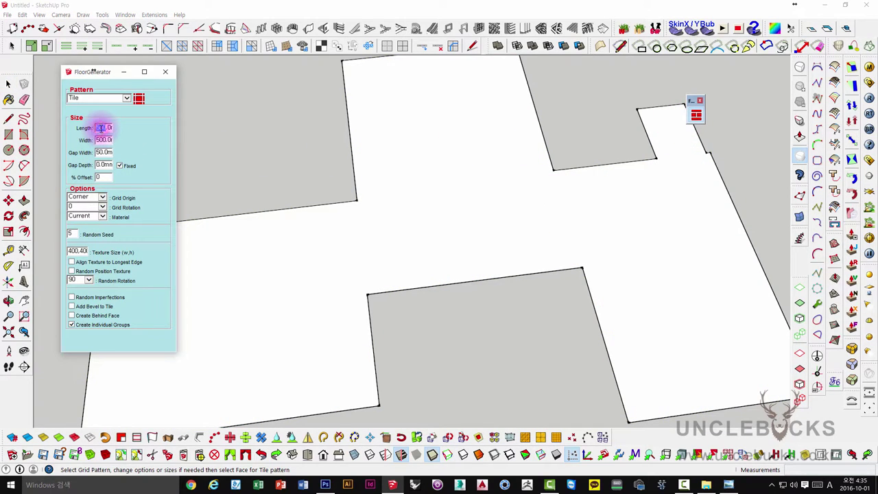
click(100, 152)
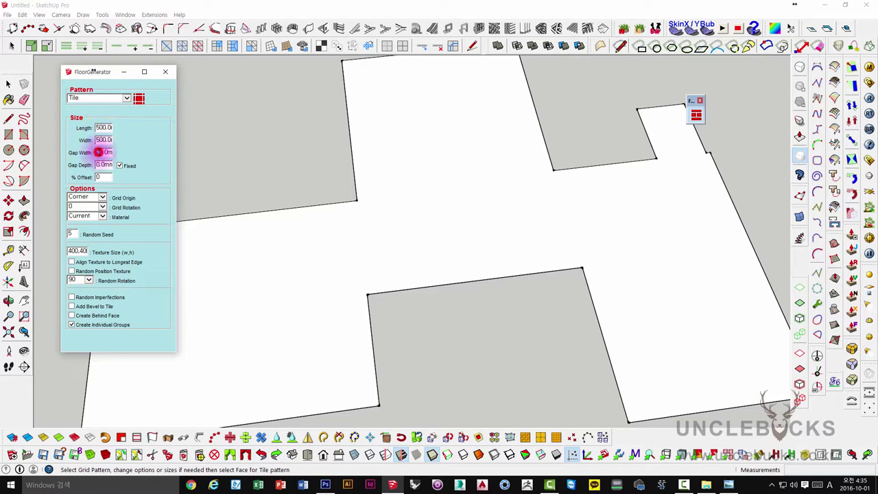
text(5)
click(100, 128)
text(300)
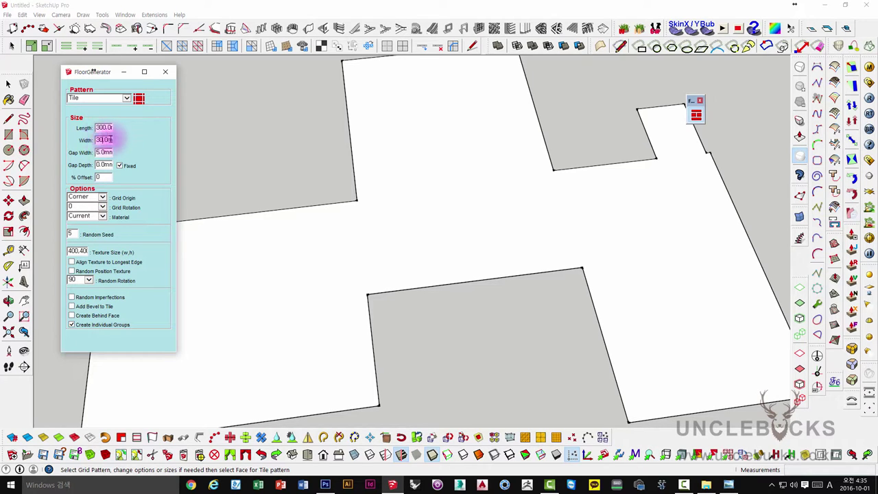
middle_drag(232, 179, 251, 187)
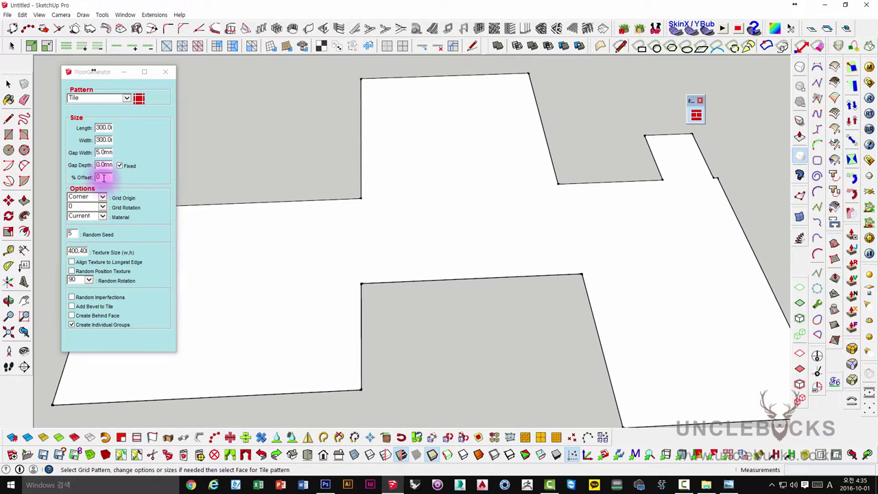
drag(103, 175, 108, 139)
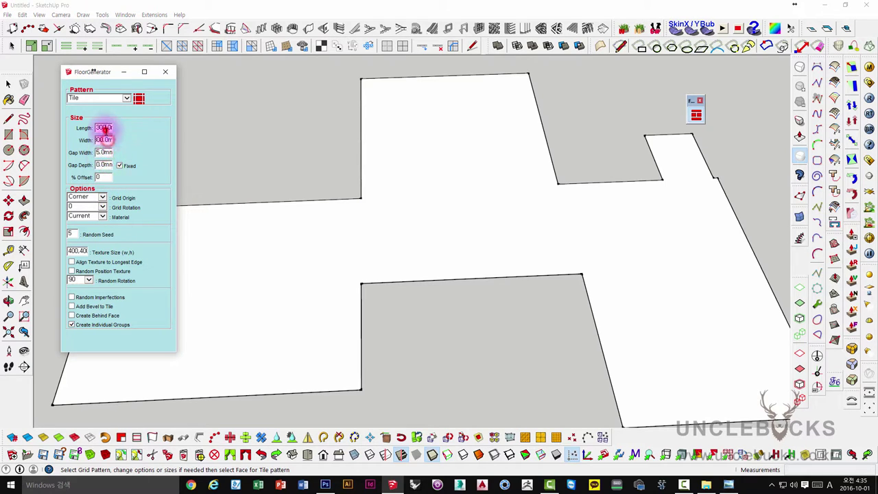
- Set Texture Size to 300,300, align texture to the longest edge, and apply to the floor face
middle_drag(303, 260, 327, 305)
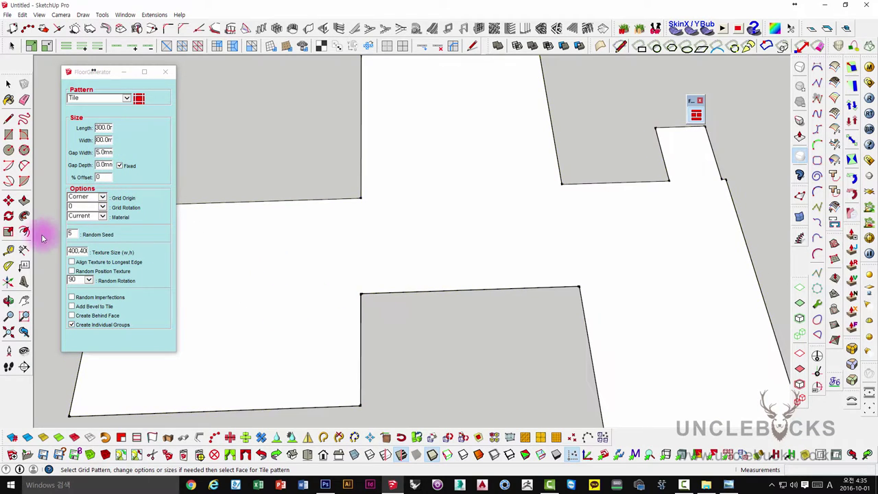
double_click(75, 252)
double_click(74, 252)
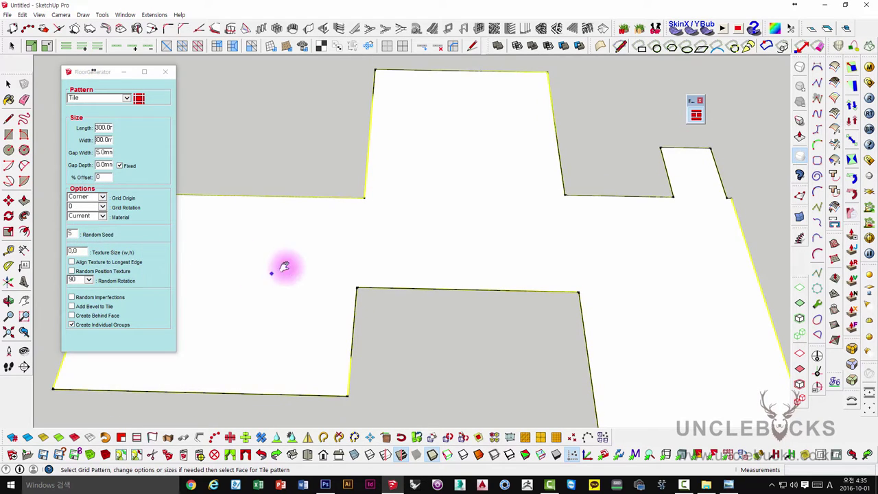
middle_drag(204, 256, 323, 258)
double_click(74, 251)
text(300,300)
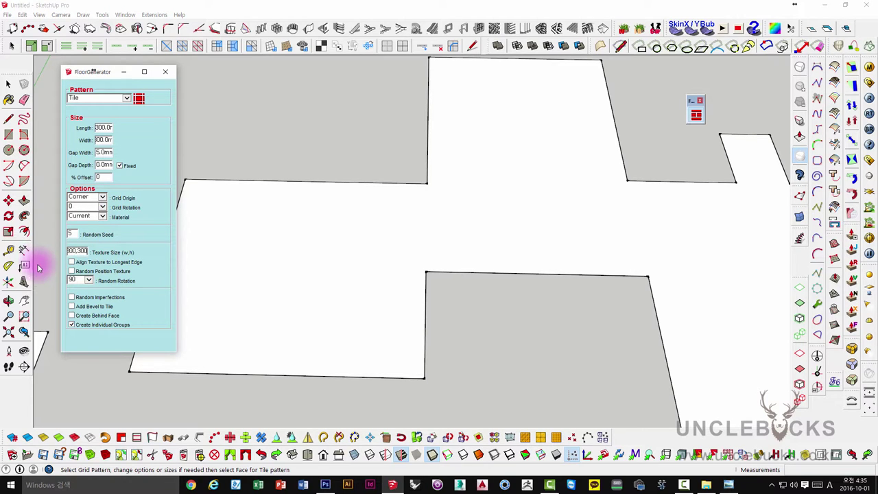
mouse_move(278, 237)
shift+middle_down()
mouse_move(284, 250)
mouse_move(341, 225)
shift+middle_up()
click(71, 262)
click(341, 225)
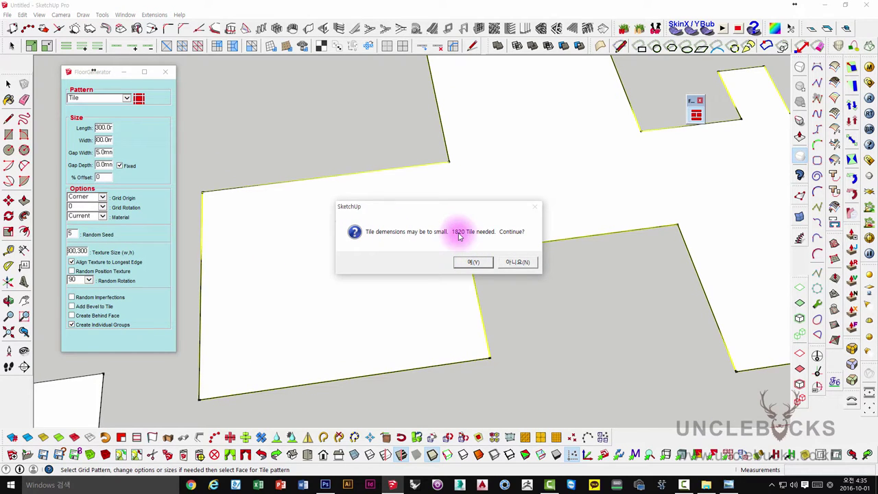
- Confirm generating all 1820 tiles so the 300 by 300 grid builds across the floor
click(469, 261)
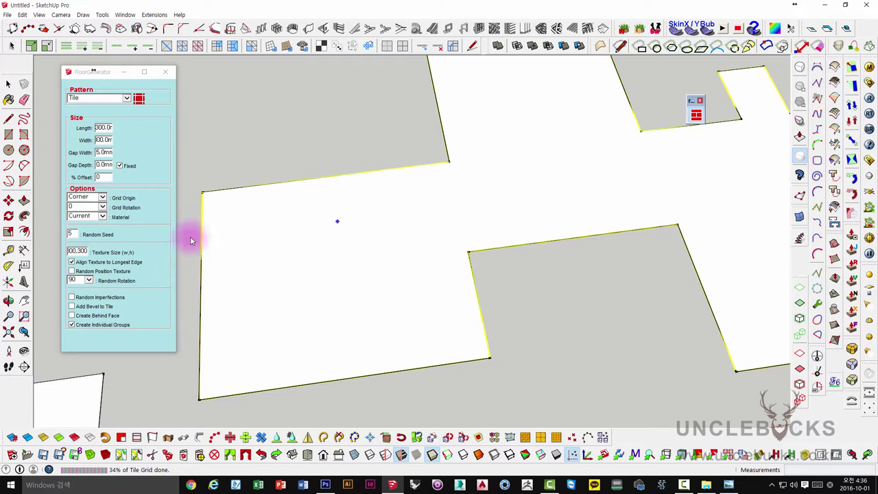
click(103, 128)
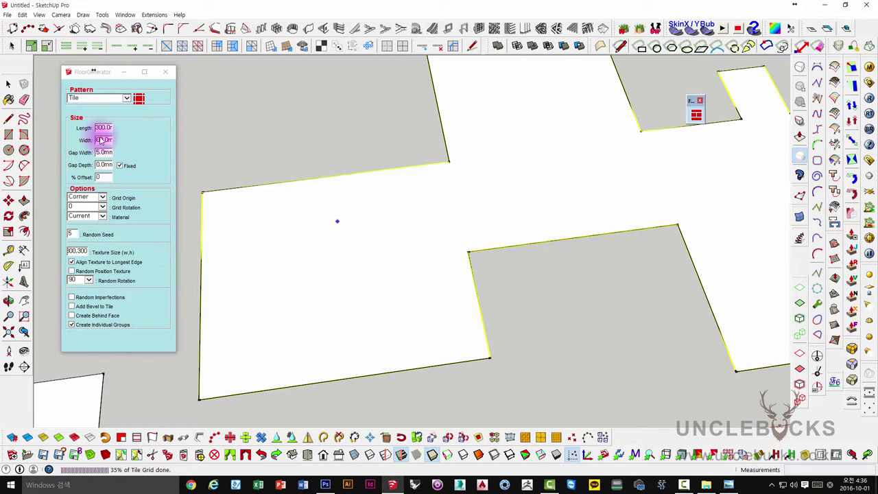
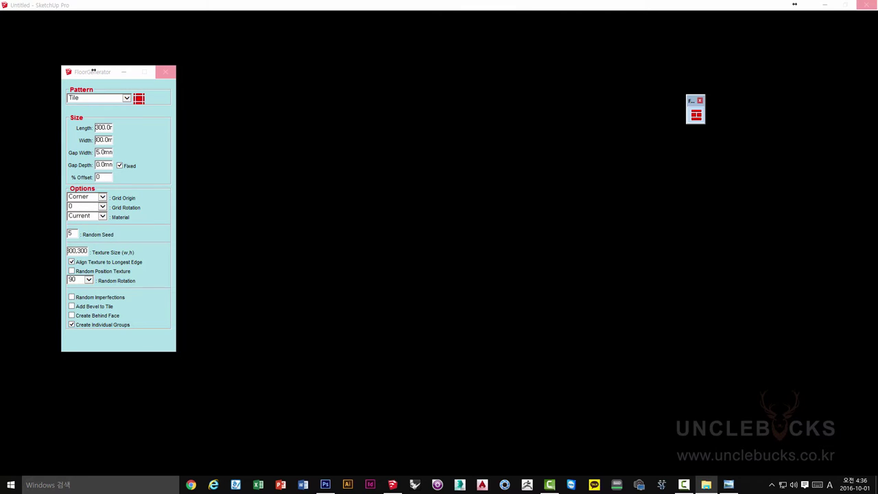
- Open render_3_1.jpg from the render_3 folder in Windows Photo Viewer
mouse_move(777, 30)
mouse_down()
mouse_move(330, 35)
mouse_move(389, 49)
mouse_up()
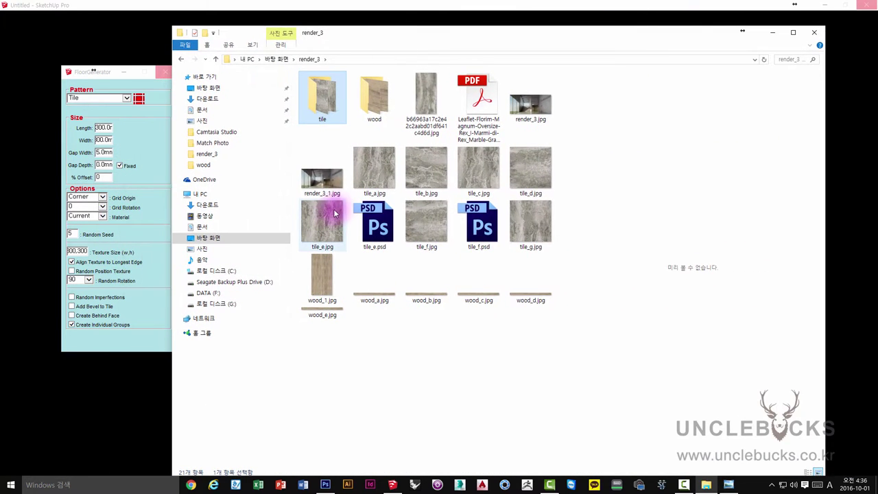
click(321, 177)
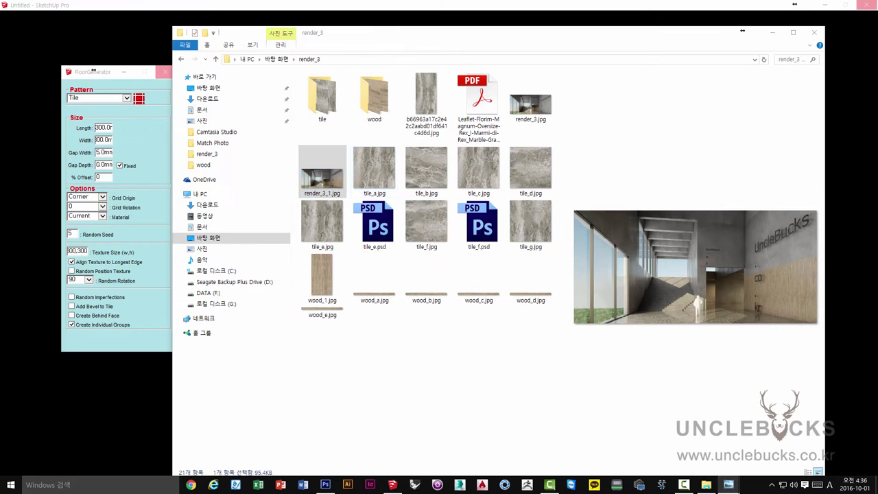
double_click(321, 177)
- Zoom into the render and pan along the wood-panelled wall up to the co.kr lettering
scroll(313, 190, up, 2)
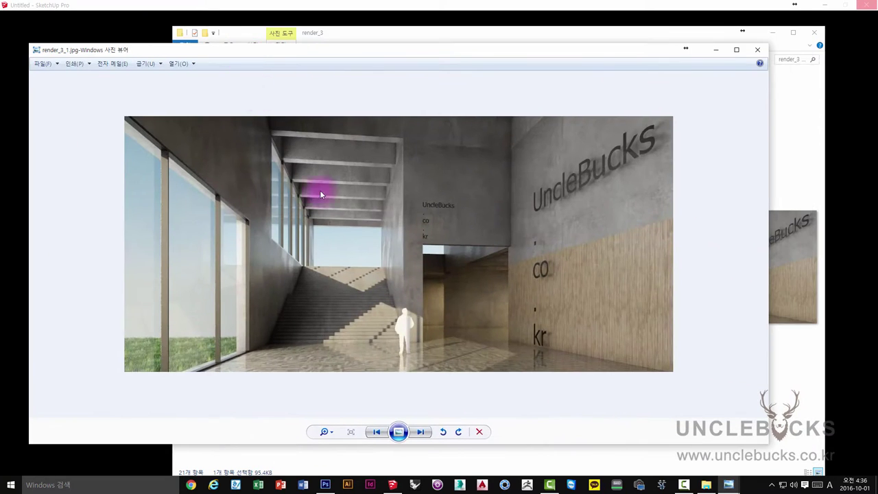
scroll(401, 329, up, 2)
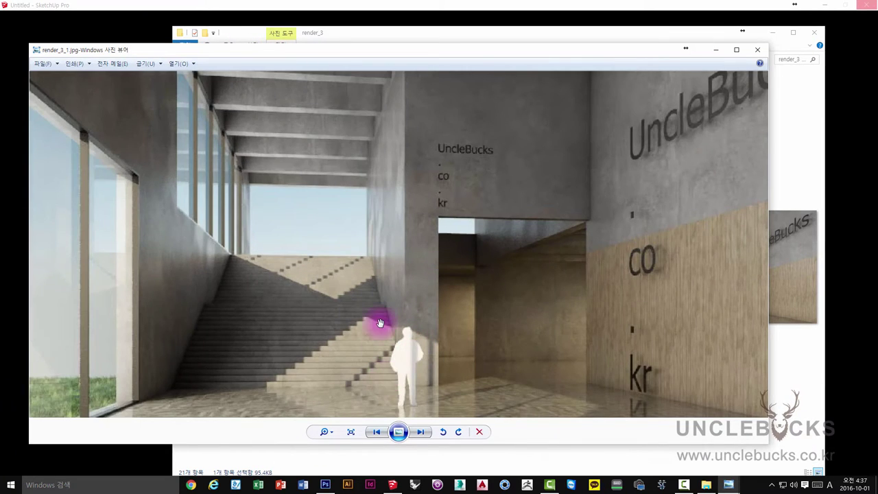
scroll(384, 318, down, 3)
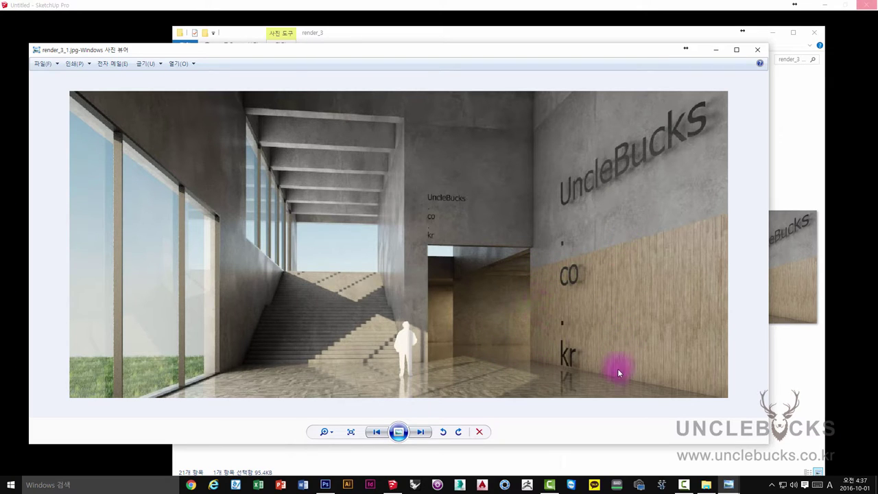
scroll(686, 309, up, 2)
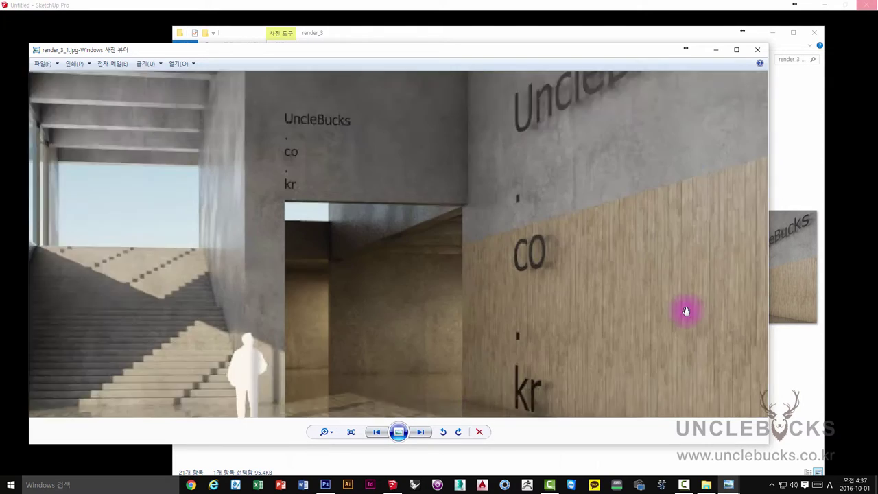
scroll(685, 308, up, 1)
drag(685, 308, 516, 231)
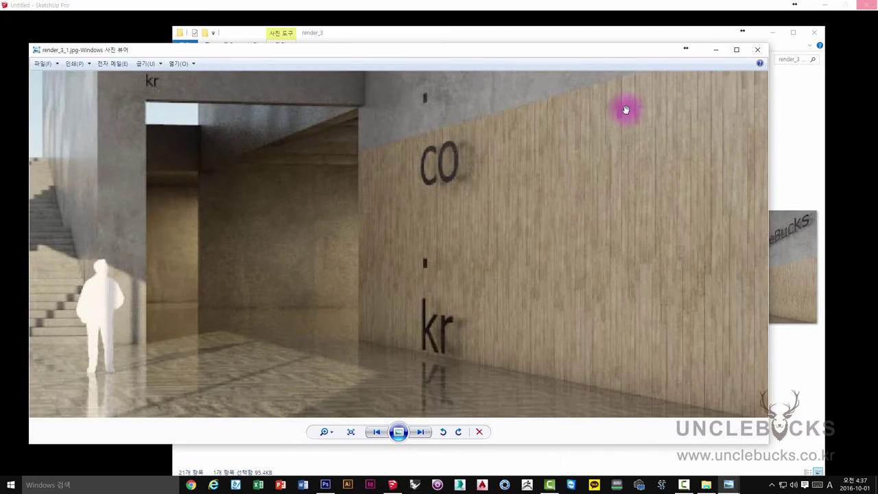
scroll(624, 103, up, 2)
scroll(618, 112, down, 4)
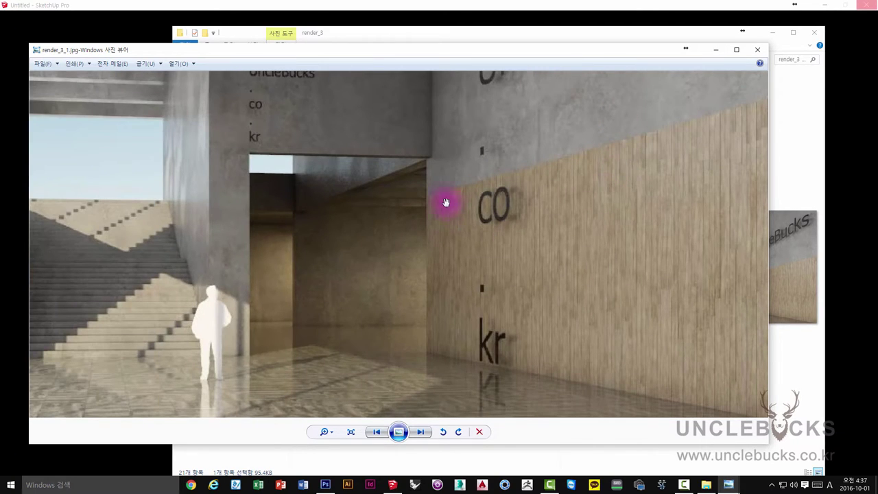
scroll(608, 156, up, 3)
scroll(608, 156, down, 2)
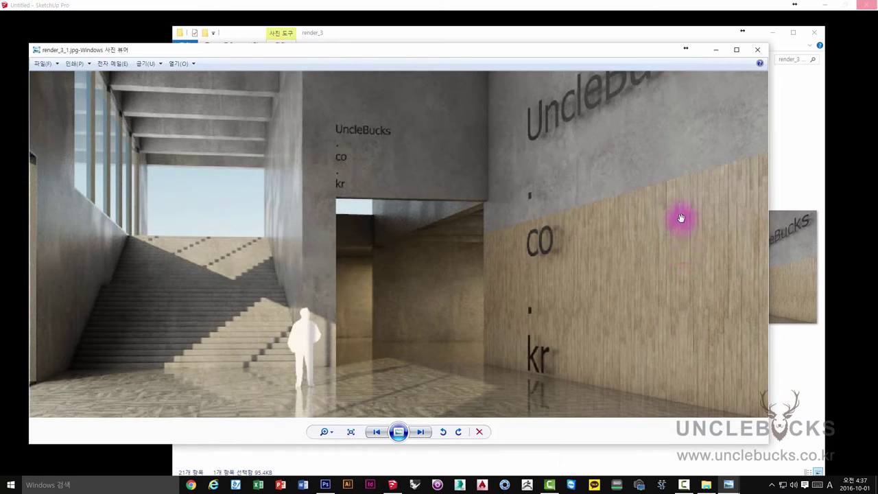
scroll(679, 237, down, 3)
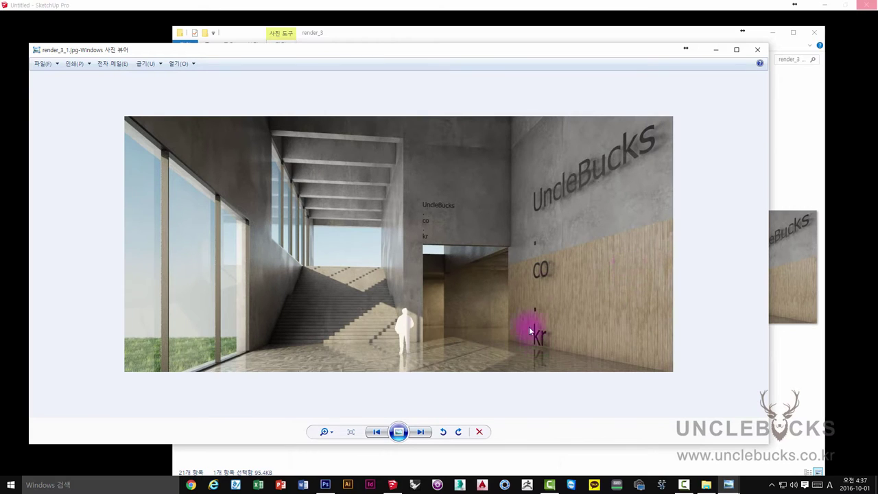
scroll(594, 303, up, 2)
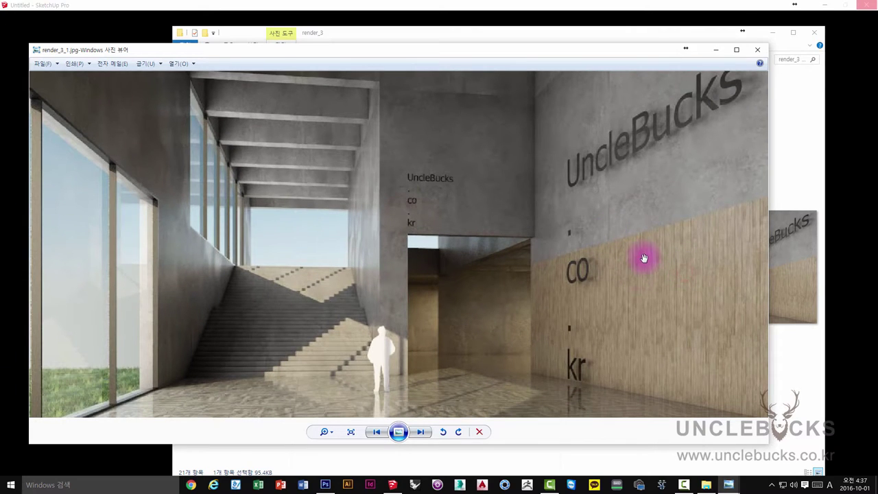
scroll(715, 249, up, 1)
drag(715, 249, 583, 236)
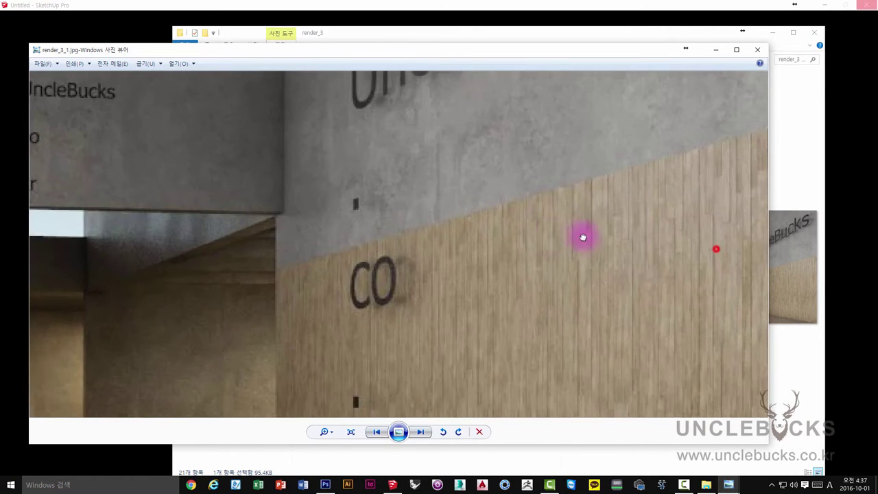
drag(725, 245, 681, 176)
- Pan over the stairs, figure and stone floor, then close Photo Viewer
scroll(677, 211, down, 2)
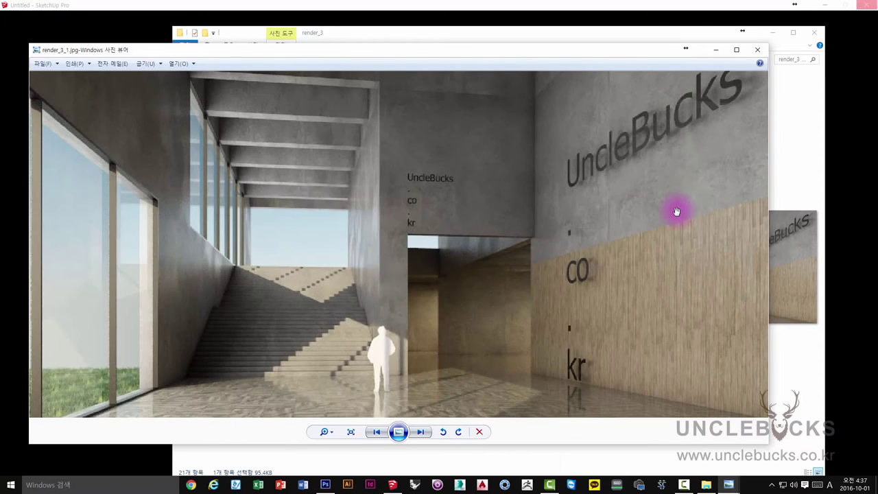
scroll(490, 370, down, 2)
scroll(486, 370, up, 3)
drag(487, 372, 544, 293)
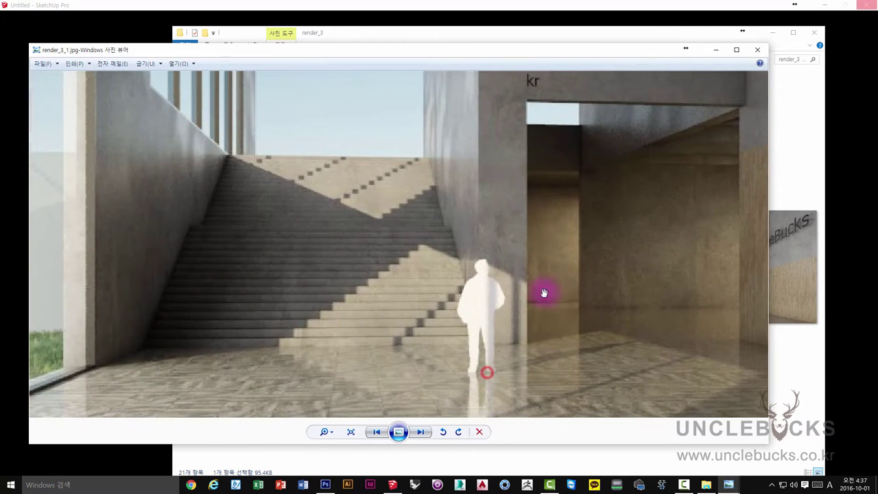
drag(640, 347, 494, 378)
scroll(489, 360, up, 2)
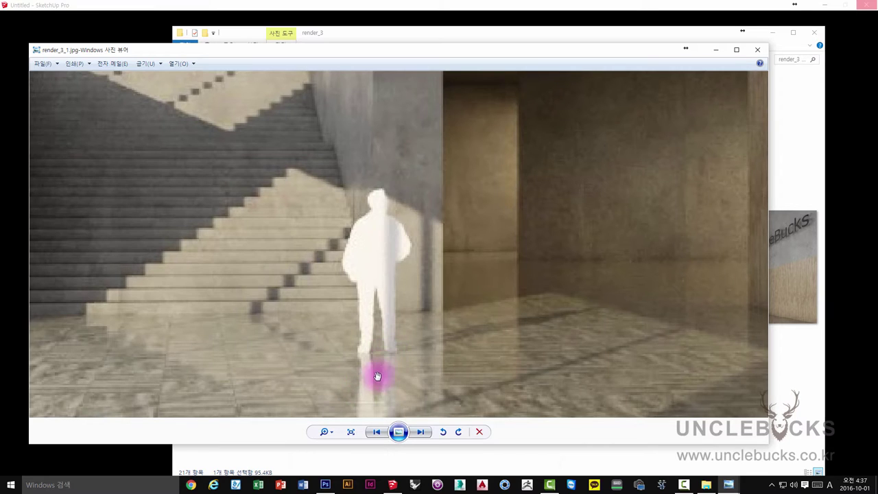
scroll(438, 381, down, 2)
scroll(233, 379, up, 2)
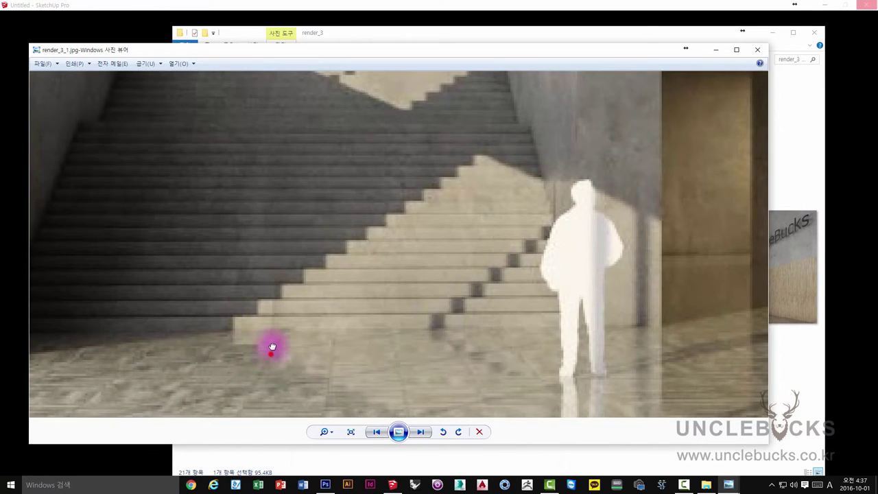
drag(272, 347, 268, 309)
scroll(337, 362, down, 1)
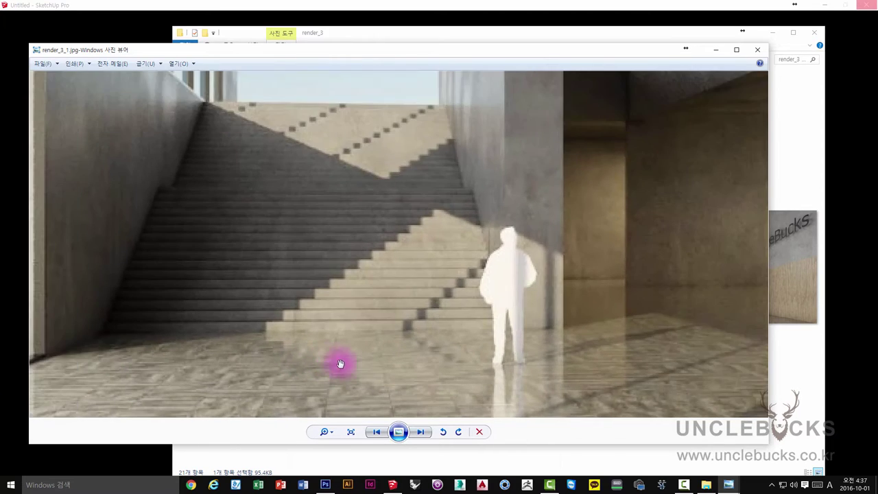
scroll(452, 379, down, 1)
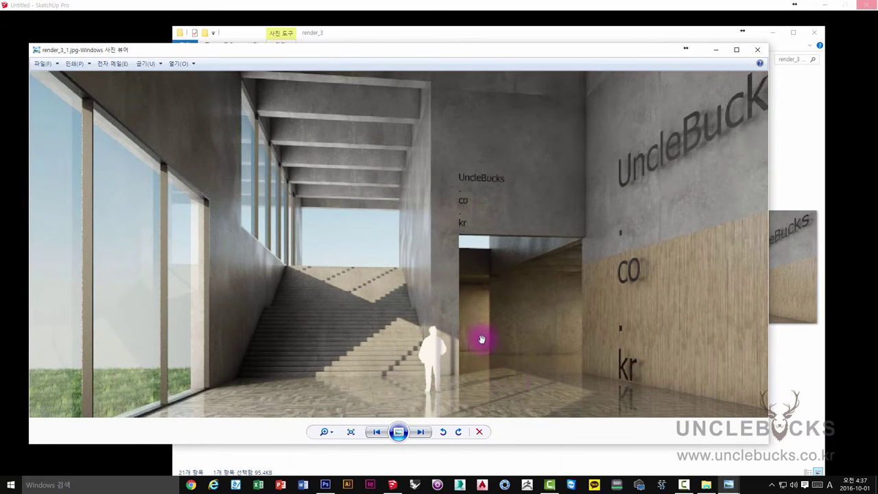
scroll(467, 293, down, 3)
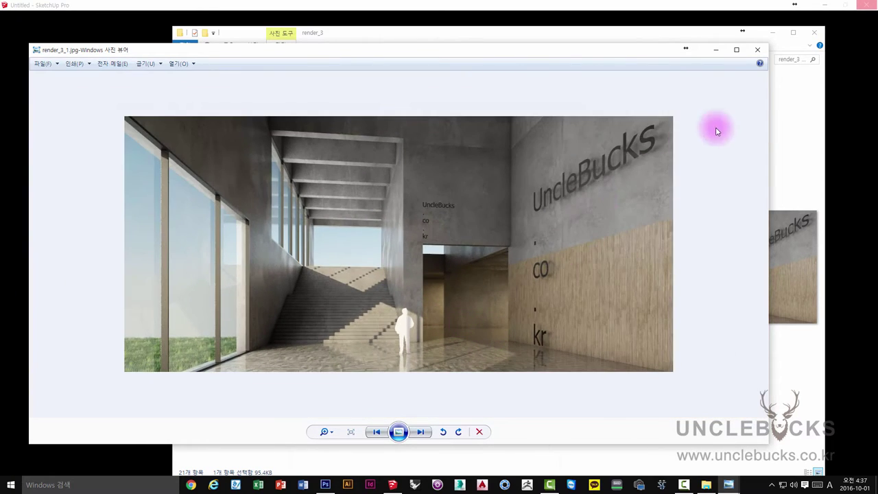
click(757, 50)
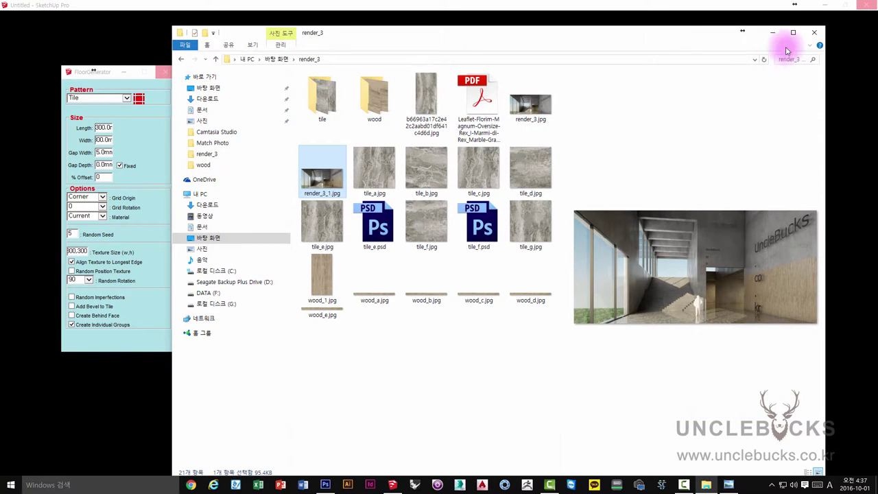
- Close File Explorer, decline the auto-save recovery (아니요), and activate Floor Generator
click(814, 33)
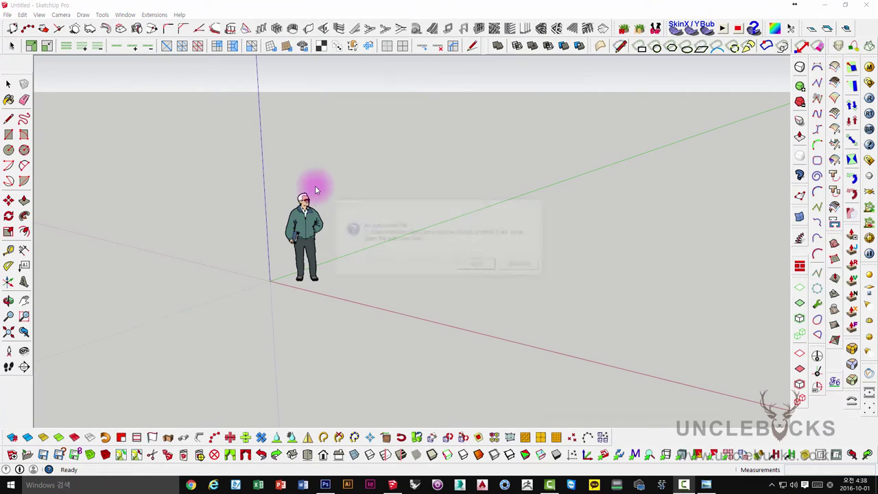
click(519, 266)
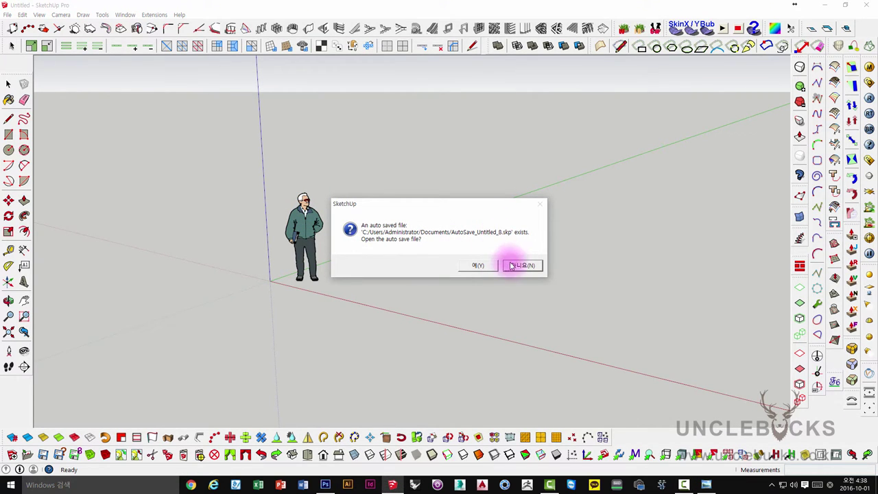
click(520, 265)
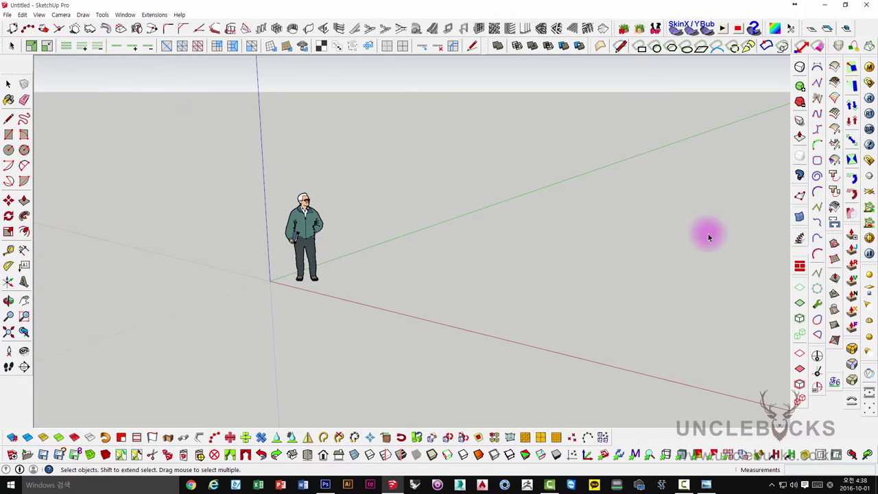
click(801, 264)
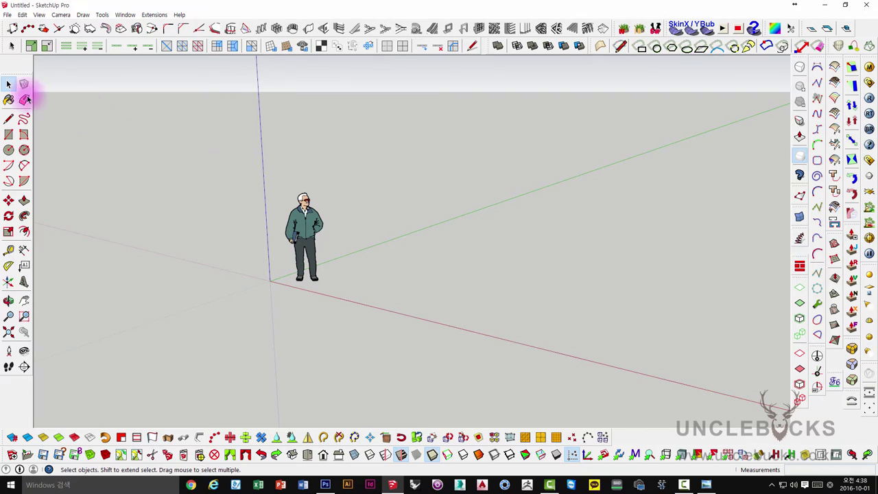
- Float the Floor Generator toolbar as a panel and orbit toward the axis origin
click(800, 257)
drag(799, 258, 643, 145)
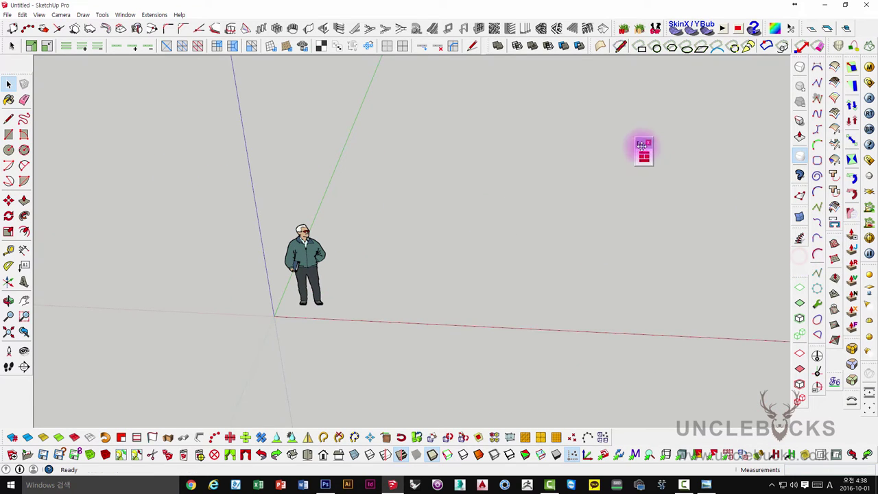
mouse_move(597, 202)
middle_down()
mouse_move(481, 229)
mouse_move(531, 225)
middle_up()
scroll(470, 222, up, 2)
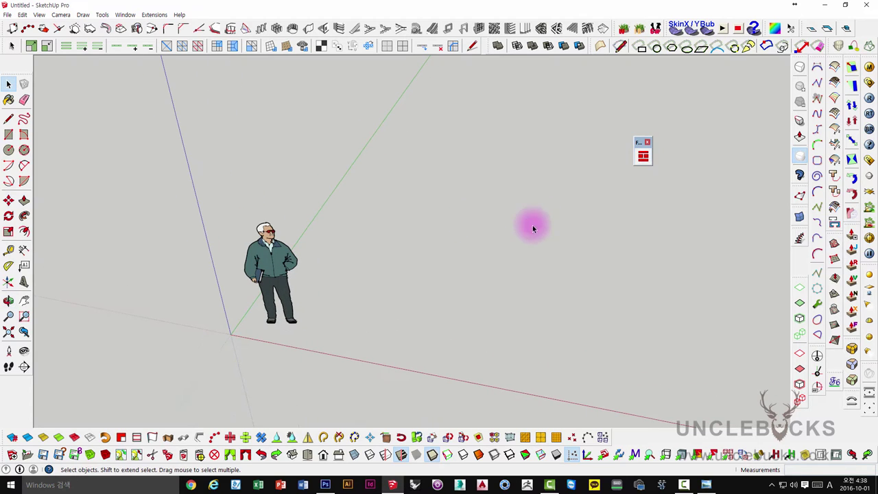
drag(640, 144, 587, 111)
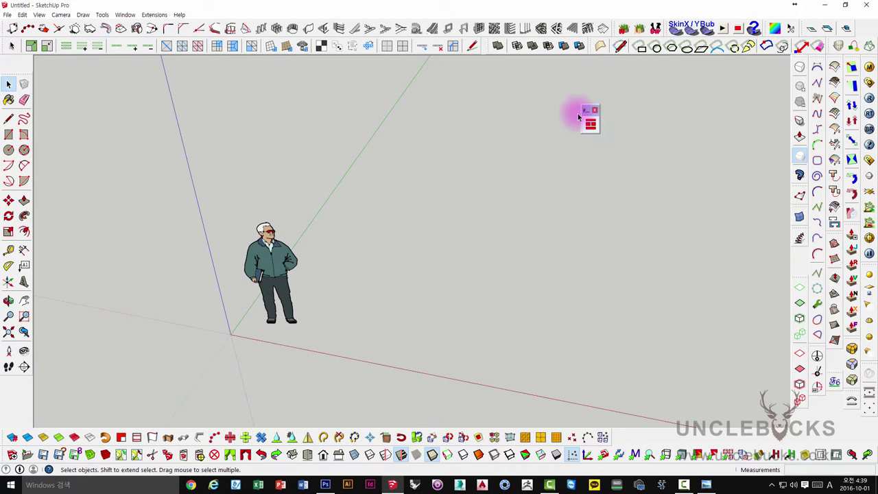
mouse_move(350, 202)
middle_down()
mouse_move(435, 150)
mouse_move(405, 212)
middle_up()
scroll(380, 227, up, 2)
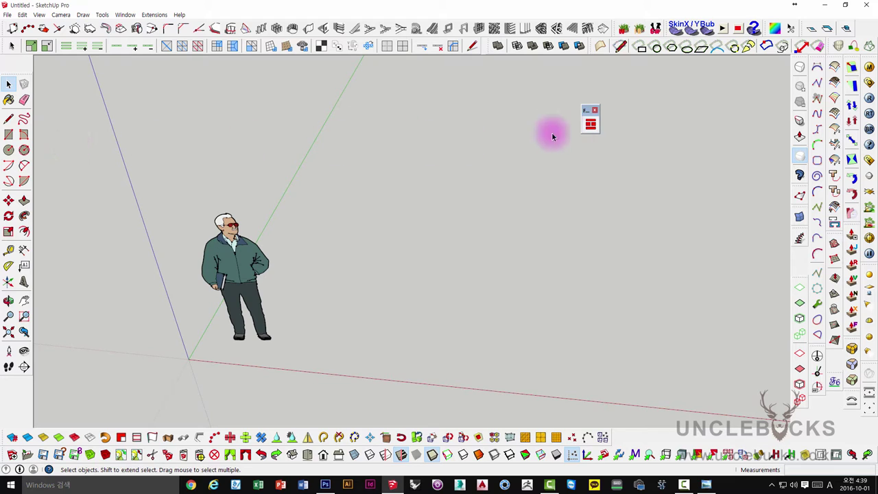
- Draw a 4000 × 4000 rectangle from the origin and select the new face
click(8, 134)
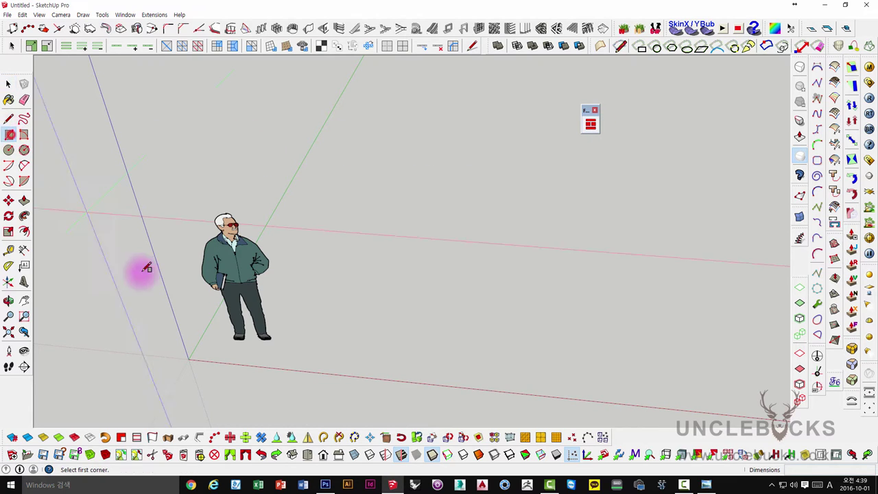
click(188, 357)
scroll(523, 179, down, 1)
scroll(523, 180, down, 1)
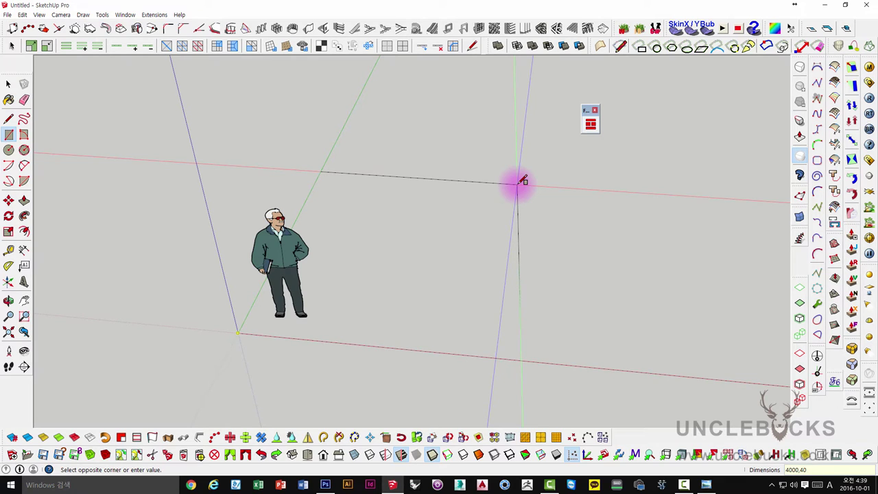
text(00)
key(Return)
middle_drag(519, 170, 505, 245)
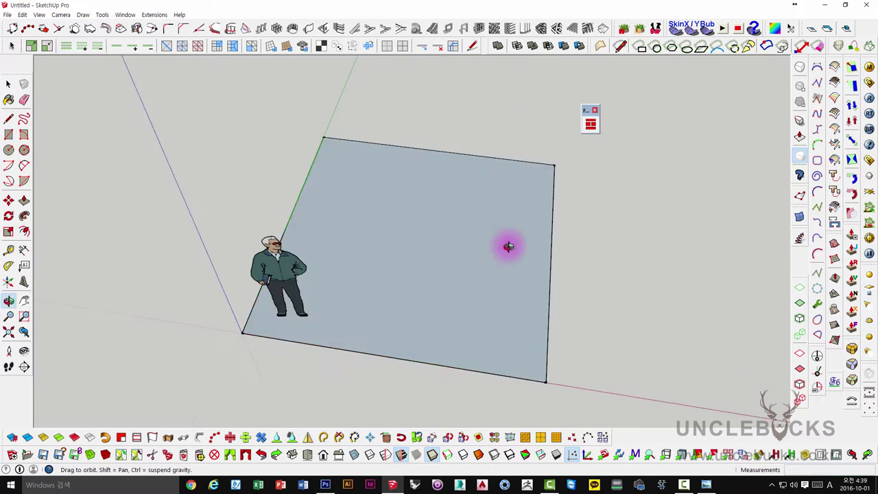
key(space)
click(473, 198)
- Reverse the square face so its front side faces up
right_click(477, 200)
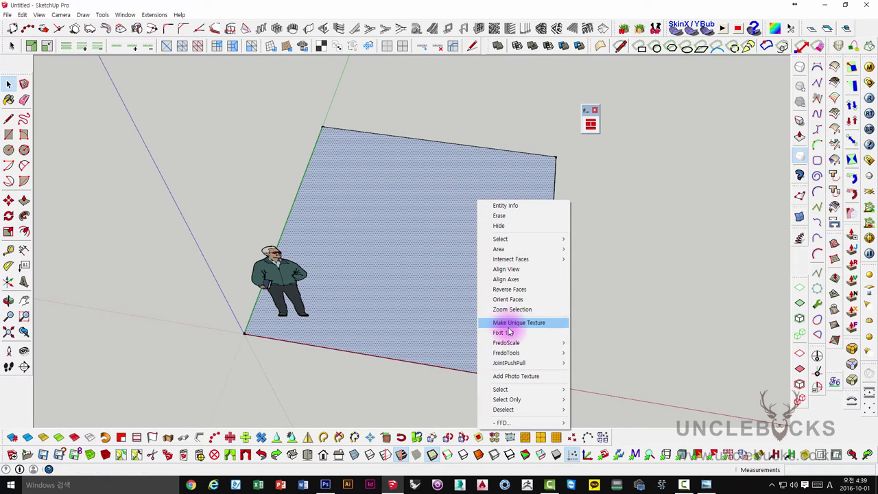
click(509, 288)
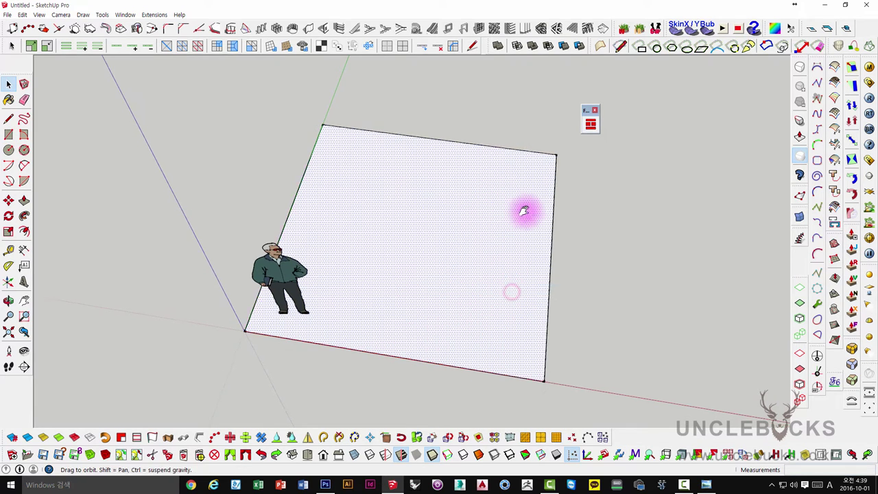
middle_drag(525, 208, 586, 139)
- In FloorGenerator, set the pattern to Wood with Folder as the texture source
click(590, 124)
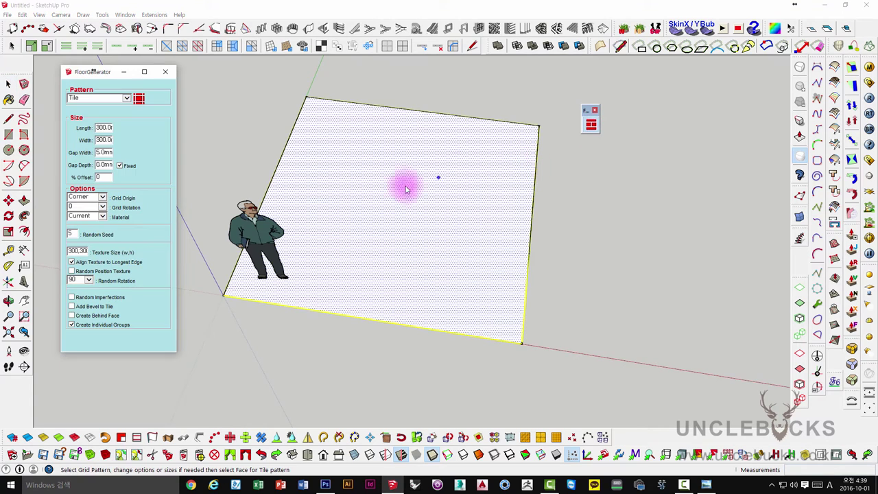
middle_drag(392, 160, 393, 162)
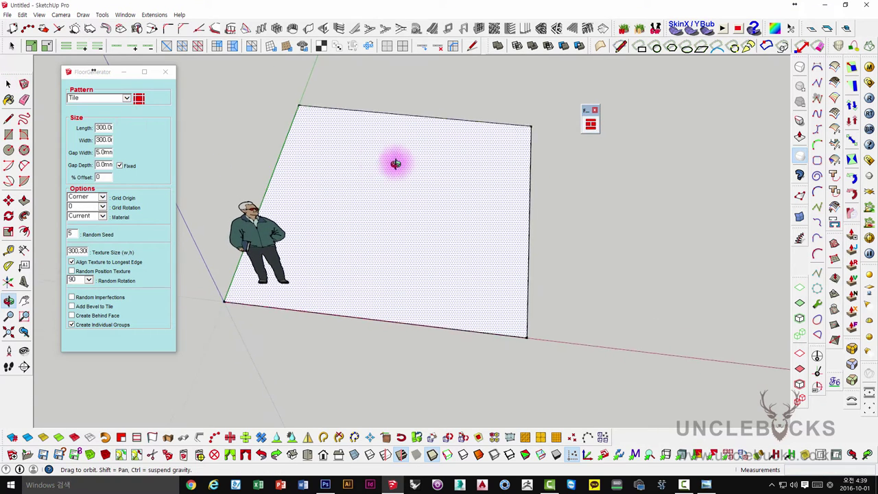
click(127, 98)
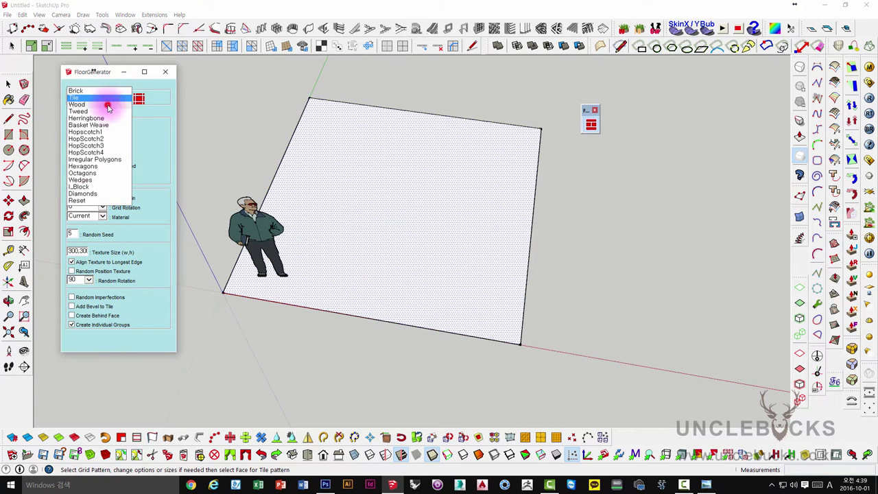
click(110, 108)
click(142, 227)
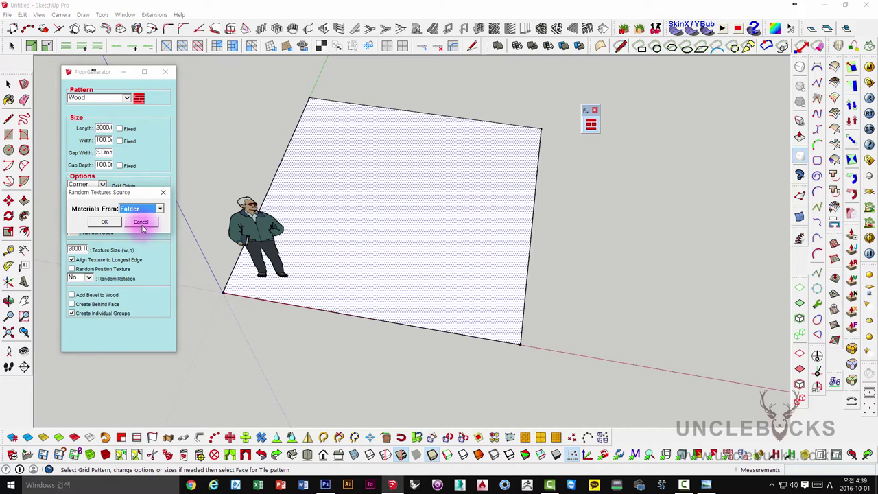
click(142, 208)
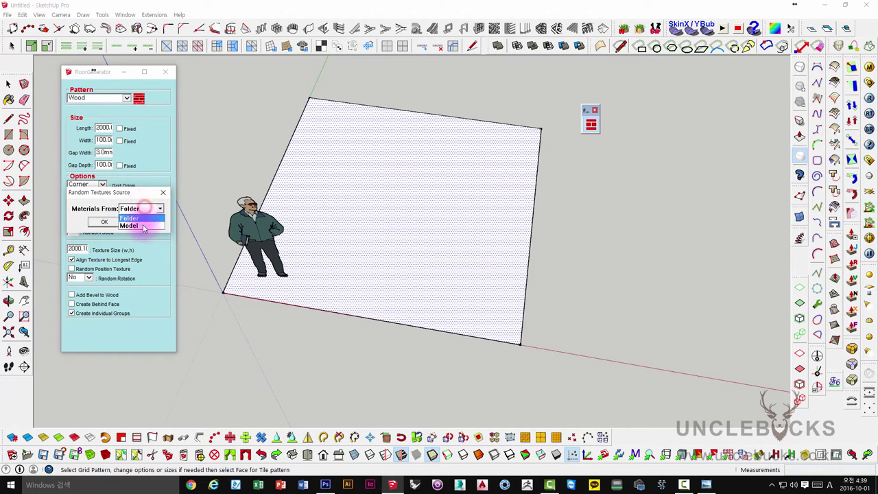
click(145, 208)
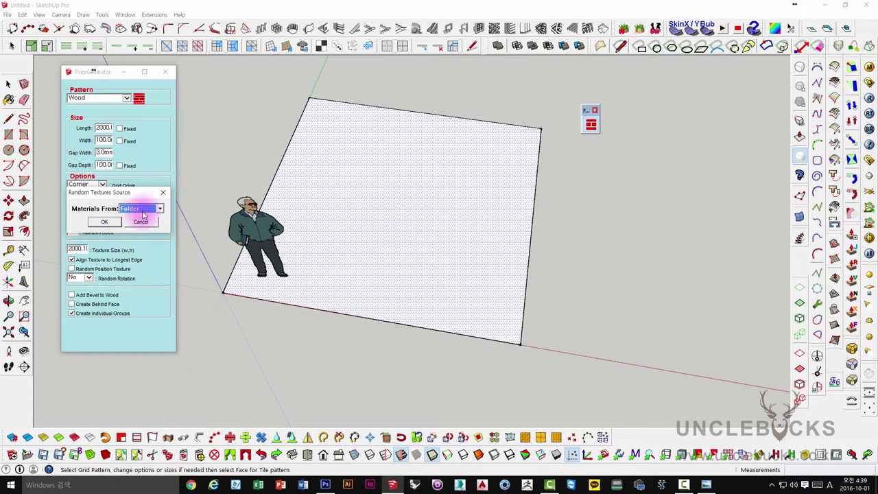
- Confirm Folder as texture source and load the wood images, which crashes SketchUp
drag(128, 194, 140, 148)
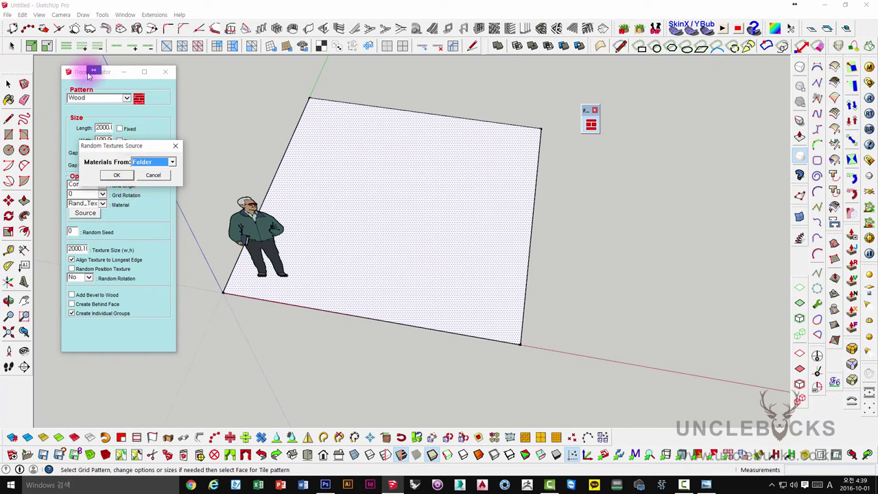
mouse_move(143, 152)
mouse_down()
mouse_move(140, 166)
mouse_move(238, 88)
mouse_up()
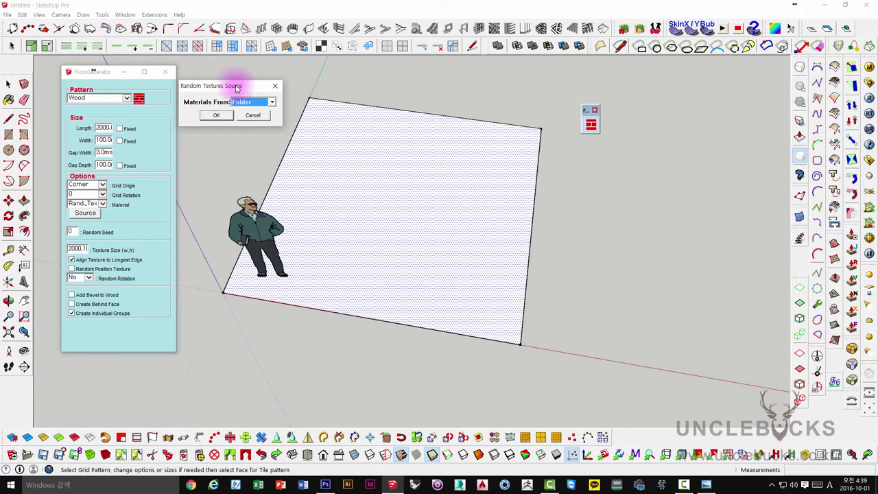
drag(224, 88, 228, 90)
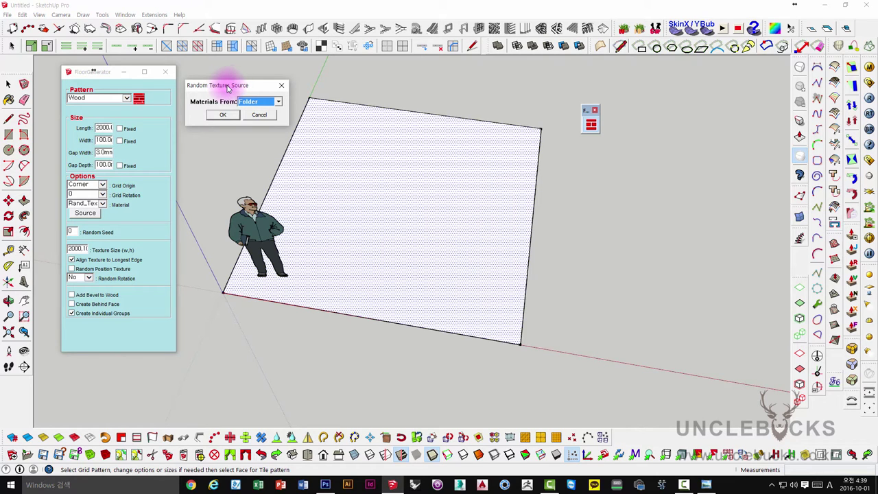
drag(223, 87, 218, 87)
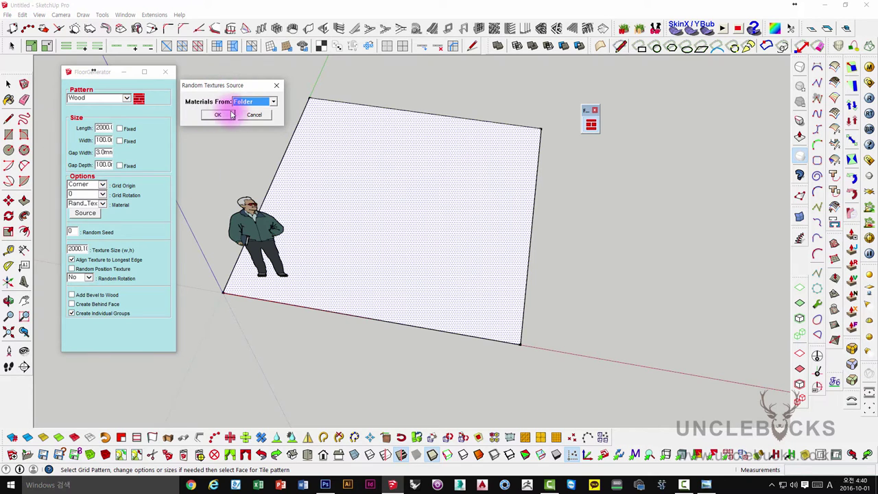
click(231, 81)
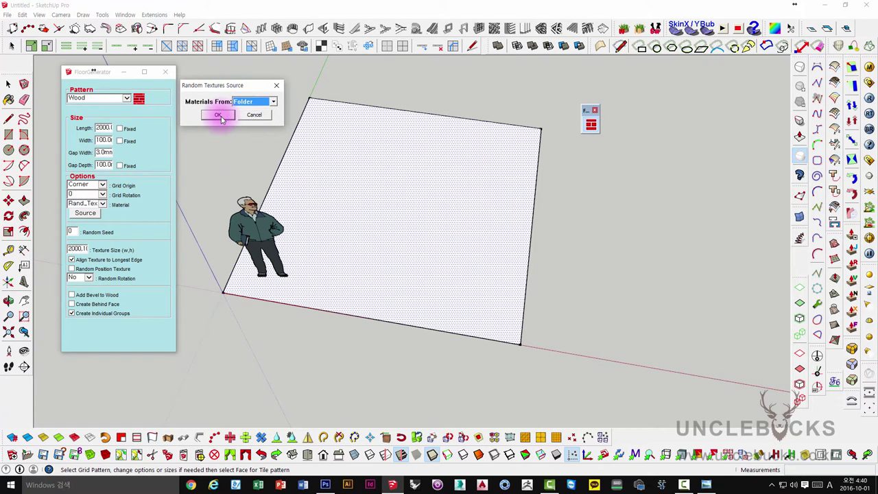
click(226, 115)
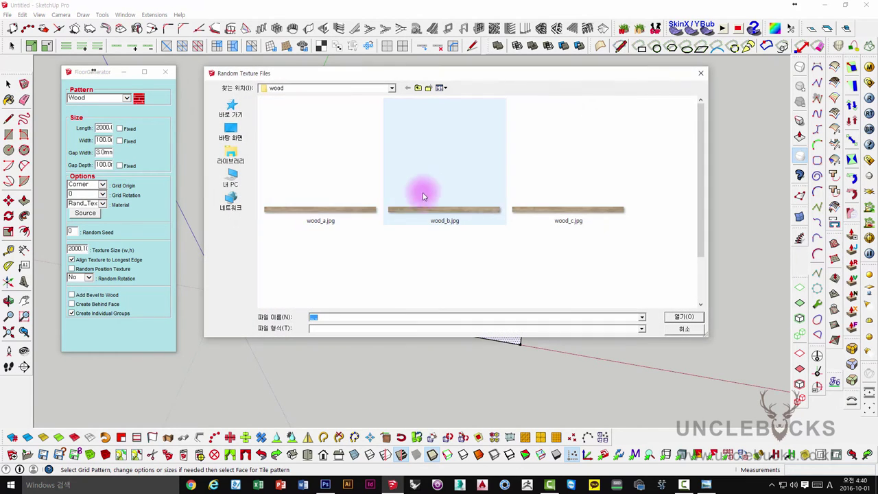
click(676, 317)
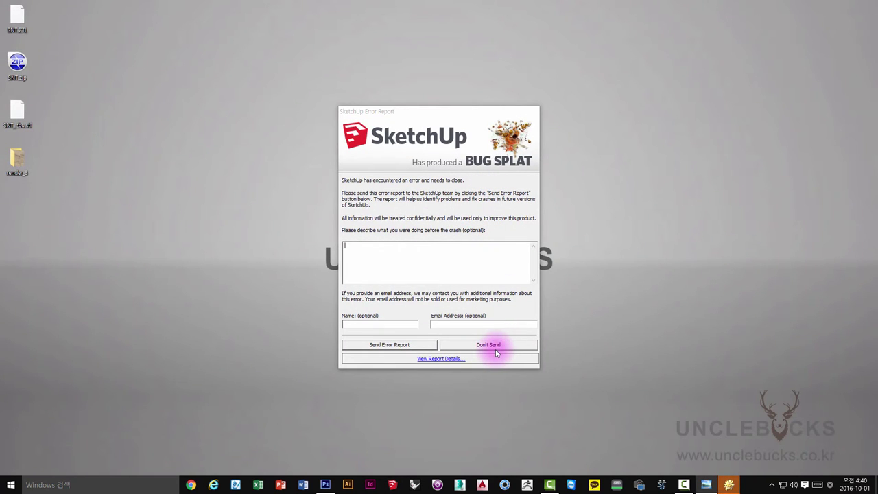
- Close the BugSplat crash report with Don't Send
click(496, 349)
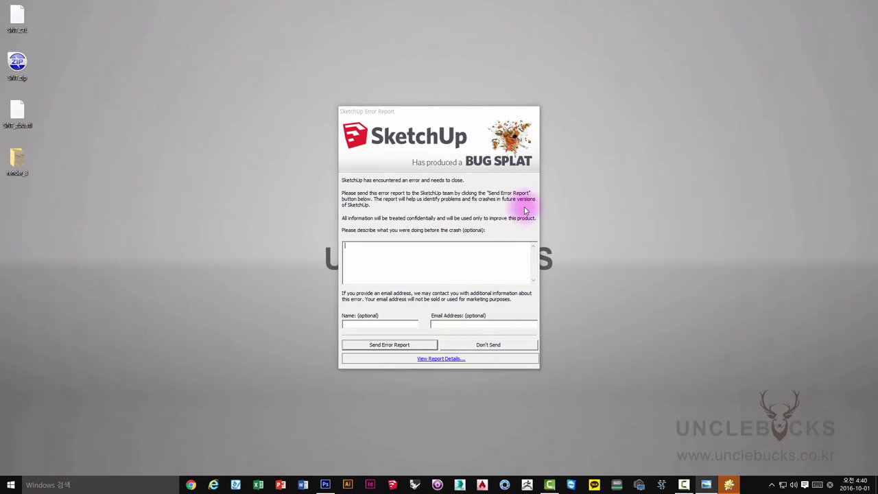
click(516, 346)
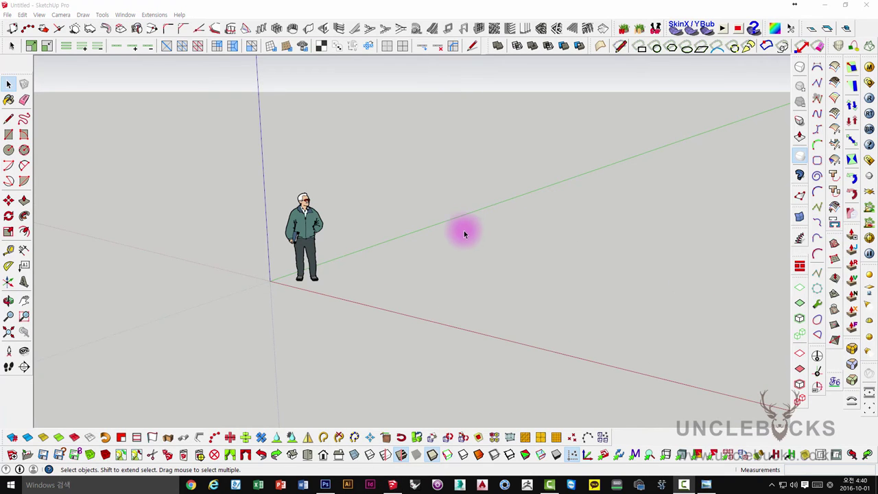
- Draw a new 4000 × 4000 rectangle starting at the origin
mouse_move(389, 220)
middle_down()
mouse_move(397, 213)
mouse_move(401, 255)
middle_up()
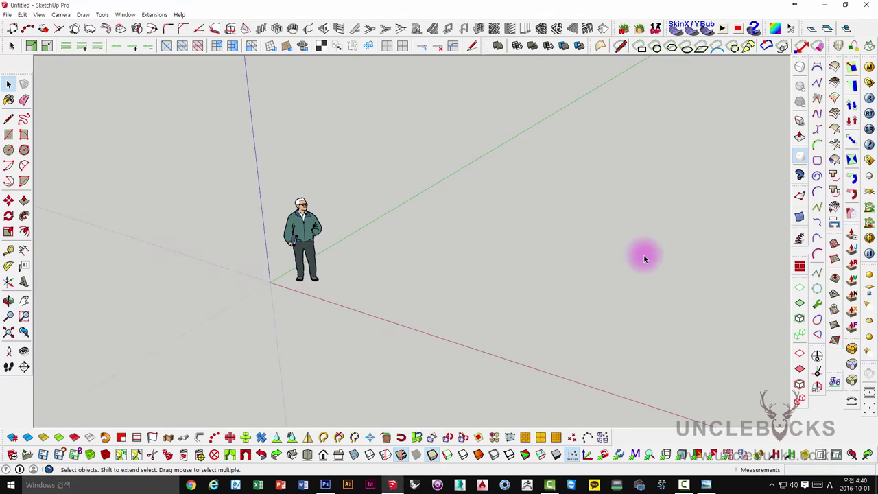
click(799, 265)
middle_drag(185, 147, 352, 190)
key(space)
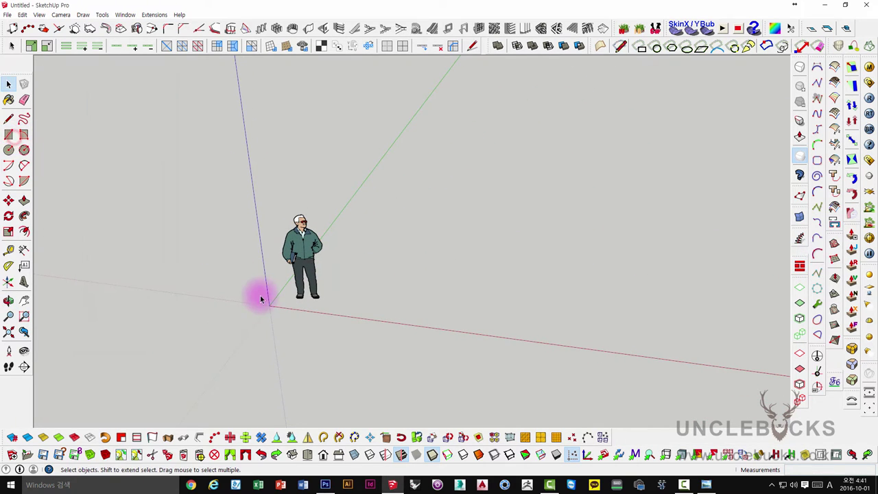
middle_drag(274, 295, 272, 301)
click(8, 134)
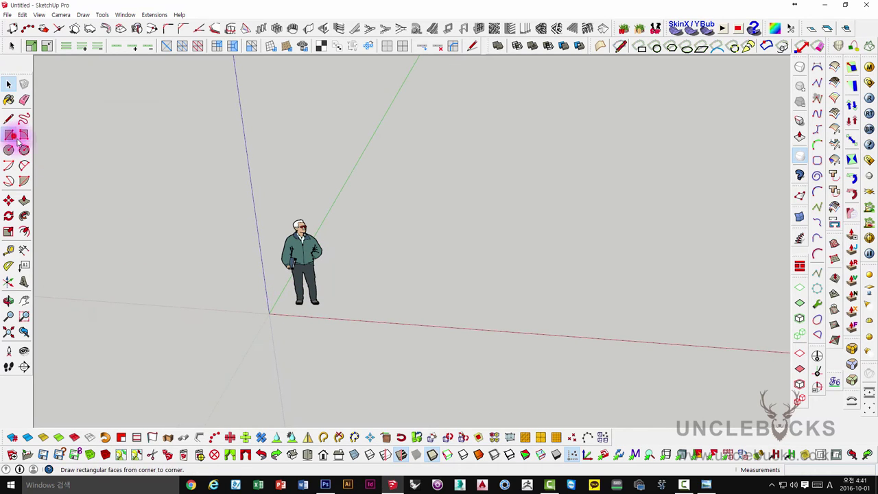
click(269, 314)
text(4000,400)
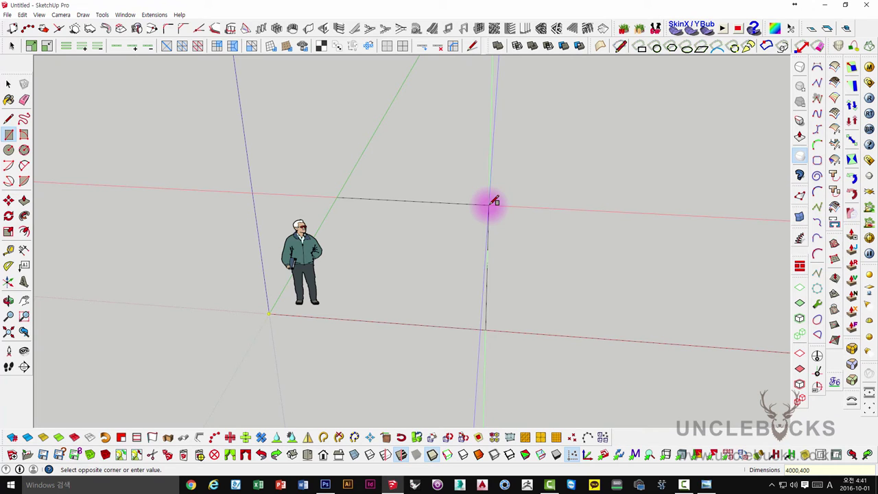
key(Return)
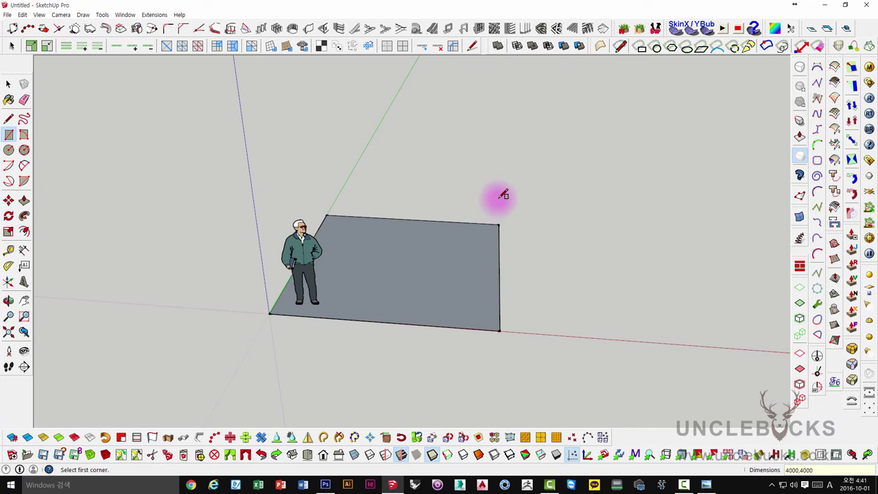
middle_drag(494, 201, 501, 271)
- Choose the Wood pattern with folder textures, then cancel the texture file picker
click(801, 268)
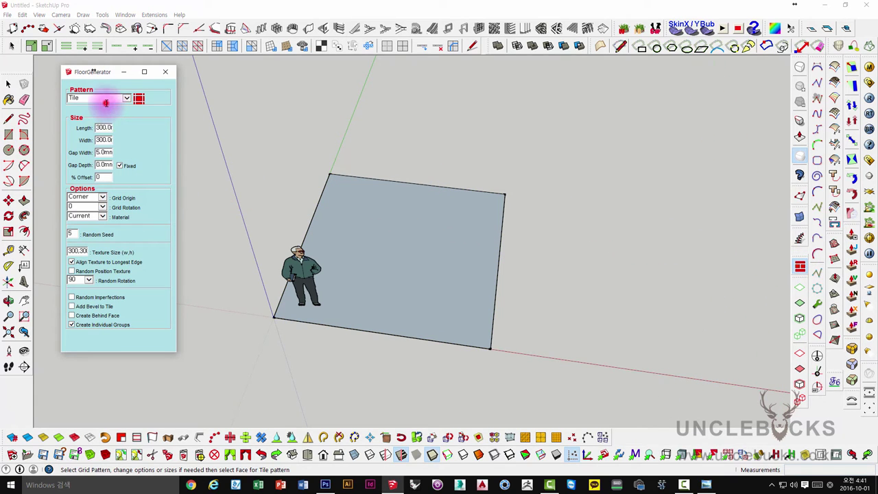
click(124, 98)
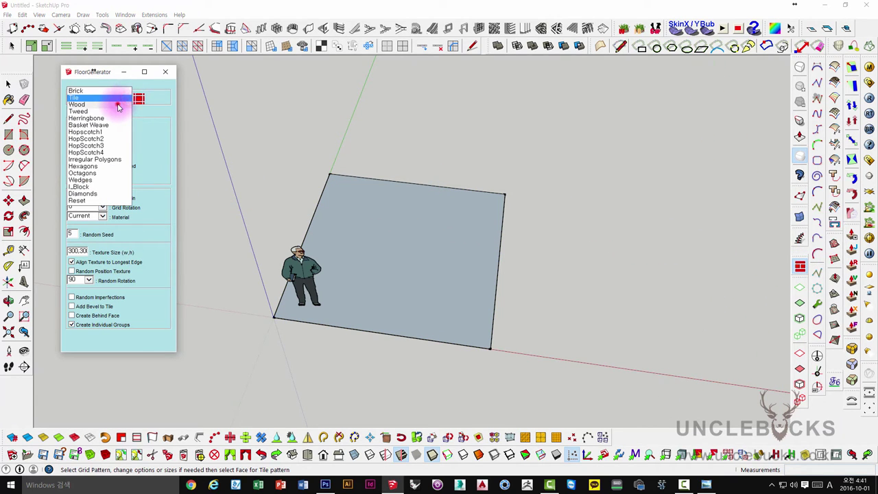
click(118, 104)
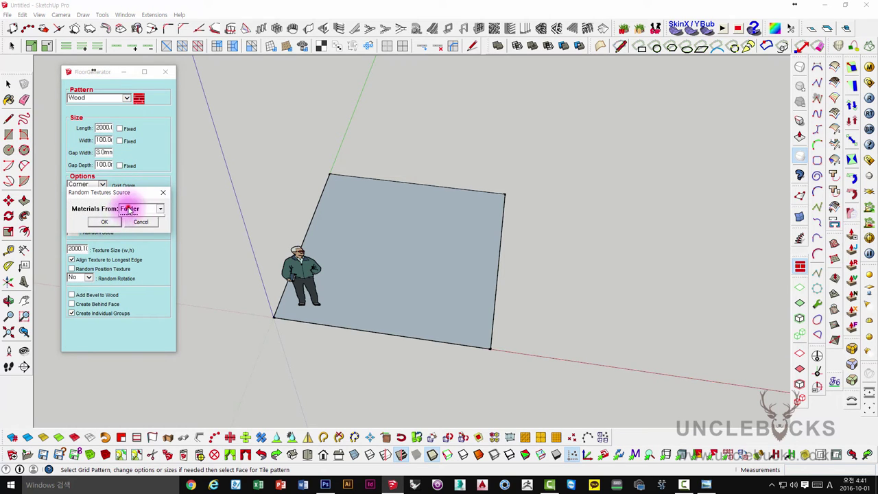
click(104, 221)
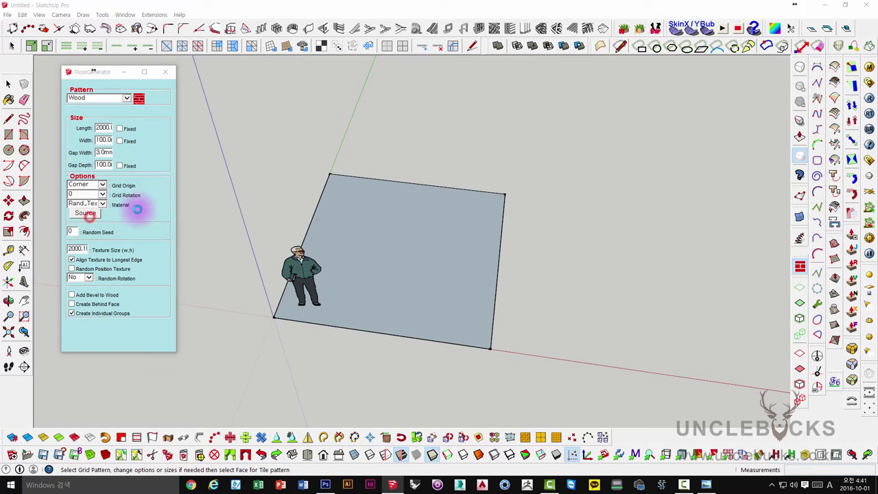
click(87, 213)
click(693, 322)
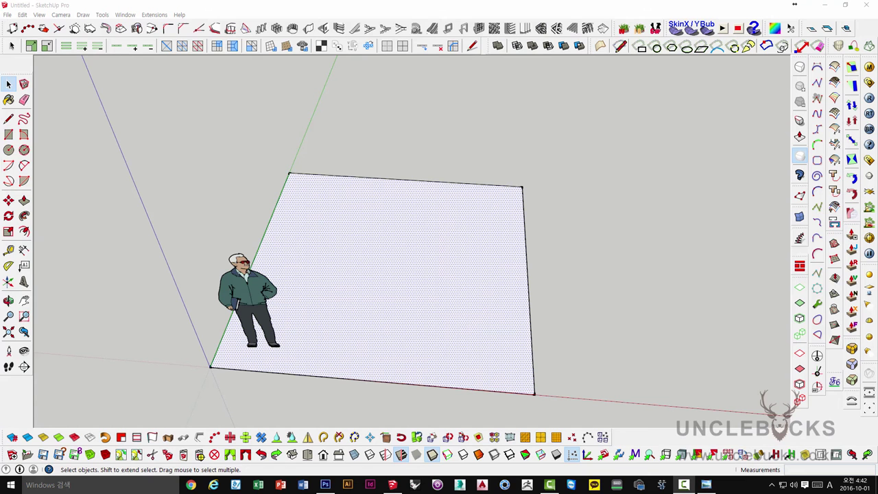
- Reopen FloorGenerator, pick Wood, and try the model's materials as texture source
mouse_move(598, 290)
middle_down()
mouse_move(556, 257)
mouse_move(588, 309)
middle_up()
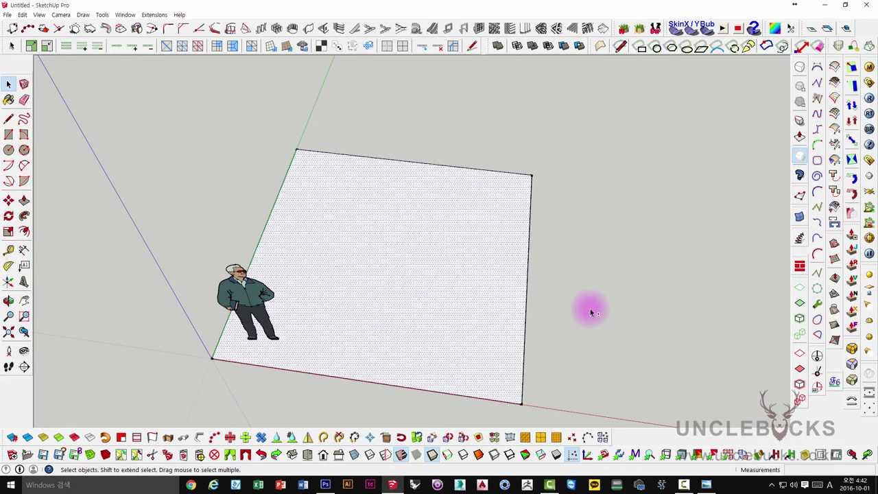
click(799, 265)
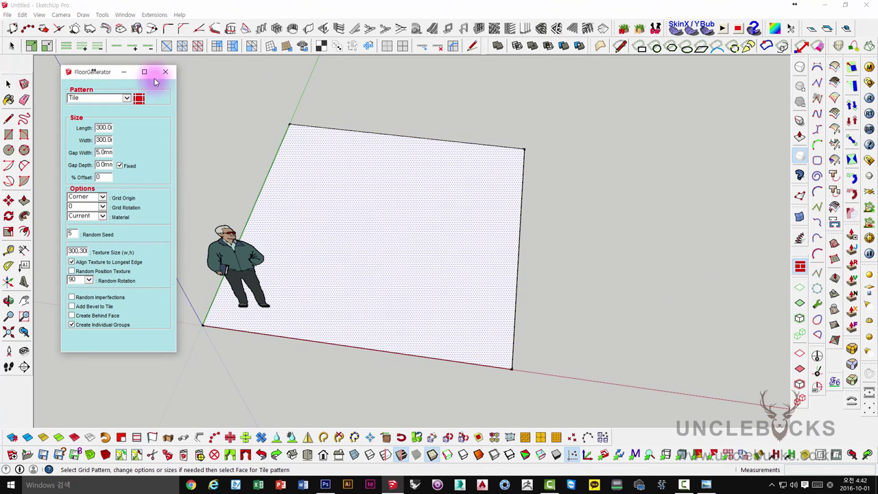
drag(78, 73, 56, 71)
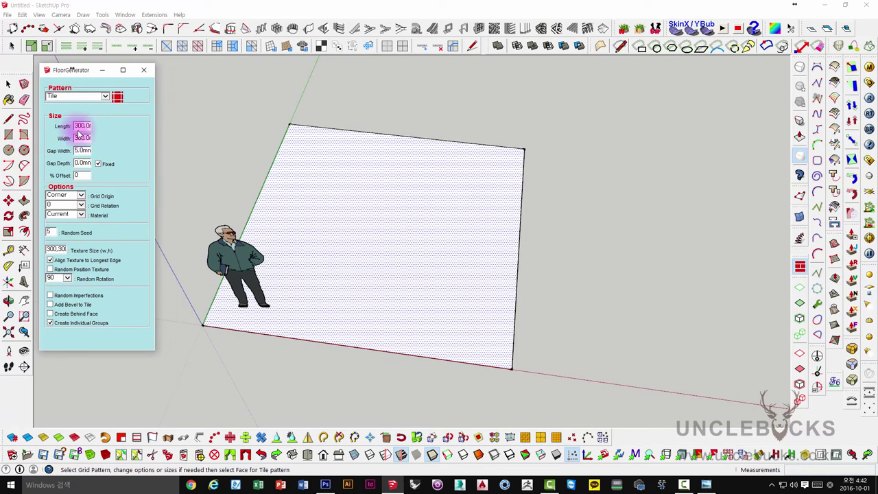
click(73, 96)
click(65, 103)
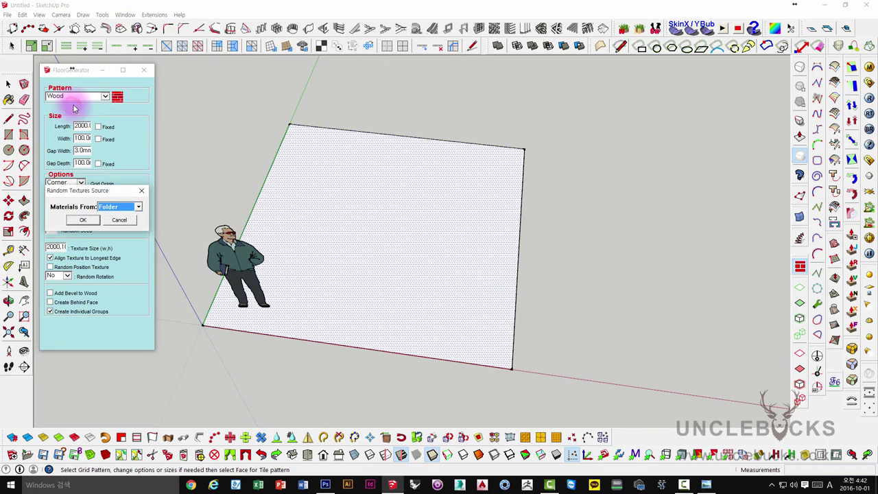
click(120, 208)
click(119, 221)
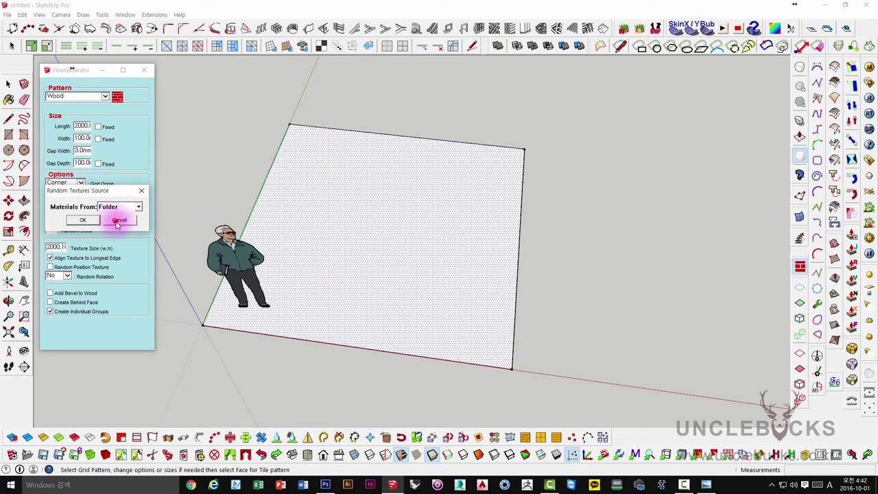
click(83, 220)
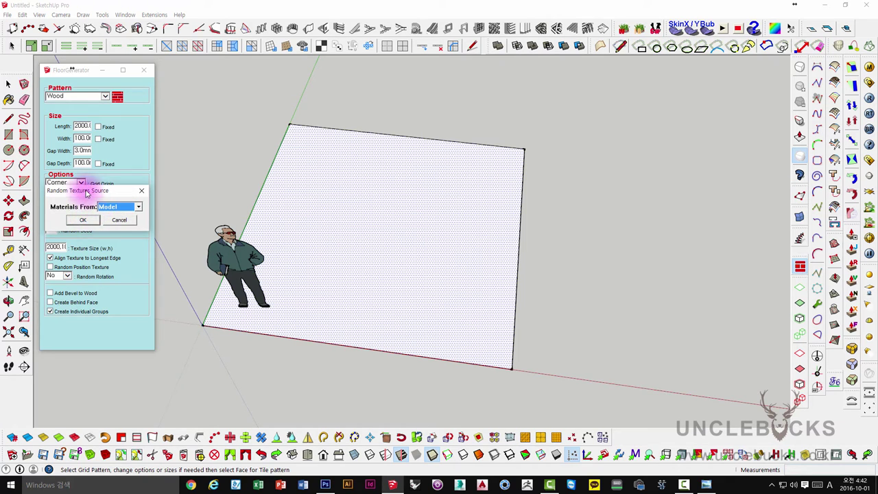
drag(93, 190, 195, 105)
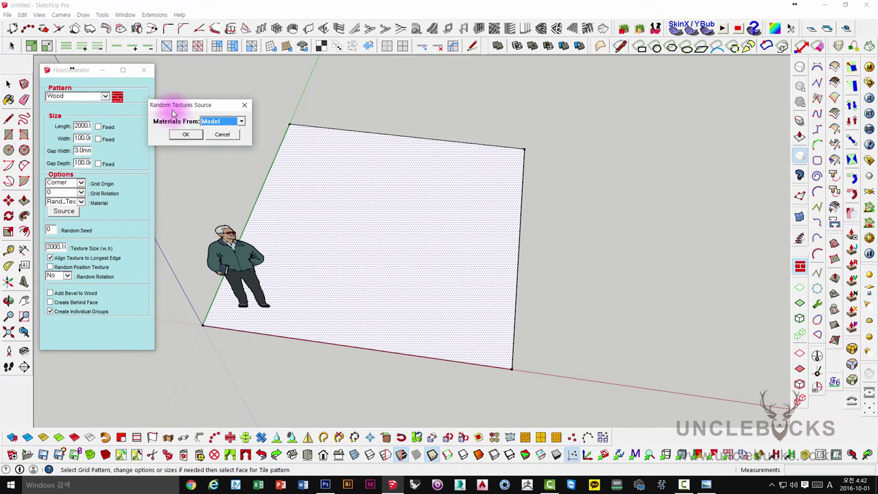
click(185, 134)
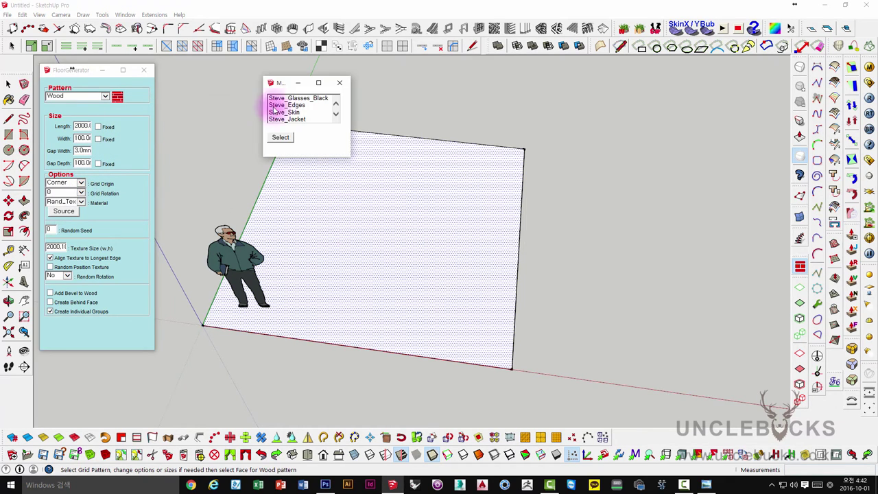
click(280, 137)
- Switch the random texture source back to Folder and select the wood texture images
click(339, 82)
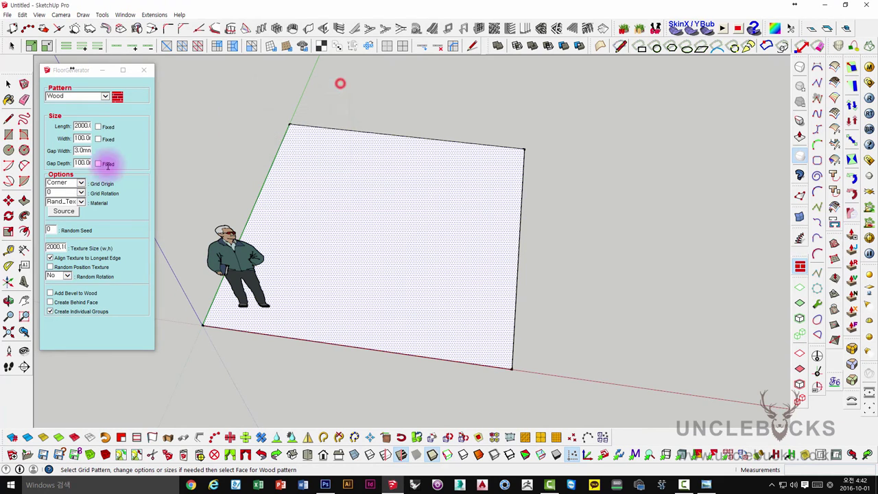
click(64, 211)
click(113, 206)
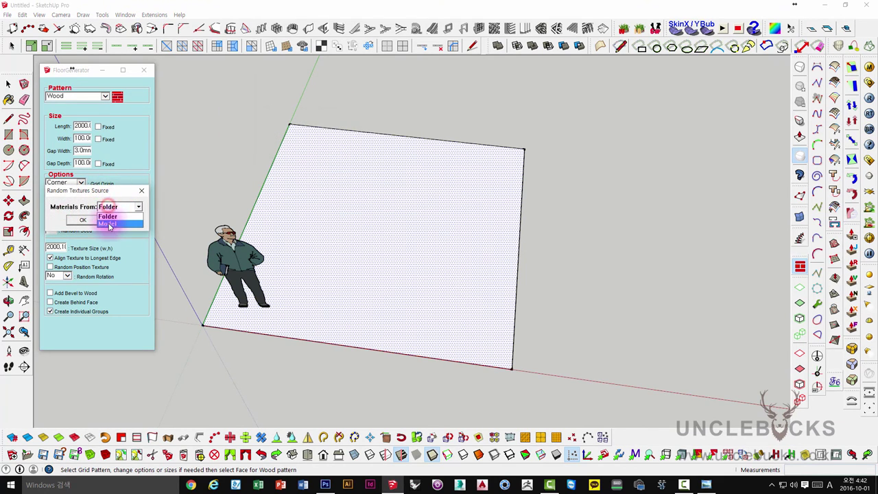
click(84, 221)
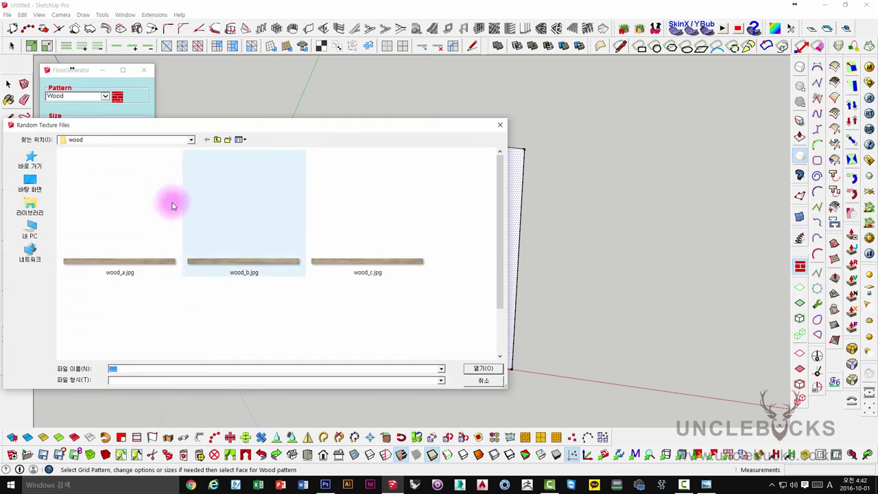
drag(164, 128, 337, 77)
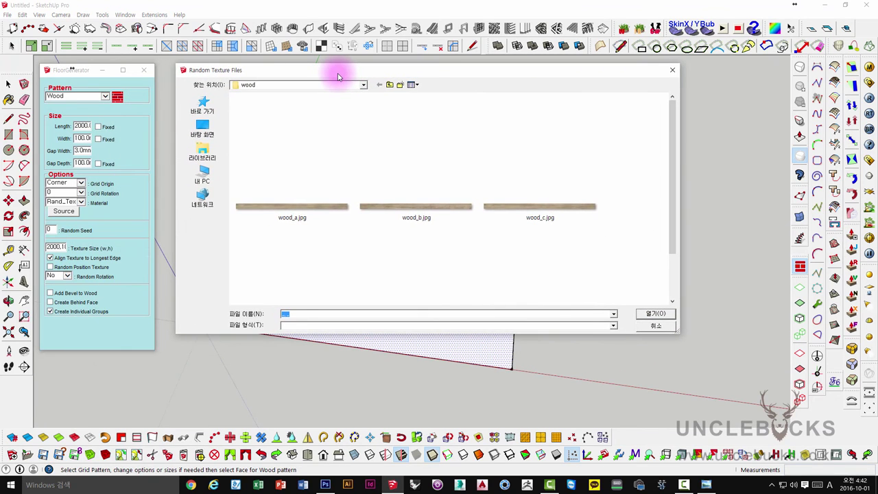
click(308, 184)
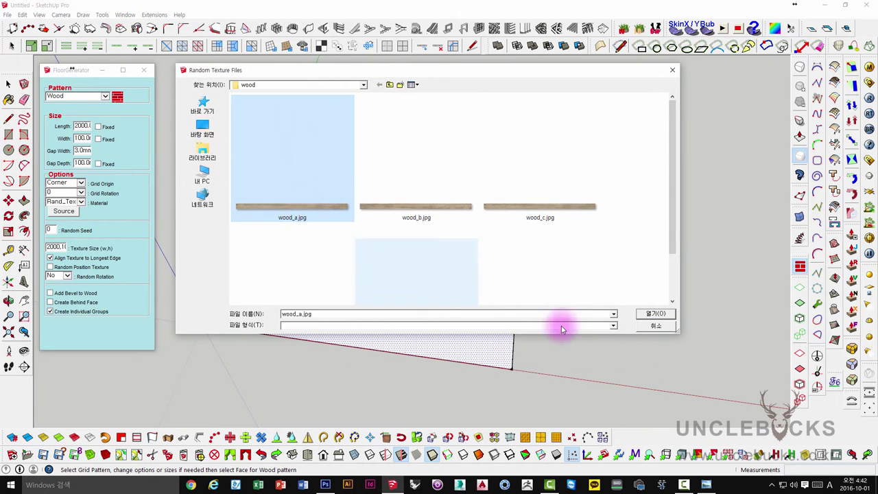
- Load the selected wood textures and fill the square face with 3D wood planks
click(651, 317)
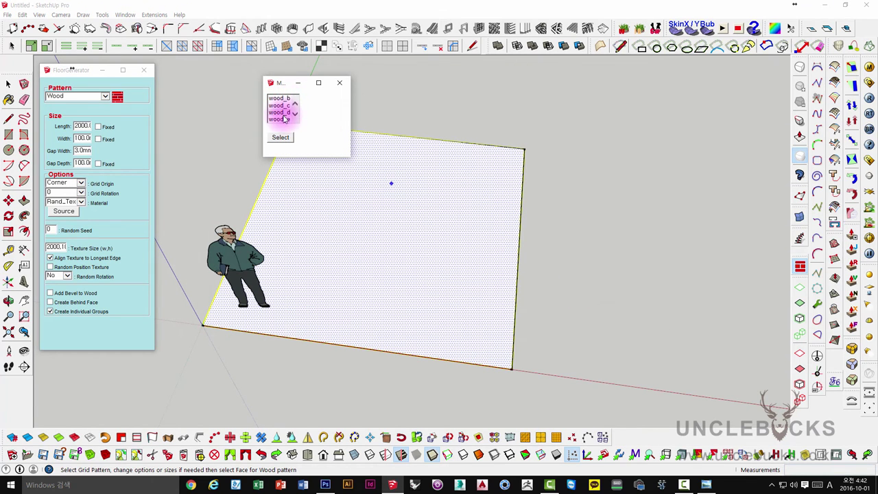
click(338, 83)
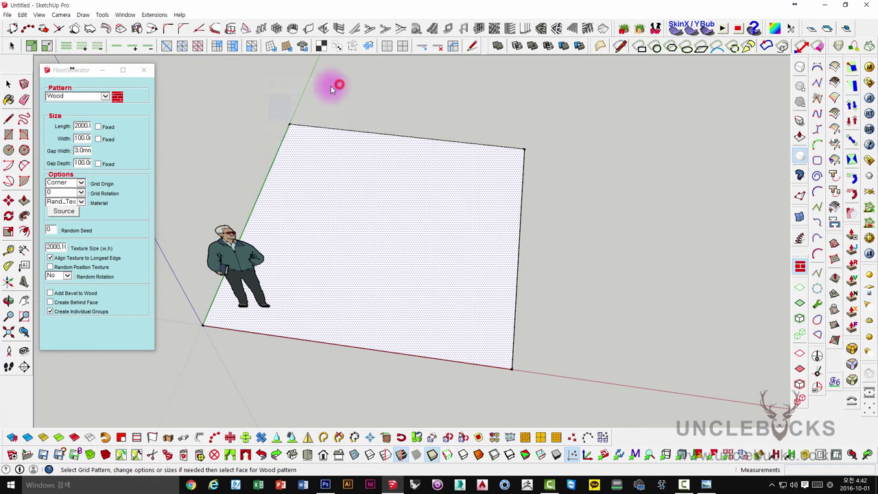
mouse_move(337, 84)
middle_down()
mouse_move(215, 176)
mouse_move(187, 216)
mouse_move(205, 201)
middle_up()
click(426, 252)
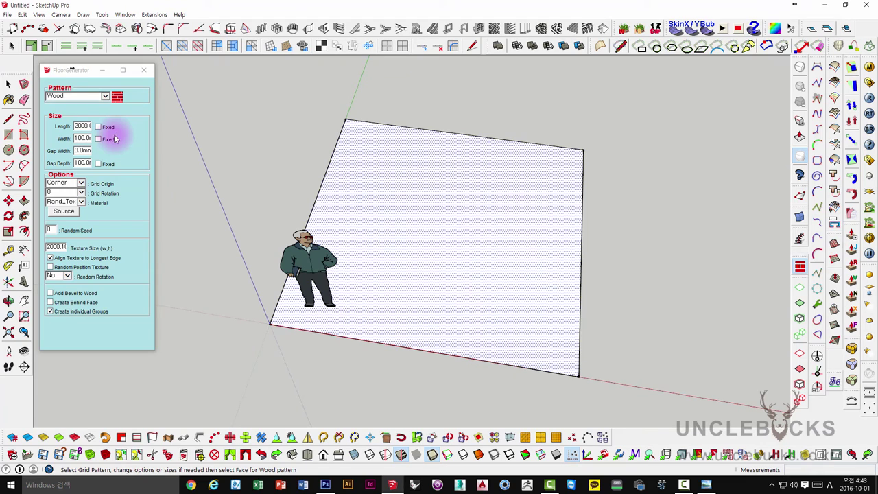
click(307, 330)
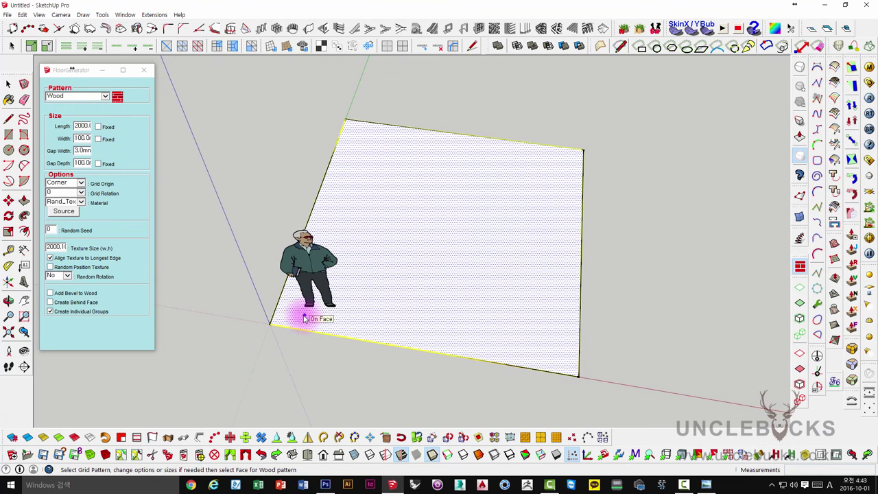
click(302, 317)
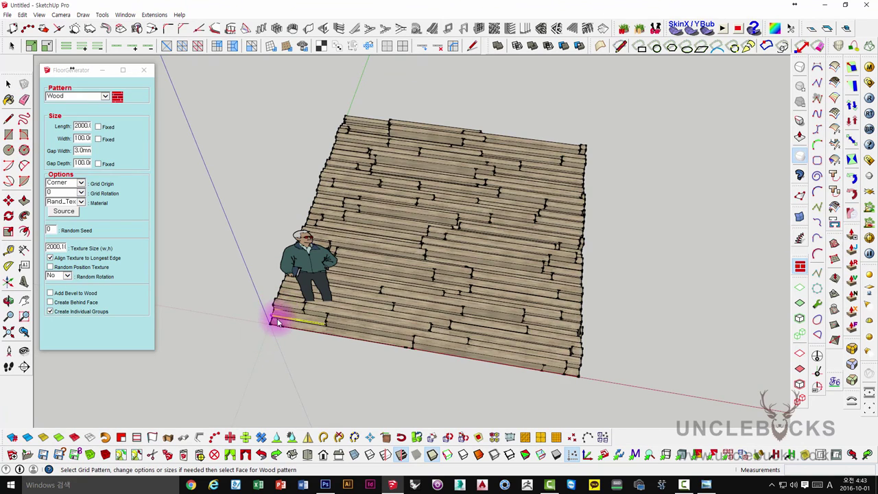
- Orbit and zoom around the generated plank floor from above and low angles
mouse_move(277, 322)
middle_down()
mouse_move(443, 256)
mouse_move(425, 231)
mouse_move(418, 142)
mouse_move(439, 142)
mouse_move(498, 251)
mouse_move(425, 352)
mouse_move(446, 255)
mouse_move(177, 196)
middle_up()
scroll(443, 259, up, 3)
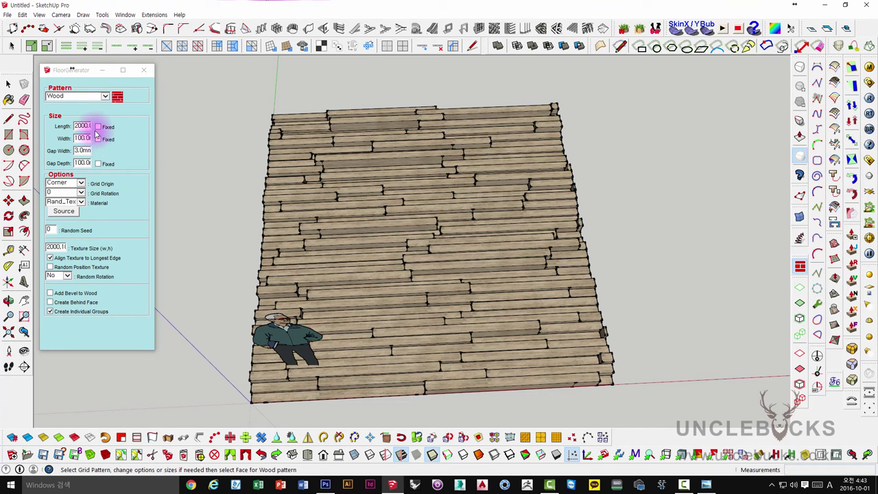
mouse_move(377, 275)
middle_down()
mouse_move(405, 254)
mouse_move(411, 234)
middle_up()
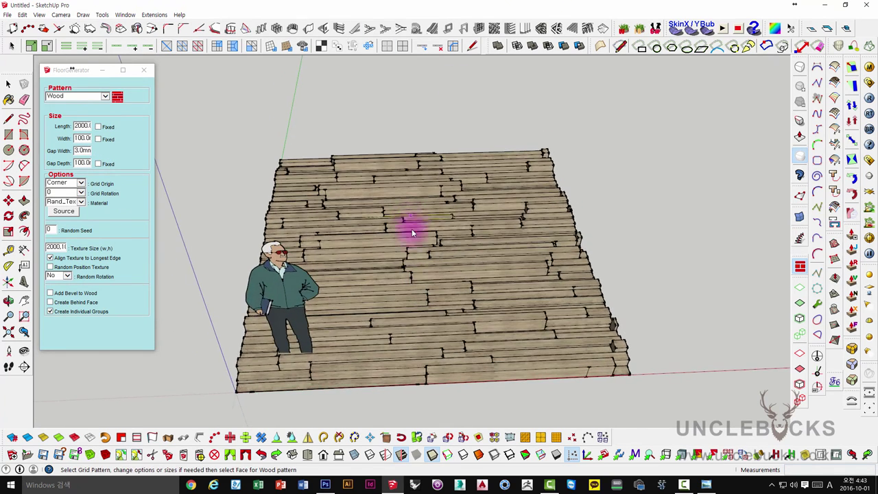
scroll(411, 233, up, 2)
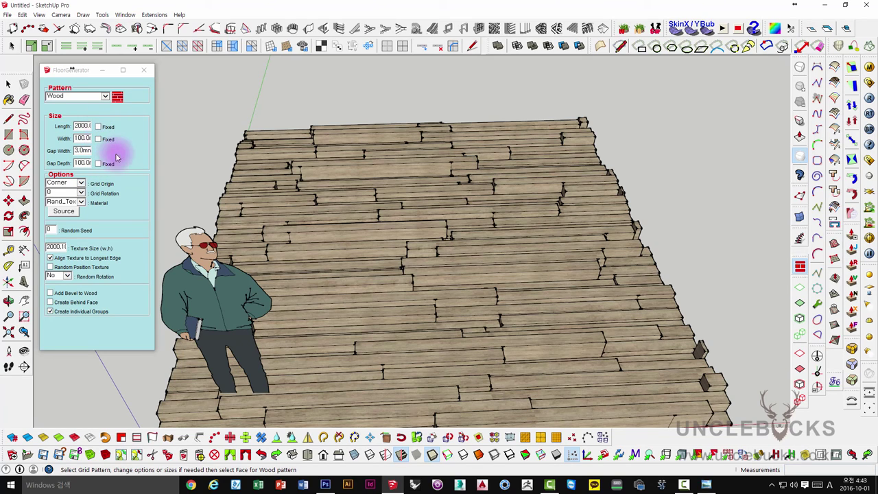
middle_drag(512, 210, 401, 305)
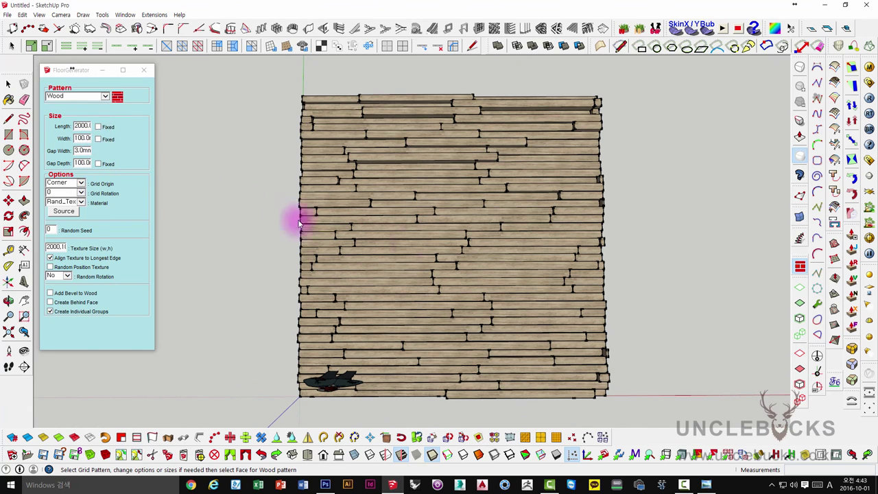
mouse_move(438, 262)
middle_down()
mouse_move(450, 268)
mouse_move(402, 255)
mouse_move(435, 286)
mouse_move(441, 220)
middle_up()
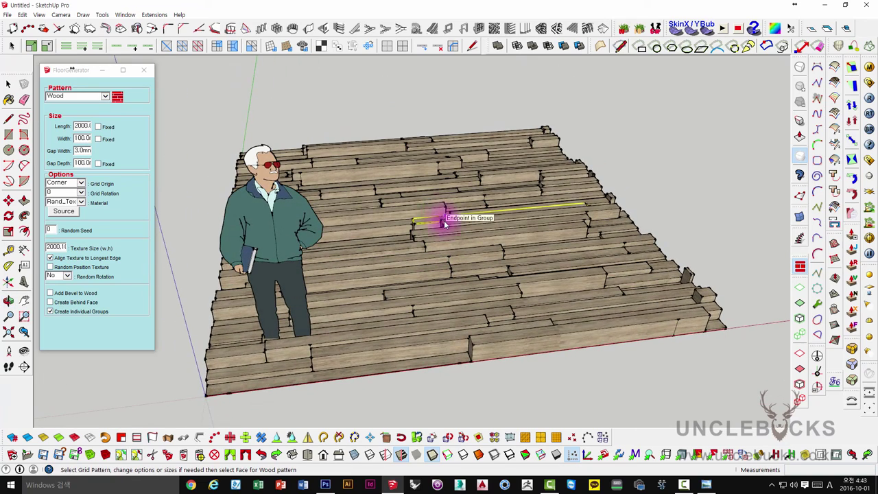
mouse_move(443, 224)
middle_down()
mouse_move(402, 169)
mouse_move(364, 254)
mouse_move(410, 268)
mouse_move(570, 188)
mouse_move(353, 177)
middle_up()
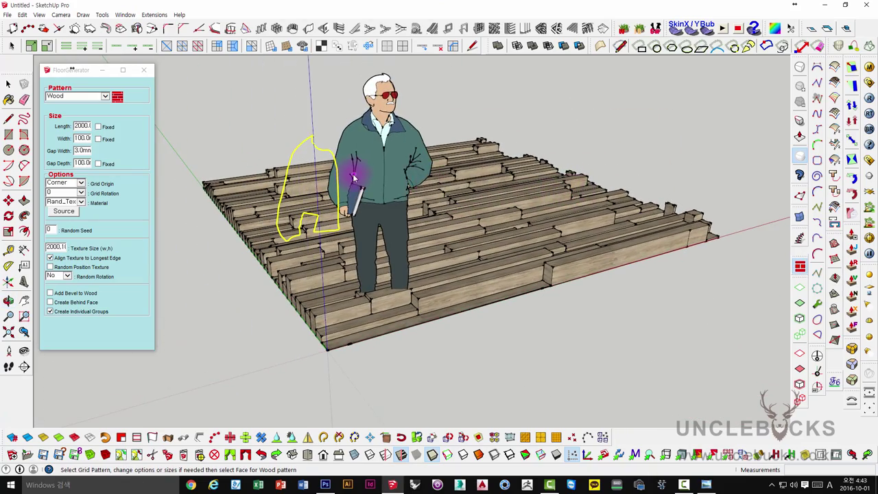
drag(360, 197, 367, 205)
mouse_move(526, 192)
middle_down()
mouse_move(447, 286)
mouse_move(525, 254)
mouse_move(411, 226)
middle_up()
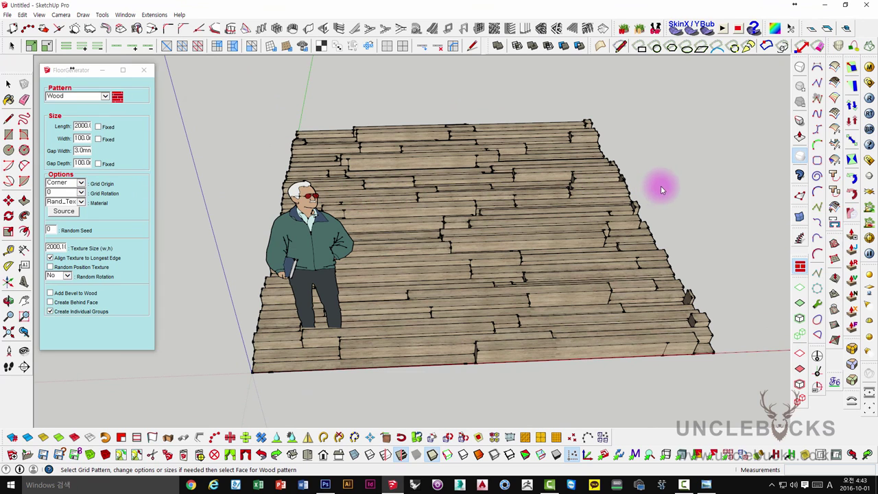
middle_drag(519, 209, 594, 211)
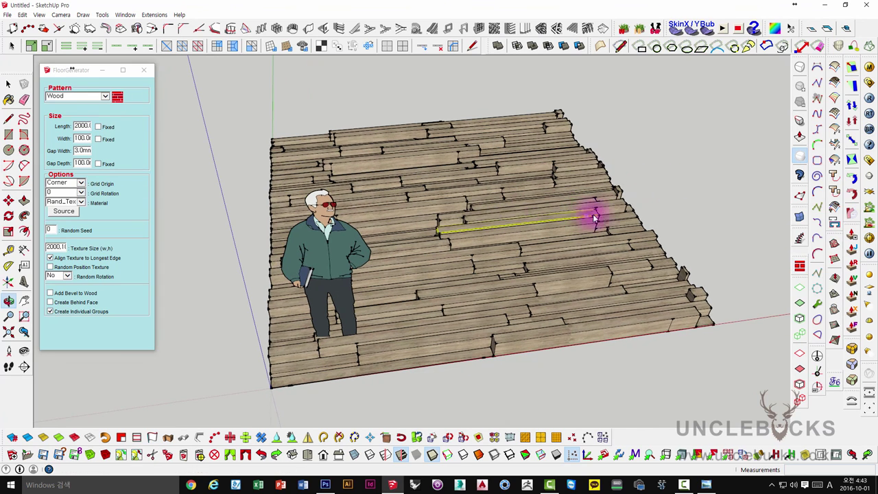
- Exit FloorGenerator to the Select tool and zoom out over the whole floor
key(space)
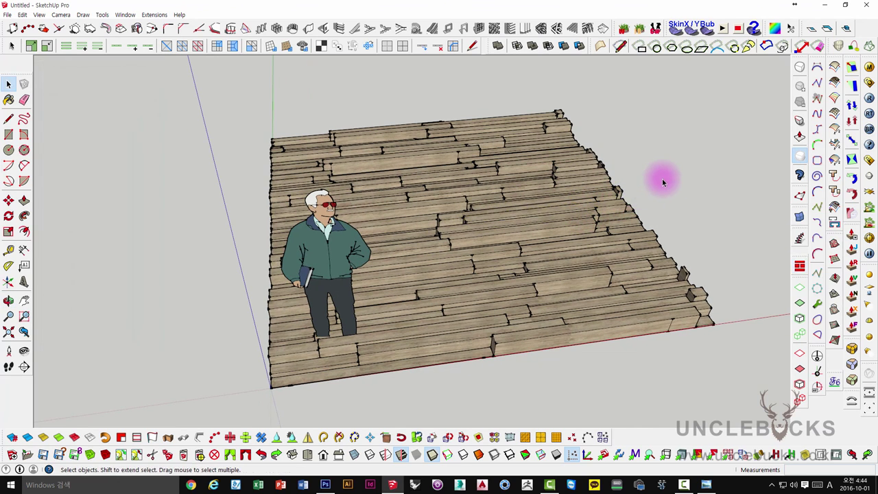
scroll(542, 221, up, 2)
scroll(540, 225, up, 1)
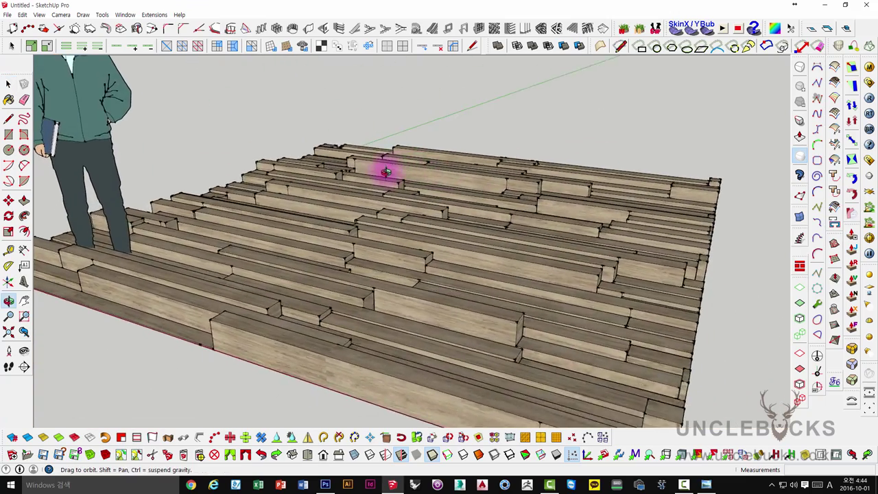
middle_drag(540, 226, 376, 186)
scroll(379, 188, down, 2)
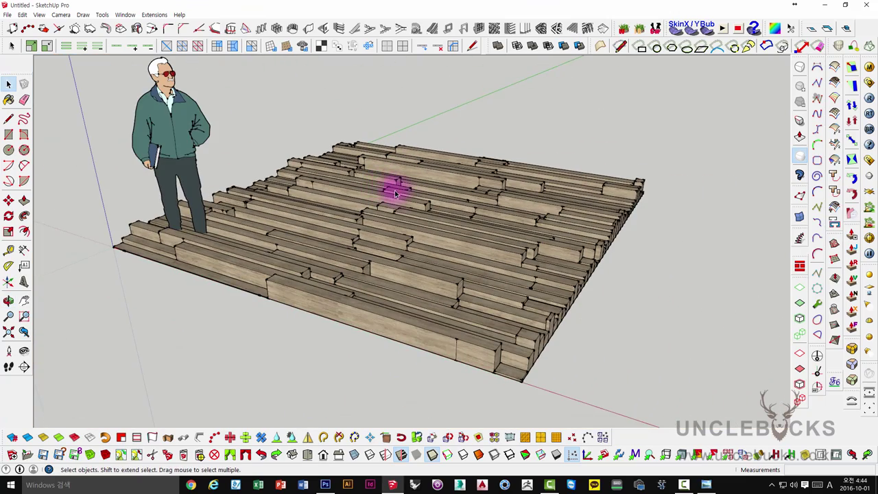